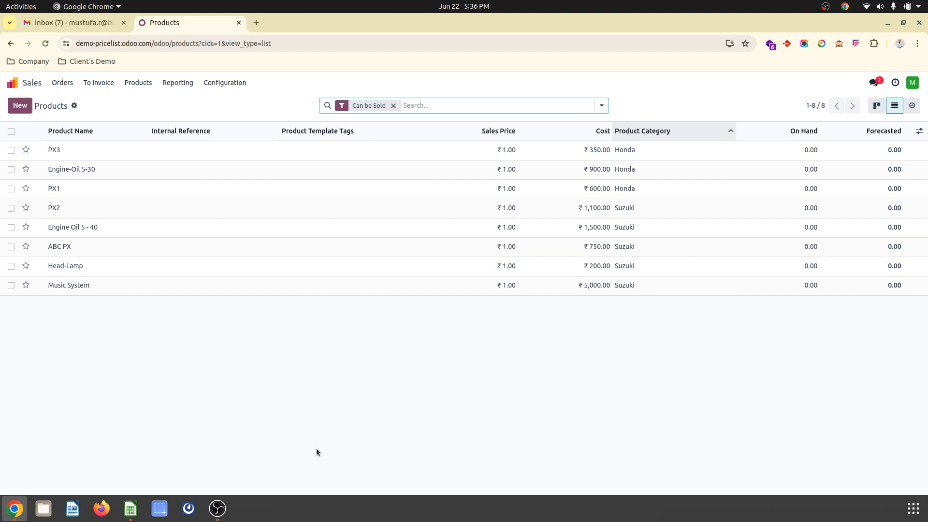
# Switch to LibreOffice Calc and examine the base, trade, wholesale and retail pricing for the 0-500 range on the Honda sheet.
pyautogui.click(131, 508)
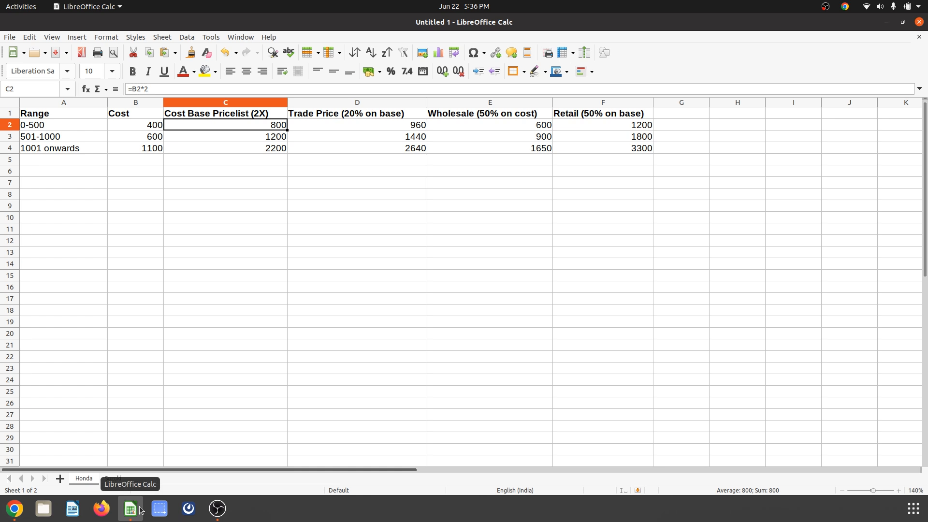
pyautogui.click(64, 122)
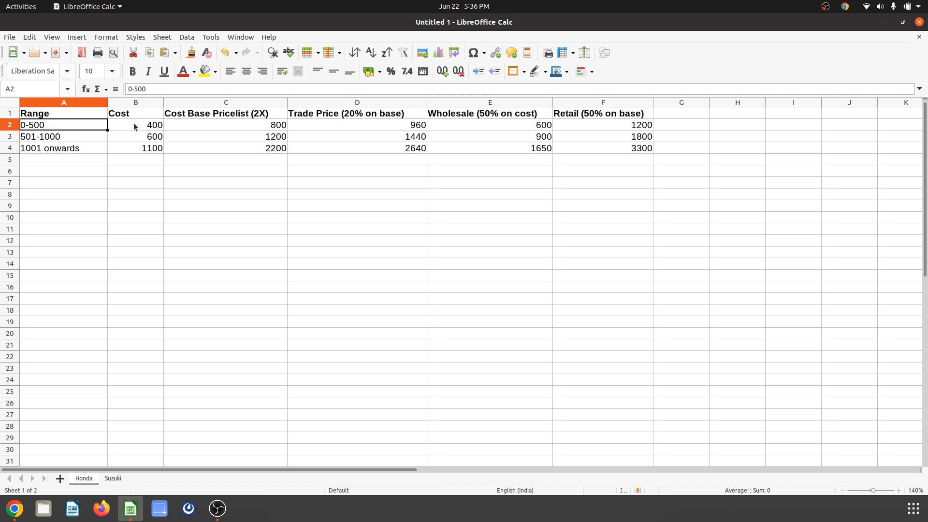
pyautogui.click(234, 126)
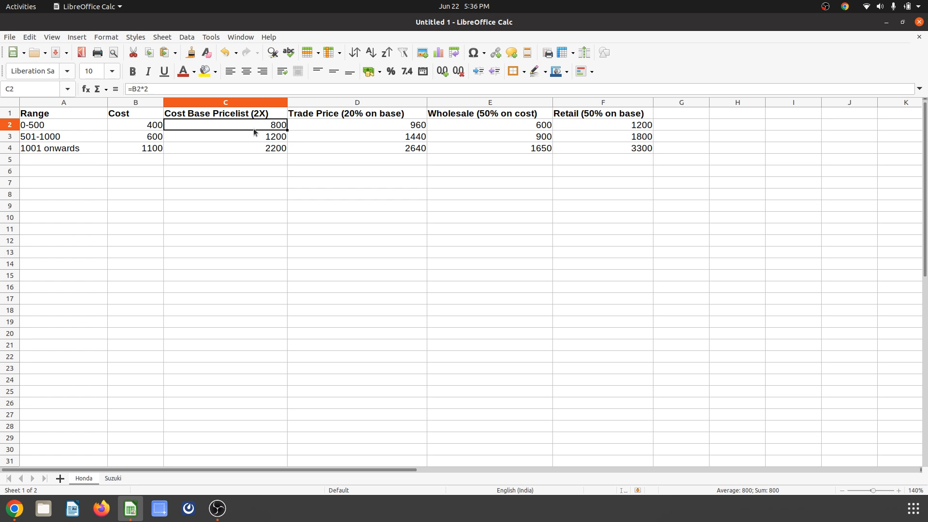
pyautogui.click(335, 127)
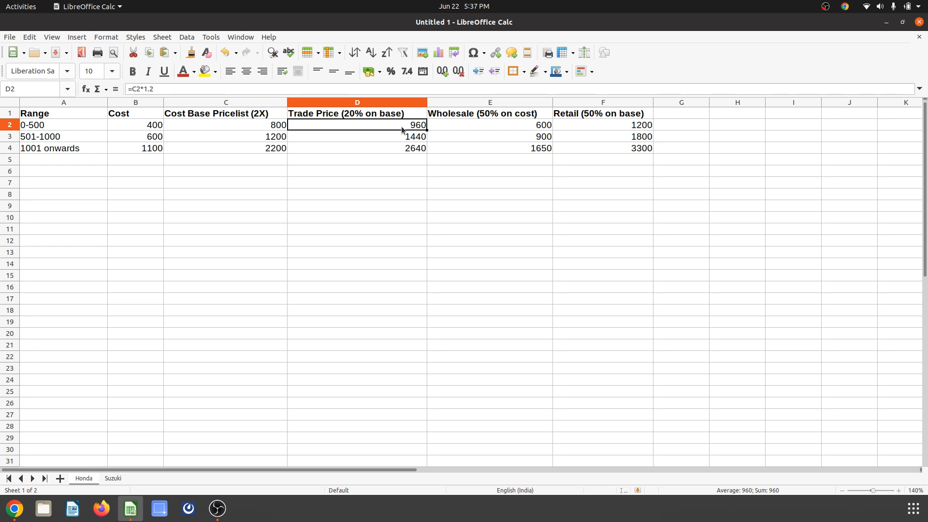
pyautogui.click(261, 135)
pyautogui.click(245, 126)
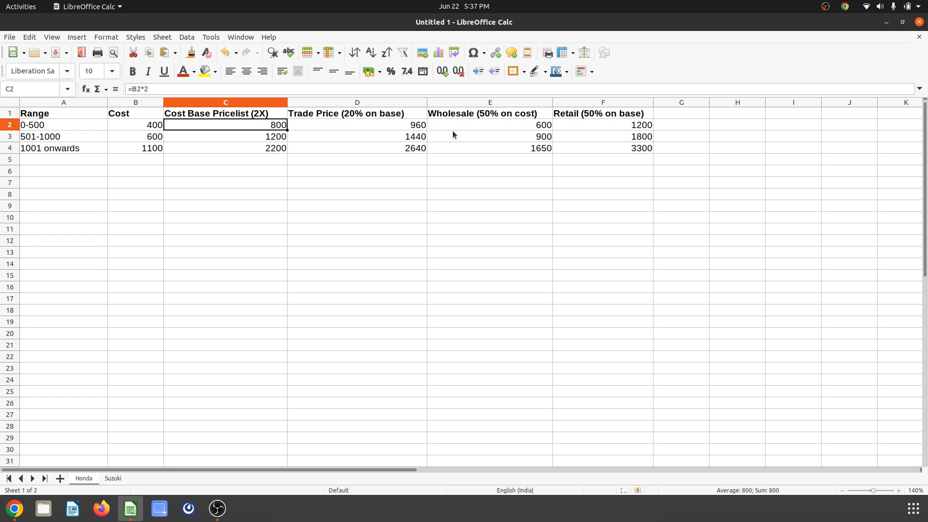
pyautogui.click(480, 126)
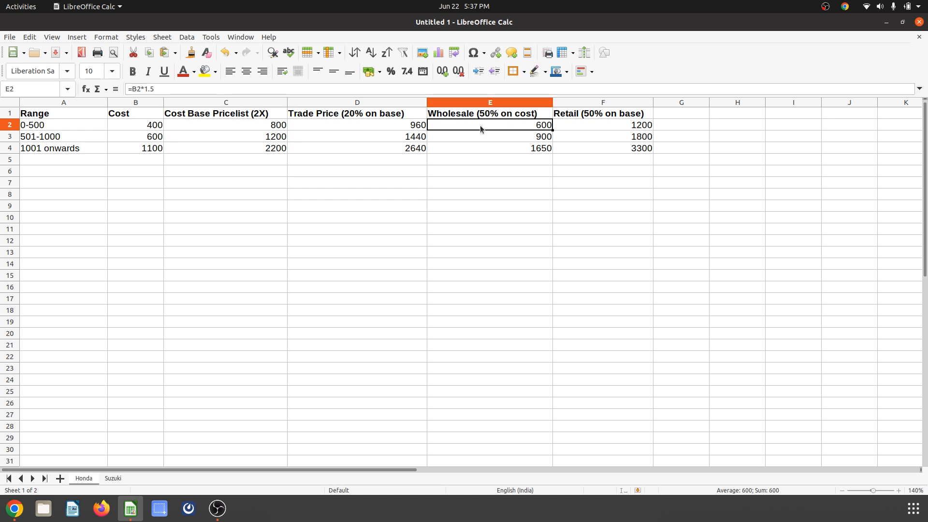
pyautogui.click(145, 113)
pyautogui.click(517, 125)
pyautogui.click(570, 115)
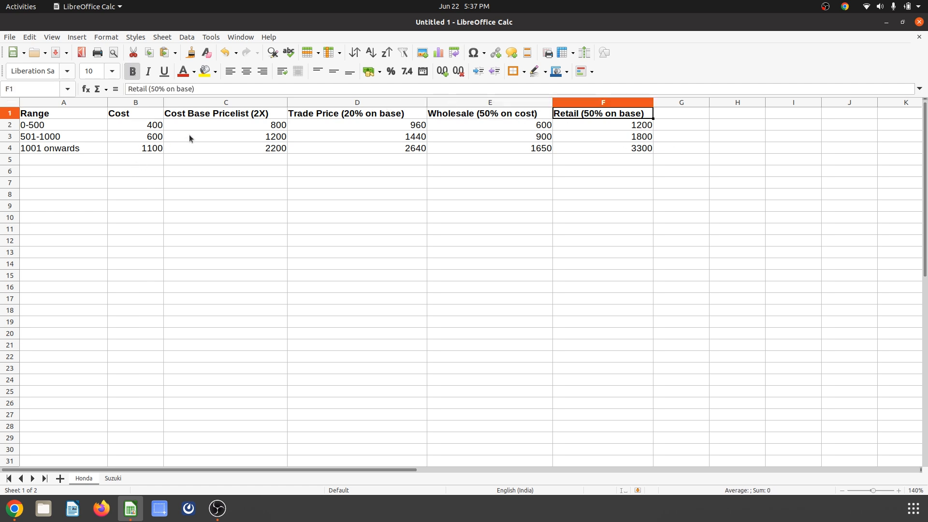
pyautogui.click(220, 121)
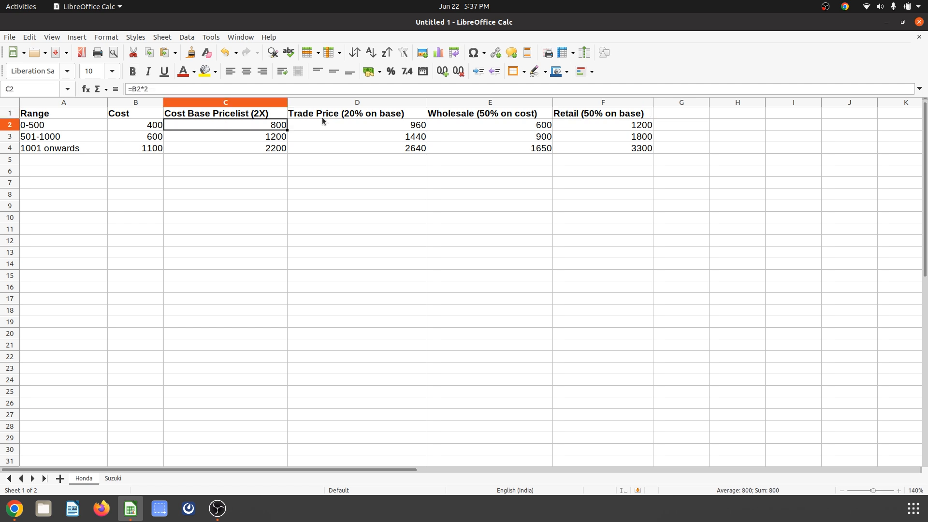
# Change the cost base pricelist formula for the 501-1000 range to =B3*1.8.
pyautogui.click(57, 138)
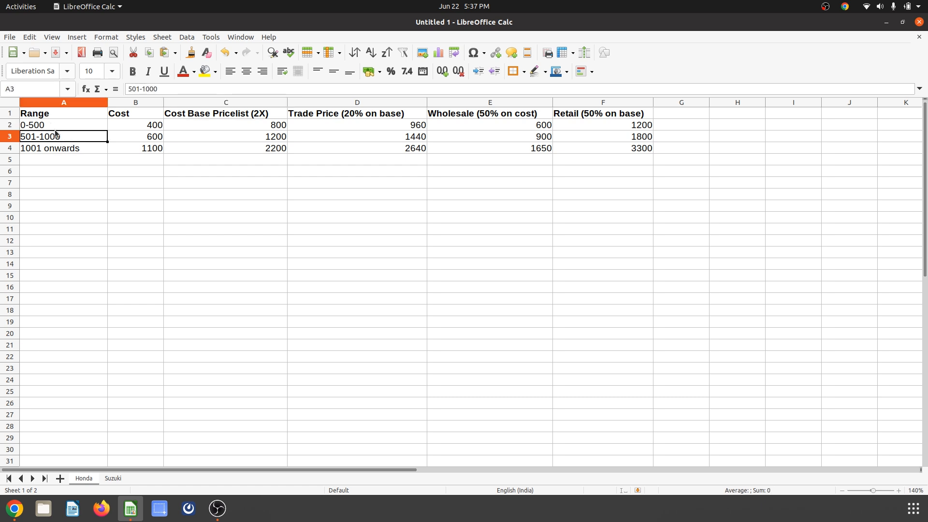
pyautogui.click(138, 137)
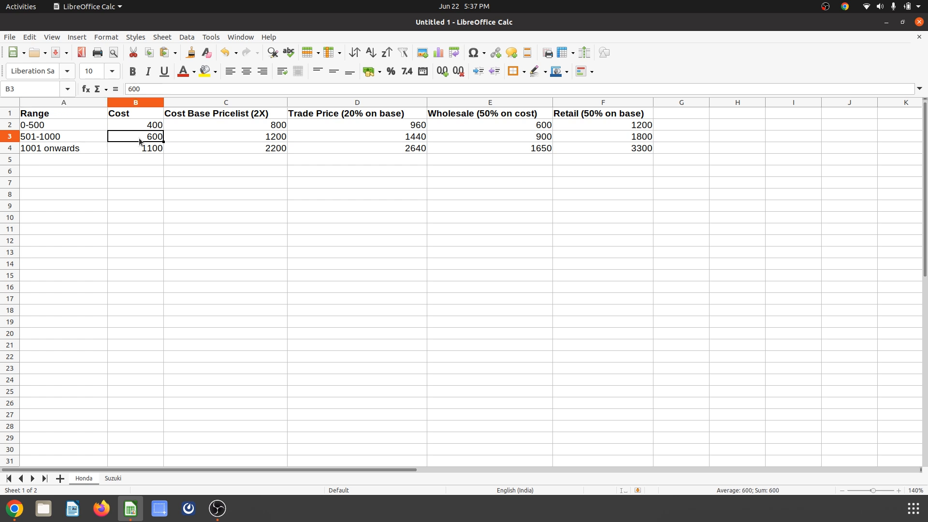
pyautogui.click(246, 136)
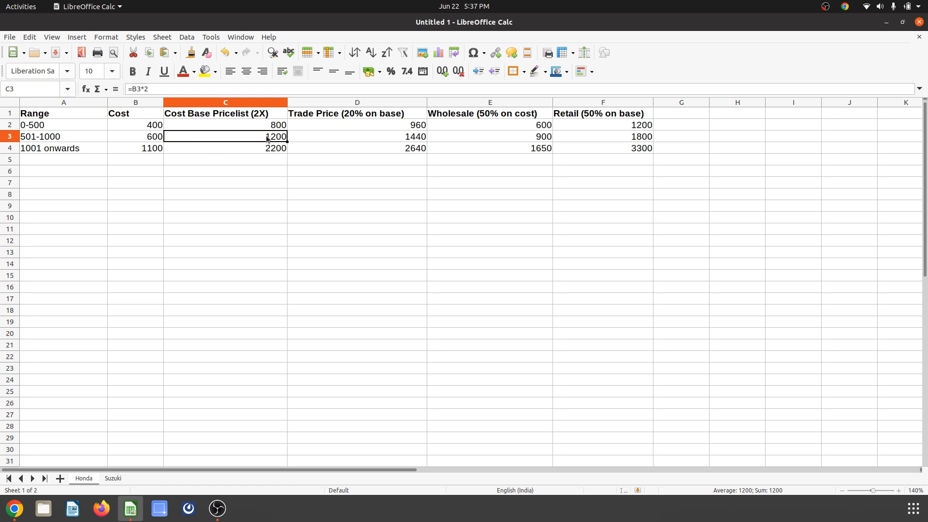
pyautogui.click(179, 90)
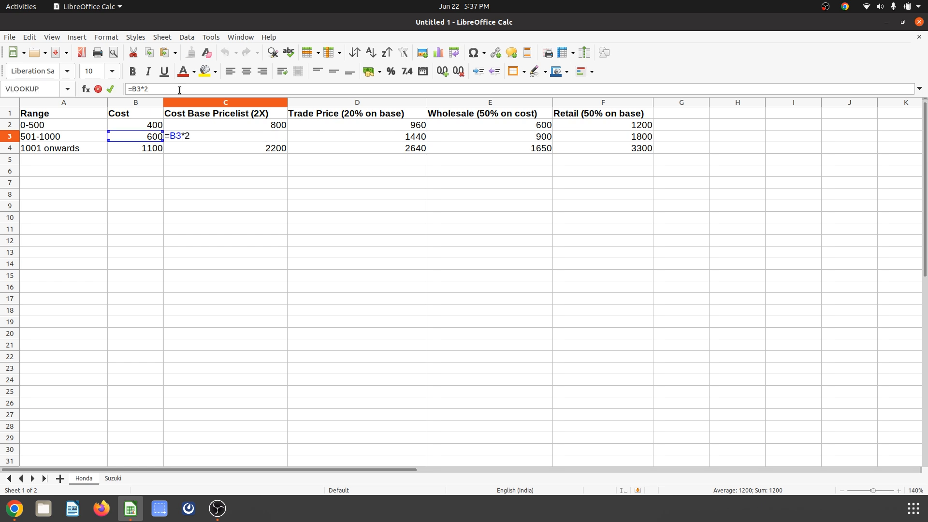
pyautogui.press('BackSpace')
pyautogui.write('1.8')
pyautogui.press('Return')
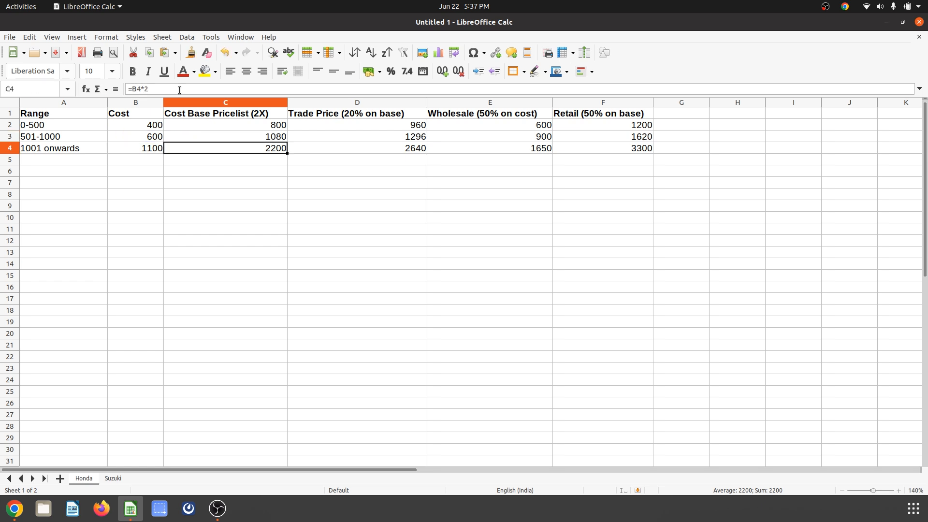
# Change the cost base pricelist formula for the 1001 onwards range to =B4*1.5.
pyautogui.click(199, 85)
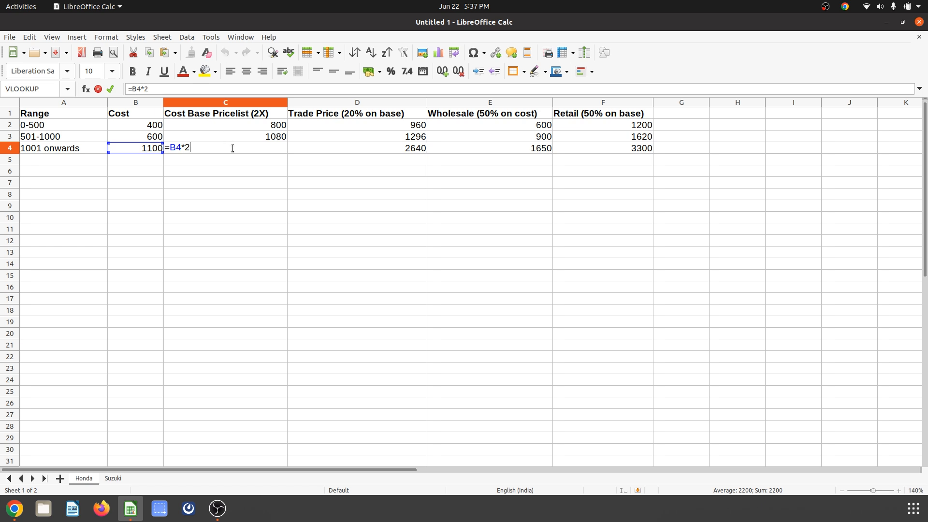
pyautogui.press('BackSpace')
pyautogui.write('1.5')
pyautogui.press('Return')
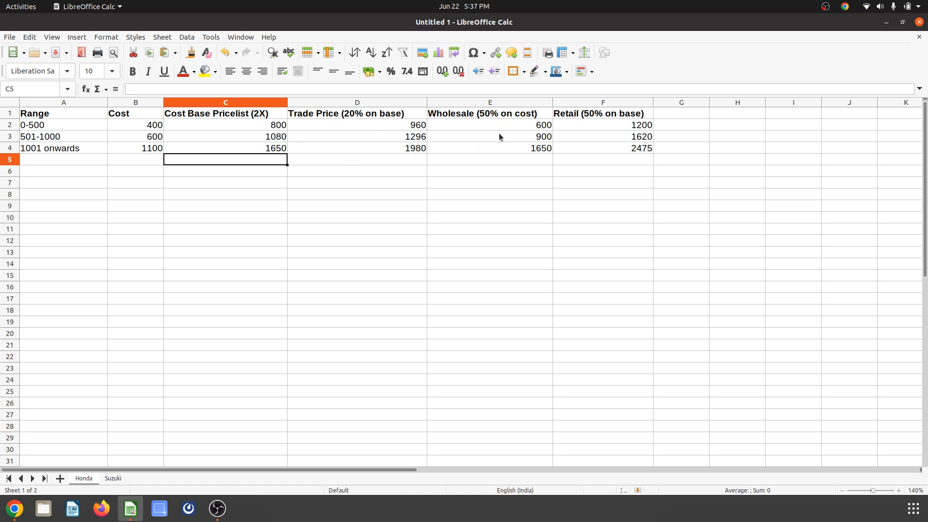
# Review the trade price formulas and change the multiplier for the 1001 onwards range so its trade price is 1815.
pyautogui.click(414, 138)
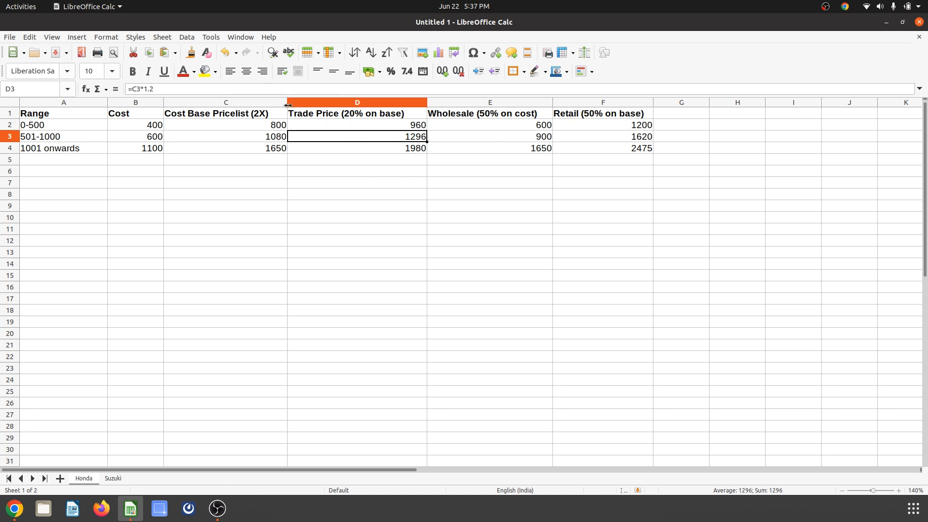
pyautogui.click(415, 127)
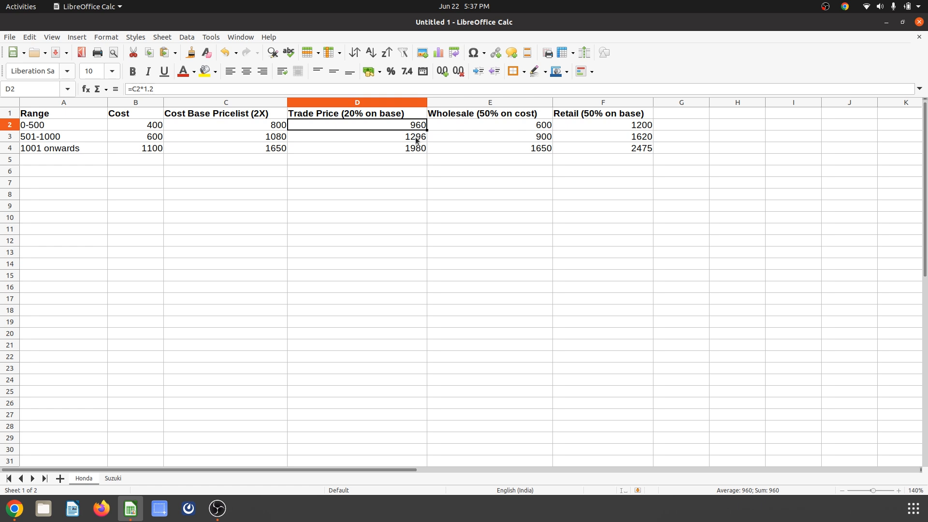
pyautogui.click(416, 139)
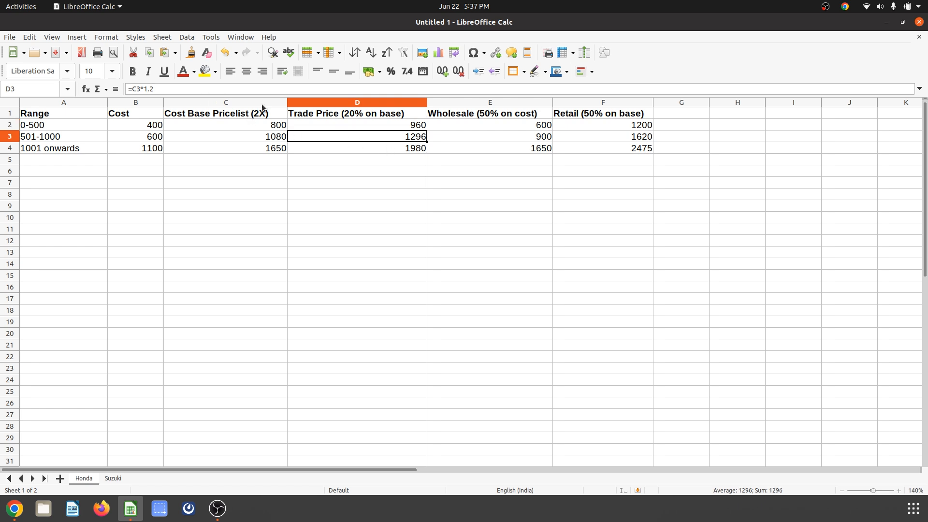
pyautogui.click(383, 147)
pyautogui.click(166, 88)
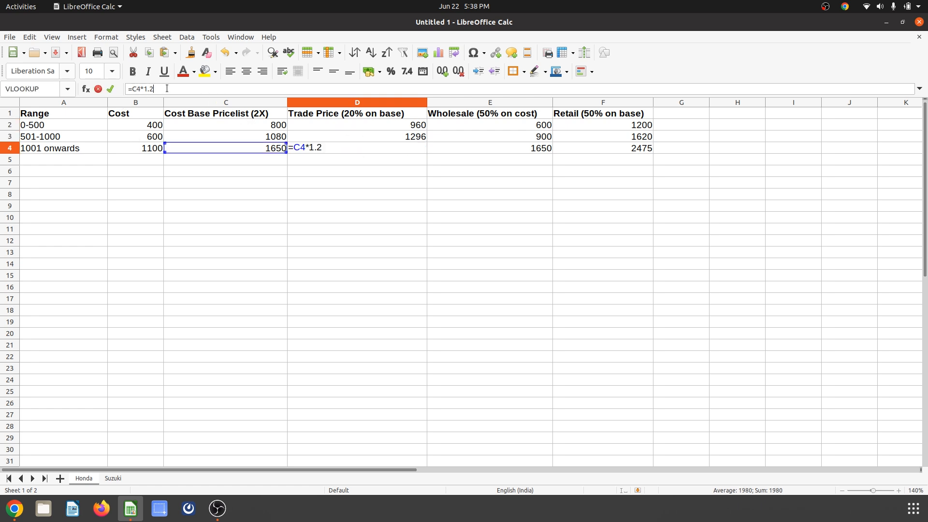
pyautogui.press('Return')
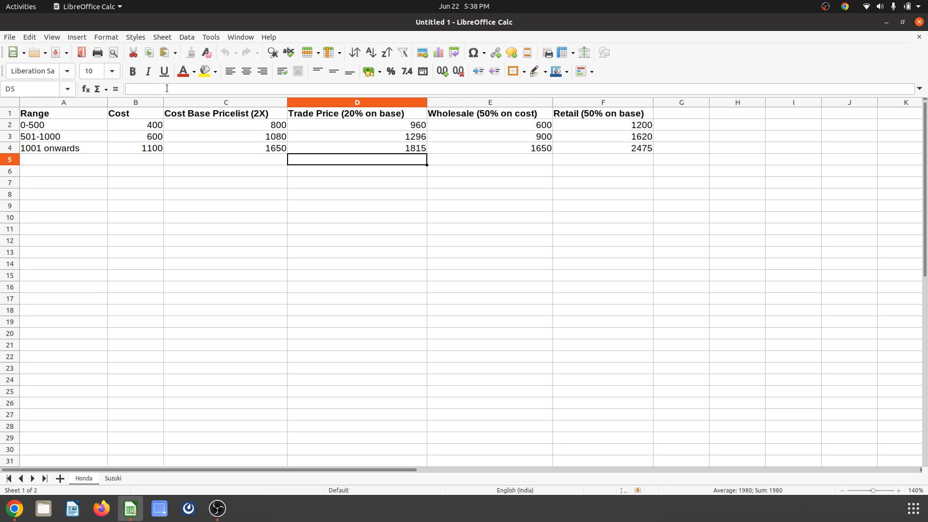
# Check the wholesale formula for the 1001 onwards range, the product list in Chrome, and the 0-500 range in Calc.
pyautogui.click(506, 148)
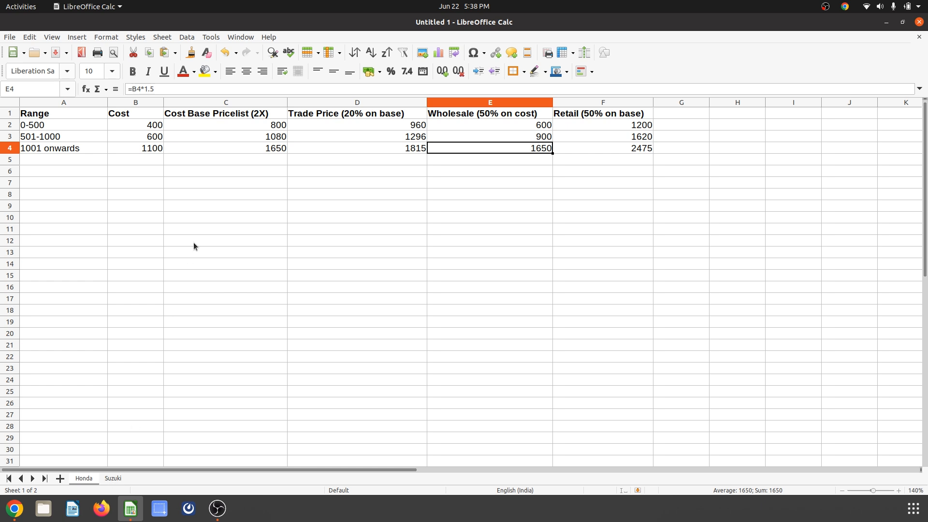
pyautogui.click(14, 507)
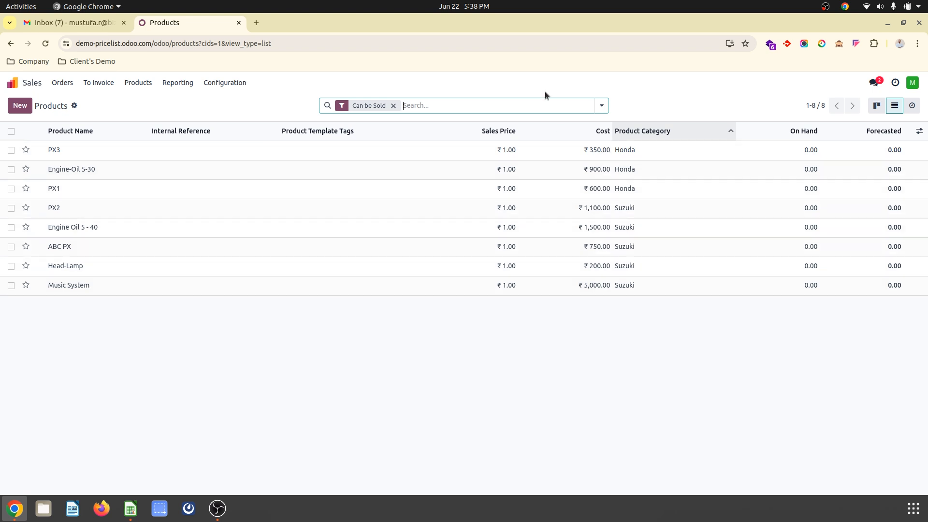
pyautogui.click(130, 508)
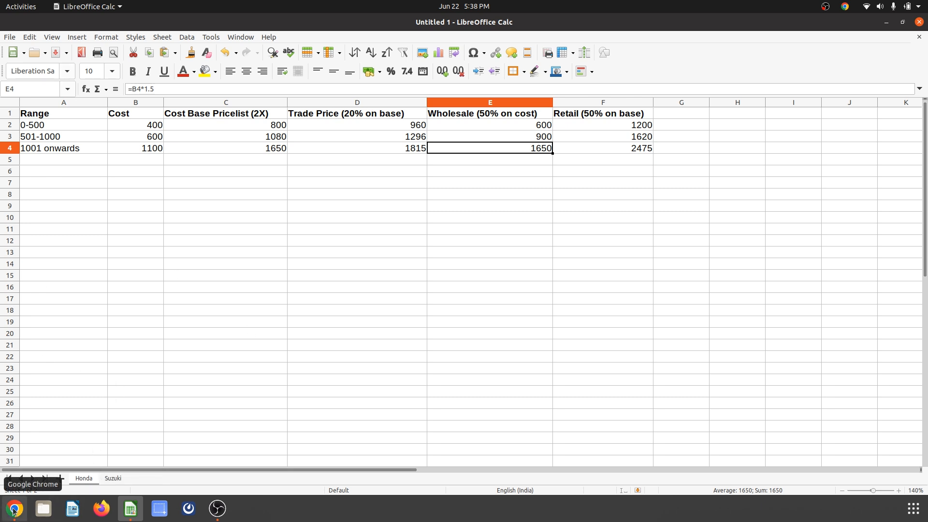
pyautogui.click(45, 127)
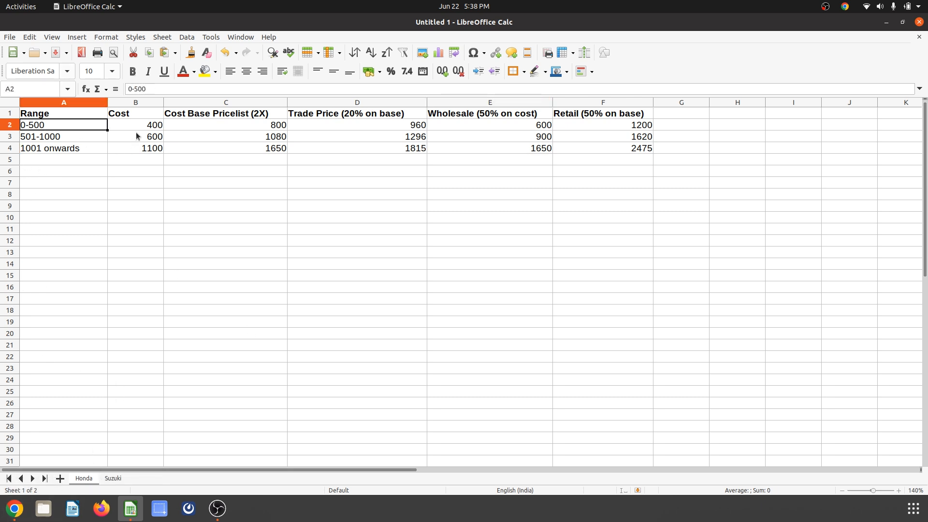
# Switch to Chrome, duplicate the Products browser tab and close the mail inbox tab.
pyautogui.click(15, 508)
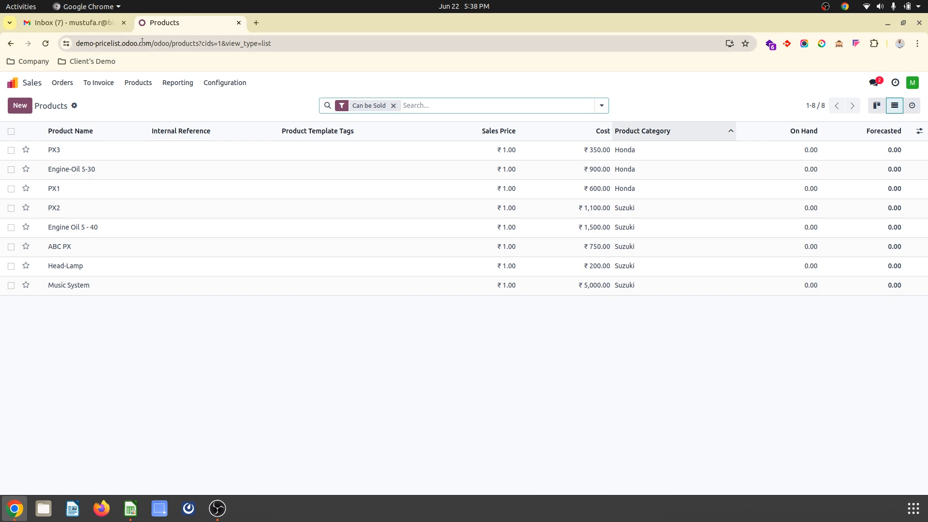
pyautogui.rightClick(200, 23)
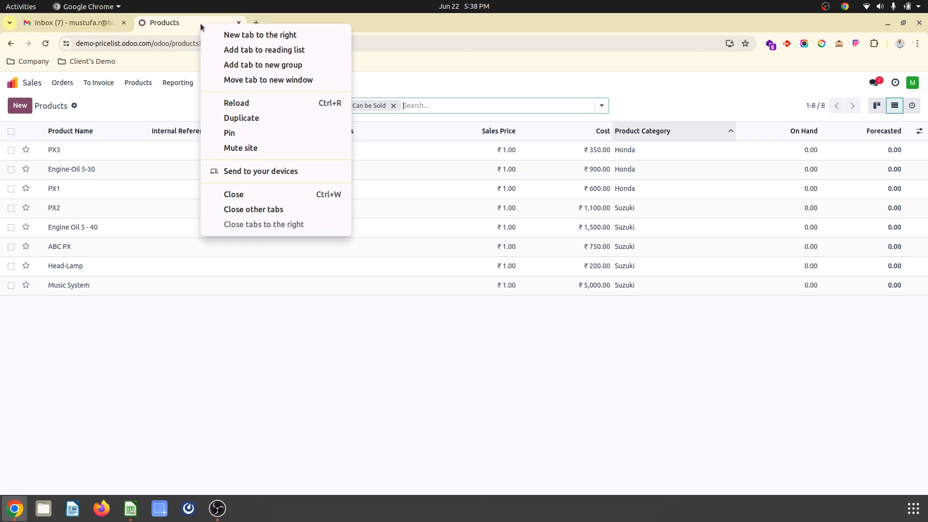
pyautogui.click(245, 118)
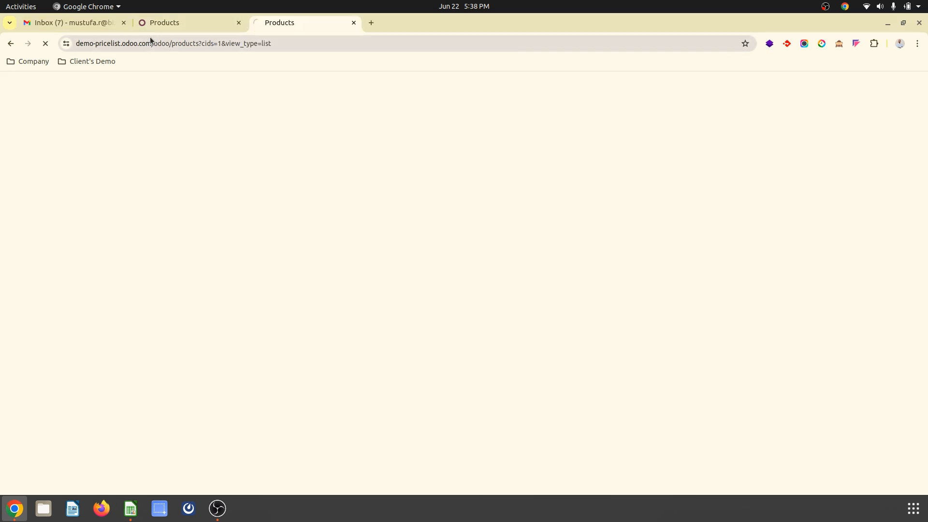
pyautogui.click(124, 22)
# Open the Cost based Price pricelist and view its price rule for the Honda category.
pyautogui.click(139, 83)
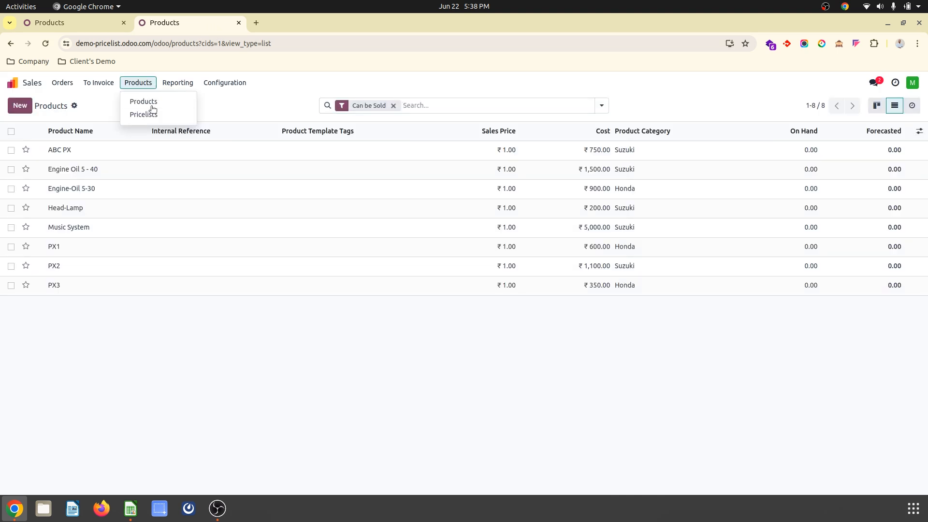
pyautogui.click(155, 114)
pyautogui.click(110, 148)
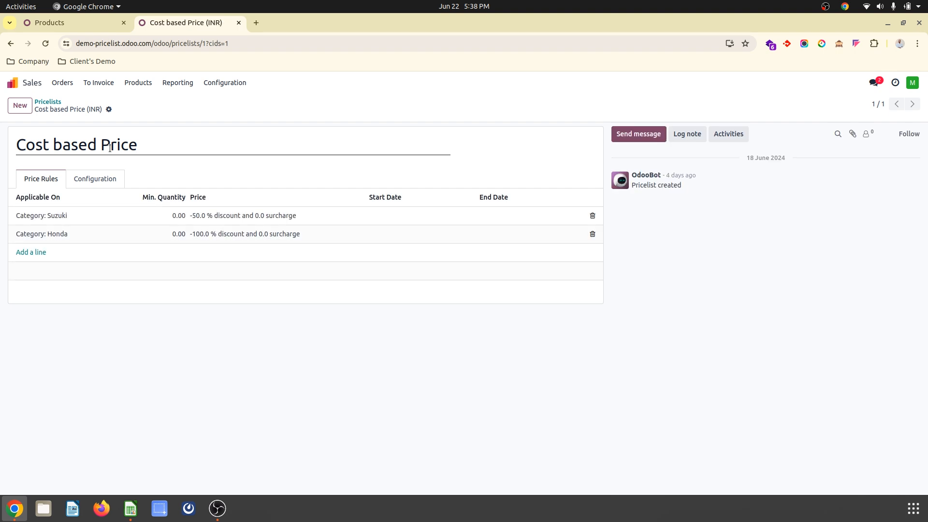
pyautogui.click(223, 239)
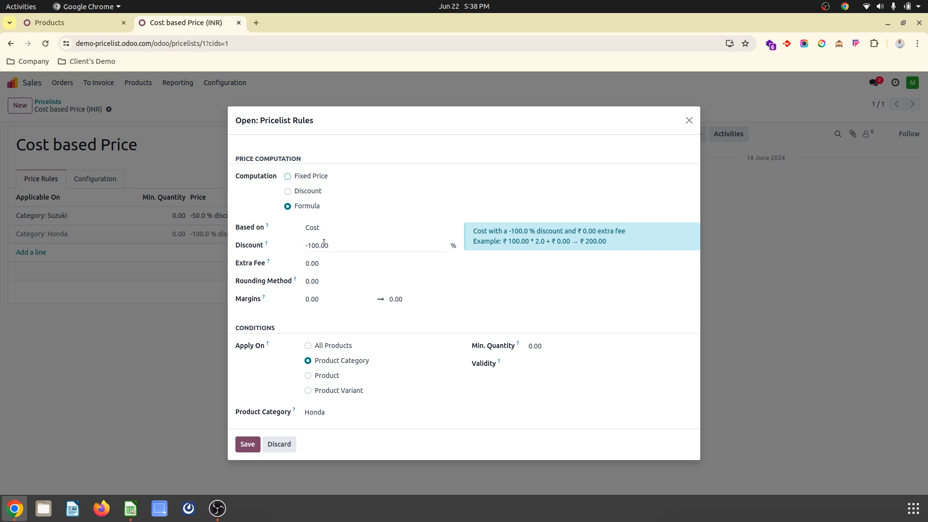
# Check the 0-500 base price formula in Calc against the Honda rule, and close the rule in Chrome without saving.
pyautogui.click(140, 511)
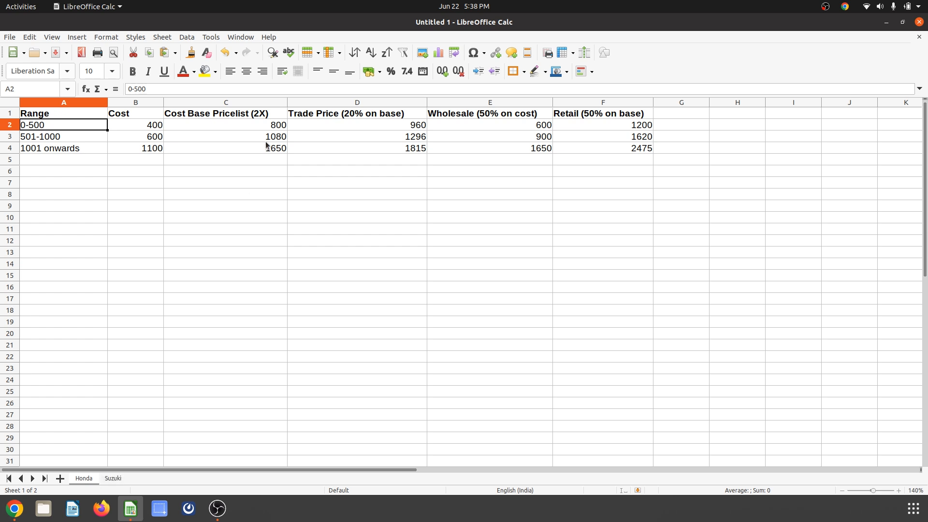
pyautogui.click(259, 125)
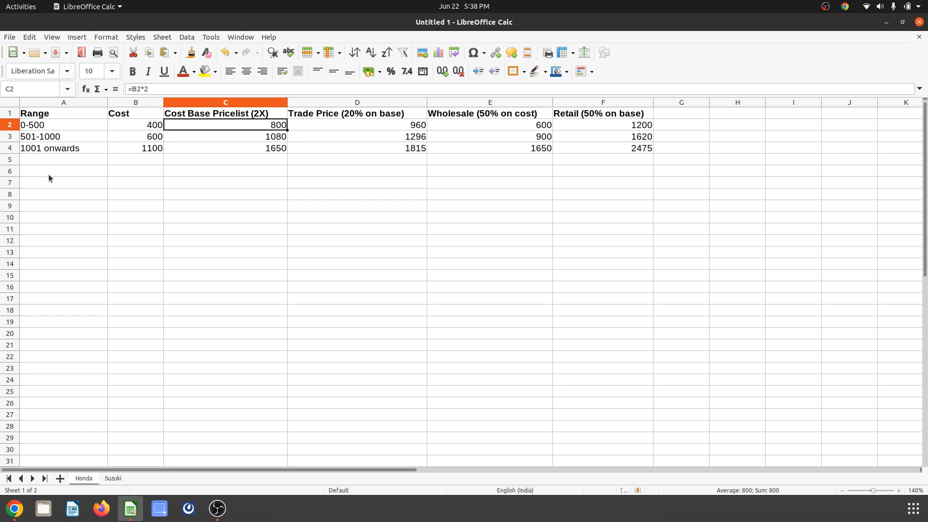
pyautogui.click(13, 516)
pyautogui.click(280, 446)
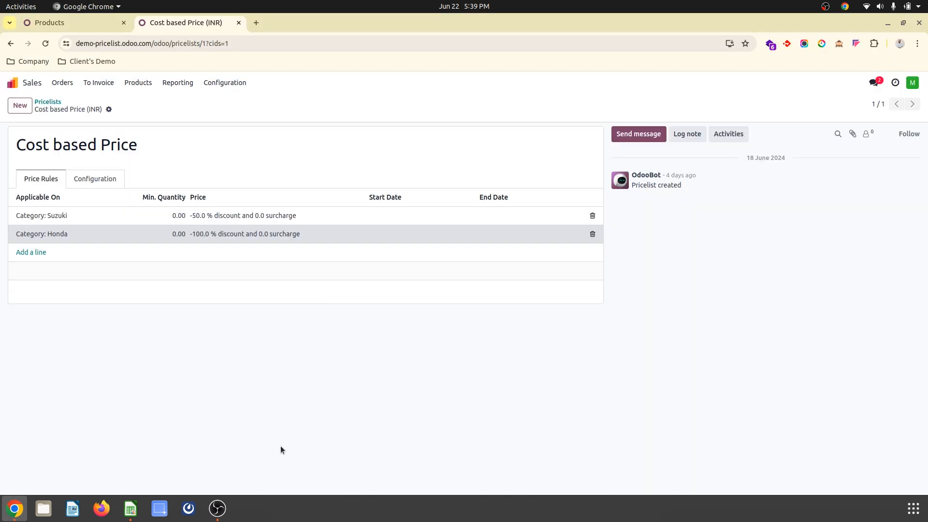
# Open the product categories, duplicate the Honda category and save the copy as Honda2.
pyautogui.click(100, 20)
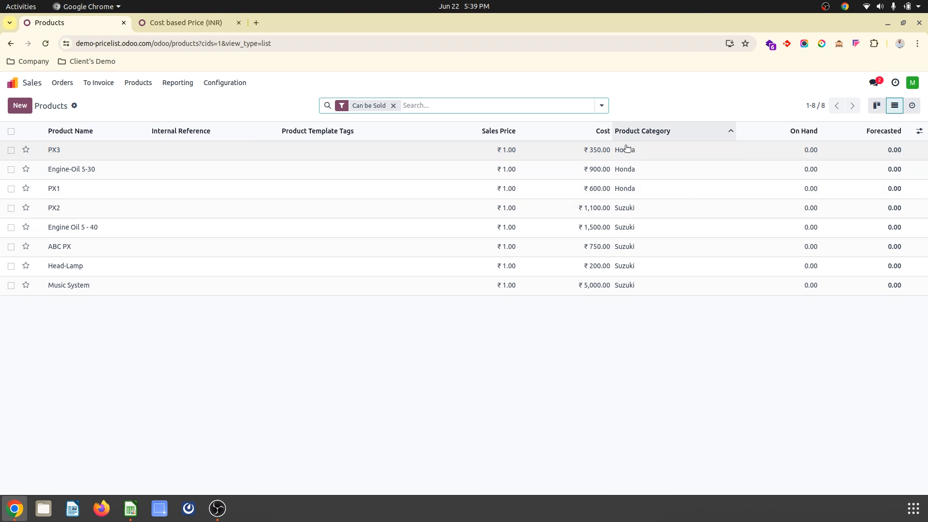
pyautogui.click(218, 83)
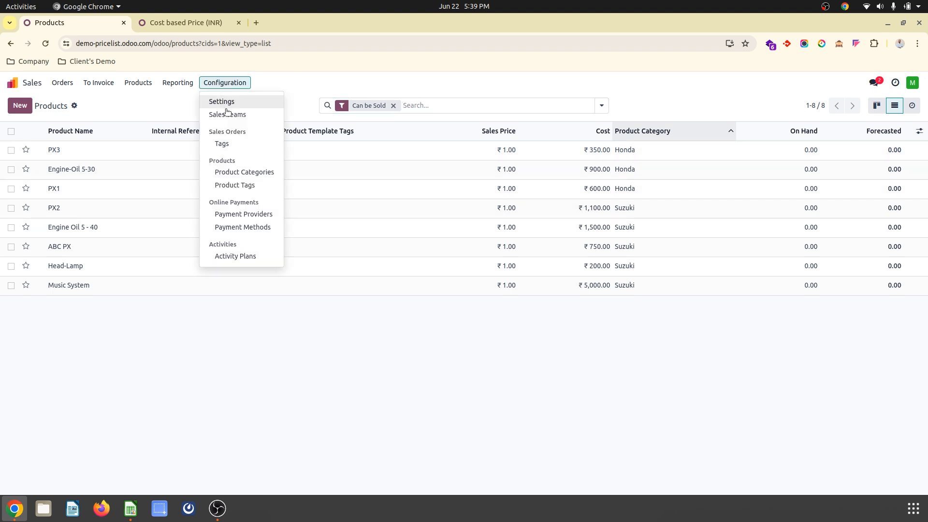
pyautogui.click(240, 176)
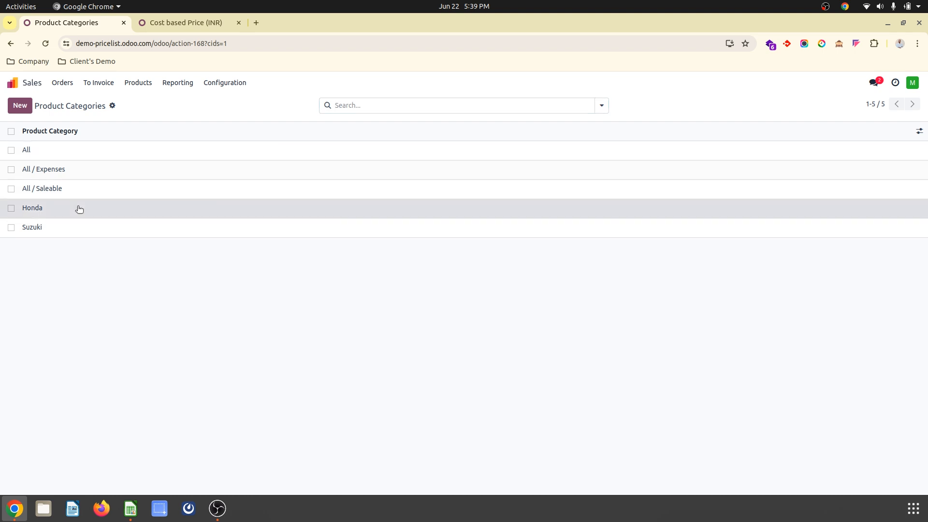
pyautogui.click(79, 209)
pyautogui.click(60, 109)
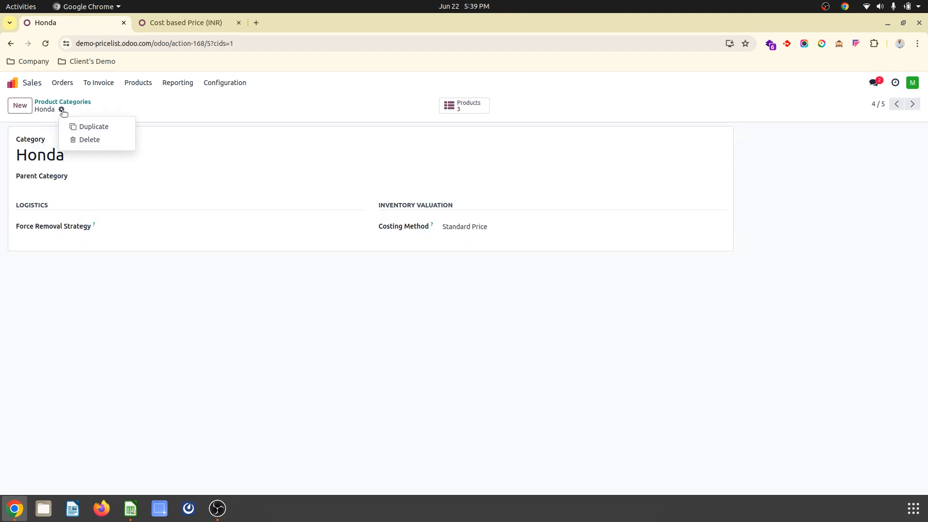
pyautogui.click(95, 153)
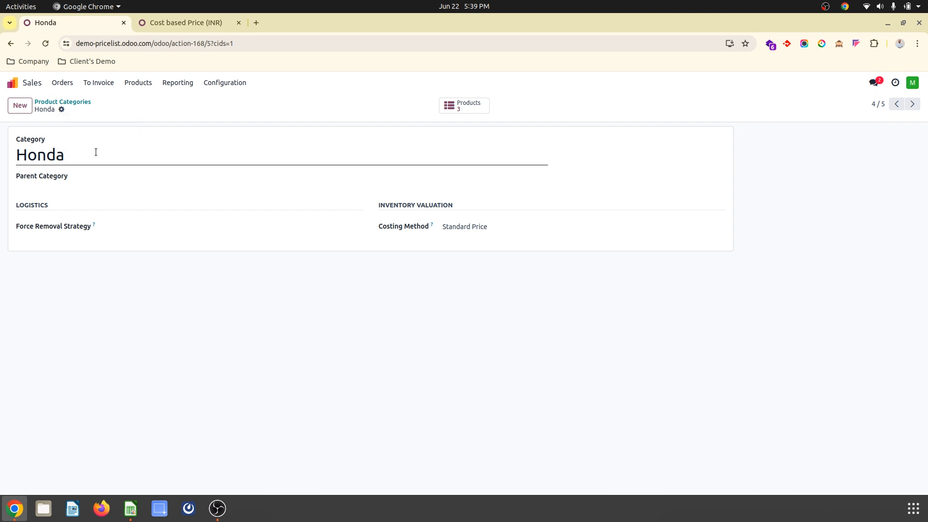
pyautogui.click(116, 157)
pyautogui.write('2')
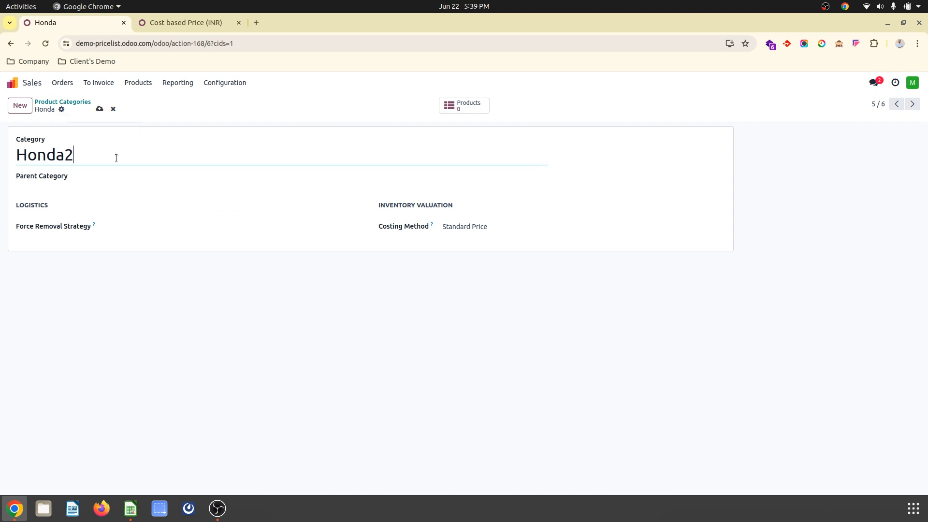
pyautogui.click(100, 109)
# Duplicate the Honda2 category, name the copy Honda3 and return to the category list.
pyautogui.click(65, 110)
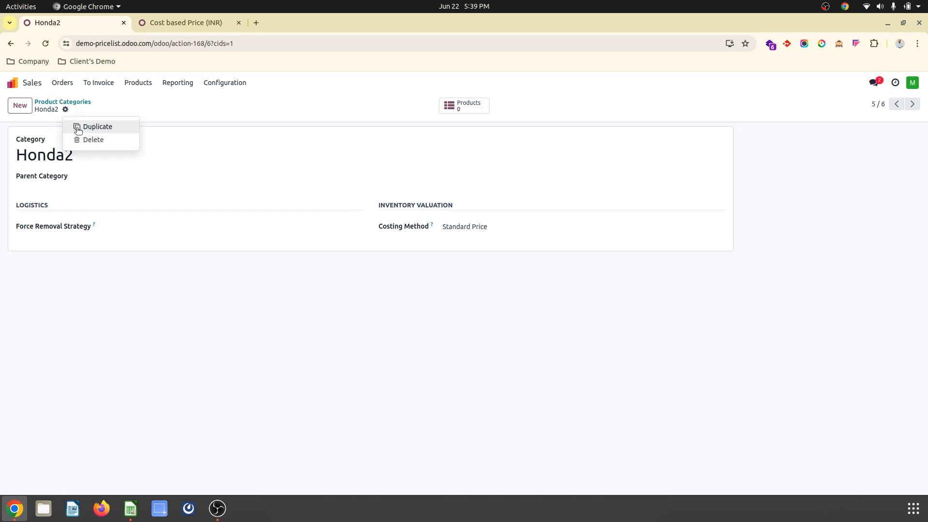
pyautogui.click(82, 129)
pyautogui.click(104, 158)
pyautogui.press('BackSpace')
pyautogui.write('3')
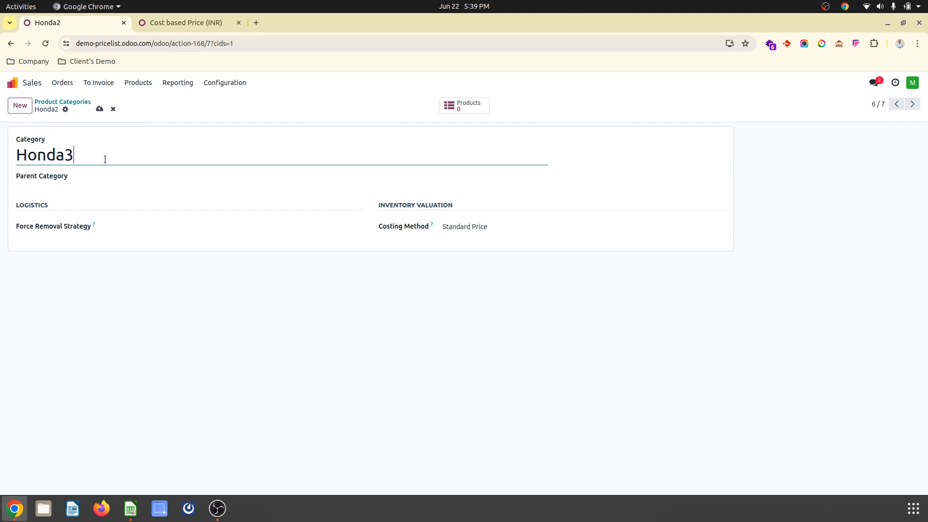
pyautogui.click(60, 102)
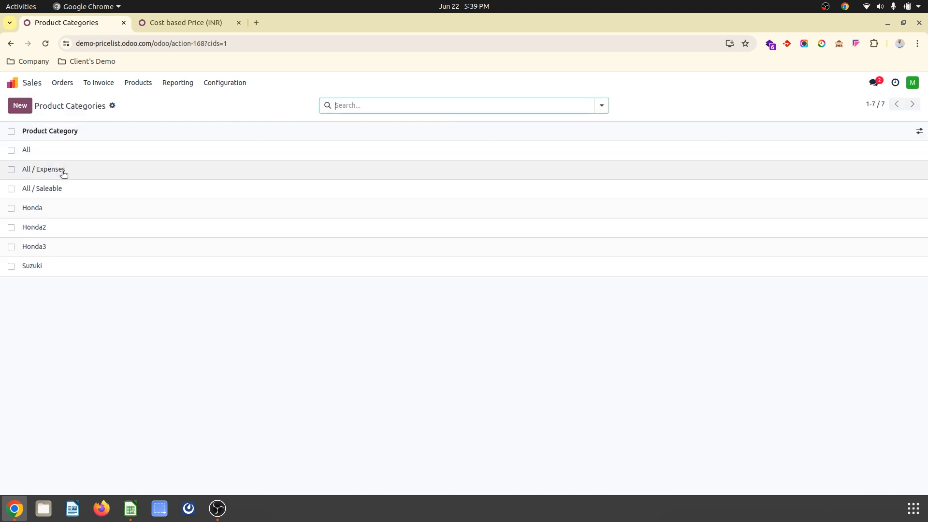
# Rename the original Honda product category to Honda1.
pyautogui.click(61, 212)
pyautogui.click(110, 160)
pyautogui.write('1')
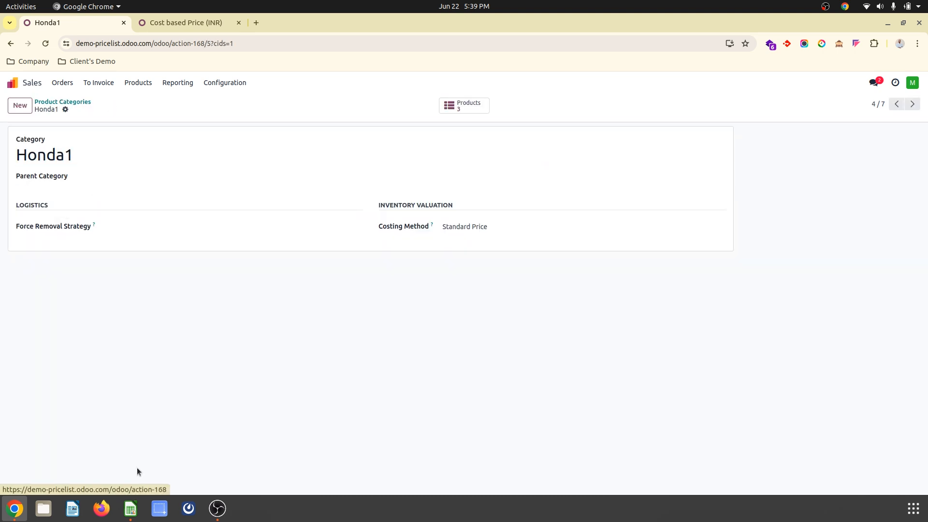
# Switch to Calc, insert a column before Range on the Honda sheet and give it the bold header Catergory.
pyautogui.click(124, 511)
pyautogui.click(57, 125)
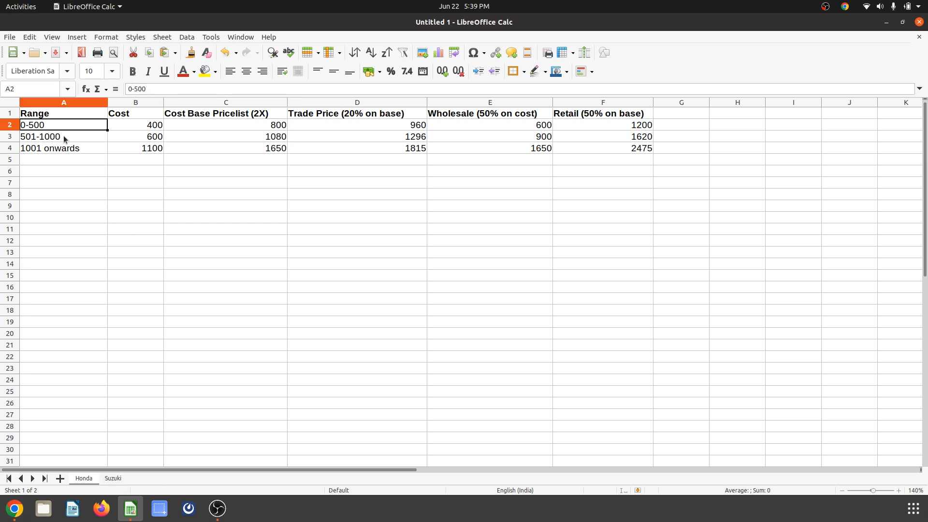
pyautogui.click(64, 136)
pyautogui.rightClick(58, 103)
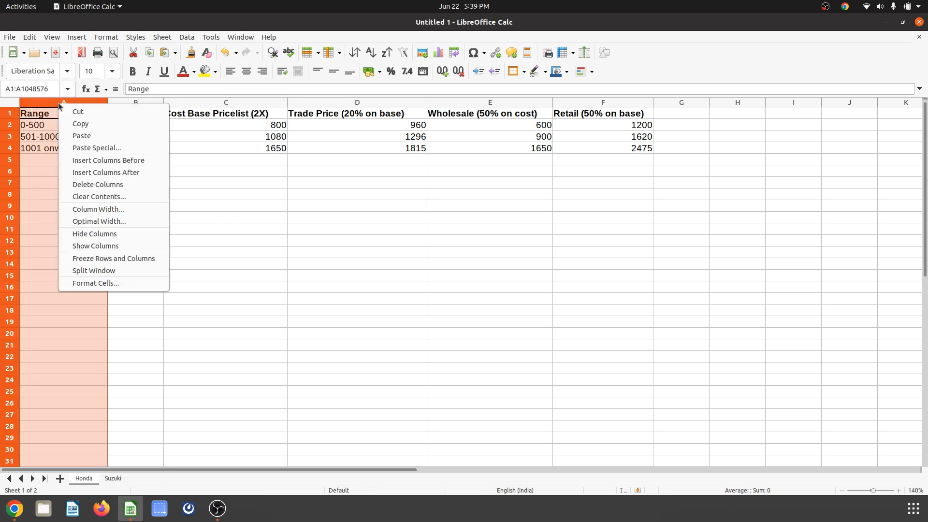
pyautogui.click(84, 160)
pyautogui.click(58, 115)
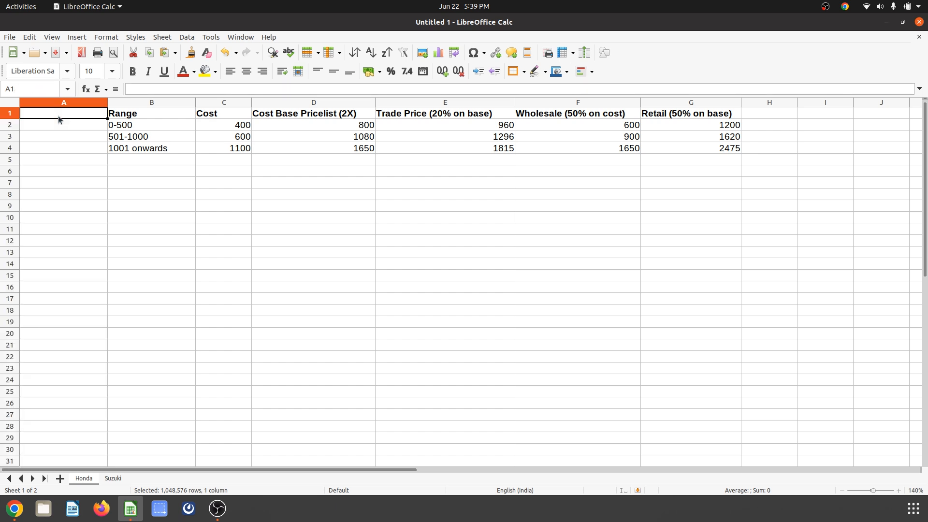
pyautogui.write('Catergoru')
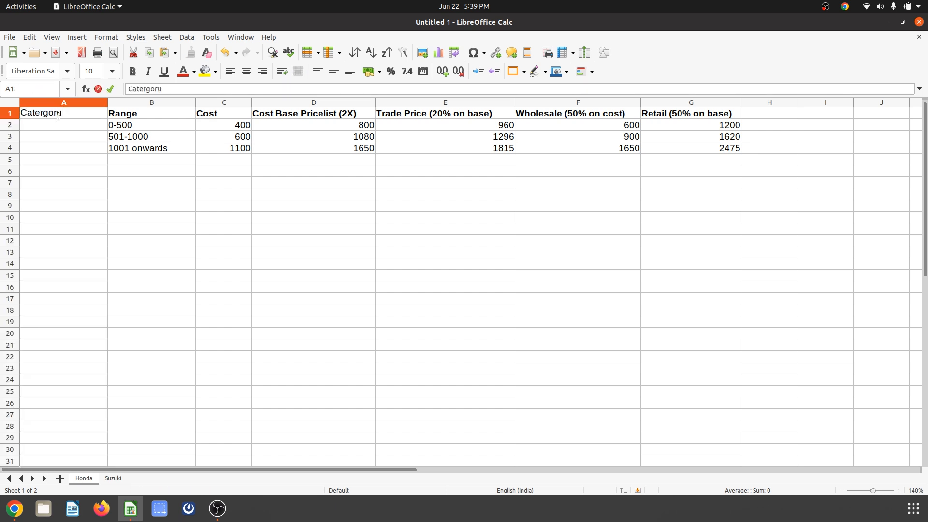
pyautogui.press('BackSpace')
pyautogui.write('y')
pyautogui.press('Return')
pyautogui.press('Up')
pyautogui.hotkey('ctrl', 'b')
pyautogui.press('Down')
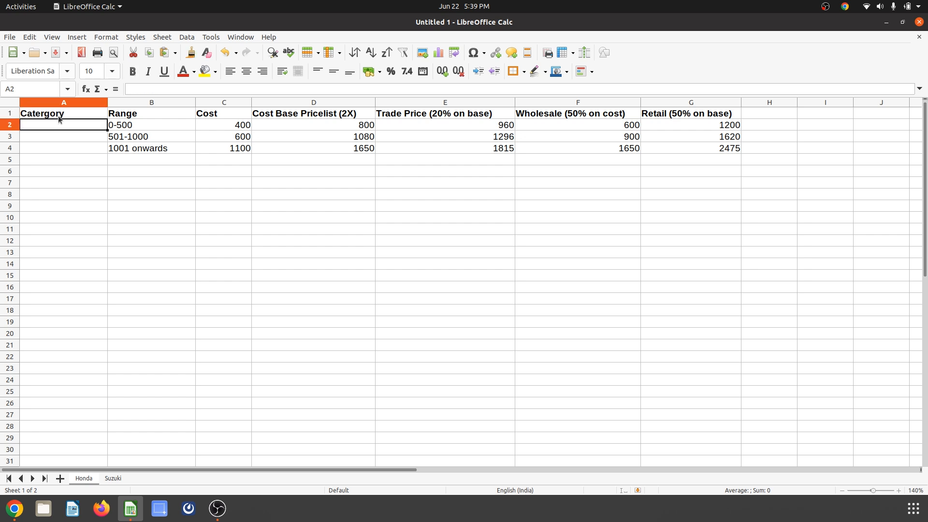
# Enter Honda1 for the 0-500 range in the new column and copy it to the two rows below.
pyautogui.write('Honda1')
pyautogui.press('Return')
pyautogui.press('Up')
pyautogui.hotkey('ctrl', 'c')
pyautogui.press('Down')
pyautogui.hotkey('ctrl', 'v')
pyautogui.press('Down')
pyautogui.hotkey('ctrl', 'v')
# Change the category to Honda2 for the 501-1000 range and to Honda3 for the 1001 onwards range.
pyautogui.press('Up')
pyautogui.press('F2')
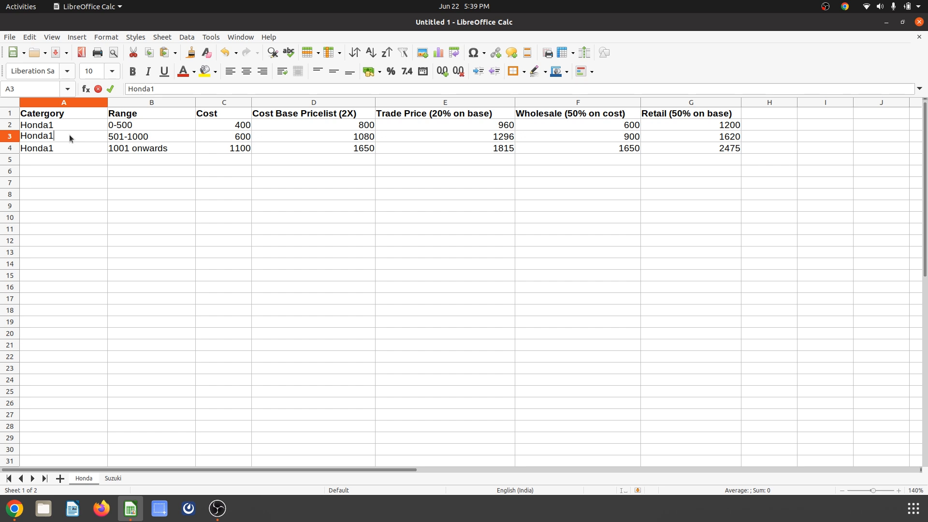
pyautogui.press('BackSpace')
pyautogui.write('2')
pyautogui.press('Return')
pyautogui.press('F2')
pyautogui.press('BackSpace')
pyautogui.write('3')
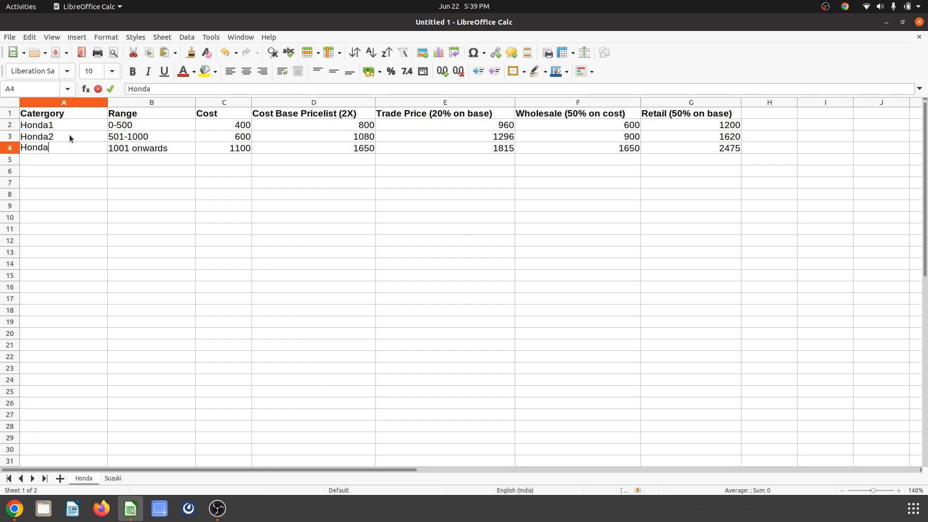
pyautogui.press('Return')
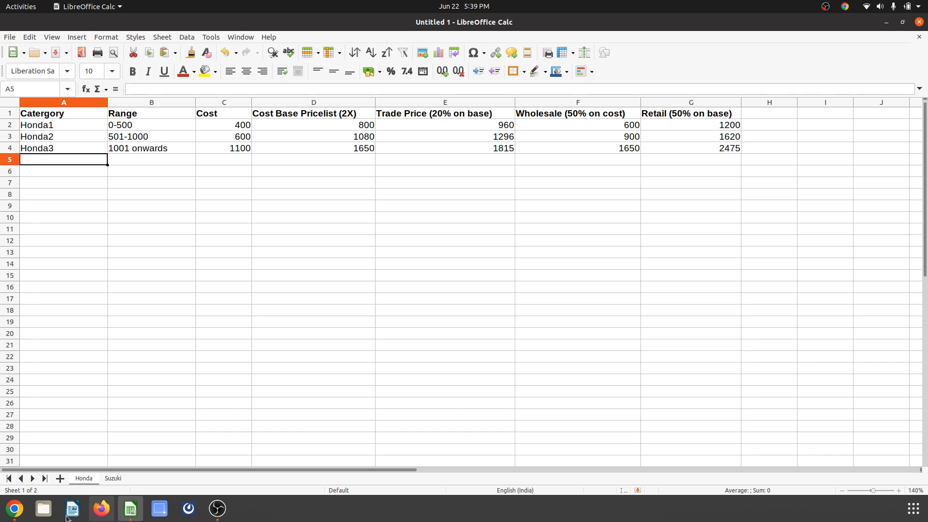
# Switch to Chrome, open the products in list view and sort them by product category.
pyautogui.click(15, 511)
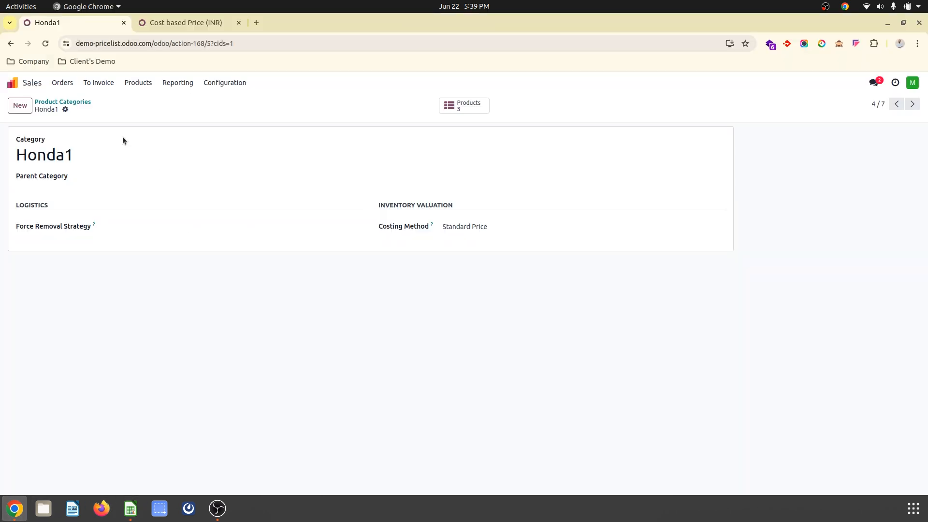
pyautogui.click(63, 102)
pyautogui.click(136, 83)
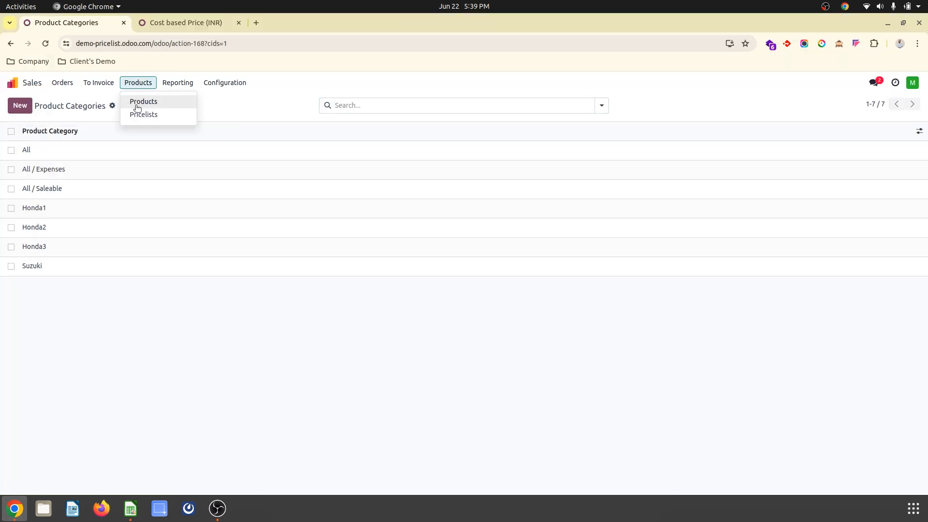
pyautogui.click(136, 105)
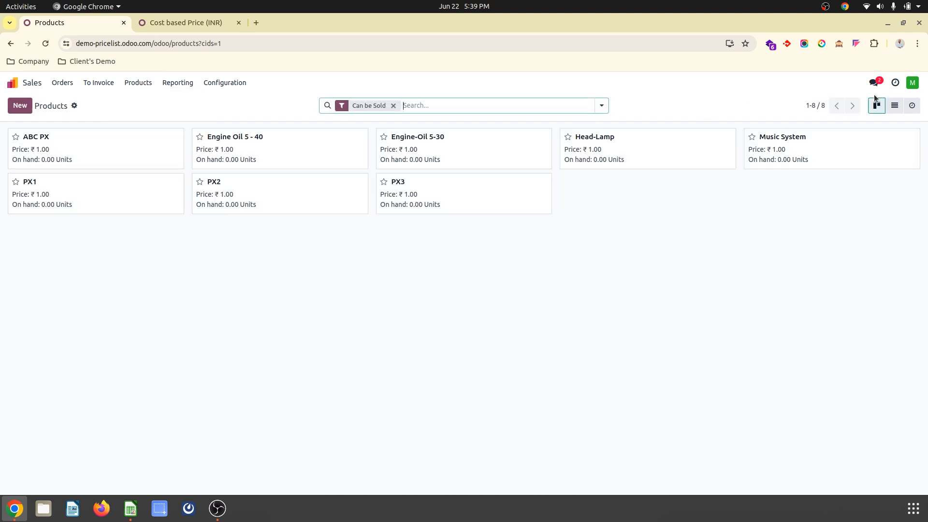
pyautogui.click(894, 105)
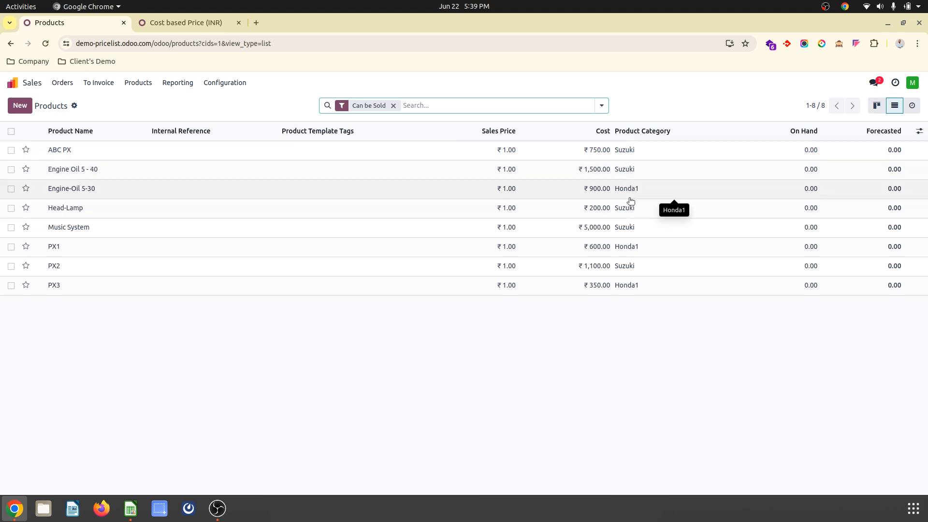
pyautogui.click(653, 129)
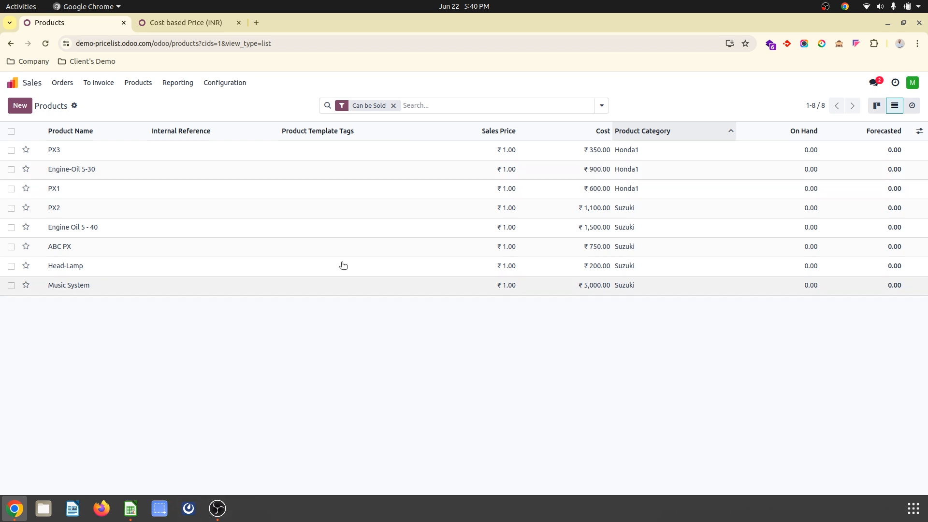
# Create a new product named ABCXT and set its product type to Storable Product.
pyautogui.click(20, 105)
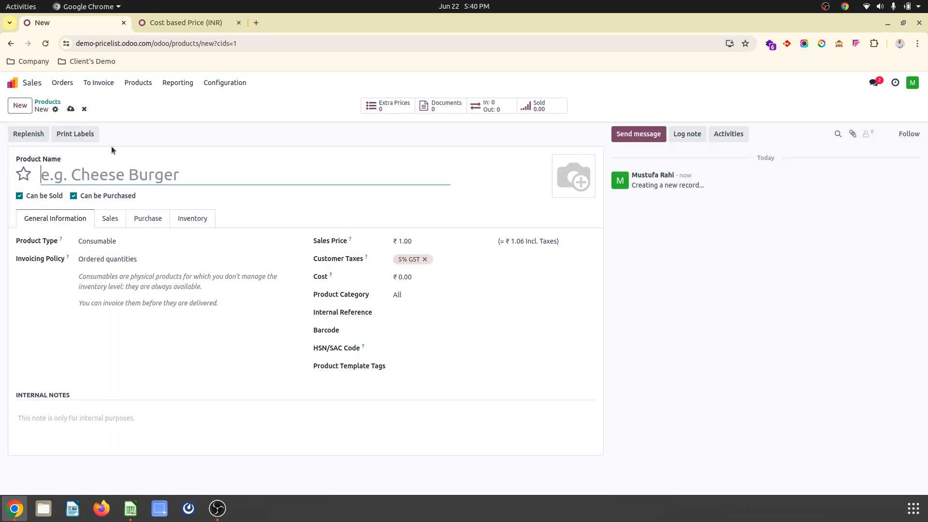
pyautogui.write('ABCXT')
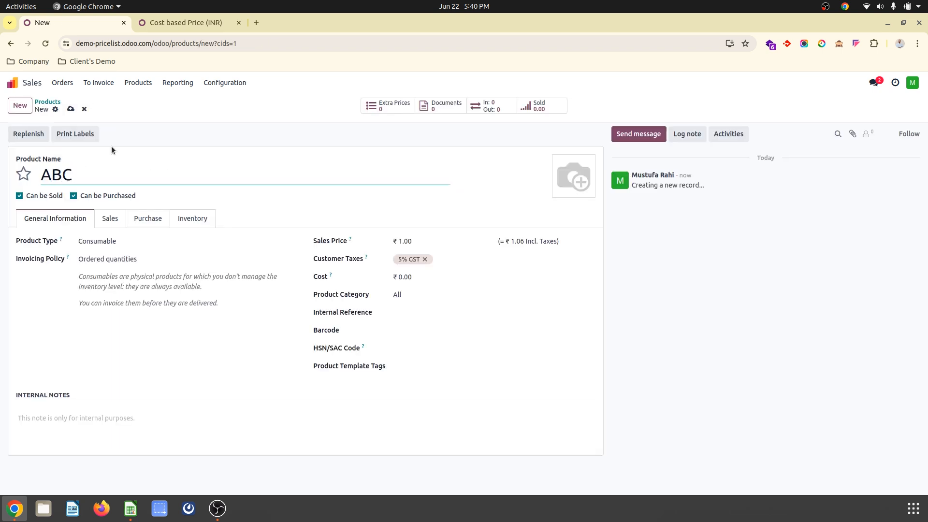
pyautogui.click(128, 240)
pyautogui.click(126, 269)
# Assign ABCXT to the Honda1 category with a cost of 4000, save it and return to the product list.
pyautogui.click(452, 294)
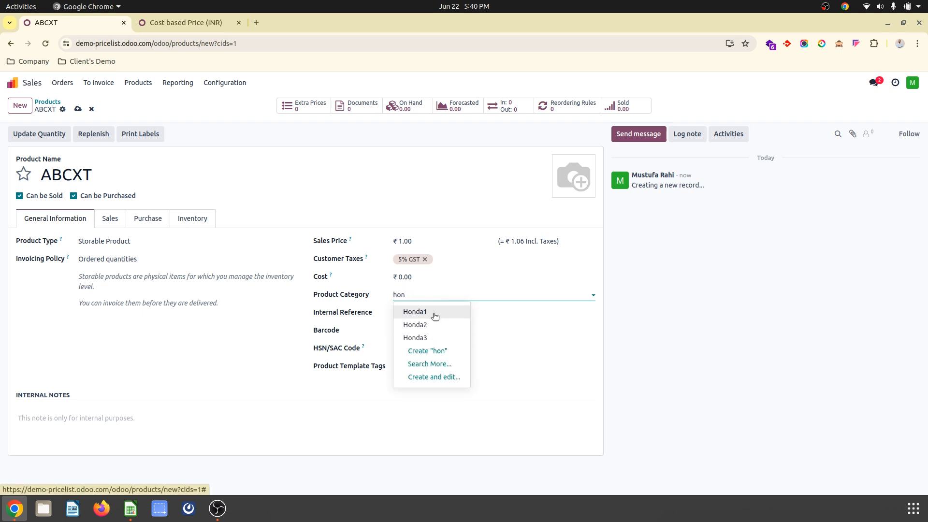
pyautogui.click(434, 316)
pyautogui.click(414, 274)
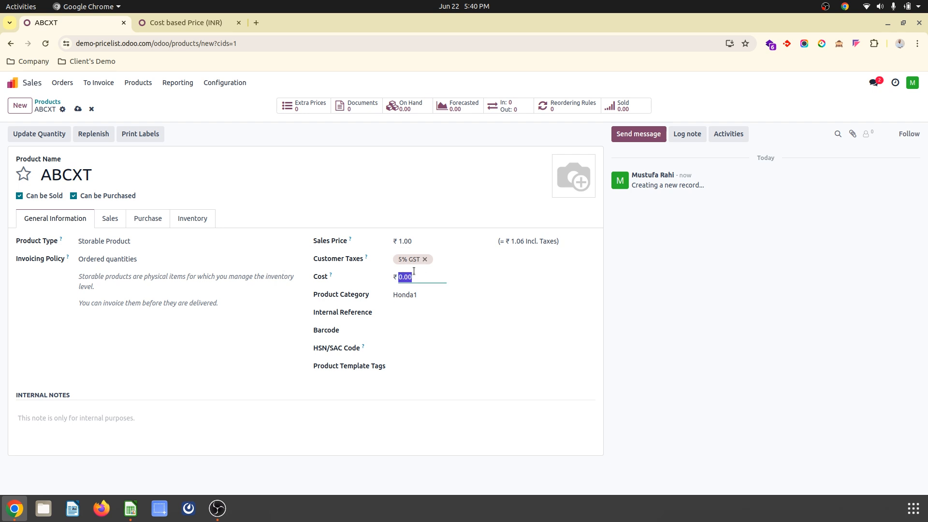
pyautogui.write('6')
pyautogui.click(76, 107)
pyautogui.click(47, 102)
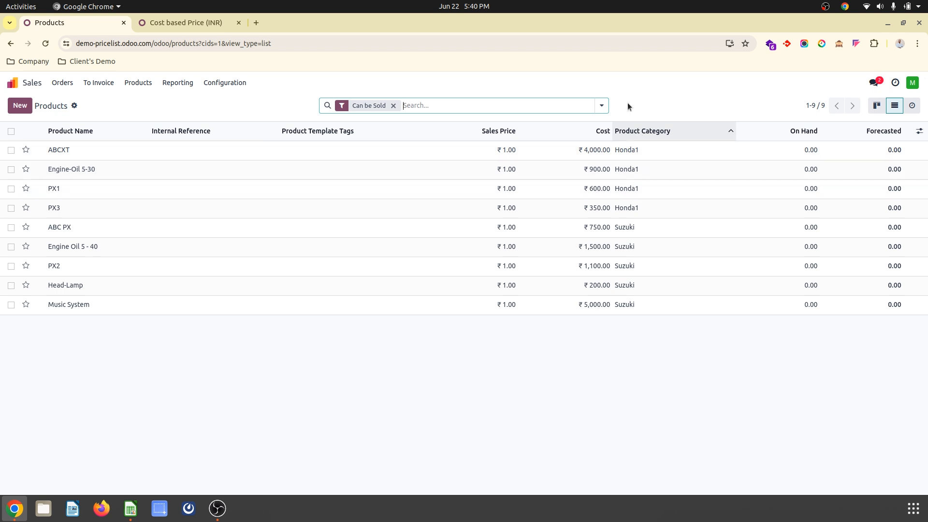
# Add a custom filter for products whose cost is between 1 and 500, and switch to the Calc range table.
pyautogui.click(601, 106)
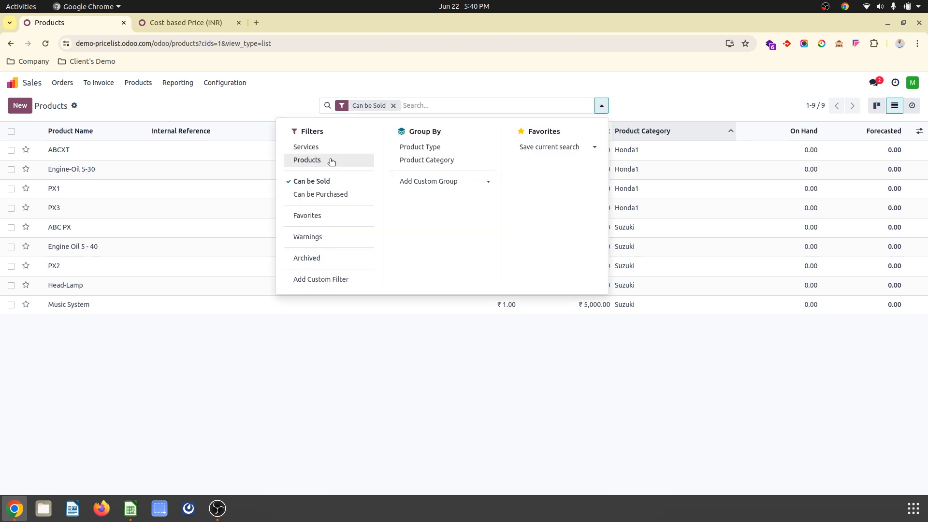
pyautogui.click(328, 278)
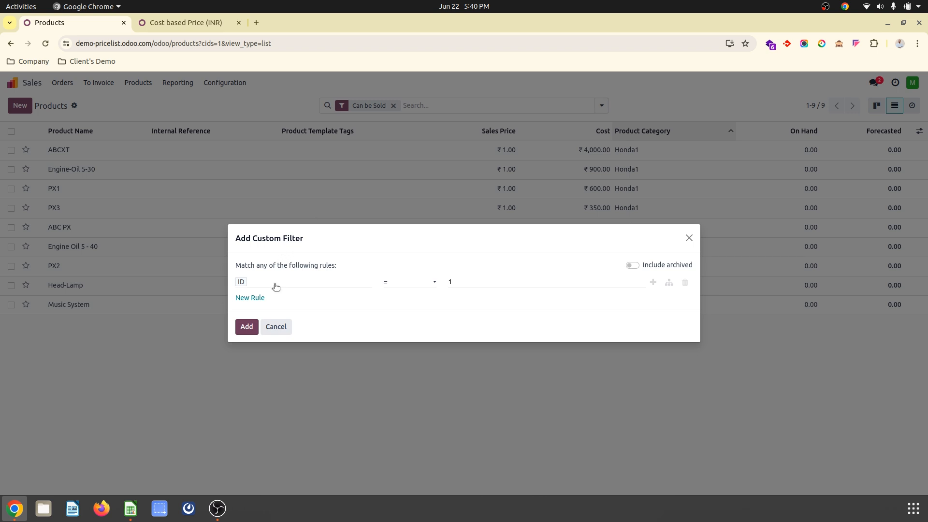
pyautogui.click(275, 287)
pyautogui.write('cops')
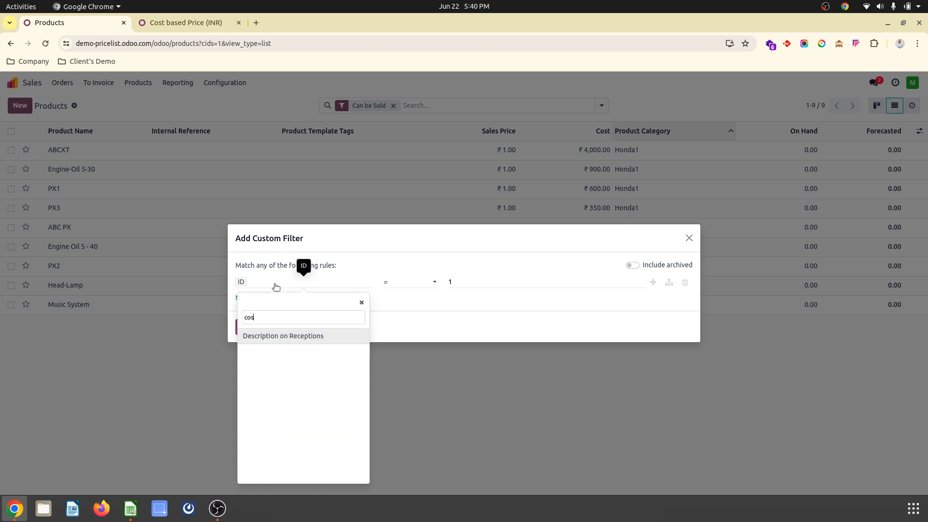
pyautogui.click(281, 330)
pyautogui.click(435, 282)
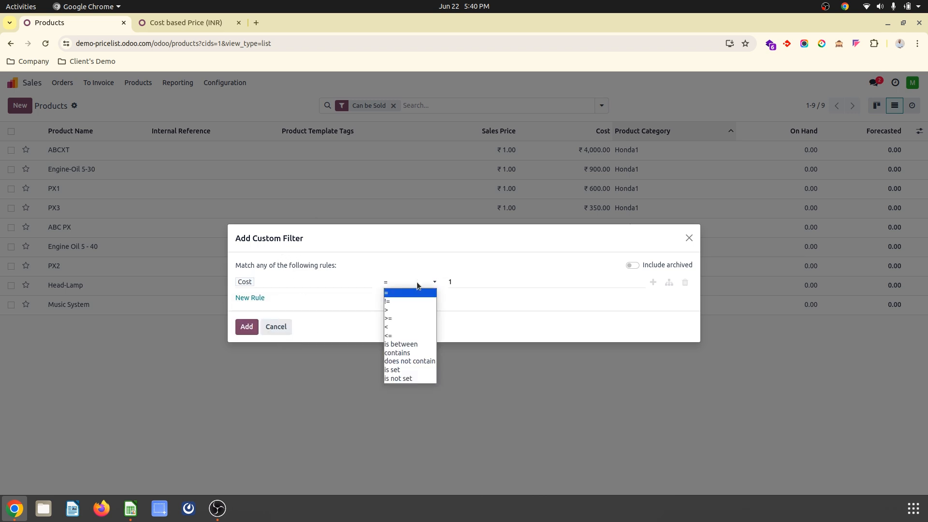
pyautogui.click(411, 344)
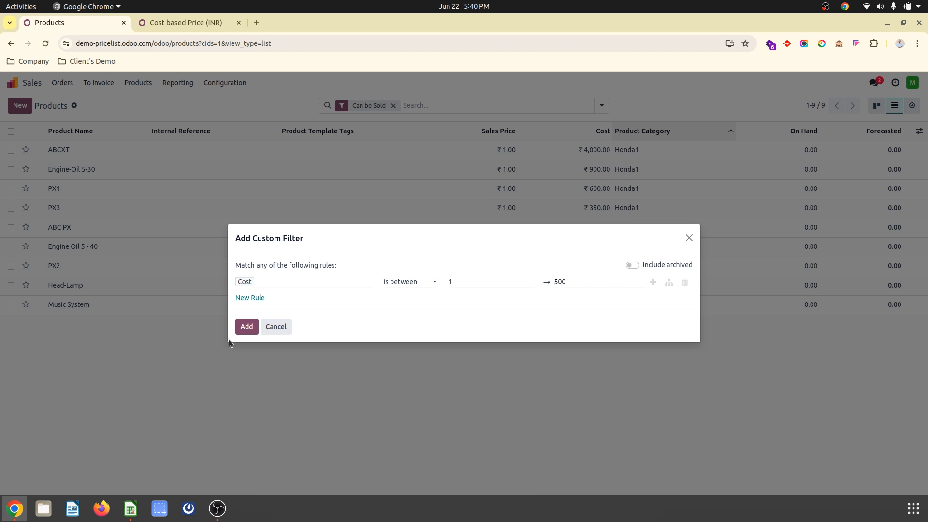
pyautogui.click(243, 326)
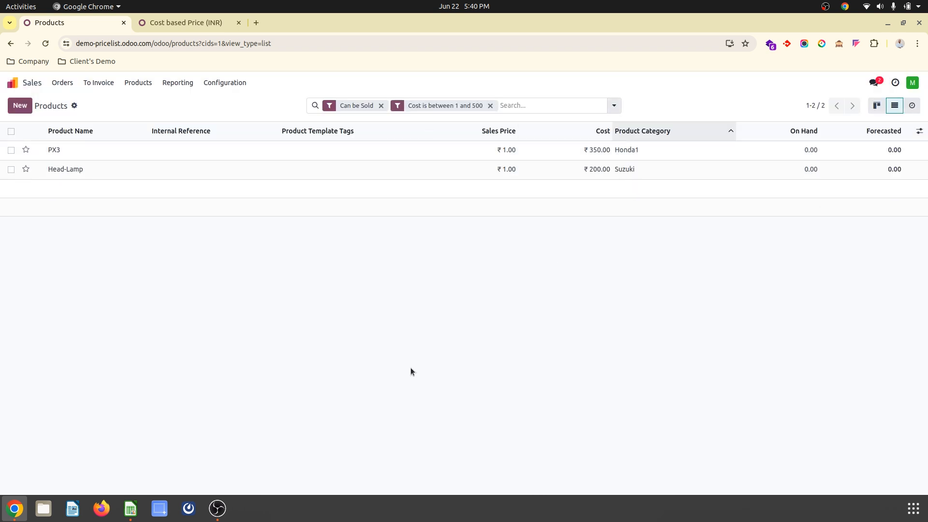
pyautogui.click(130, 508)
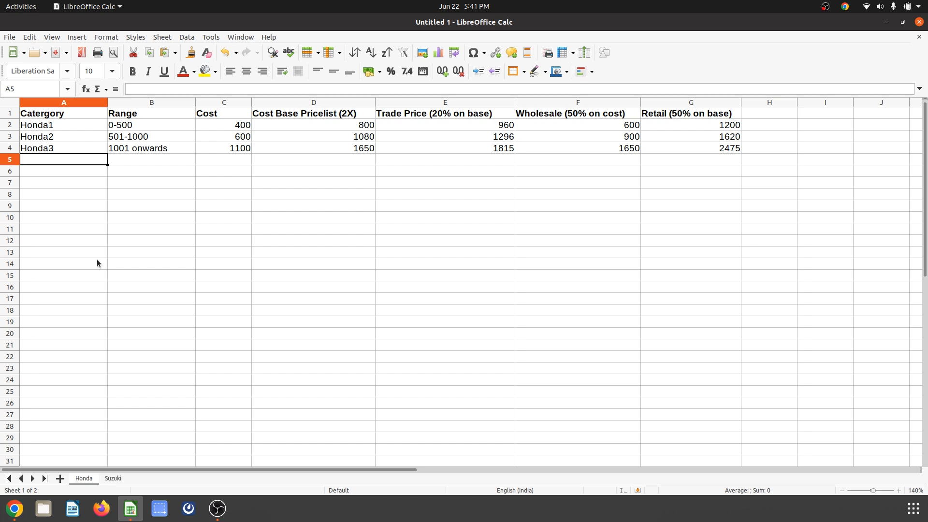
# Switch to Chrome, clear the PX3 selection, remove the 1 to 500 cost filter and open Engine-Oil 5-30.
pyautogui.click(14, 508)
pyautogui.click(8, 151)
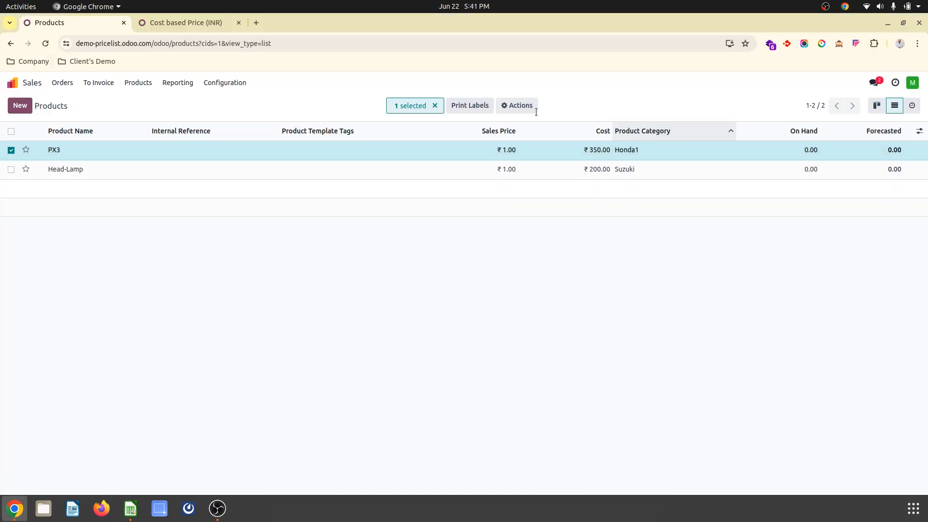
pyautogui.click(650, 156)
pyautogui.click(648, 108)
pyautogui.click(10, 151)
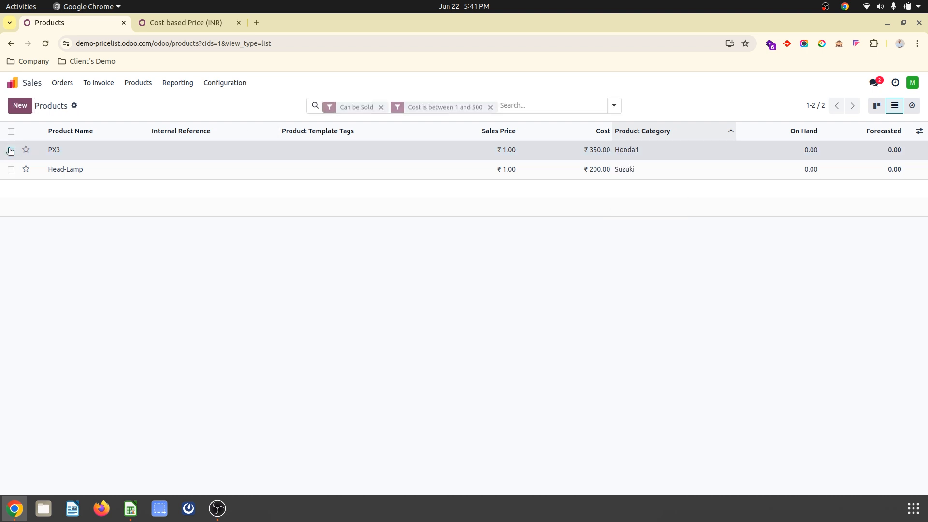
pyautogui.click(490, 106)
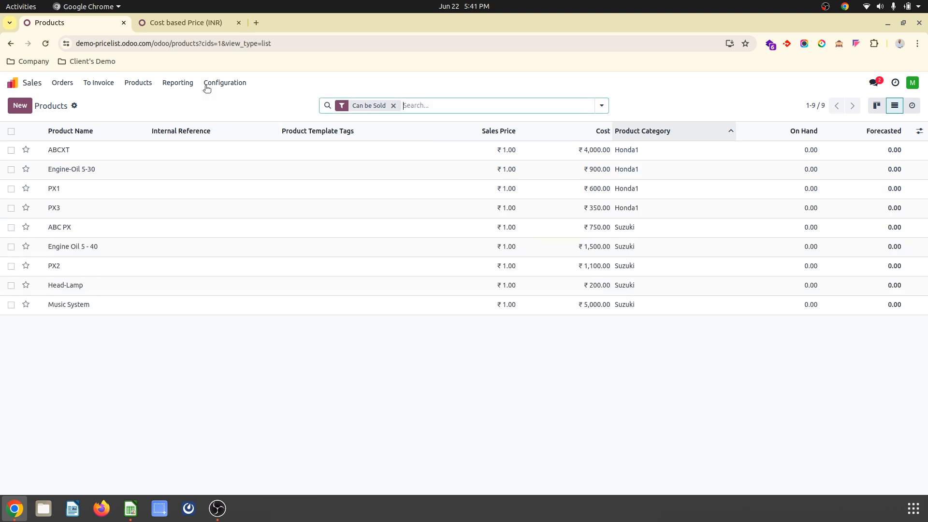
pyautogui.click(277, 167)
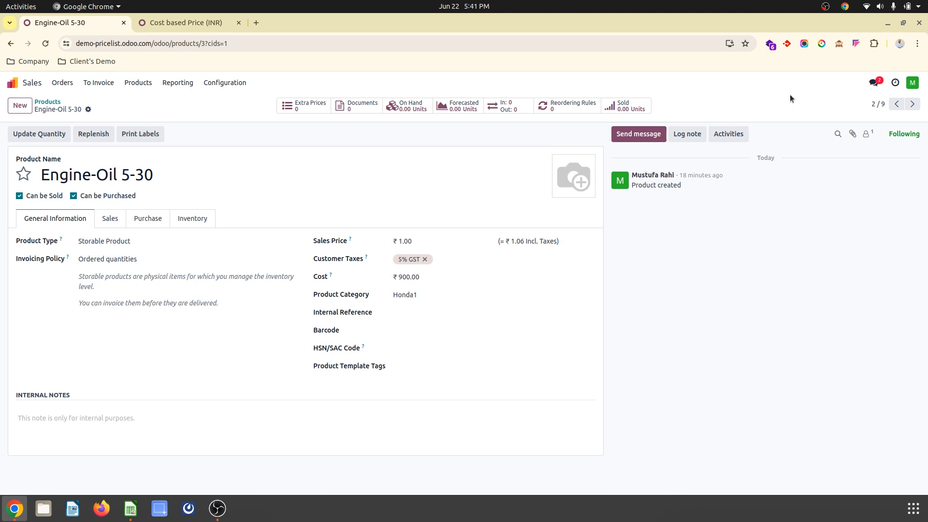
# Search the Apps catalogue for "st" and install Studio, confirming the pricing plan change.
pyautogui.click(12, 82)
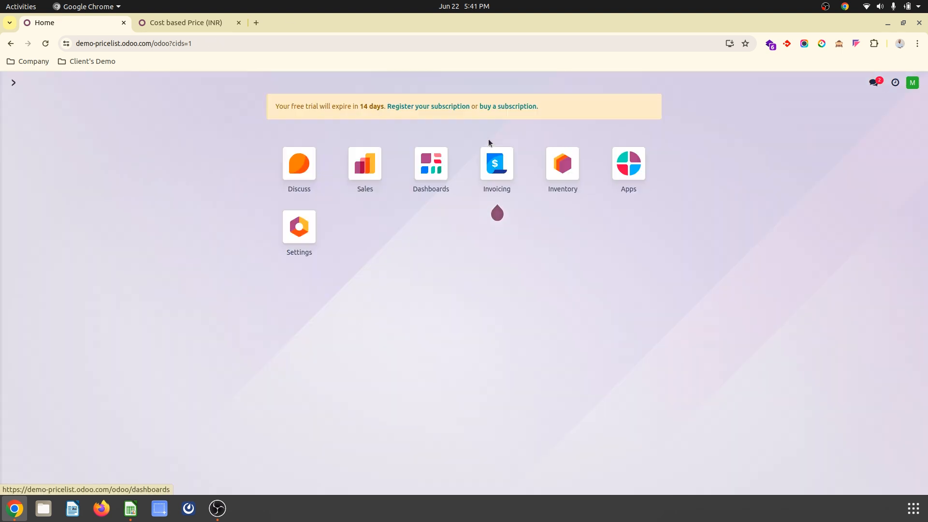
pyautogui.click(624, 180)
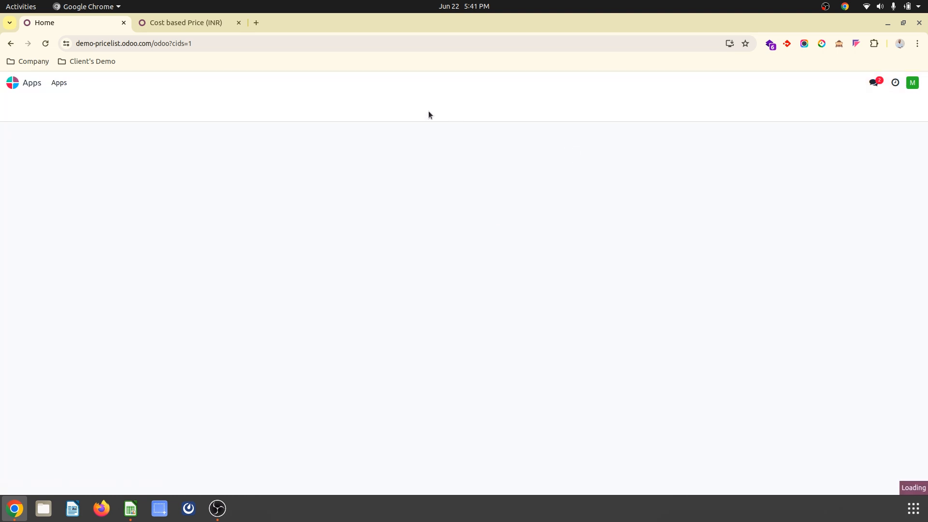
pyautogui.write('sr')
pyautogui.press('Return')
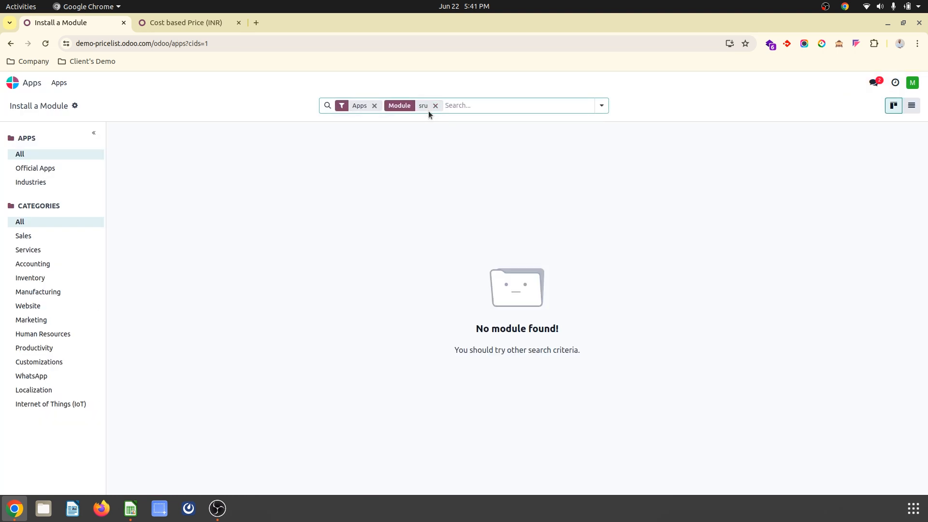
pyautogui.click(431, 105)
pyautogui.write('st')
pyautogui.press('Return')
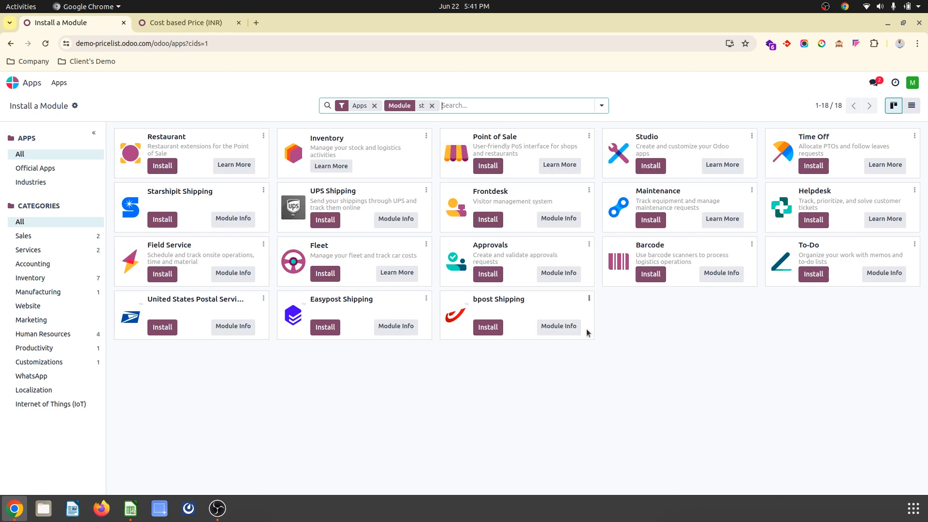
pyautogui.click(650, 165)
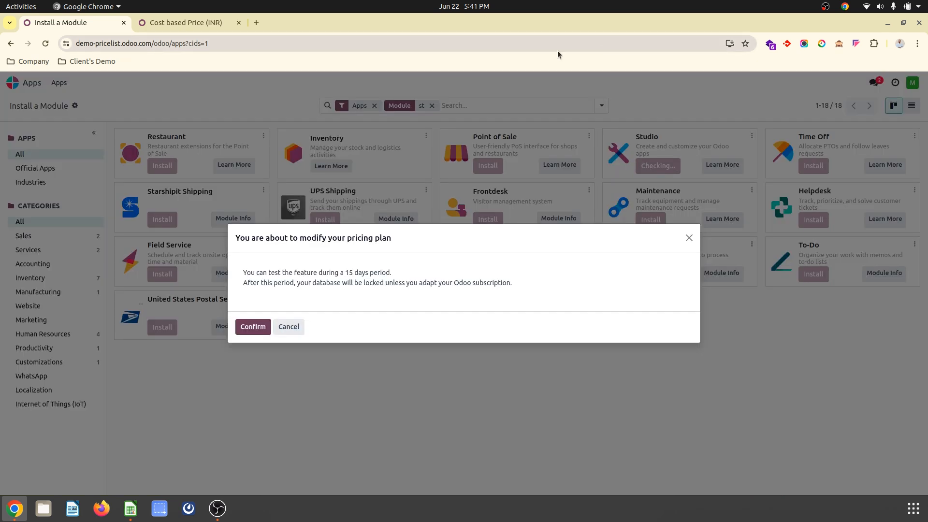
pyautogui.click(259, 328)
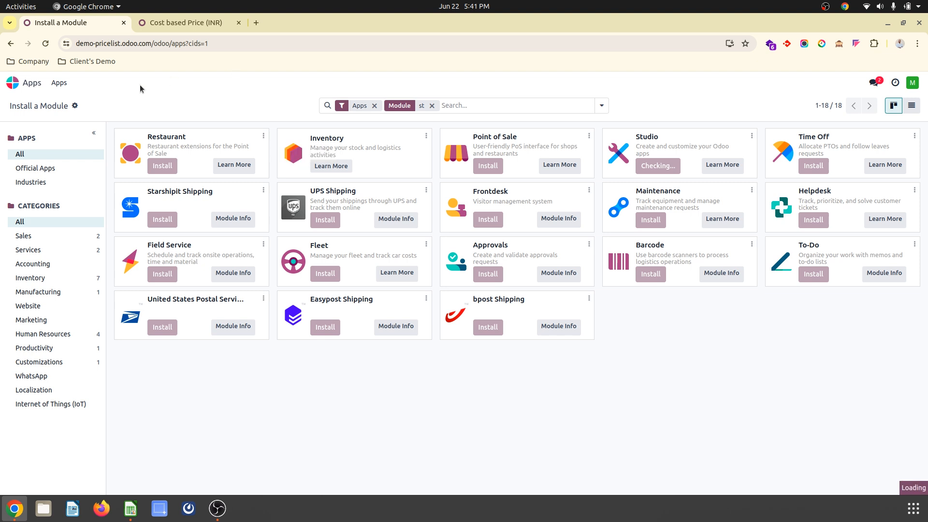
# Open the Honda rule in the Cost based Price pricelist and check Honda1's range and base price in Calc.
pyautogui.click(175, 22)
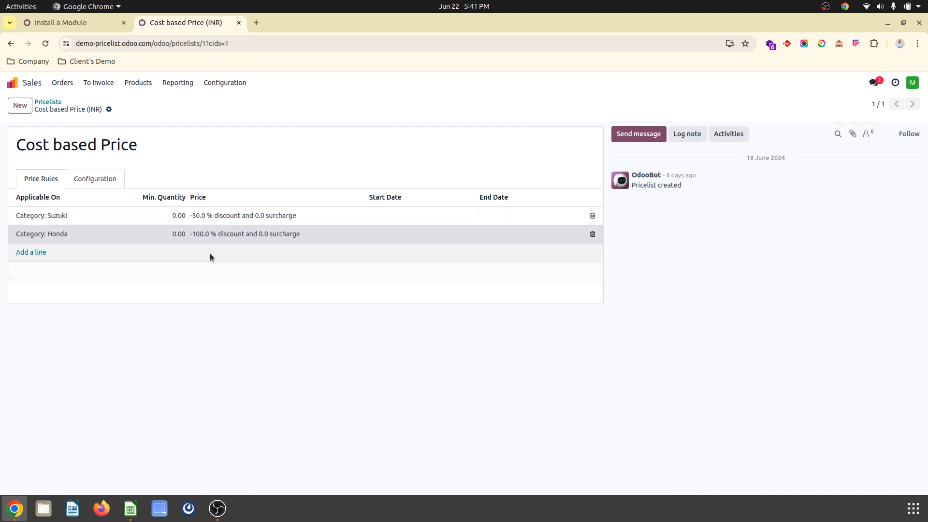
pyautogui.click(203, 235)
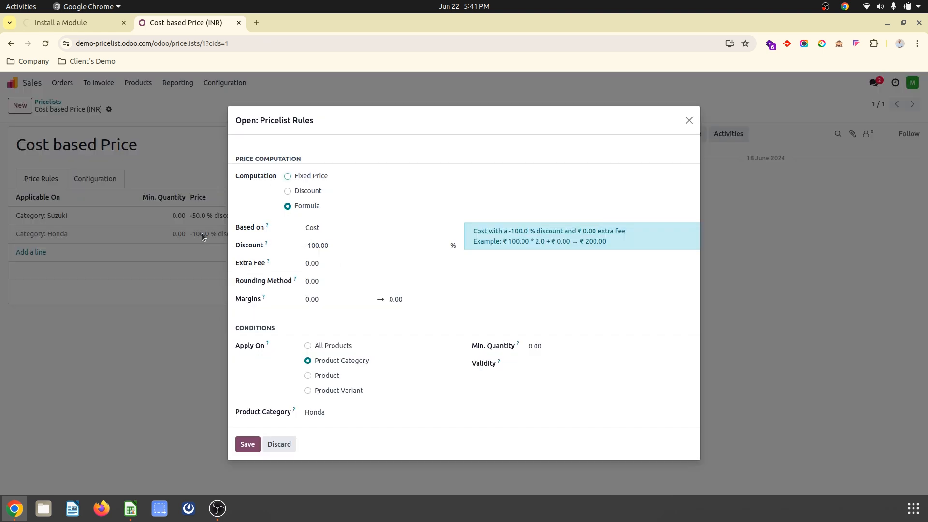
pyautogui.click(131, 507)
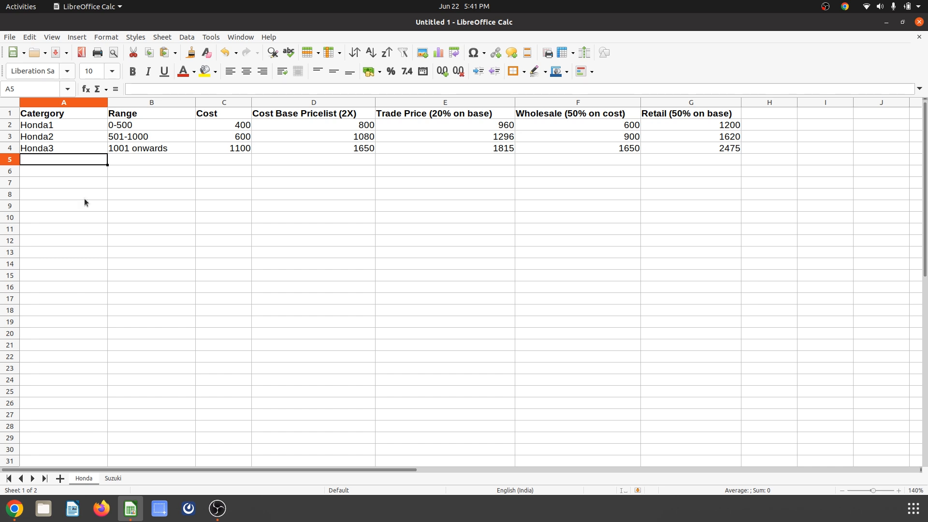
pyautogui.click(83, 125)
pyautogui.click(131, 127)
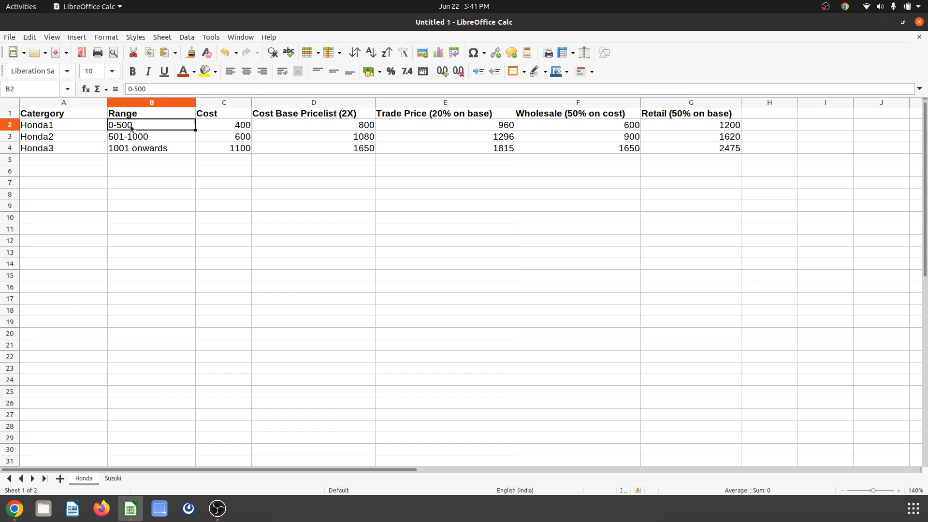
pyautogui.click(320, 124)
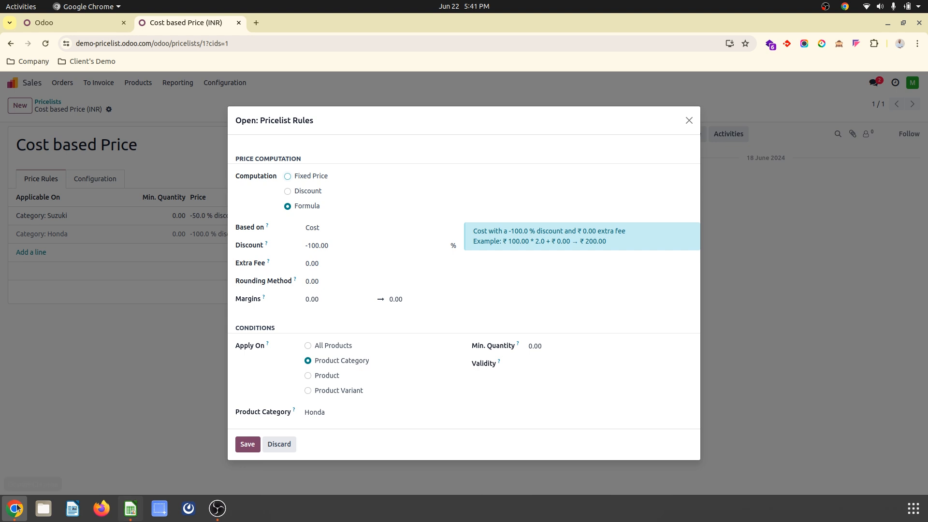
# Switch back to Chrome, change the open Honda rule's product category to Honda1 and save the rule.
pyautogui.click(14, 508)
pyautogui.click(361, 413)
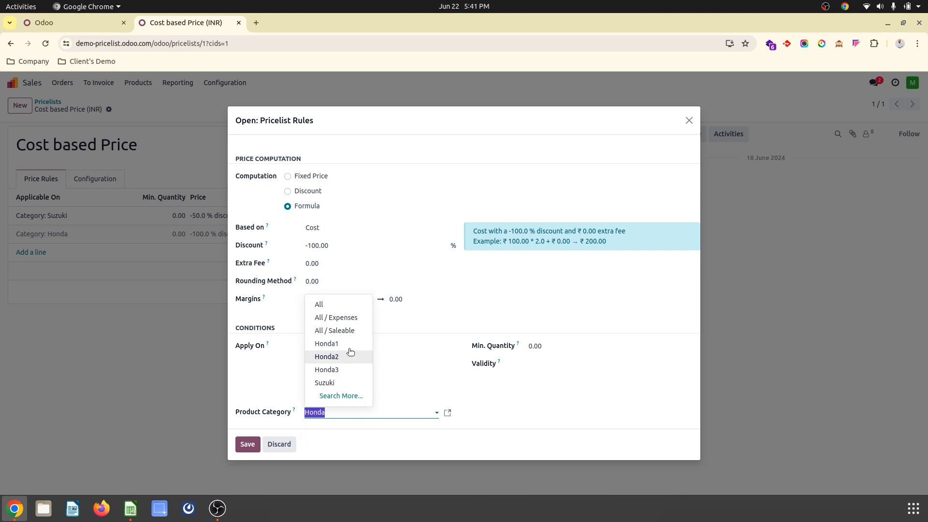
pyautogui.click(326, 343)
pyautogui.click(252, 445)
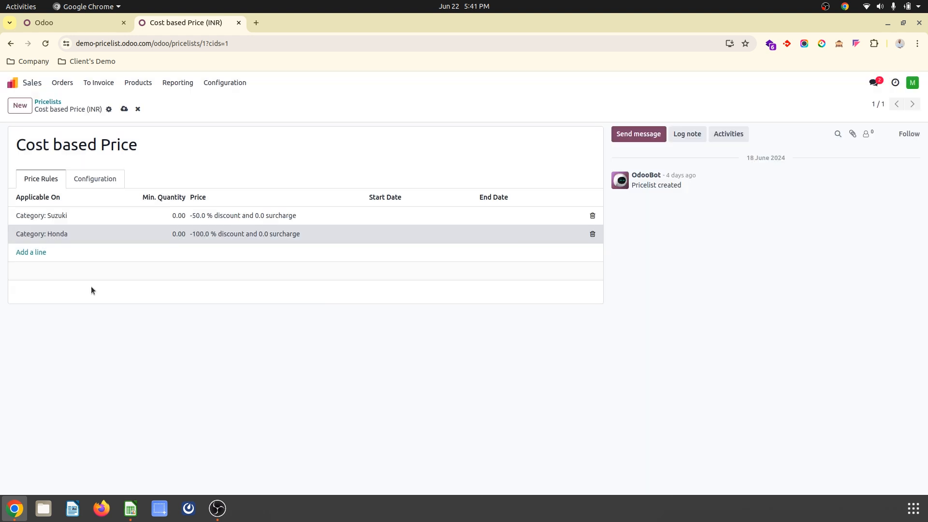
# Add a pricelist rule with a Formula computation based on Cost, applied to the Honda2 product category.
pyautogui.click(30, 252)
pyautogui.click(309, 250)
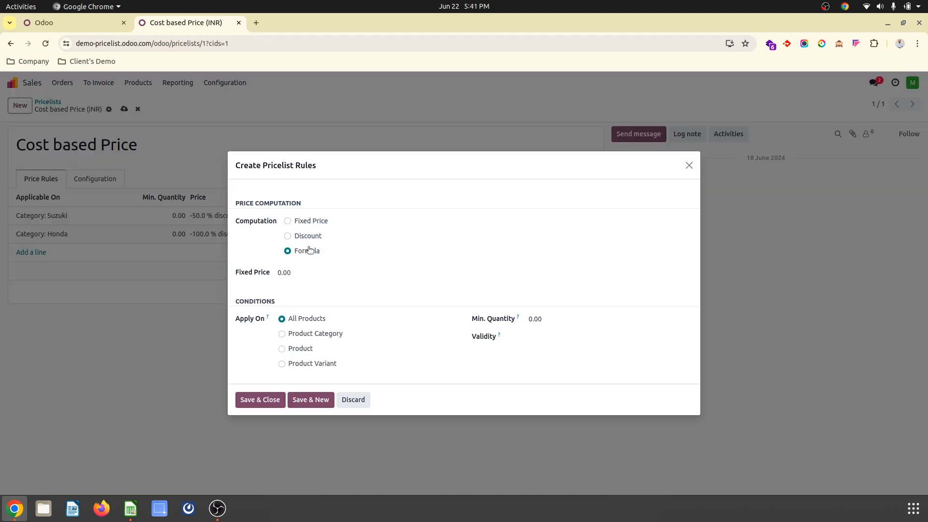
pyautogui.click(333, 236)
pyautogui.click(339, 256)
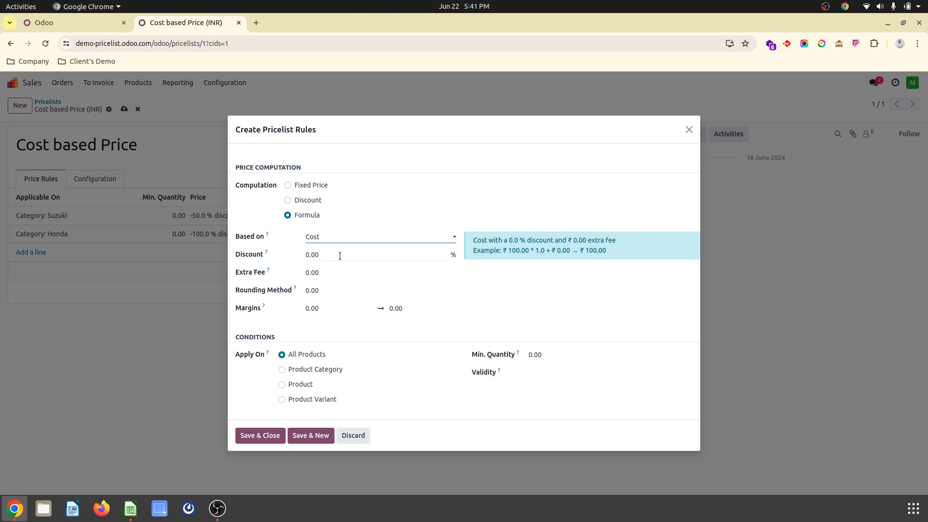
pyautogui.click(341, 256)
pyautogui.click(327, 372)
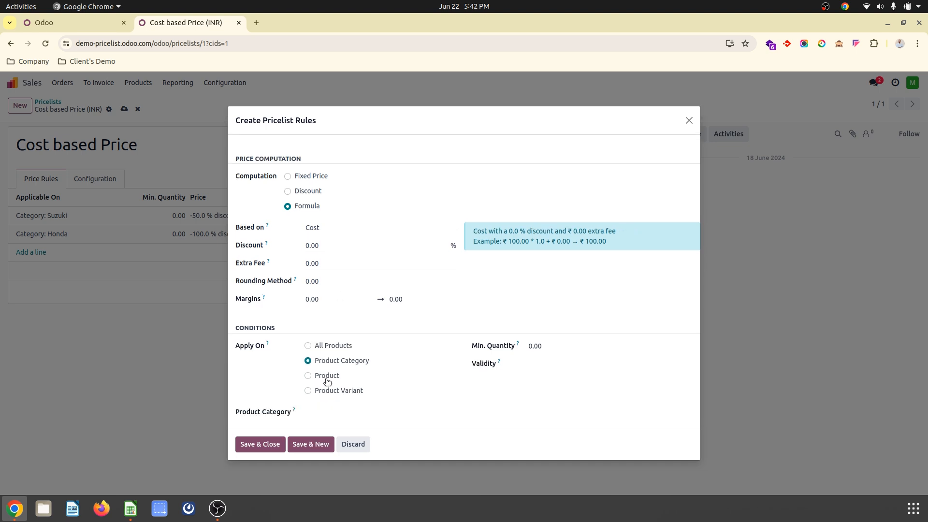
pyautogui.click(334, 410)
pyautogui.click(327, 356)
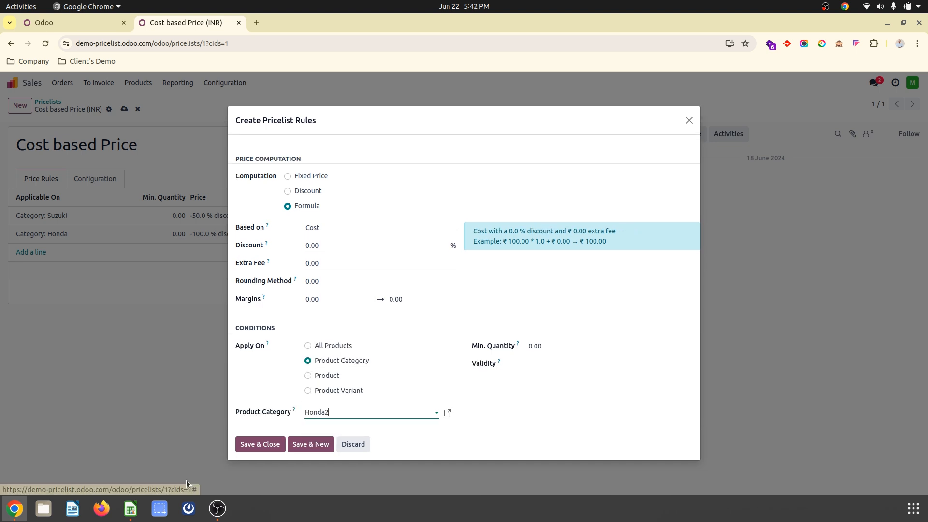
# Check Honda2's base price formula in Calc, return to Chrome, set the rule's discount to -80% and save the rule.
pyautogui.click(130, 508)
pyautogui.click(314, 137)
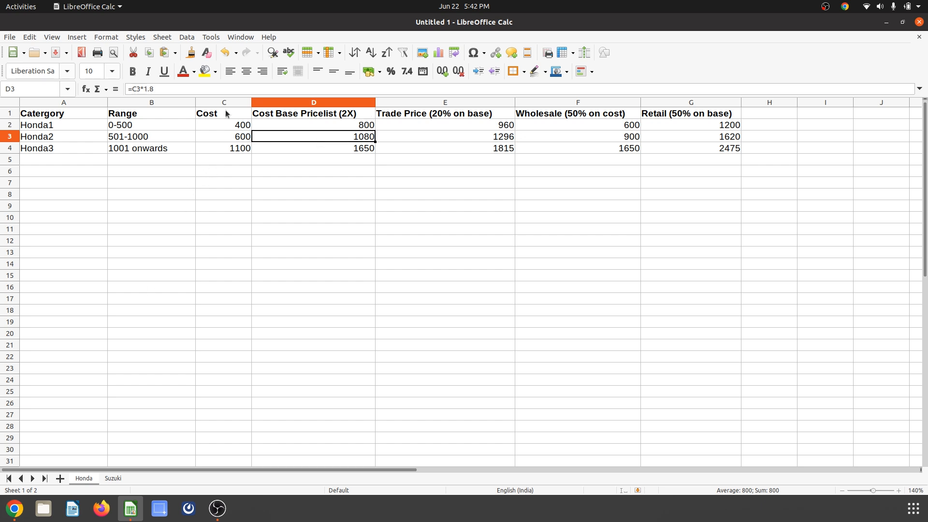
pyautogui.click(15, 508)
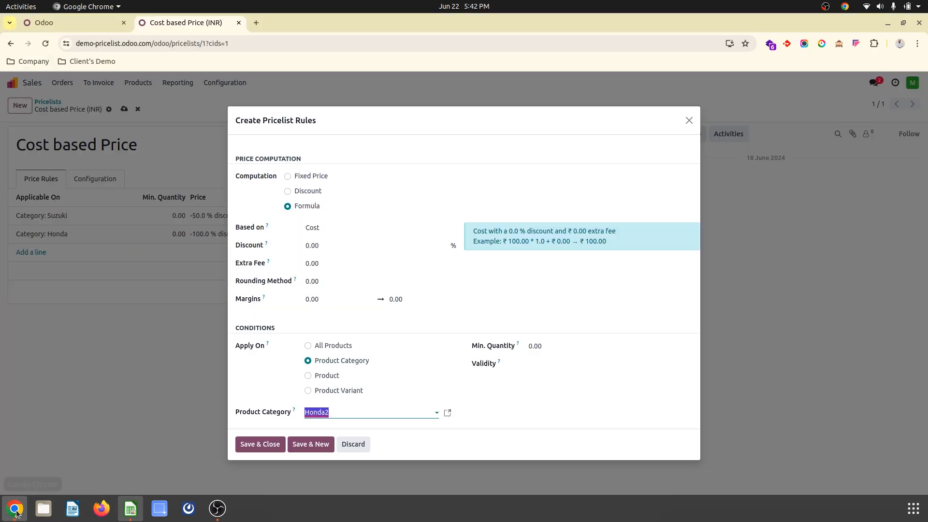
pyautogui.click(351, 244)
pyautogui.write('-8')
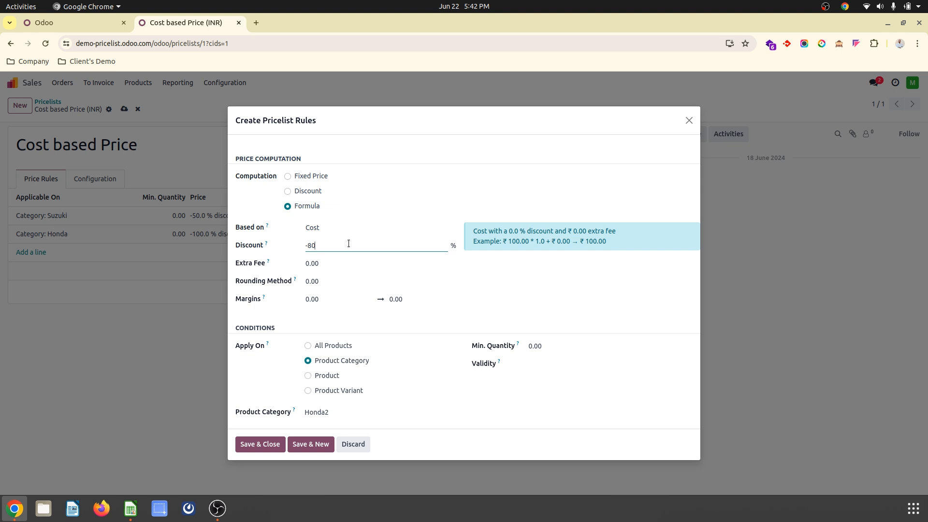
pyautogui.click(260, 444)
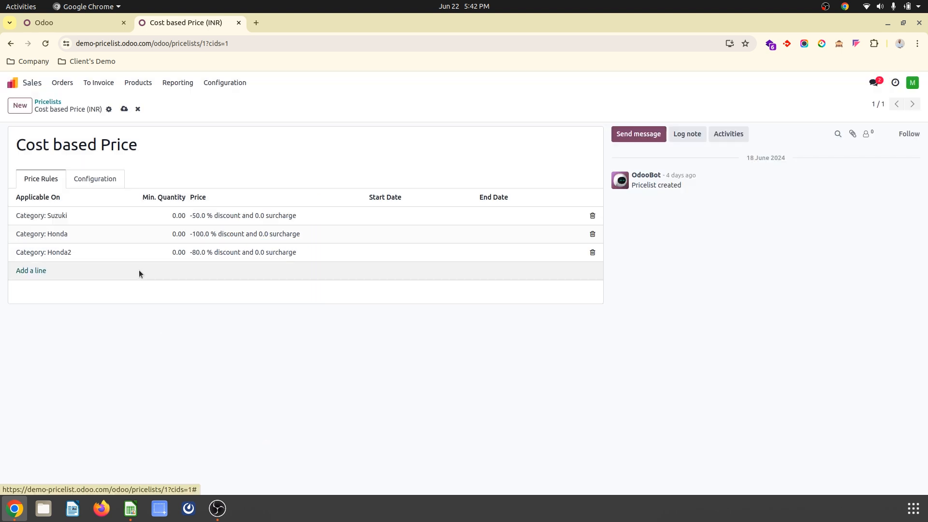
# Check Honda3's base price formula in Calc, then start a Chrome pricelist rule using Formula, based on Cost with a -50% discount.
pyautogui.click(131, 508)
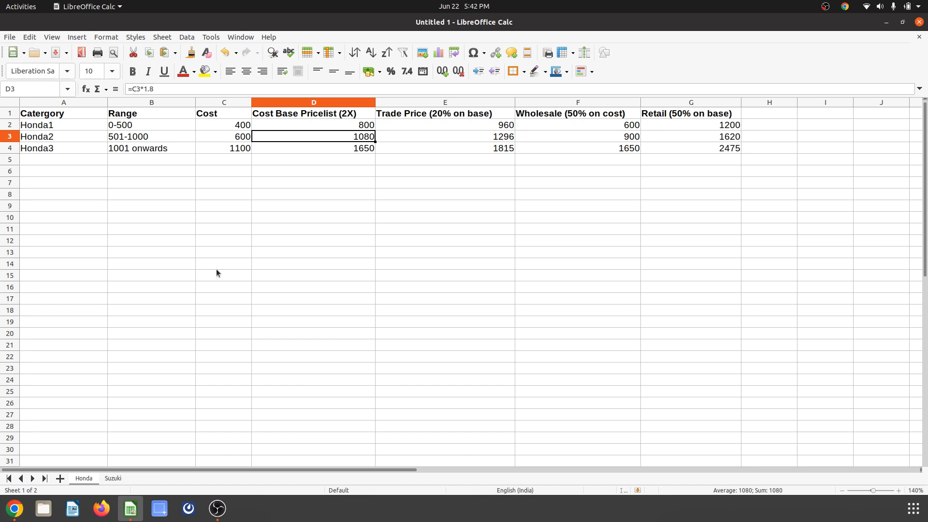
pyautogui.click(328, 147)
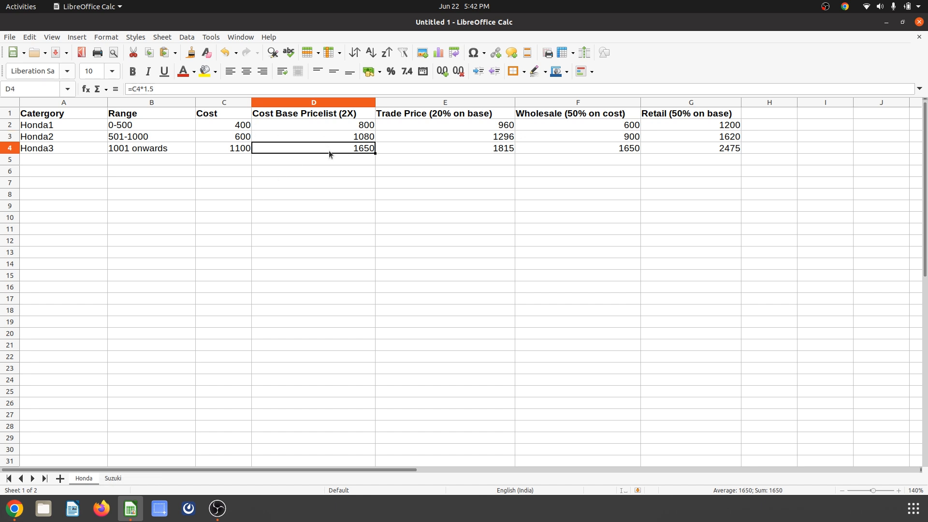
pyautogui.click(15, 508)
pyautogui.click(32, 271)
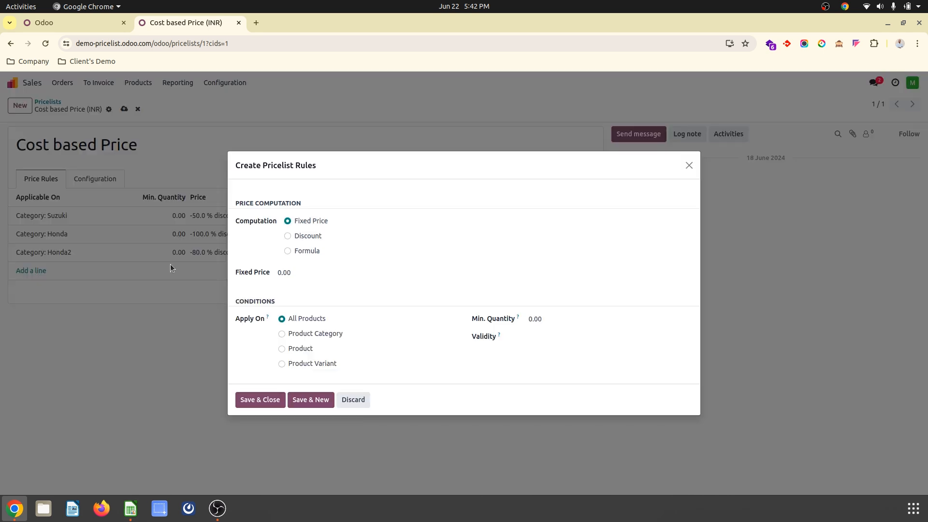
pyautogui.click(311, 250)
pyautogui.click(338, 242)
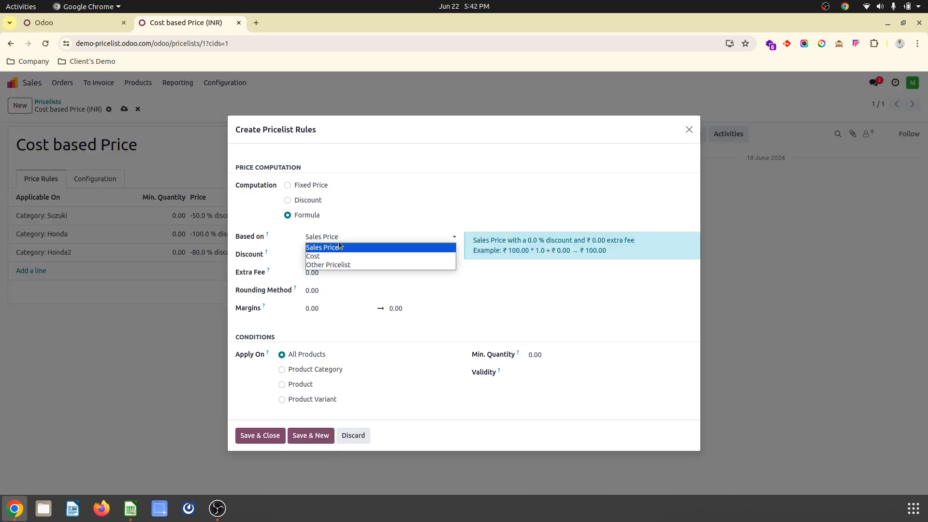
pyautogui.click(338, 251)
pyautogui.click(340, 252)
pyautogui.write('-0')
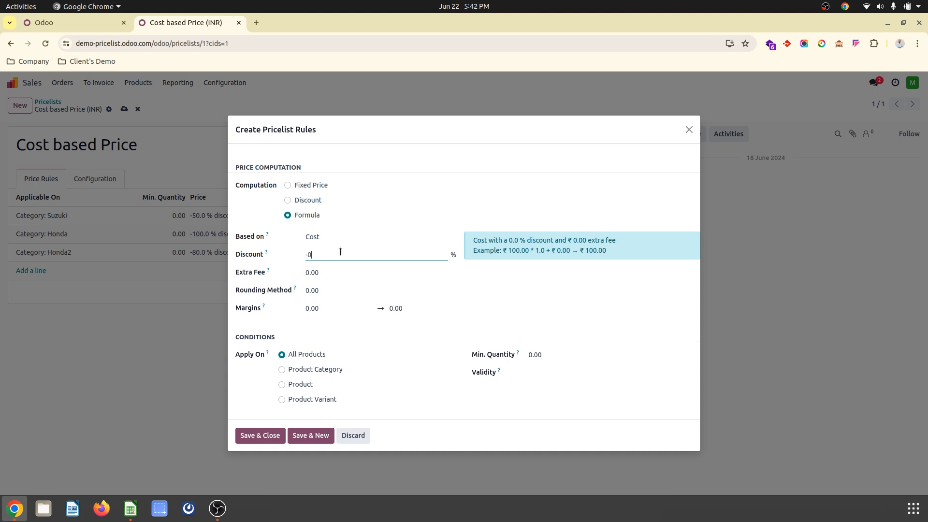
# Apply the new rule to the Honda3 product category, then save the rule and the pricelist.
pyautogui.click(333, 368)
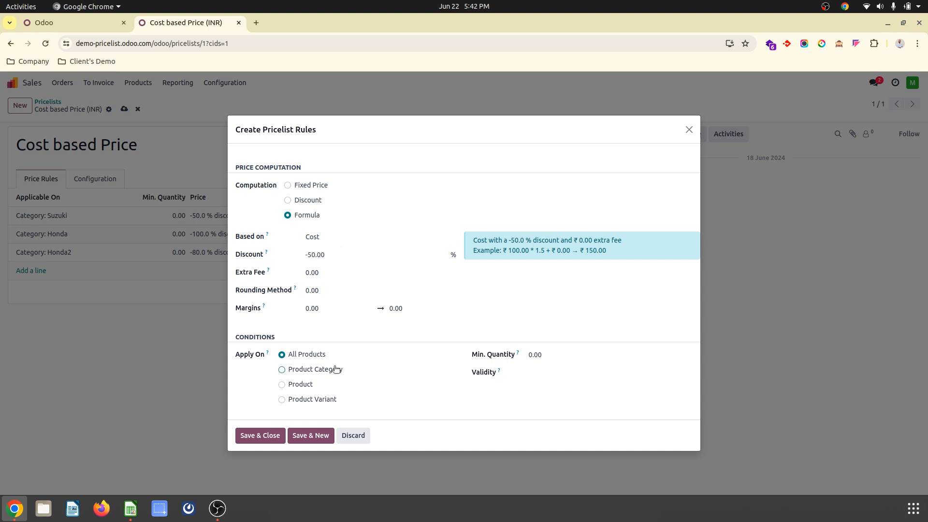
pyautogui.click(342, 411)
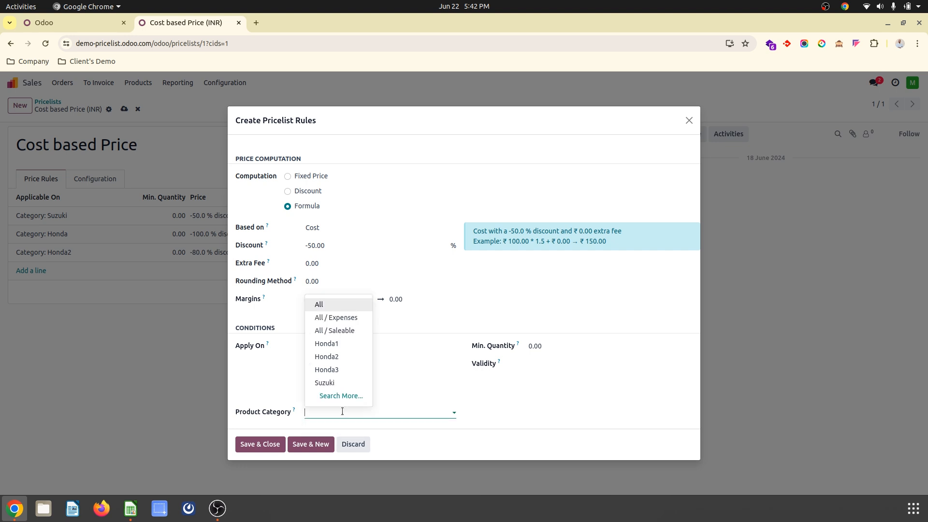
pyautogui.click(347, 368)
pyautogui.click(252, 445)
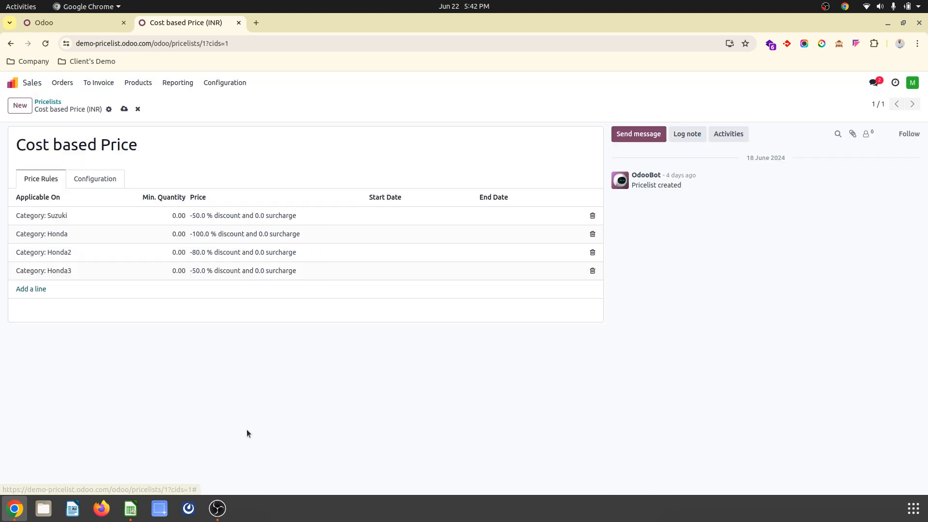
pyautogui.click(124, 108)
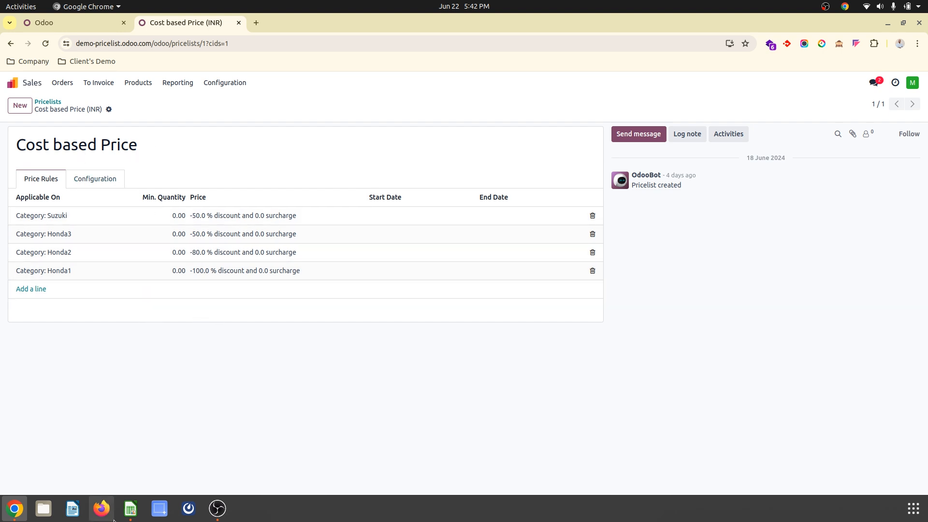
# Switch to LibreOffice Calc and remove "2X" from the Cost Base Pricelist column header.
pyautogui.click(131, 507)
pyautogui.click(308, 114)
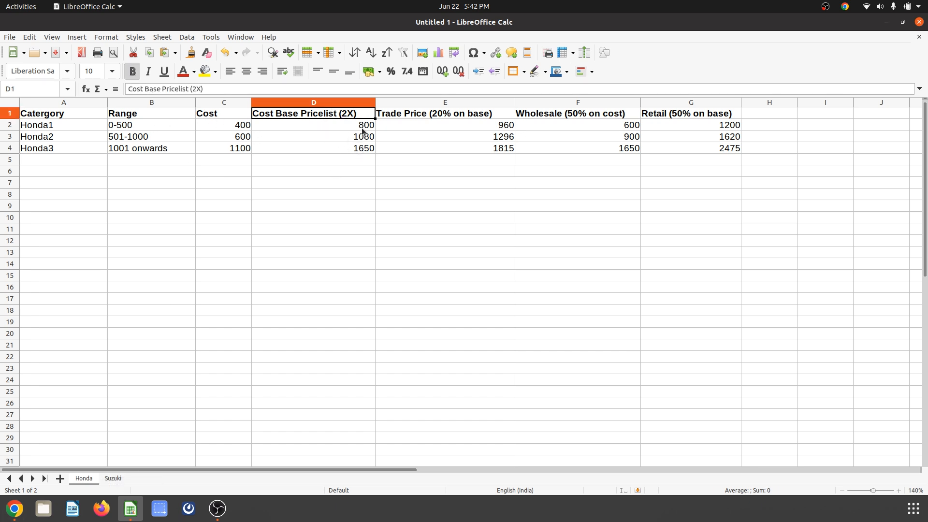
pyautogui.doubleClick(351, 117)
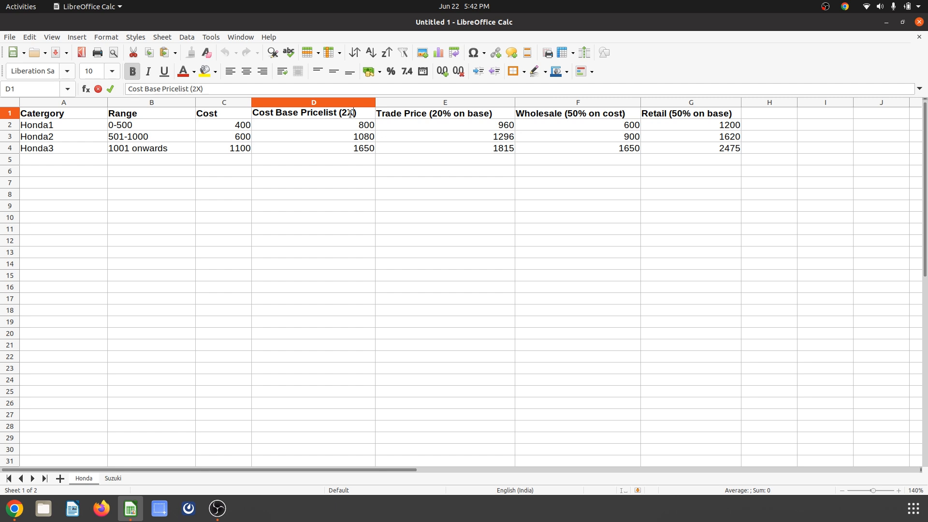
pyautogui.press('BackSpace')
pyautogui.press('BackSpace')
pyautogui.press('Return')
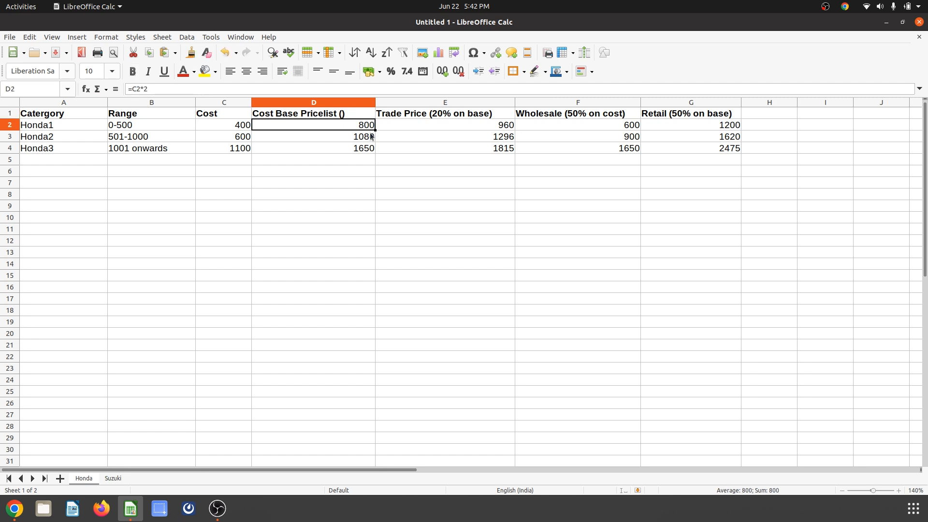
# Check the base price formulas for Honda2 and Honda3 and the trade price formulas for Honda1 to Honda3.
pyautogui.click(365, 139)
pyautogui.click(364, 151)
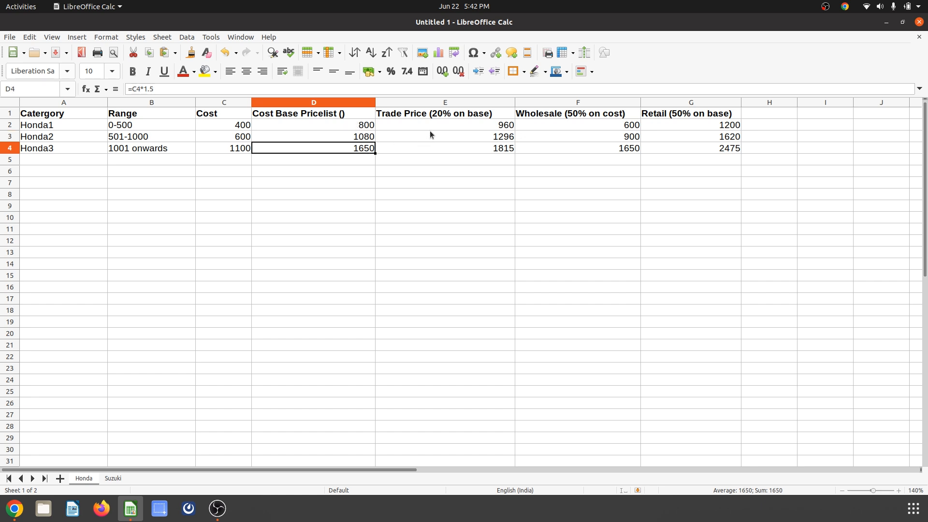
pyautogui.click(438, 115)
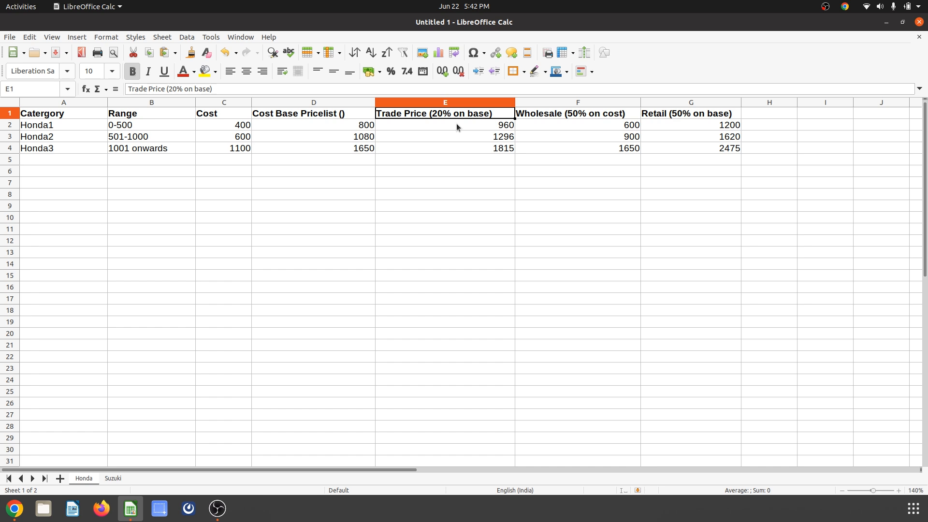
pyautogui.click(456, 124)
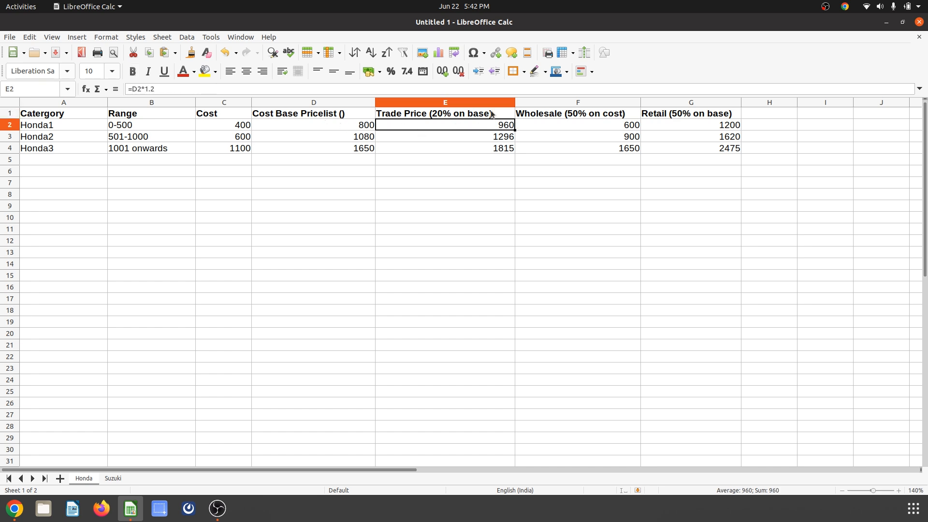
pyautogui.click(508, 139)
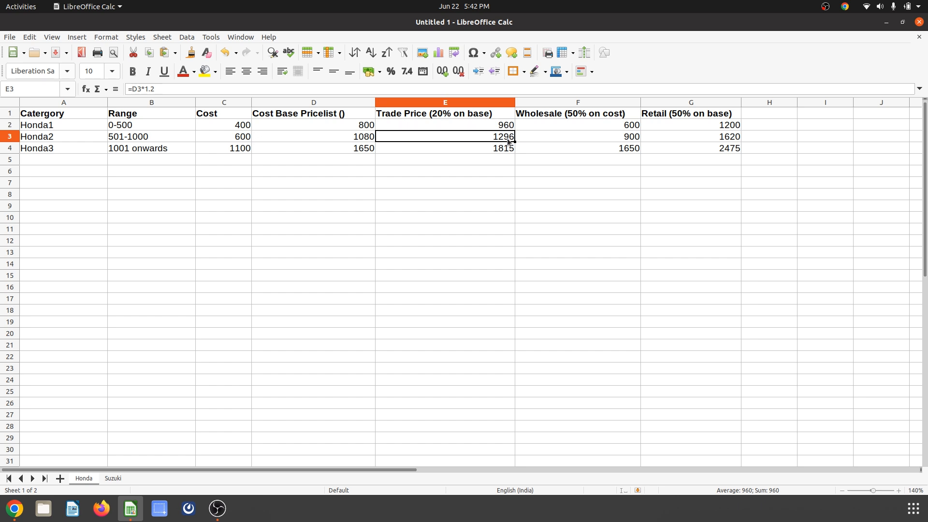
pyautogui.click(508, 151)
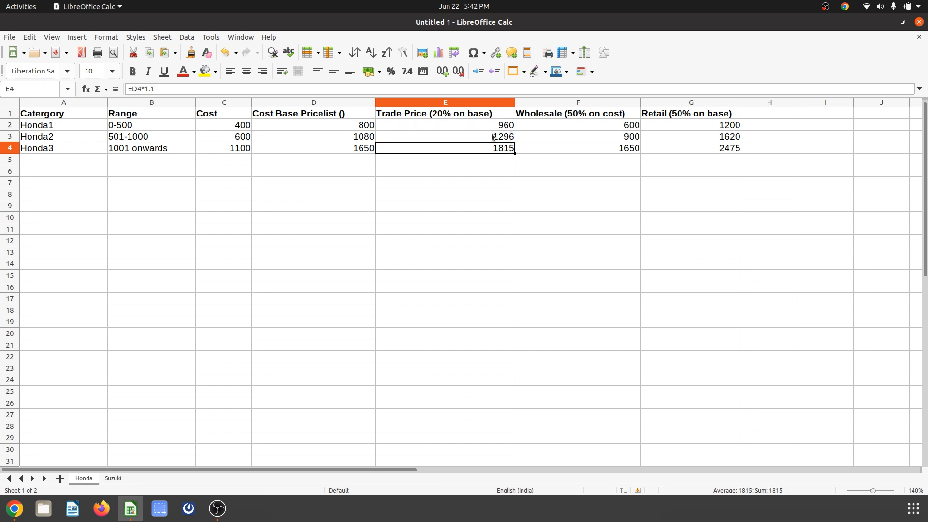
# Create a new pricelist in Chrome named "Trade Price on Base", checking the trade price header in Calc.
pyautogui.click(14, 508)
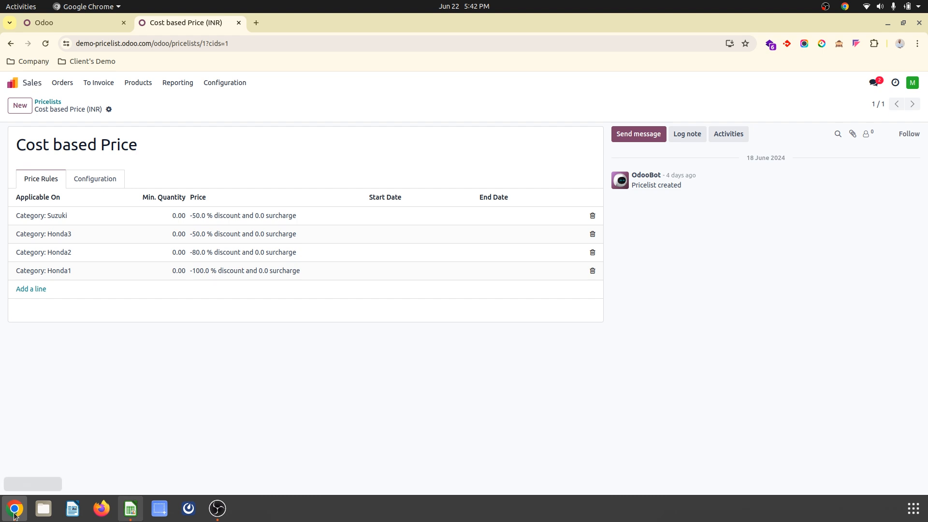
pyautogui.click(23, 103)
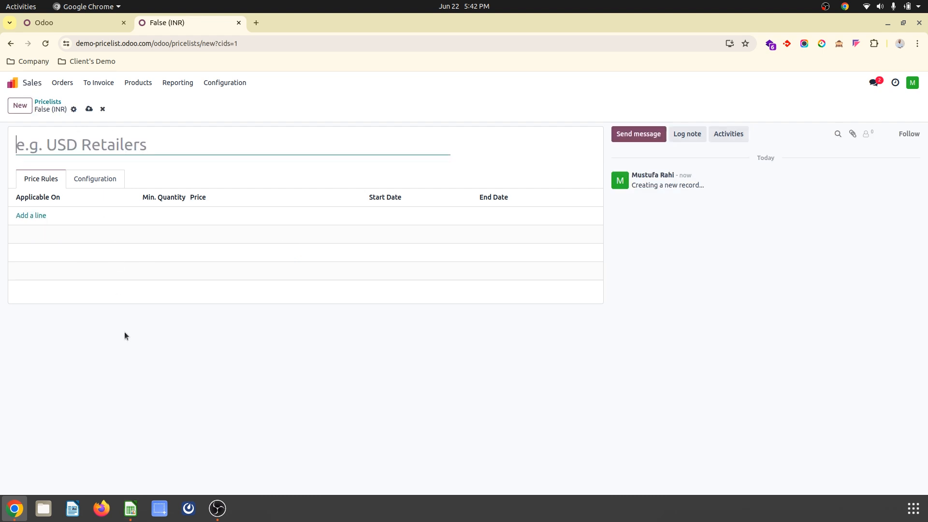
pyautogui.click(128, 505)
pyautogui.click(431, 112)
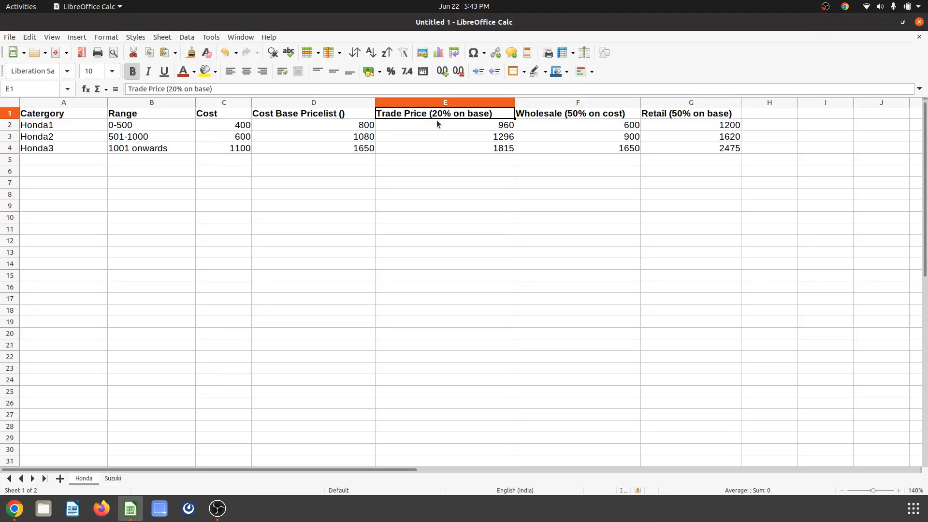
pyautogui.click(14, 508)
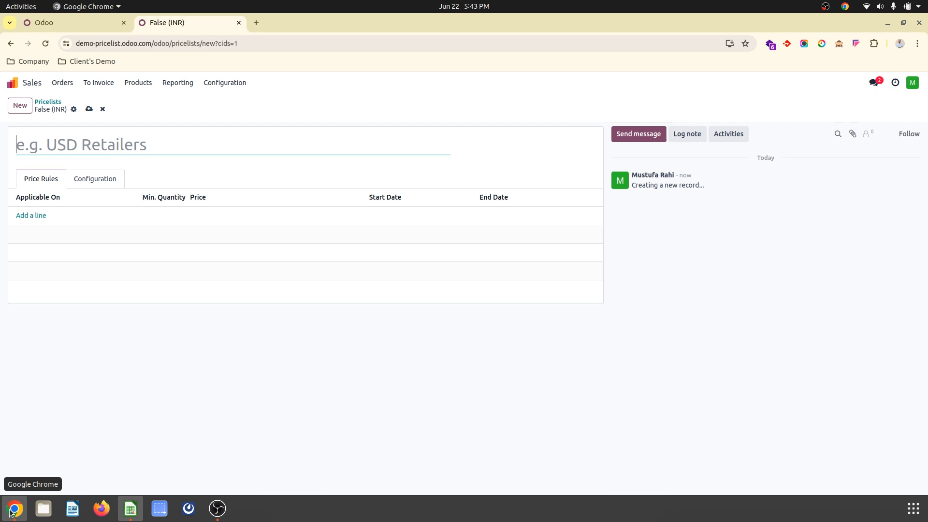
pyautogui.write('Trade Price')
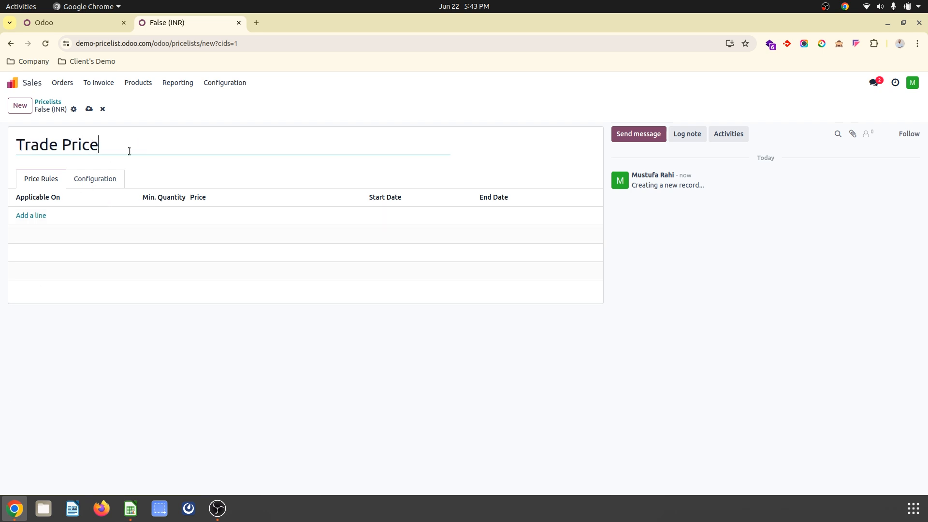
pyautogui.write(' on Base')
# Start a pricelist rule with a Formula computation based on Other Pricelist, using Cost based Price (INR).
pyautogui.click(35, 215)
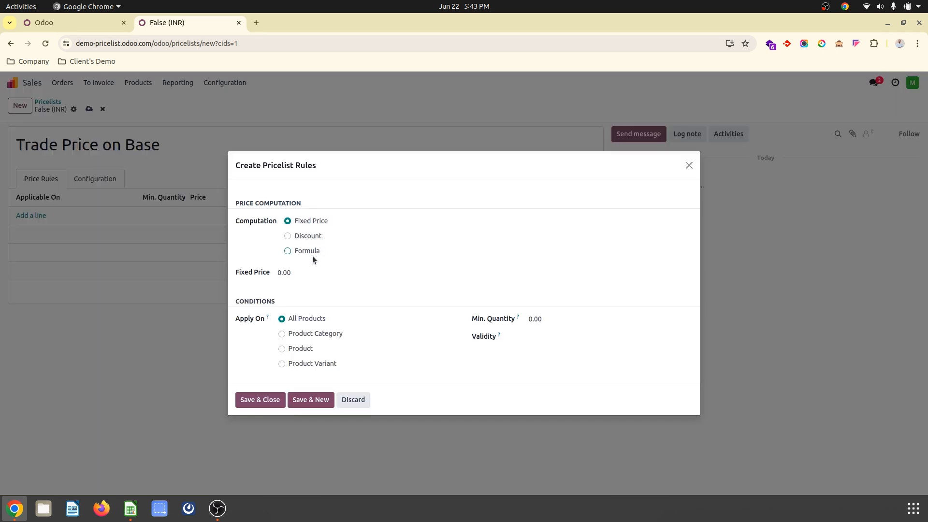
pyautogui.click(313, 253)
pyautogui.click(355, 236)
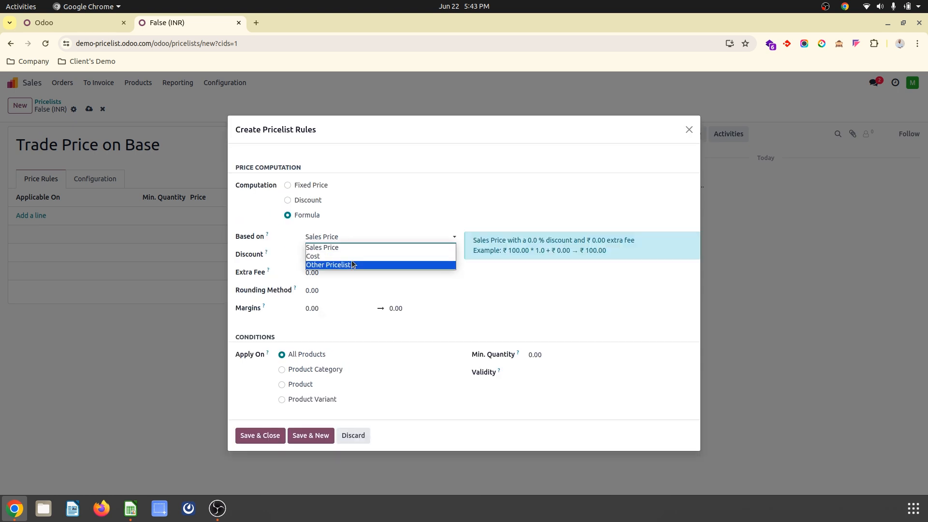
pyautogui.click(352, 262)
pyautogui.click(356, 244)
pyautogui.click(355, 261)
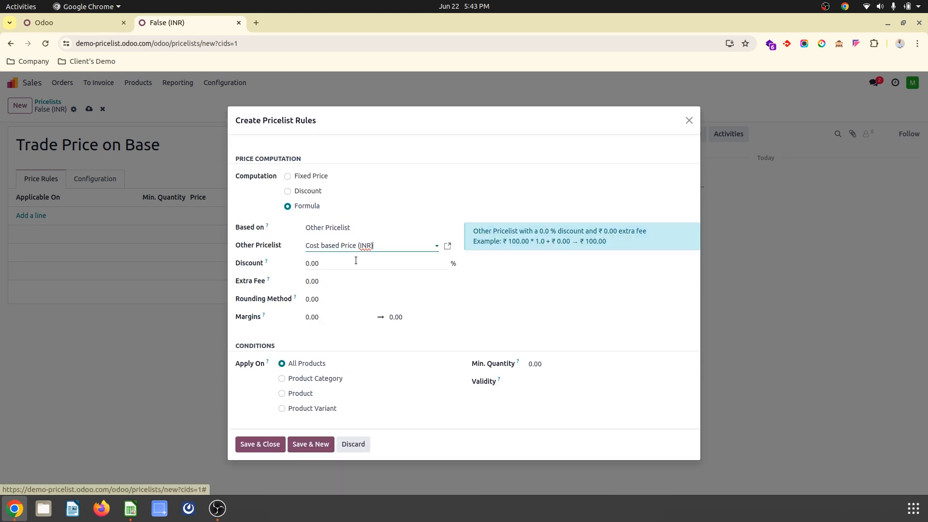
# Check Honda1's trade price formula in Calc, return to Chrome and set the rule's discount to -20%.
pyautogui.click(131, 508)
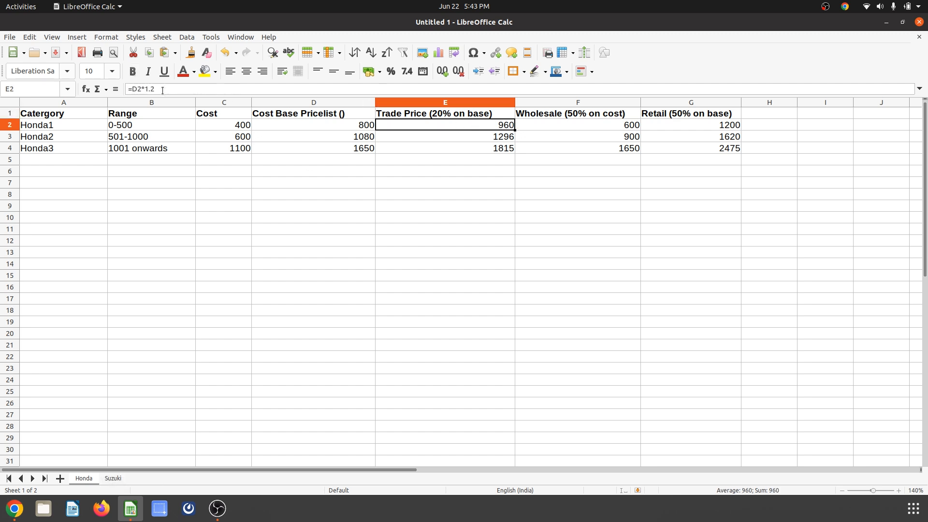
pyautogui.click(15, 508)
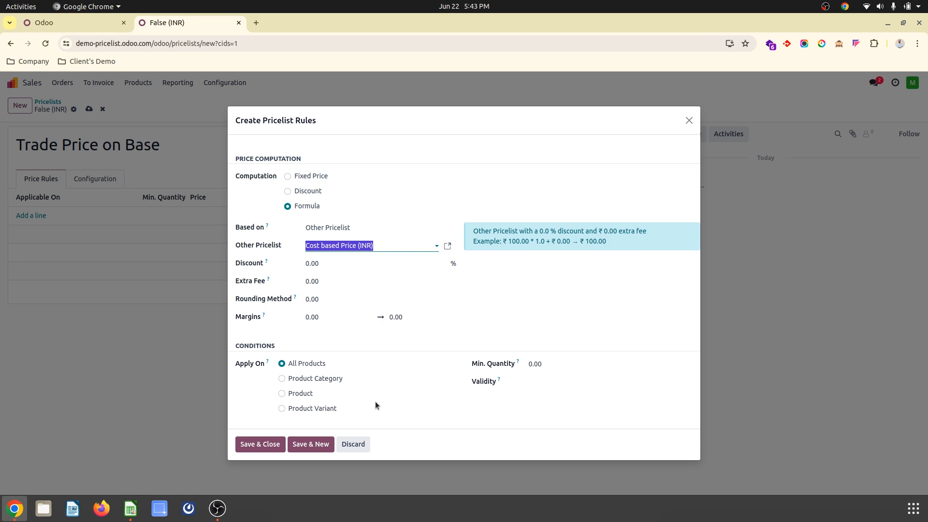
pyautogui.click(333, 265)
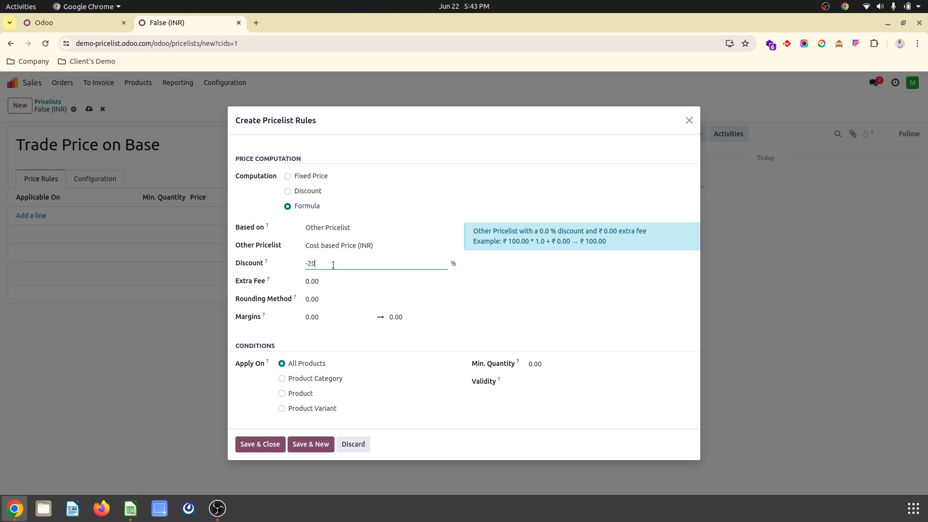
pyautogui.write('-20')
# Apply the rule to the Honda1 product category and save it.
pyautogui.click(319, 379)
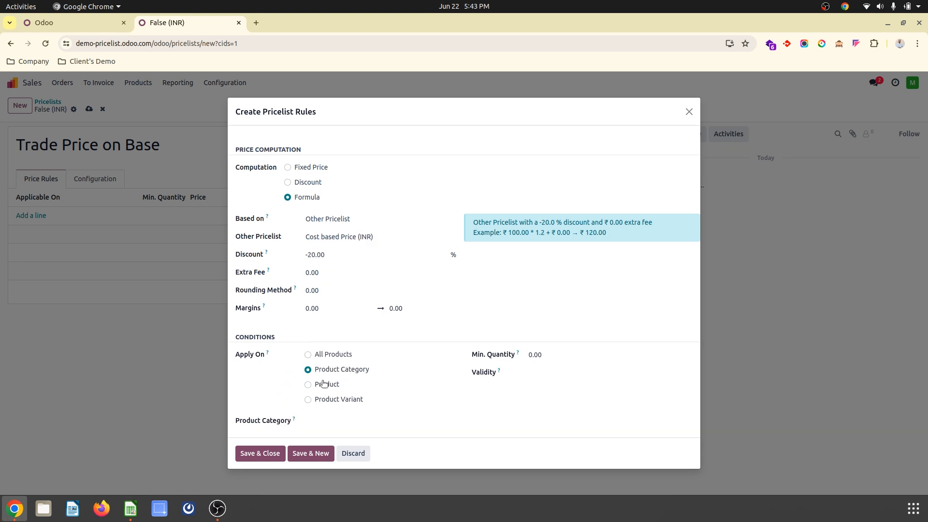
pyautogui.click(329, 418)
pyautogui.write('Ho')
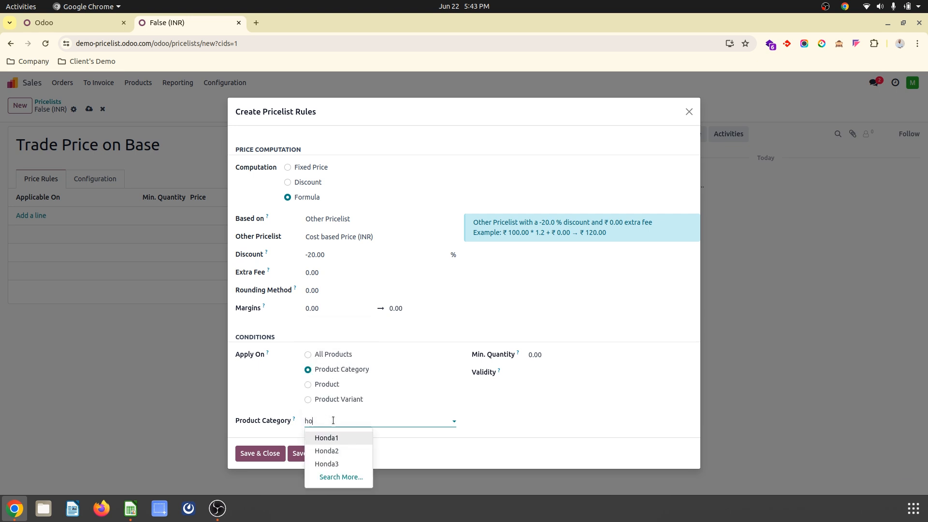
pyautogui.click(338, 437)
pyautogui.click(255, 454)
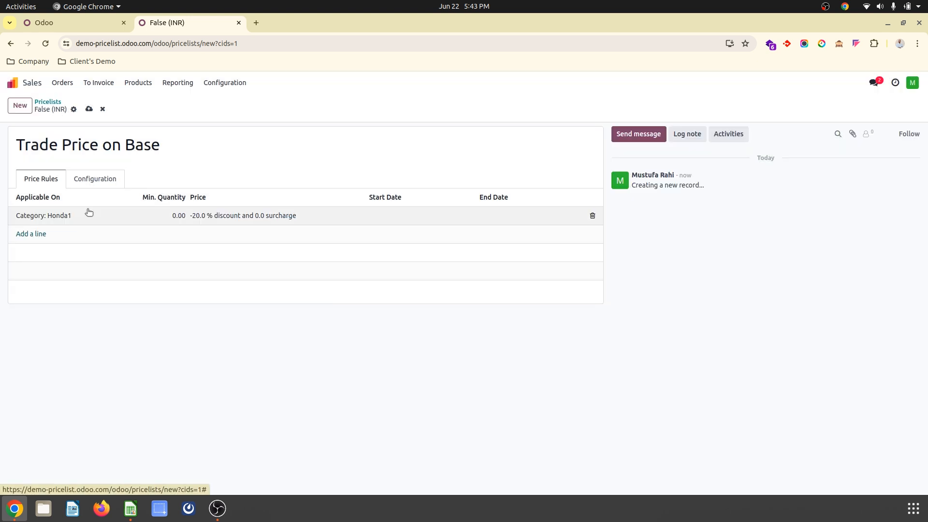
# Add a second pricelist rule with a Formula computation based on the other pricelist Cost based Price (INR).
pyautogui.click(34, 234)
pyautogui.click(306, 252)
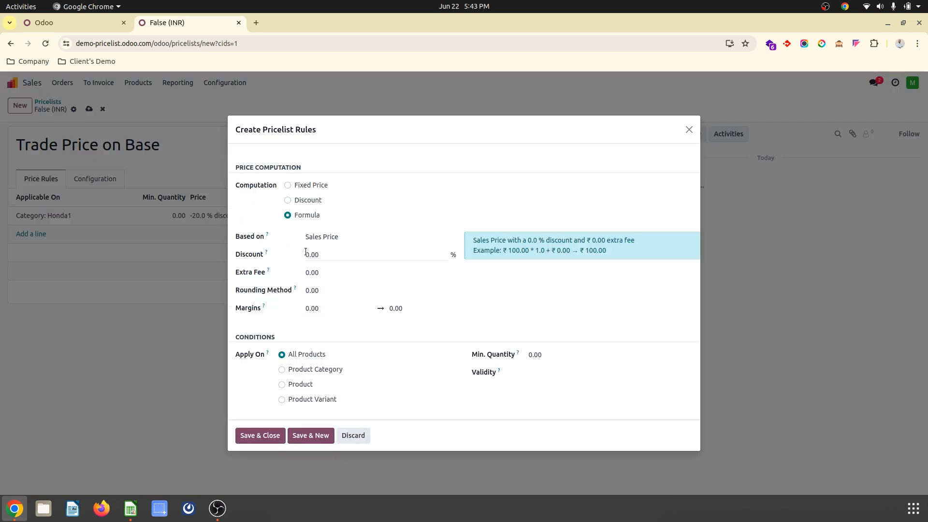
pyautogui.click(333, 240)
pyautogui.click(349, 263)
pyautogui.click(365, 246)
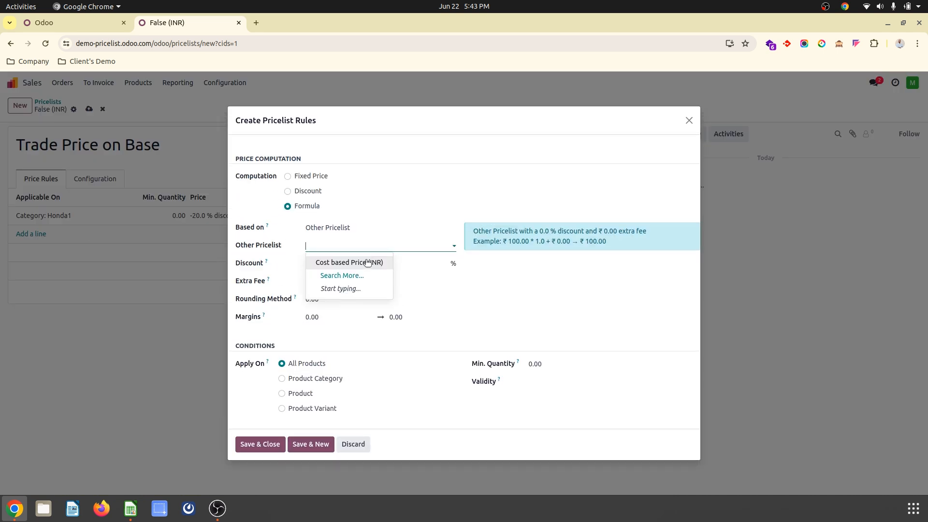
pyautogui.click(368, 263)
pyautogui.click(424, 263)
# Check the trade price formulas of Honda2 and Honda3 in Calc and return to Chrome.
pyautogui.click(131, 508)
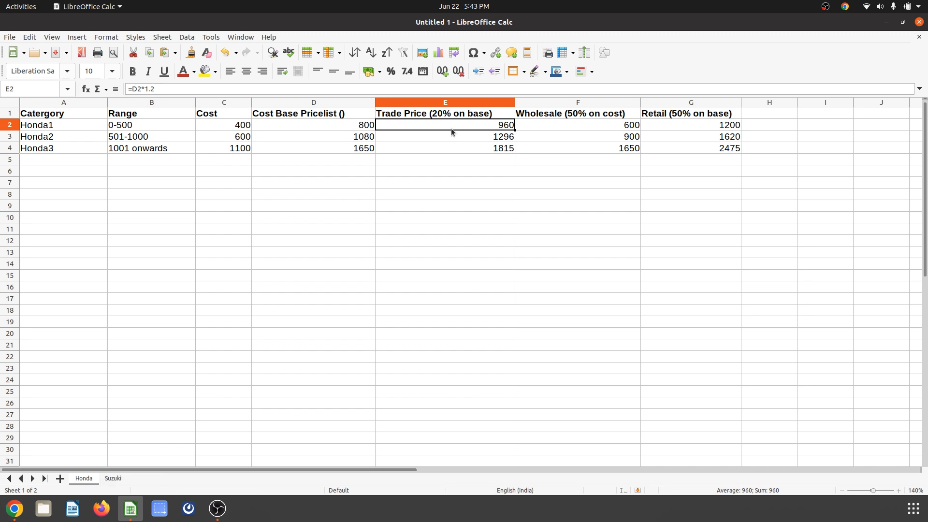
pyautogui.click(471, 136)
pyautogui.click(473, 146)
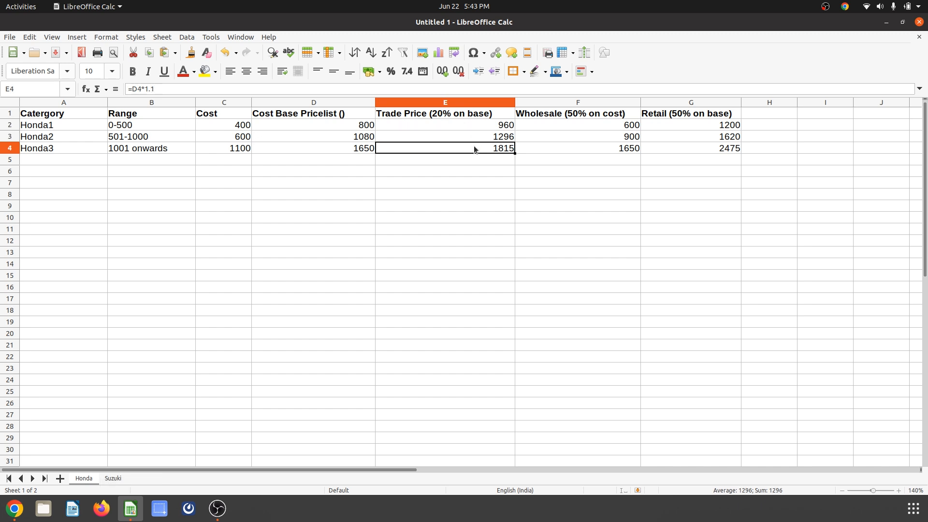
pyautogui.click(15, 508)
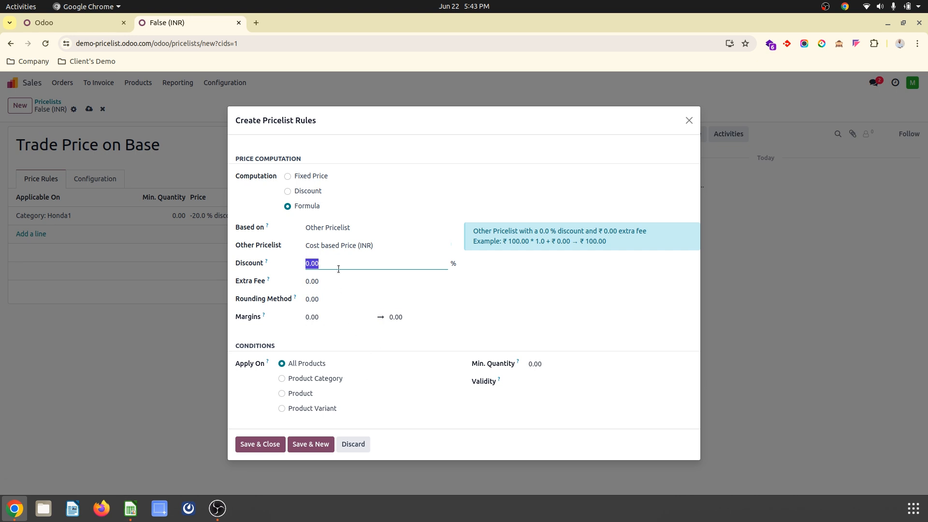
# Set the rule's discount to -20%, apply it to the Honda2 product category and save the rule.
pyautogui.click(320, 358)
pyautogui.click(327, 378)
pyautogui.click(347, 420)
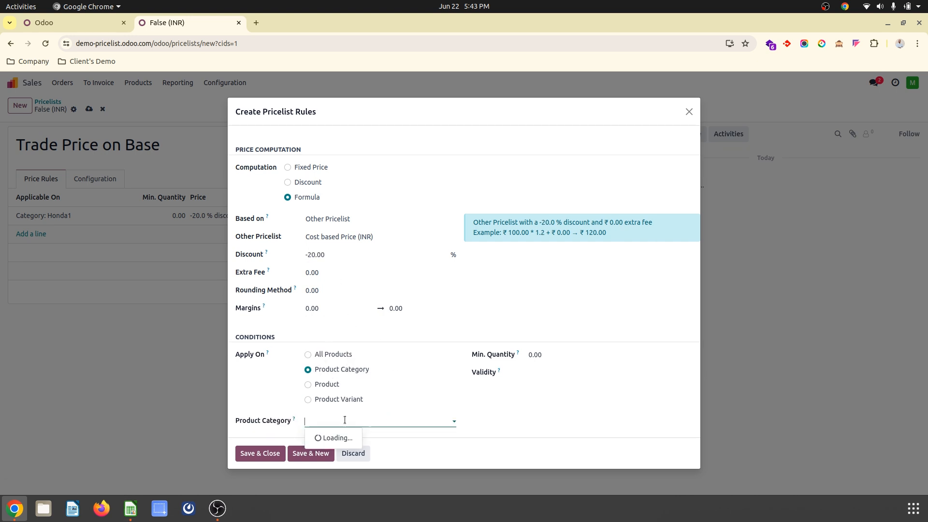
pyautogui.click(357, 366)
pyautogui.click(278, 453)
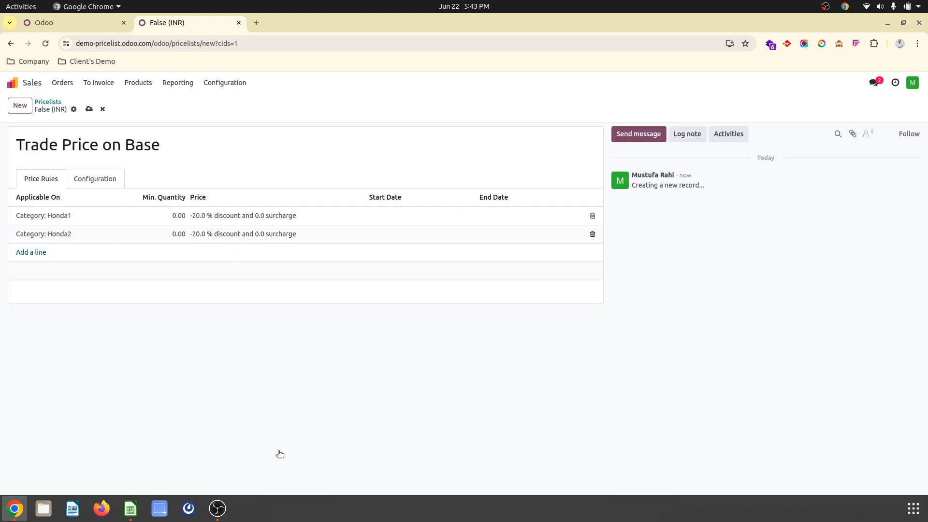
# Add a third Formula rule based on the other pricelist Cost based Price (INR), with a -10% discount.
pyautogui.click(31, 252)
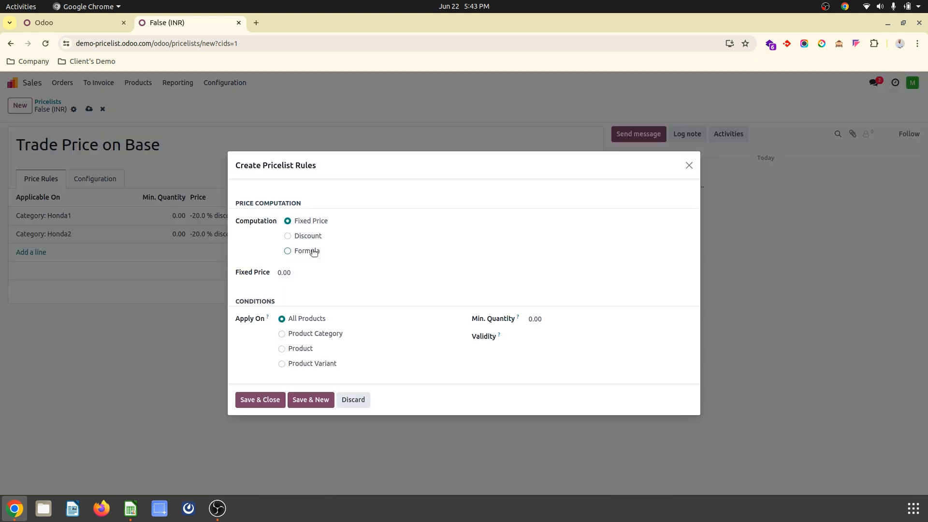
pyautogui.click(313, 253)
pyautogui.click(347, 236)
pyautogui.click(346, 264)
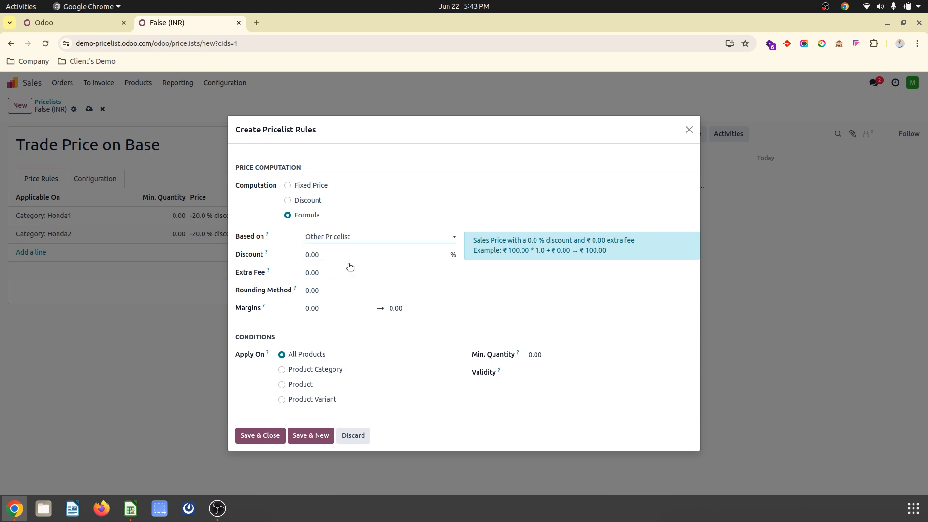
pyautogui.click(361, 249)
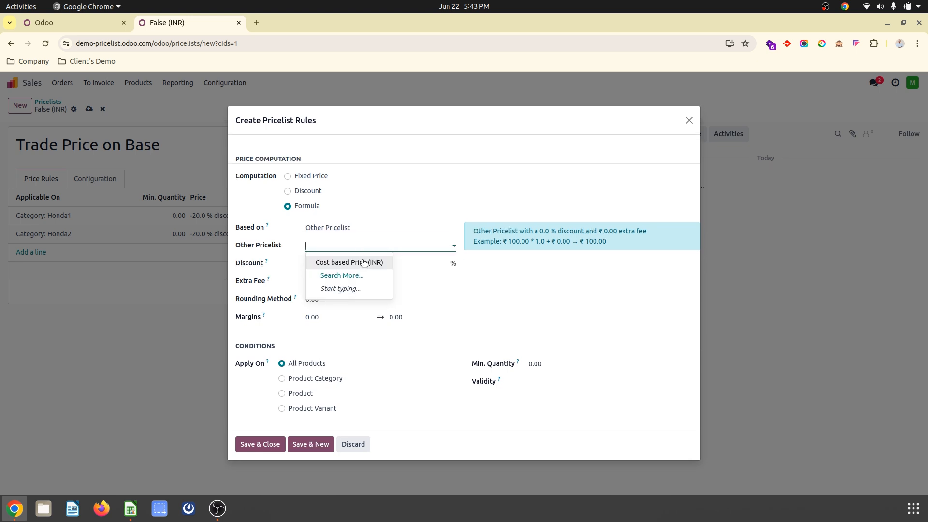
pyautogui.click(364, 263)
pyautogui.click(363, 262)
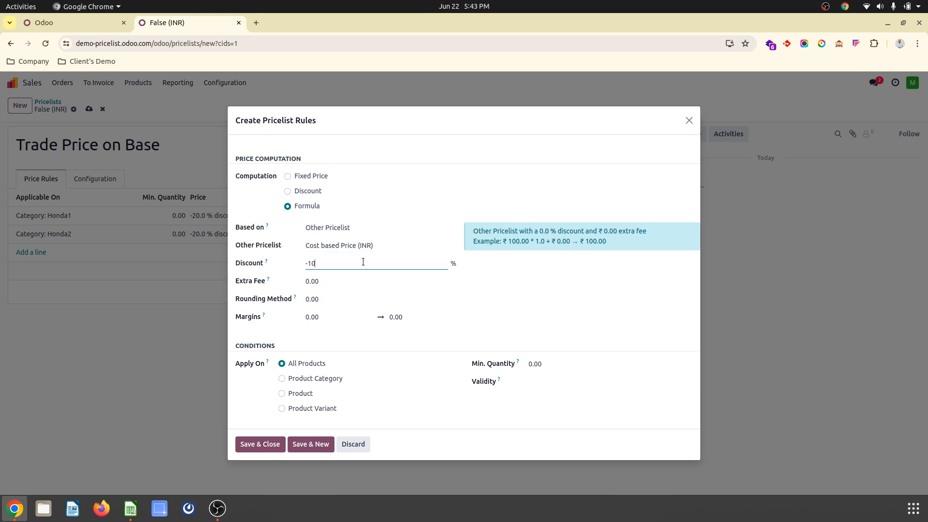
pyautogui.write('-10')
# Apply the rule to the Honda3 product category, save the rule and save the Trade Price on Base pricelist.
pyautogui.click(327, 380)
pyautogui.click(334, 418)
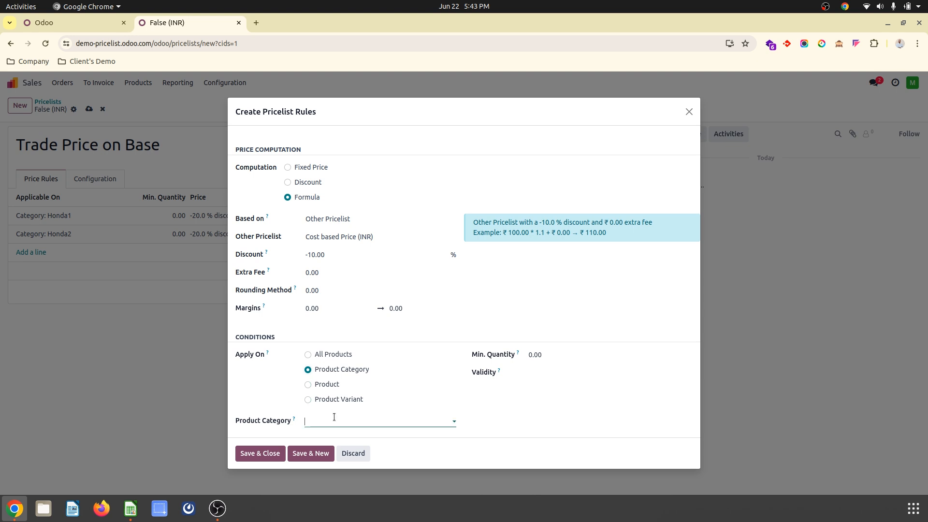
pyautogui.write('ho')
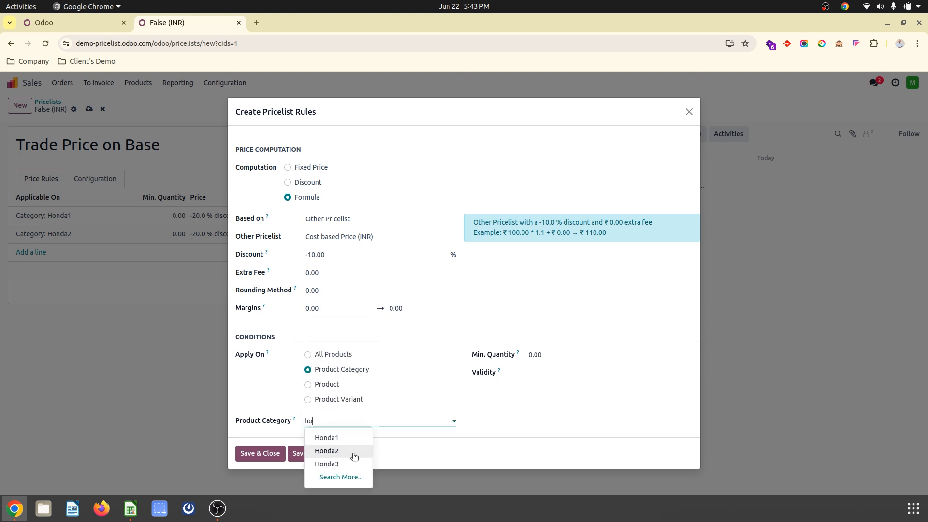
pyautogui.click(355, 462)
pyautogui.click(268, 453)
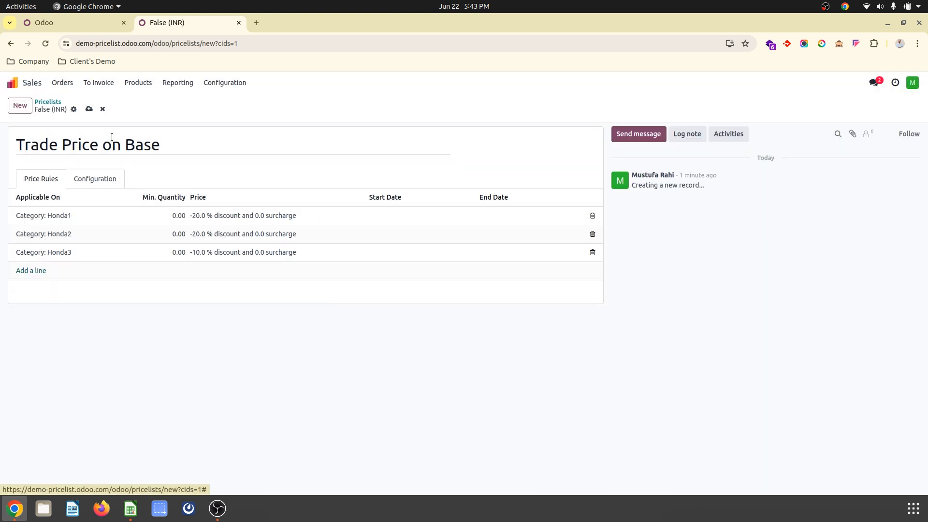
pyautogui.click(88, 109)
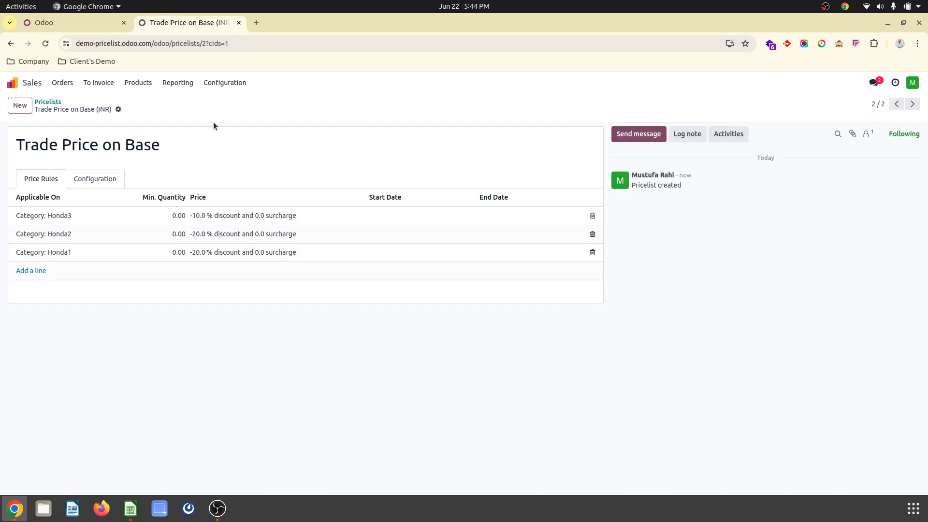
# Switch to Calc and check the Wholesale column formulas for Honda1, Honda2 and Honda3.
pyautogui.click(125, 520)
pyautogui.press('Right')
pyautogui.press('Up')
pyautogui.press('Up')
pyautogui.press('Up')
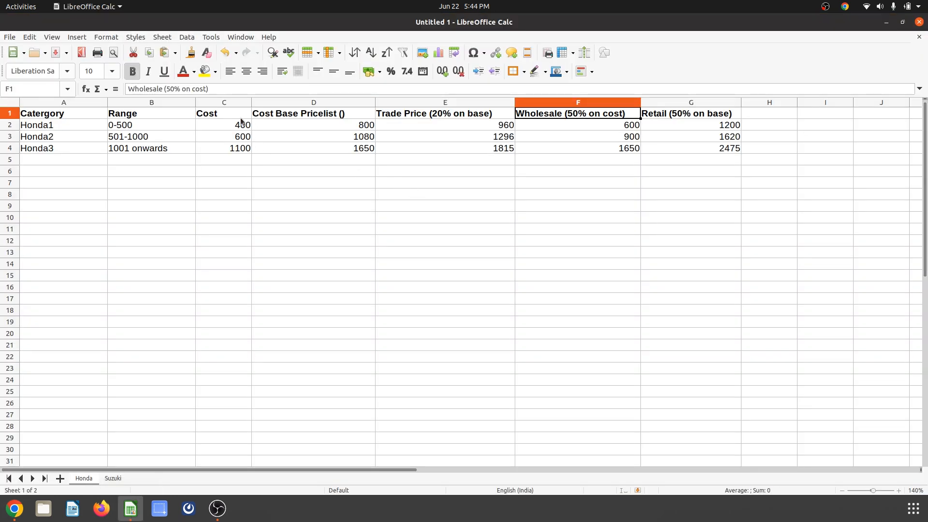
pyautogui.click(624, 125)
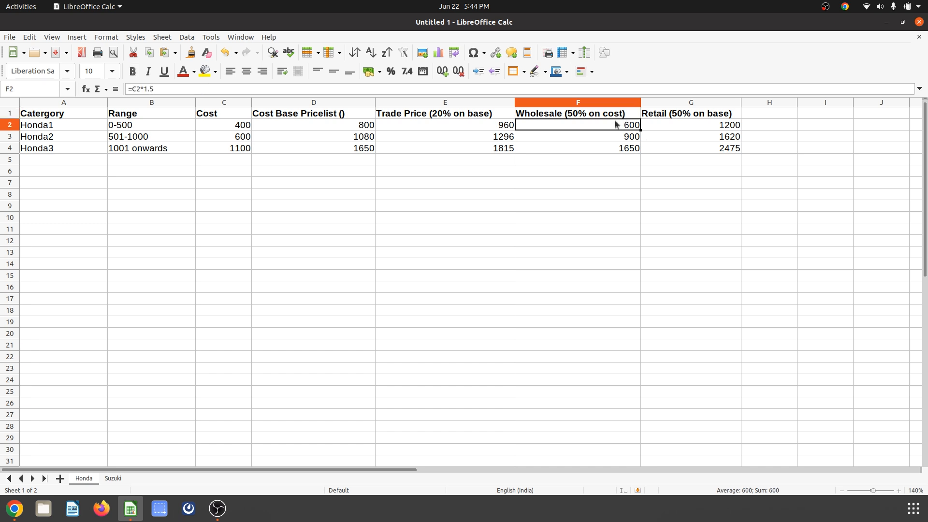
pyautogui.press('Down')
pyautogui.press('Down')
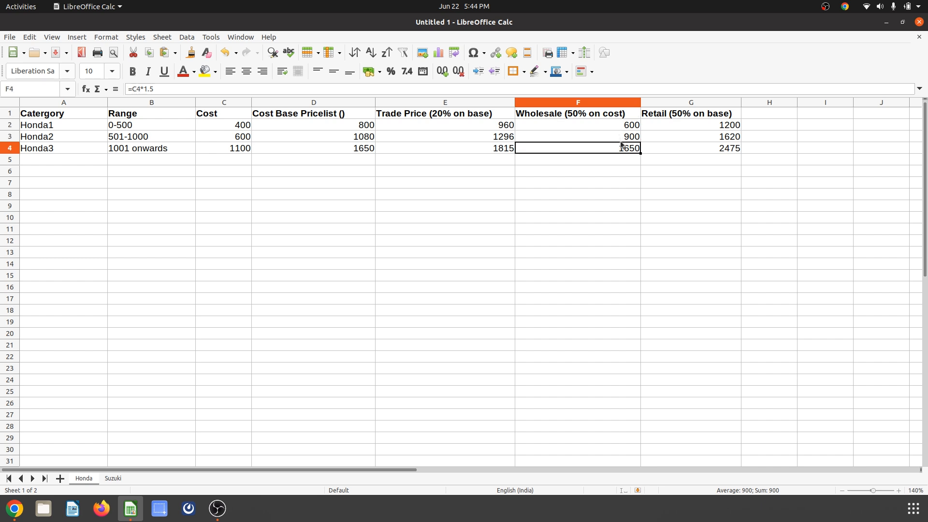
pyautogui.press('Up')
pyautogui.press('Up')
pyautogui.press('Down')
pyautogui.press('Up')
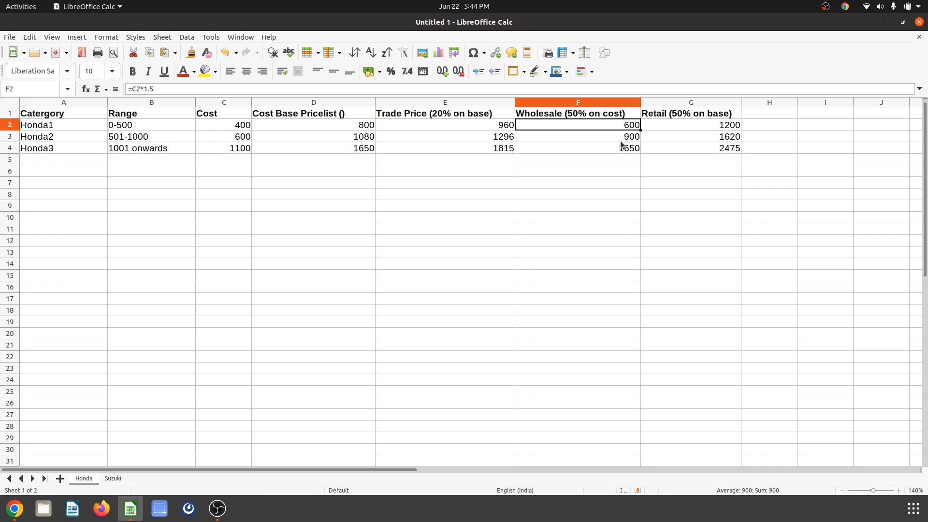
pyautogui.press('Up')
pyautogui.press('Down')
pyautogui.press('Up')
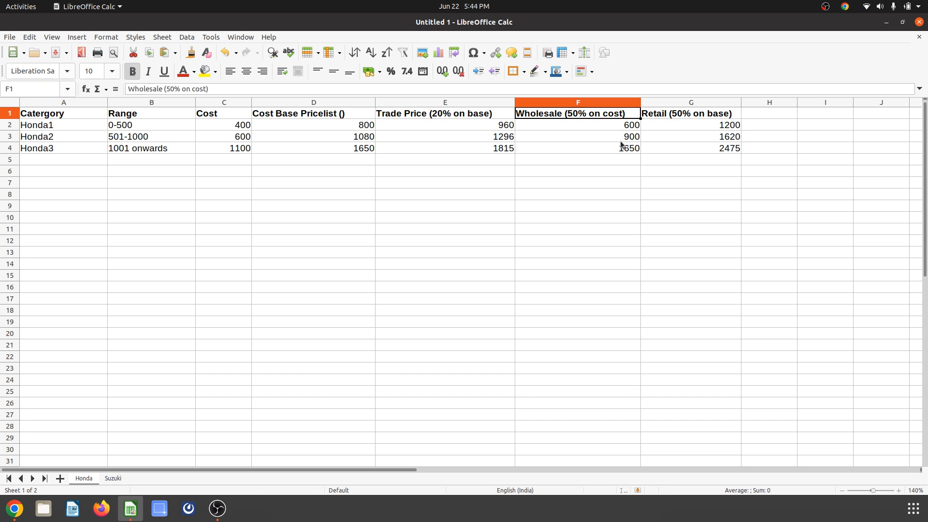
pyautogui.press('Down')
pyautogui.press('Down')
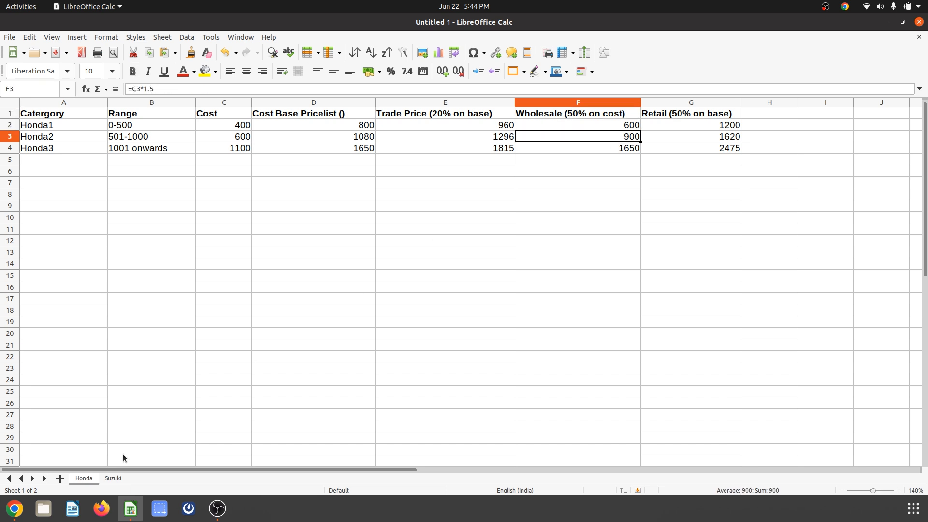
# Return to Chrome and start a new pricelist named Wholesale.
pyautogui.click(15, 508)
pyautogui.click(25, 105)
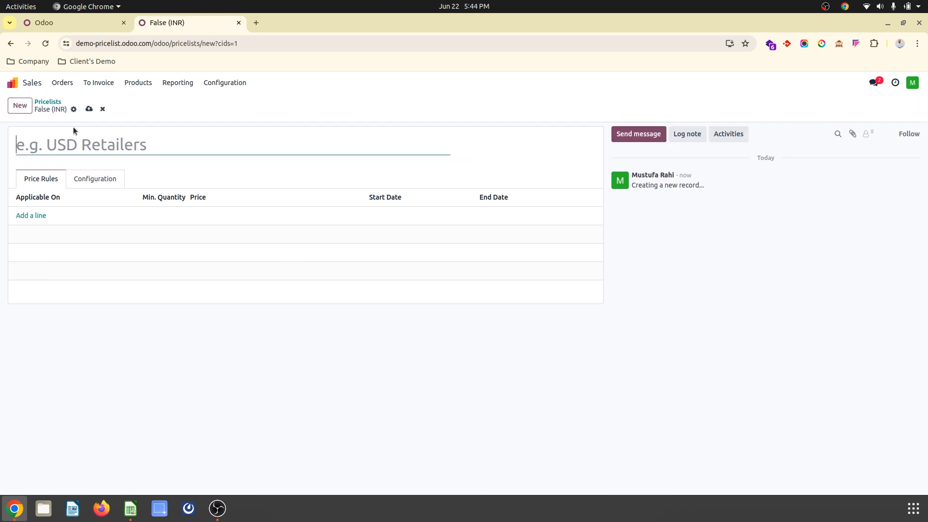
pyautogui.write('Wholesale')
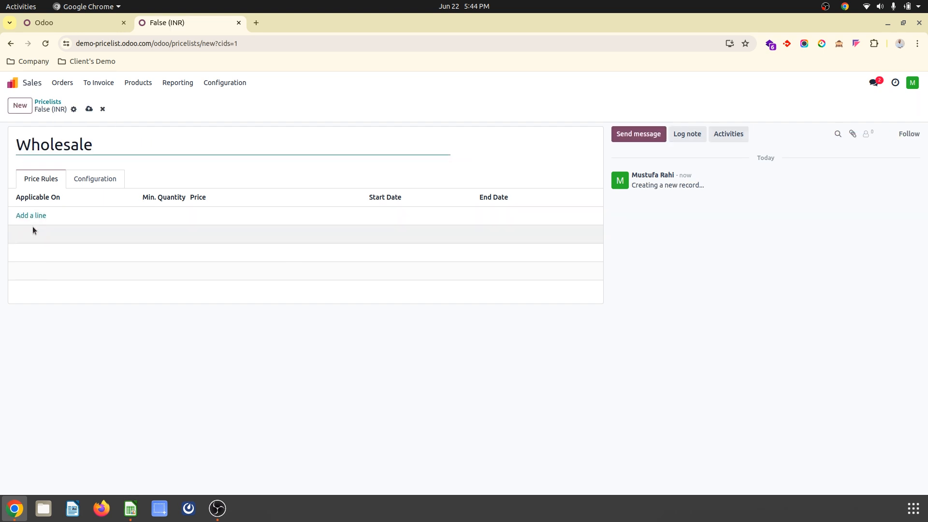
# Add a Formula rule based on Cost with a -50% discount for the Honda1 product category and save it.
pyautogui.click(38, 215)
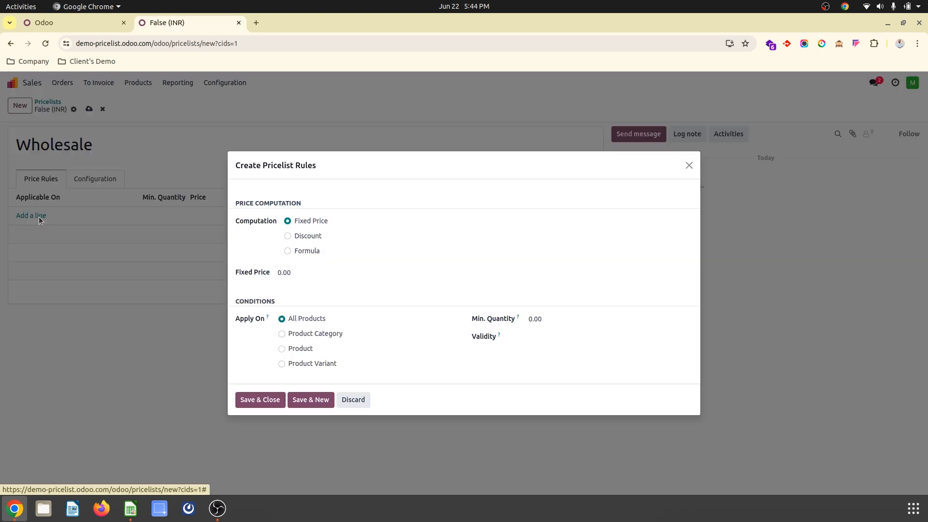
pyautogui.click(288, 250)
pyautogui.click(352, 238)
pyautogui.click(351, 254)
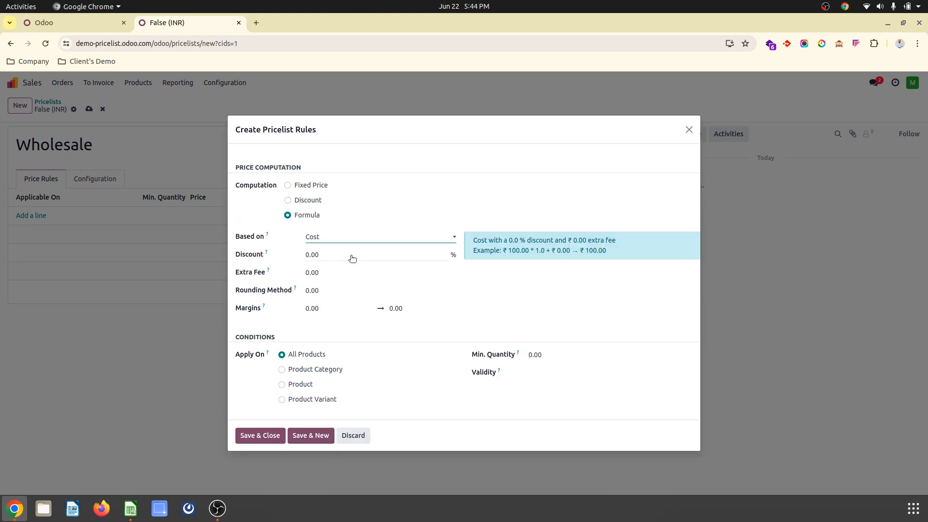
pyautogui.click(350, 255)
pyautogui.click(319, 369)
pyautogui.click(339, 411)
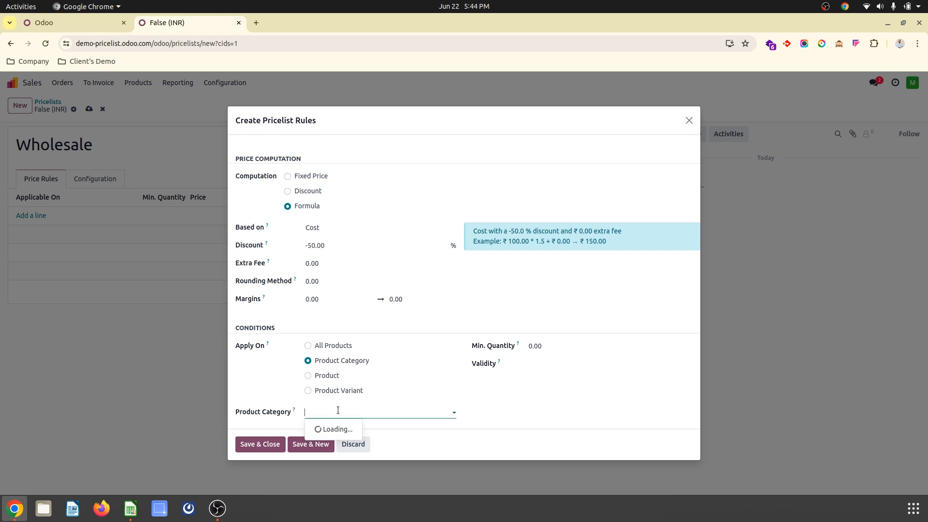
pyautogui.click(352, 344)
pyautogui.click(260, 444)
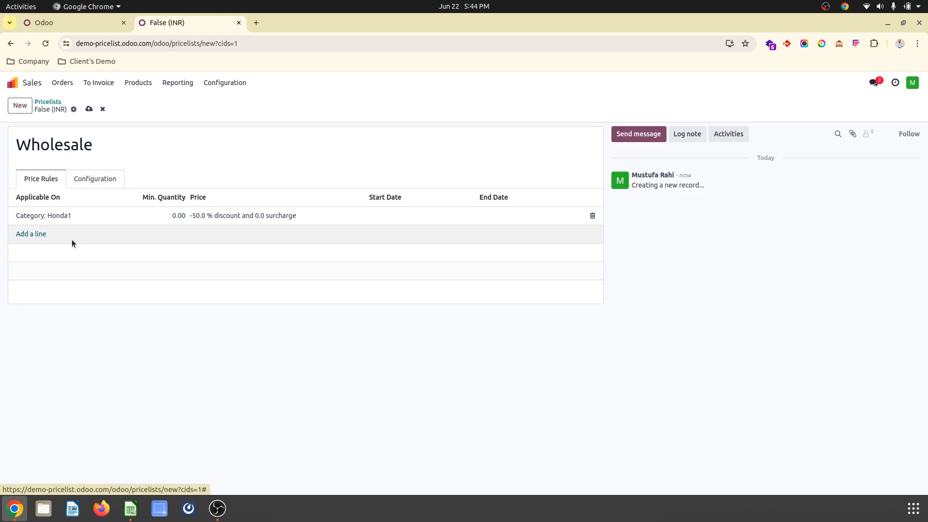
# Add a second Formula rule based on Cost with a -50% discount for the Honda2 product category and save it.
pyautogui.click(32, 235)
pyautogui.click(315, 249)
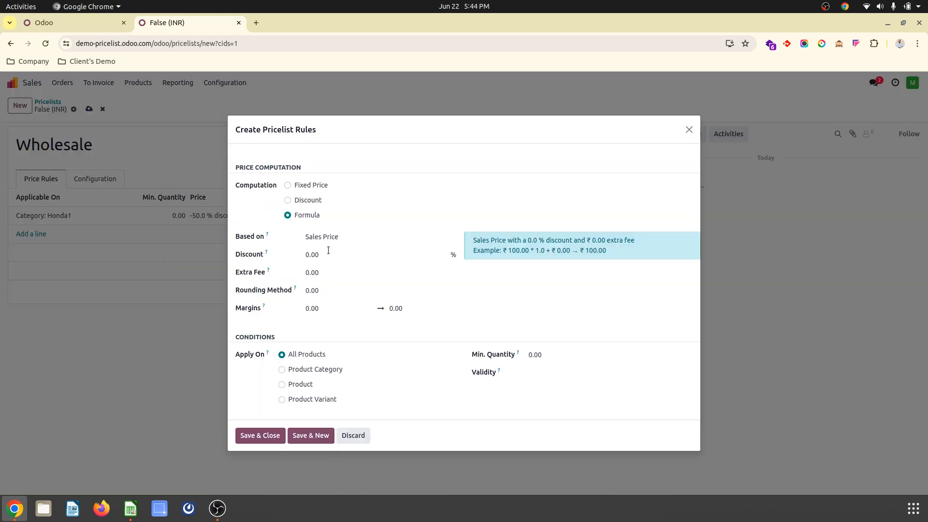
pyautogui.click(333, 237)
pyautogui.click(346, 256)
pyautogui.click(350, 251)
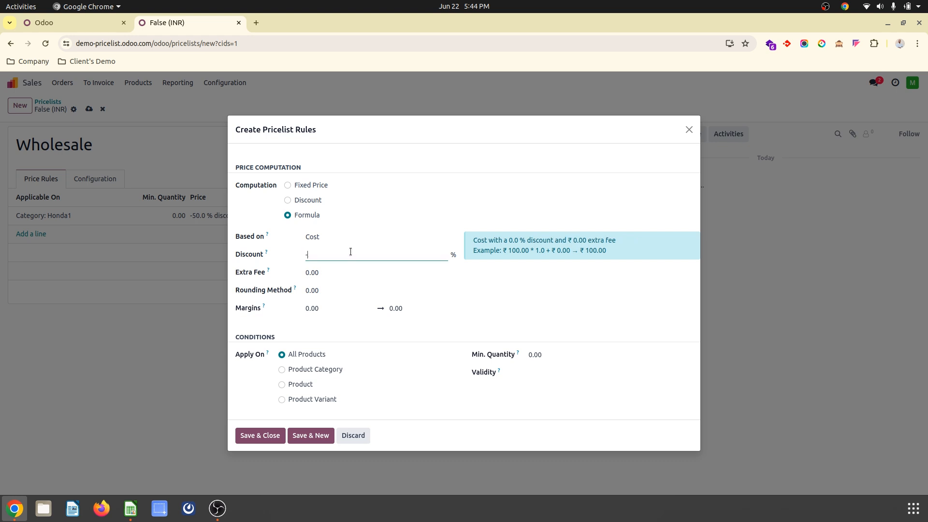
pyautogui.click(335, 370)
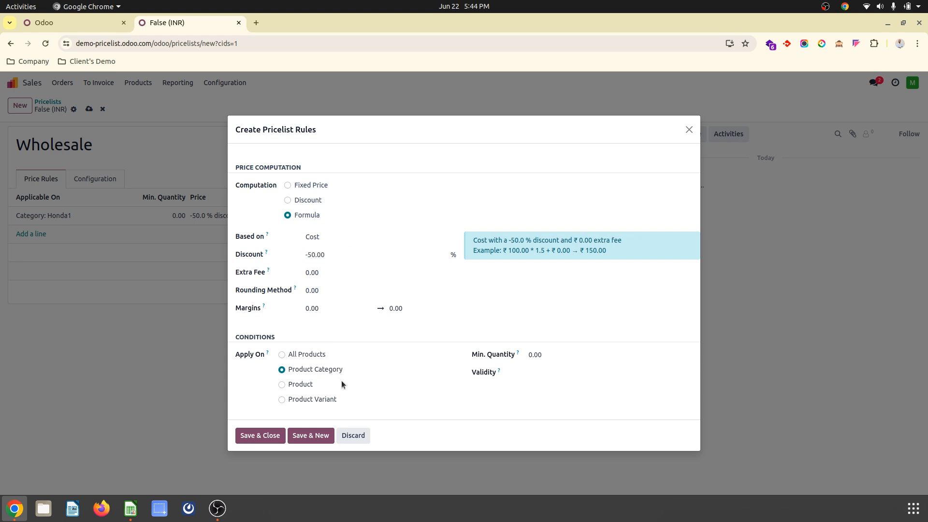
pyautogui.click(343, 410)
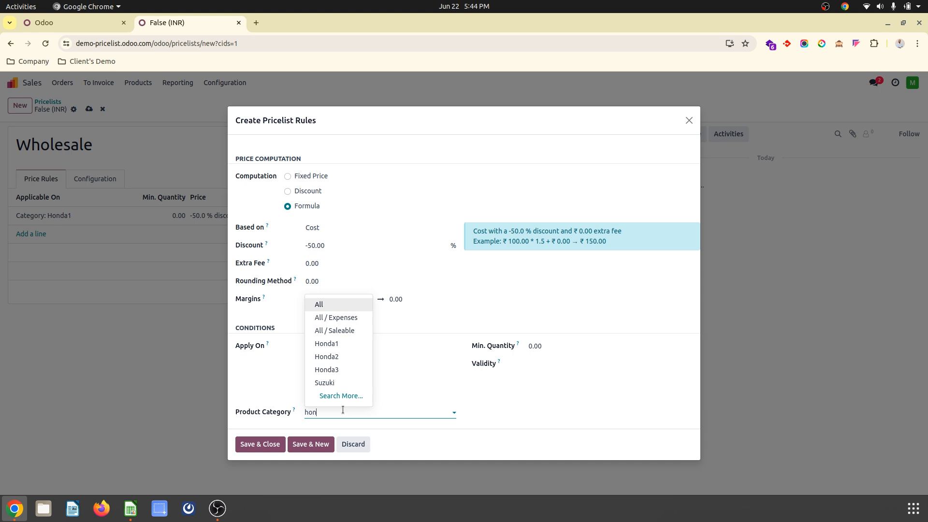
pyautogui.click(364, 453)
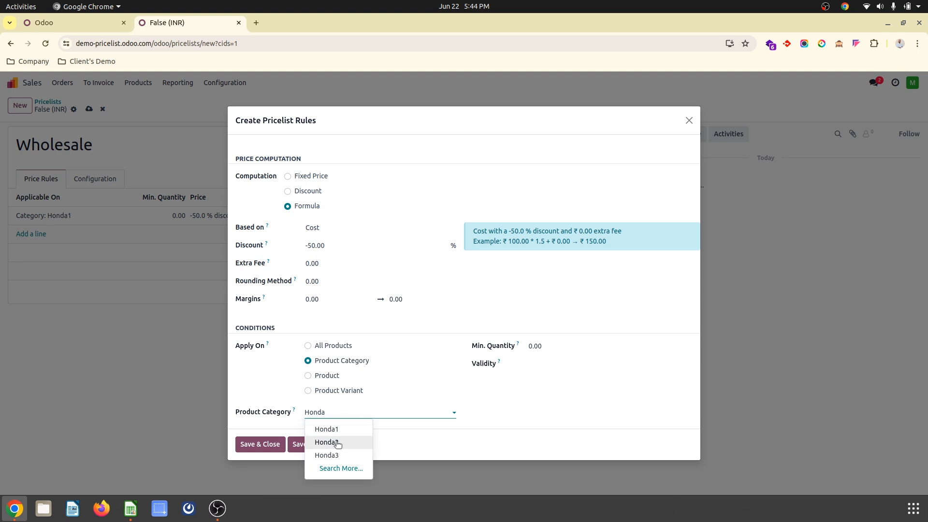
pyautogui.click(333, 439)
pyautogui.click(271, 444)
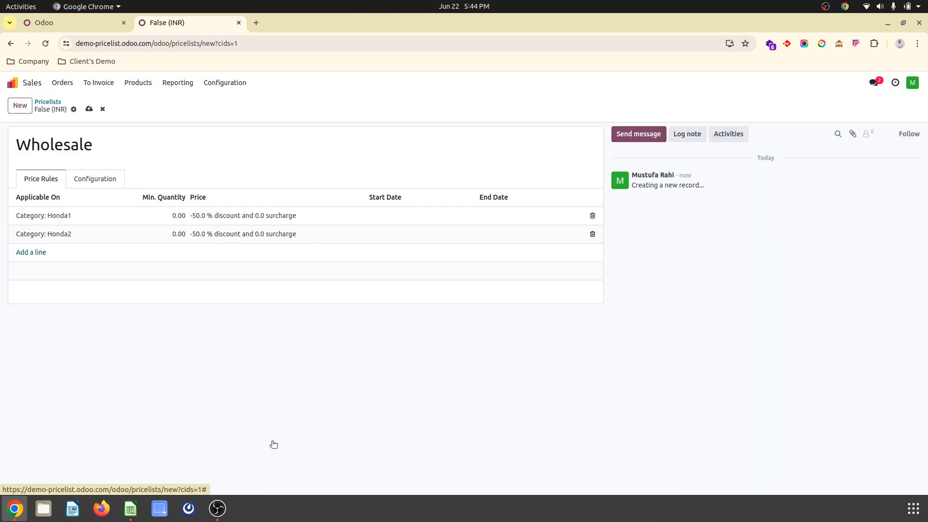
# Add a third Formula rule based on Cost with a -50% discount for the Honda3 product category, and save the rule and the pricelist.
pyautogui.click(23, 252)
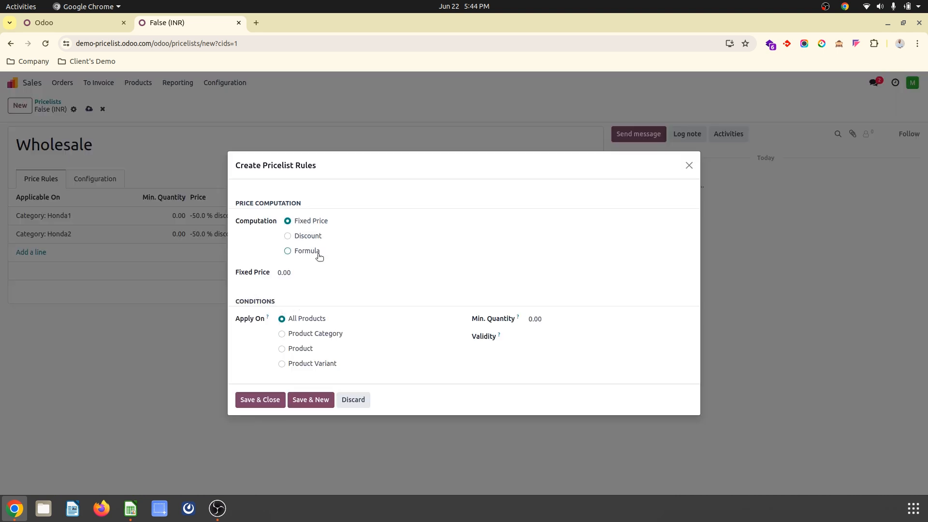
pyautogui.click(288, 251)
pyautogui.click(352, 245)
pyautogui.click(352, 252)
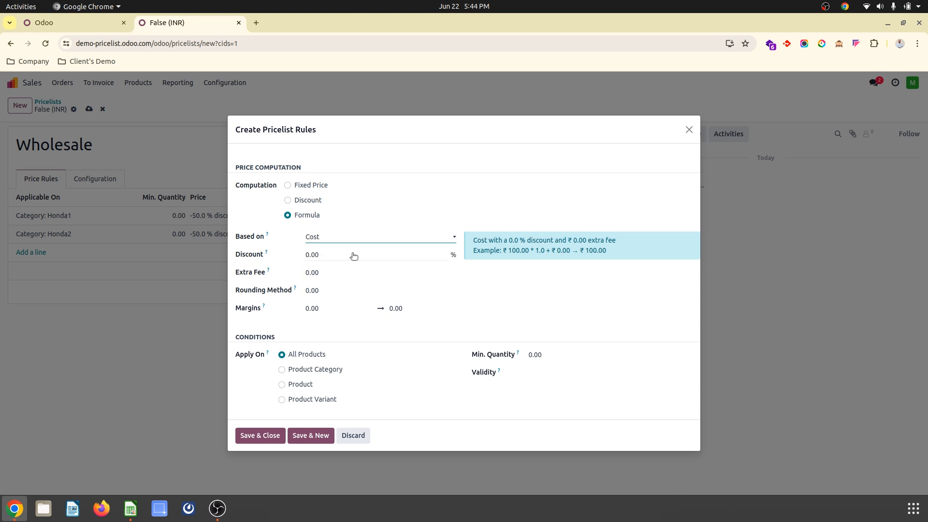
pyautogui.click(352, 253)
pyautogui.click(314, 369)
pyautogui.click(334, 407)
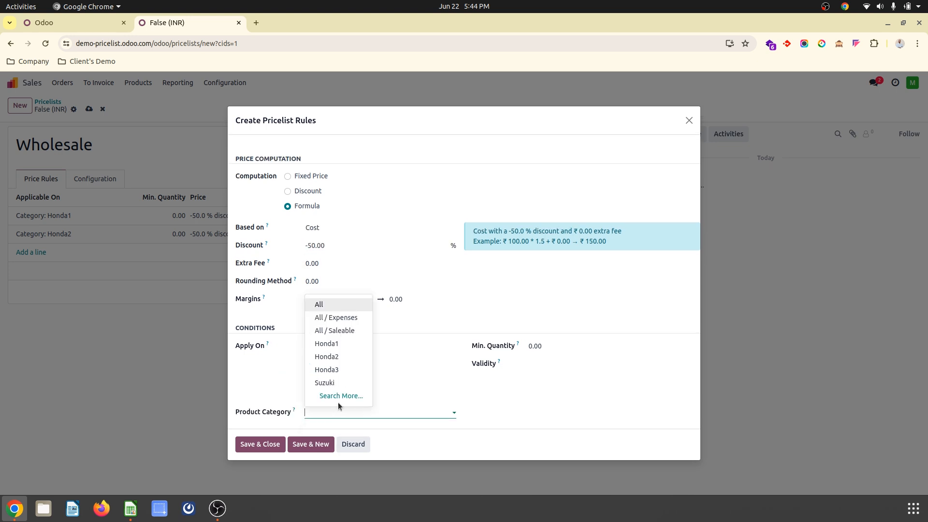
pyautogui.click(344, 365)
pyautogui.click(260, 443)
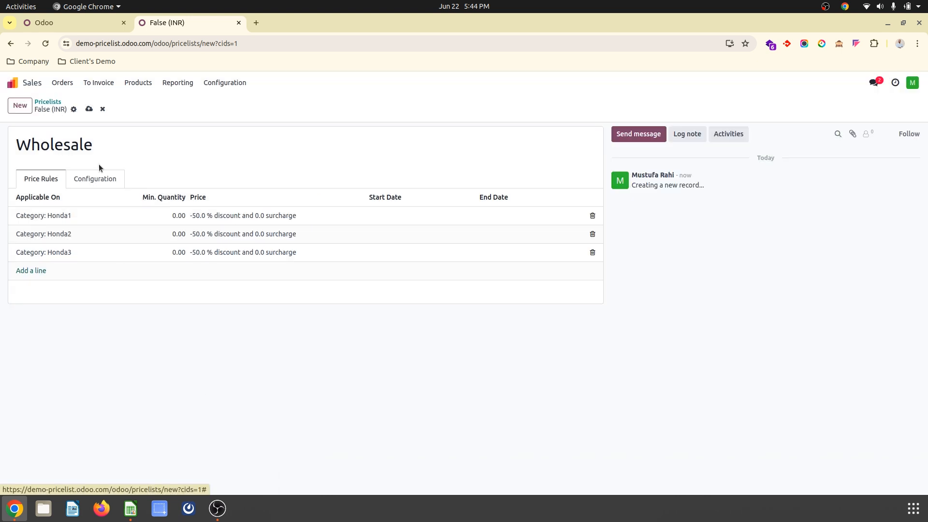
pyautogui.click(89, 107)
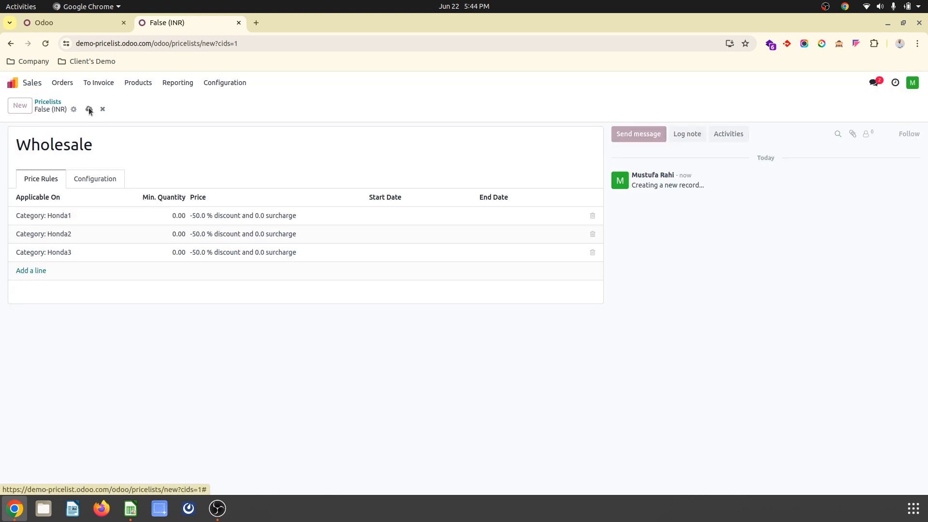
# Switch to Calc and compare Honda1's Retail formula with its wholesale, trade and cost-based price formulas.
pyautogui.click(131, 508)
pyautogui.press('Right')
pyautogui.press('Up')
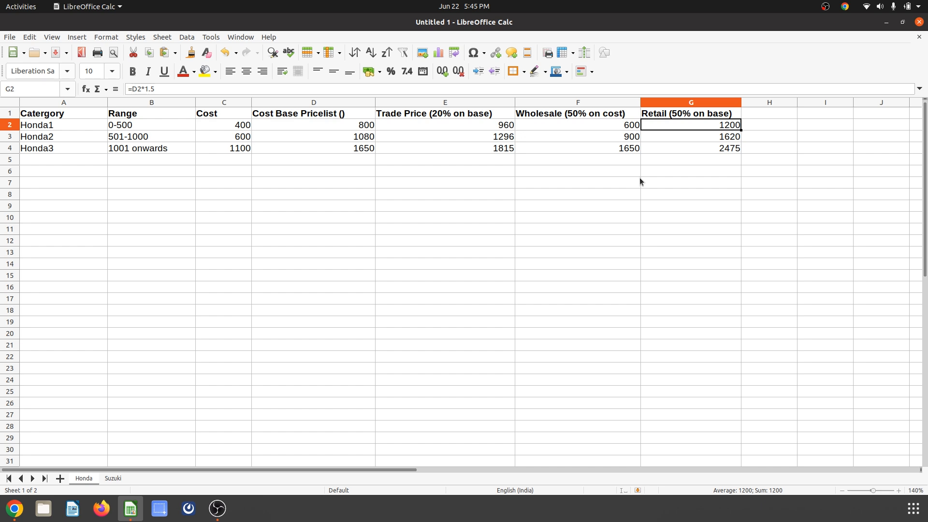
pyautogui.press('Left')
pyautogui.press('Left')
pyautogui.press('Left')
pyautogui.press('Right')
pyautogui.press('Right')
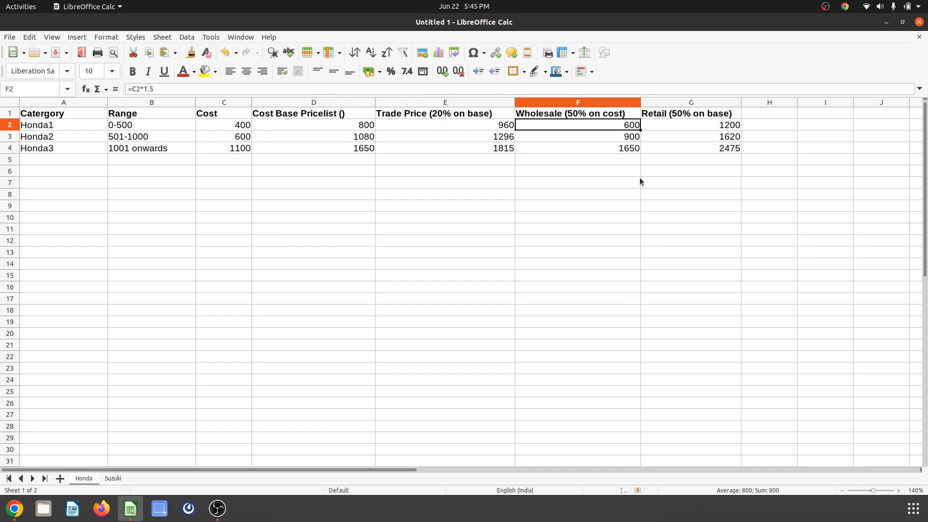
pyautogui.press('Right')
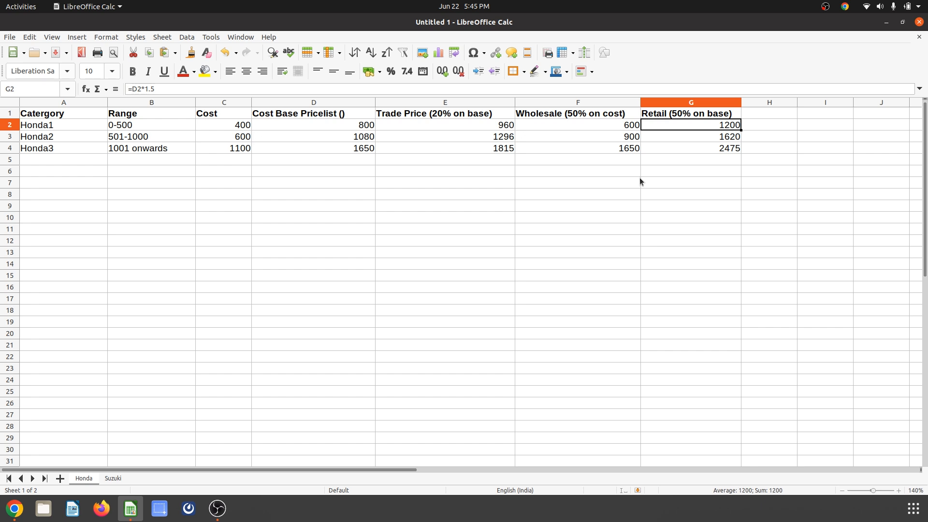
# Return to Chrome and start a new pricelist named Retail.
pyautogui.click(14, 508)
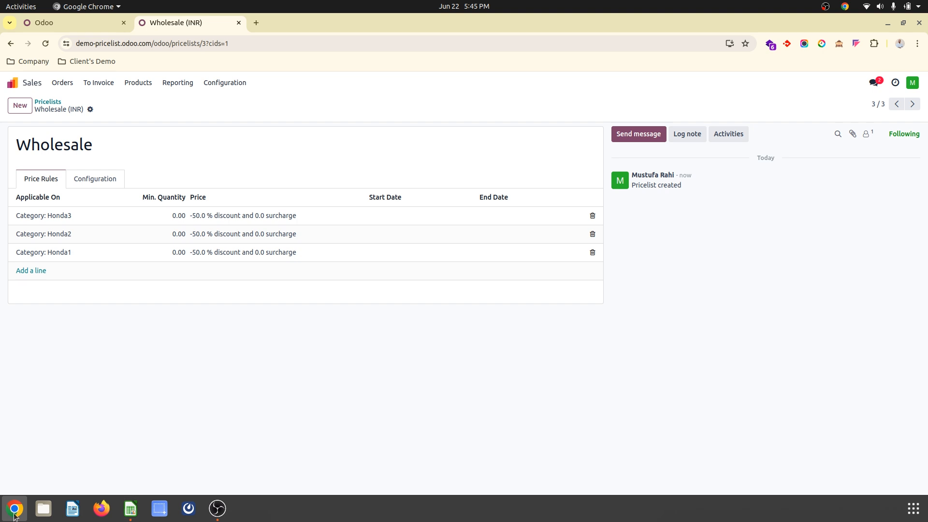
pyautogui.click(20, 105)
pyautogui.write('Retaq')
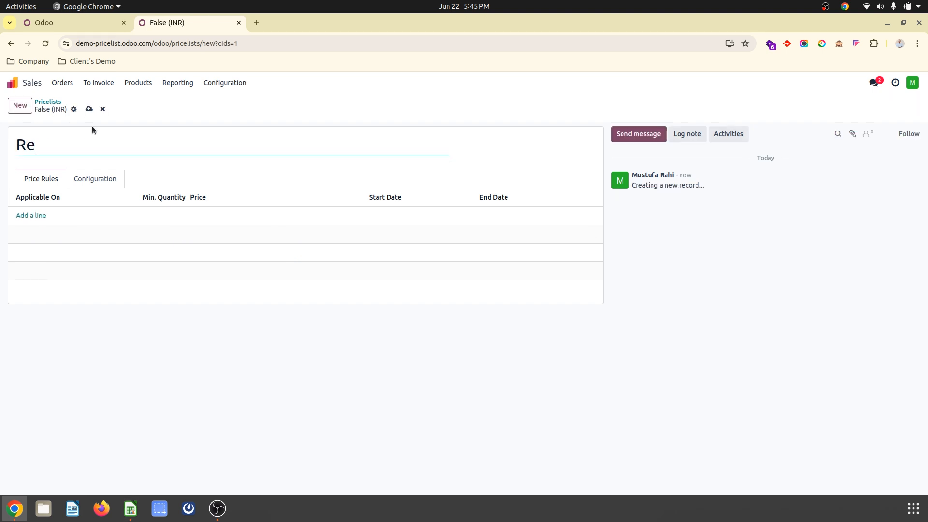
pyautogui.press('BackSpace')
pyautogui.write('il')
# Add a price rule to the Retail pricelist that uses a Formula based on the other pricelist Cost based Price (INR).
pyautogui.click(38, 219)
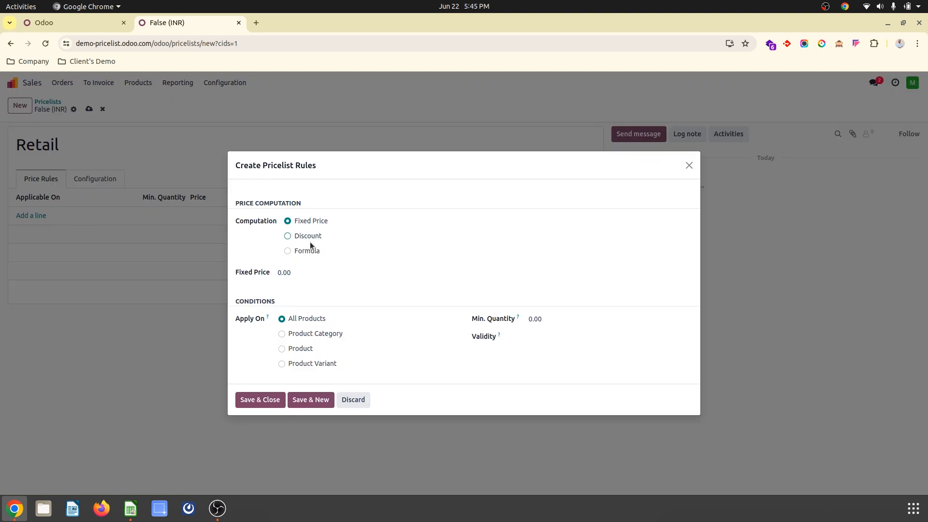
pyautogui.click(308, 246)
pyautogui.click(360, 237)
pyautogui.click(361, 265)
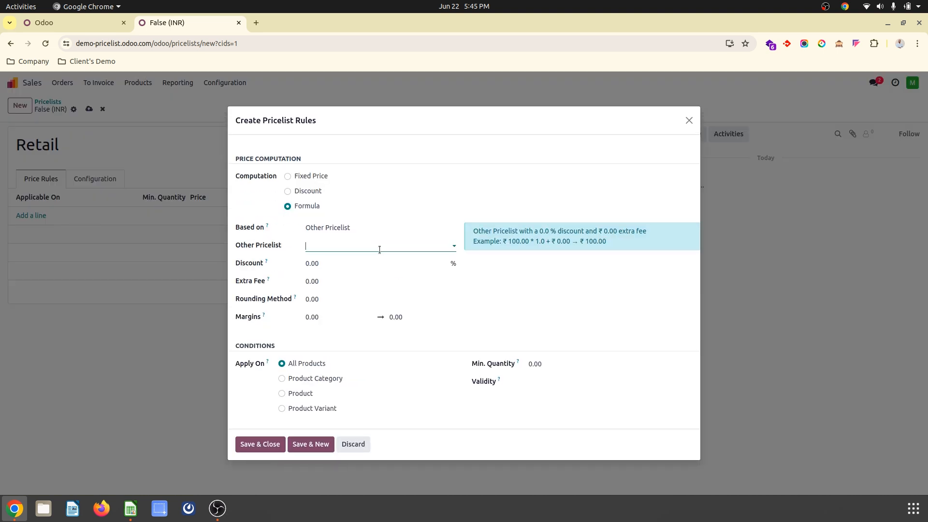
pyautogui.click(376, 246)
pyautogui.click(361, 262)
pyautogui.click(361, 261)
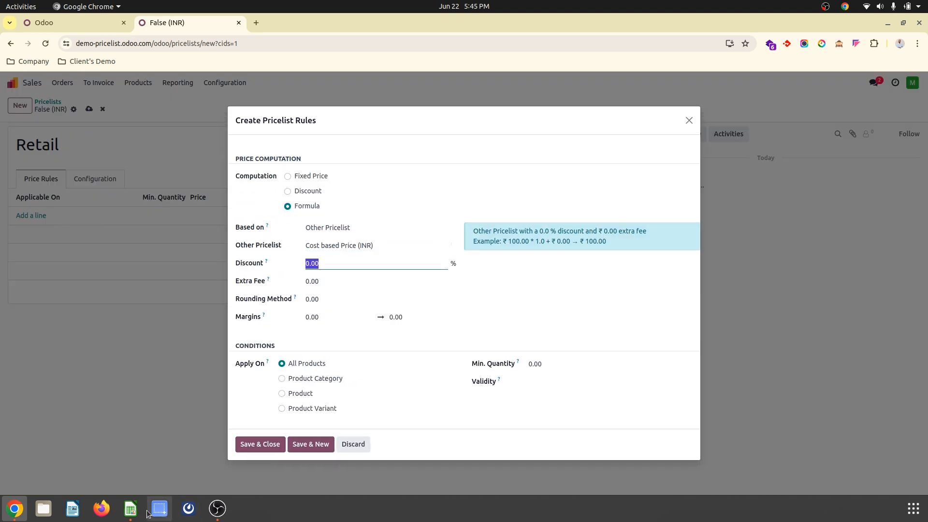
# Check the Honda2 and Honda3 Retail formulas in Calc; in Chrome, set the rule's discount to -50% for product category Honda1 and save it.
pyautogui.click(131, 508)
pyautogui.press('Down')
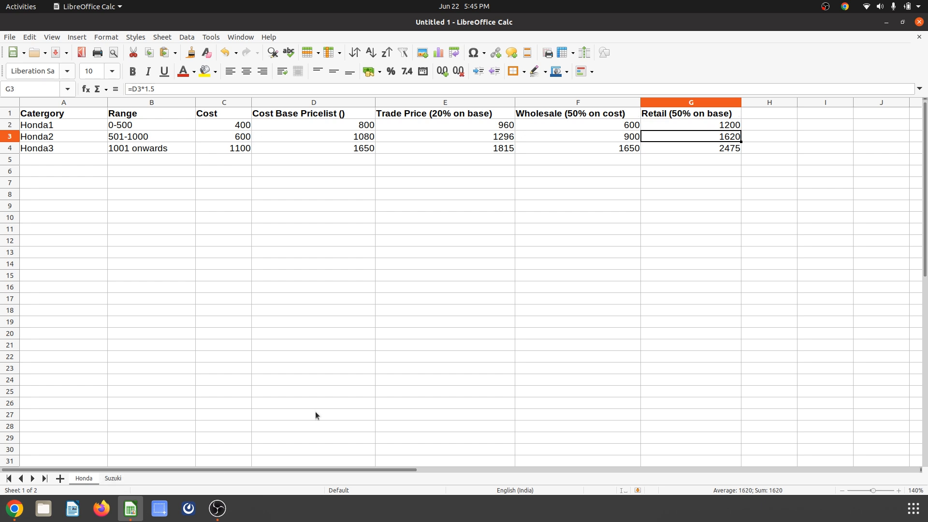
pyautogui.press('Down')
pyautogui.click(15, 508)
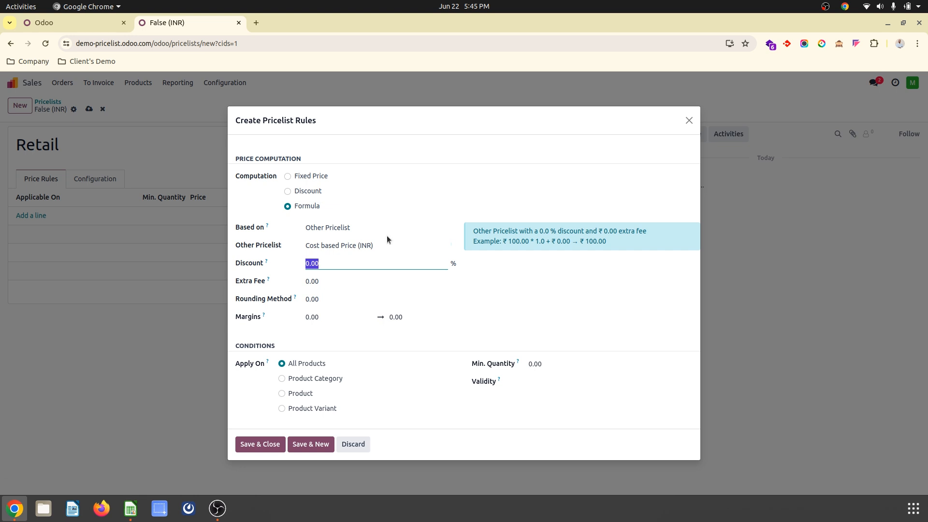
pyautogui.write('-50')
pyautogui.click(321, 378)
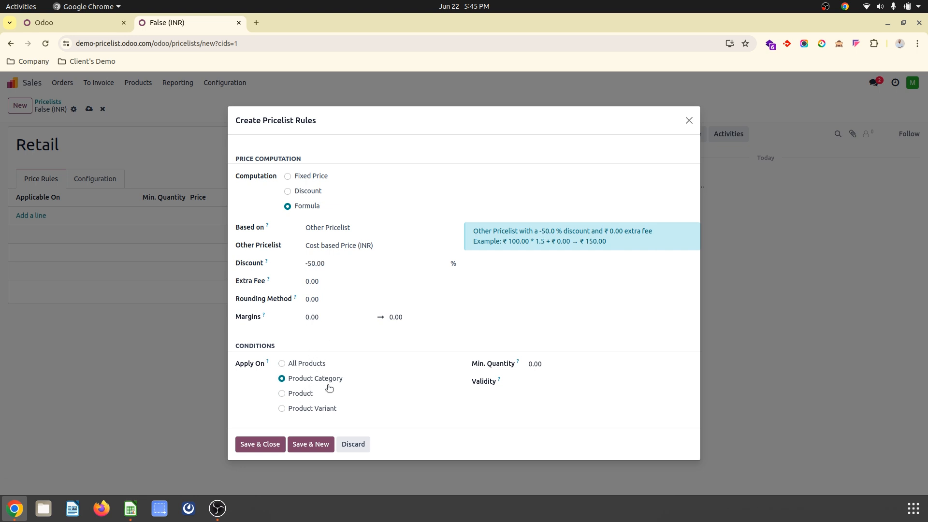
pyautogui.click(342, 420)
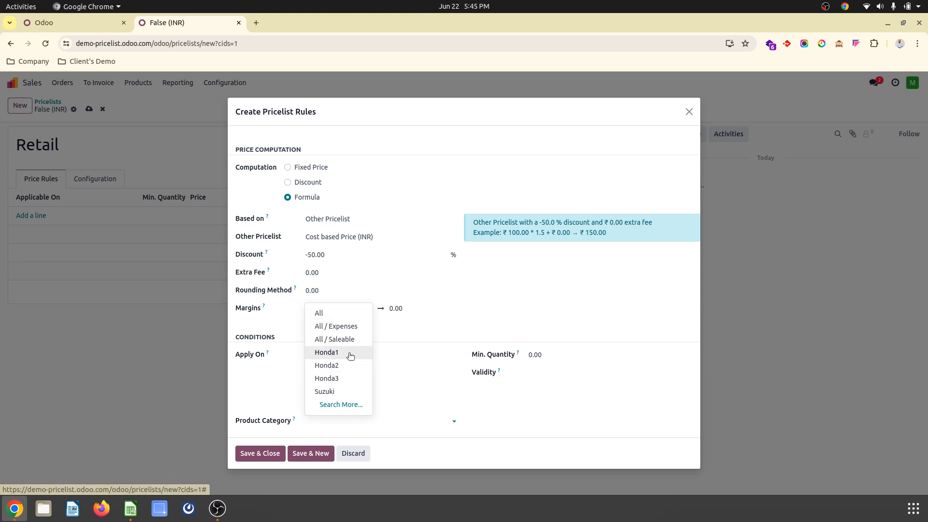
pyautogui.click(352, 353)
pyautogui.click(311, 453)
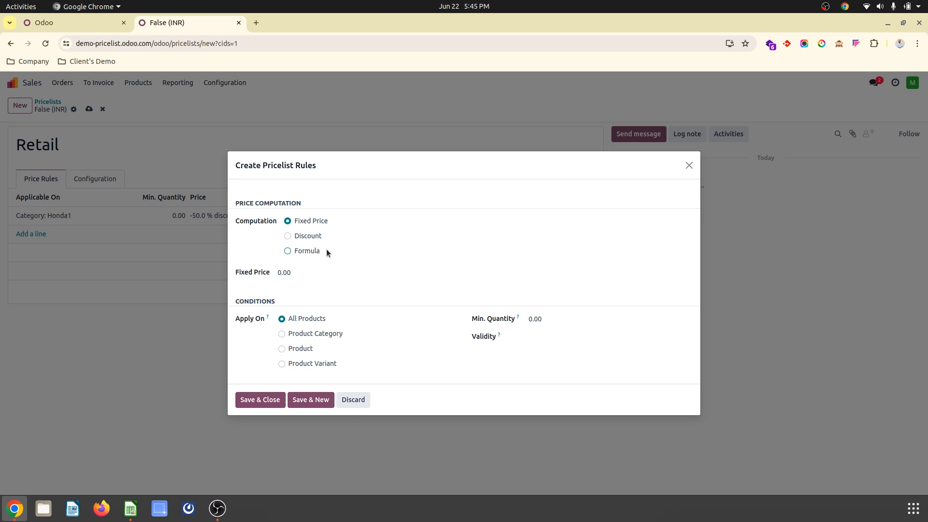
# Add a second Formula rule based on Cost based Price (INR) with a -50% discount for the Honda2 product category and save it.
pyautogui.click(312, 251)
pyautogui.click(347, 244)
pyautogui.click(359, 256)
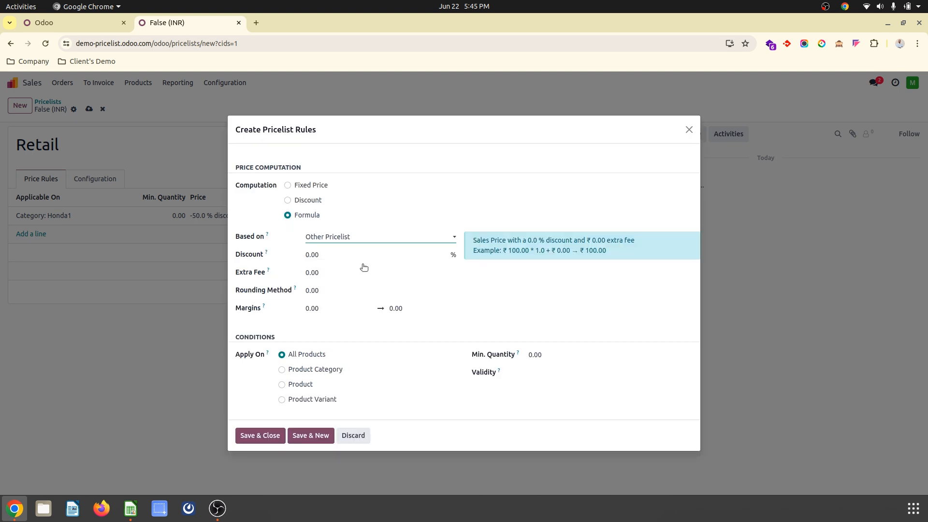
pyautogui.click(379, 249)
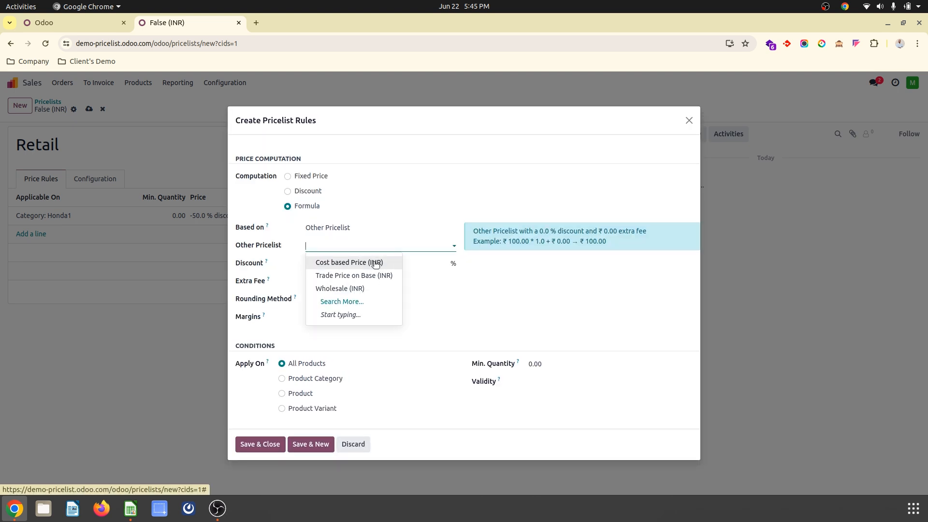
pyautogui.click(374, 261)
pyautogui.click(351, 267)
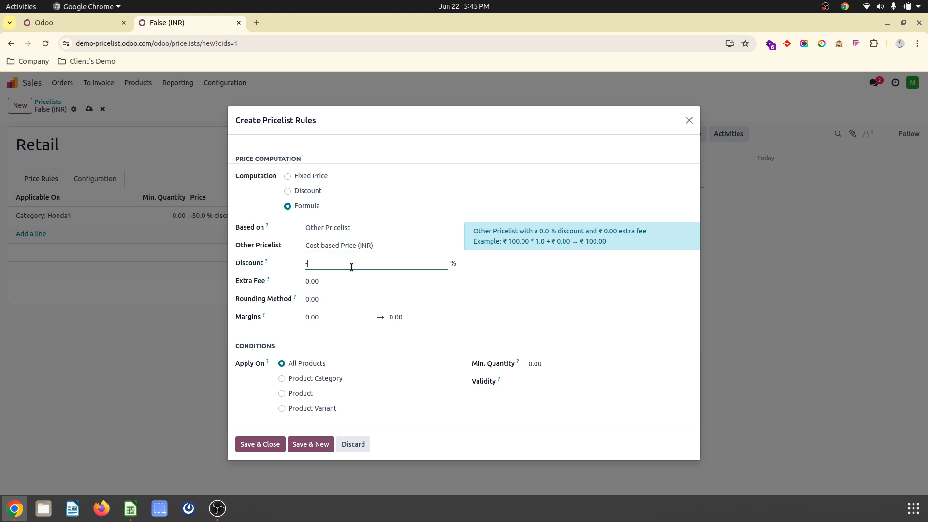
pyautogui.click(331, 379)
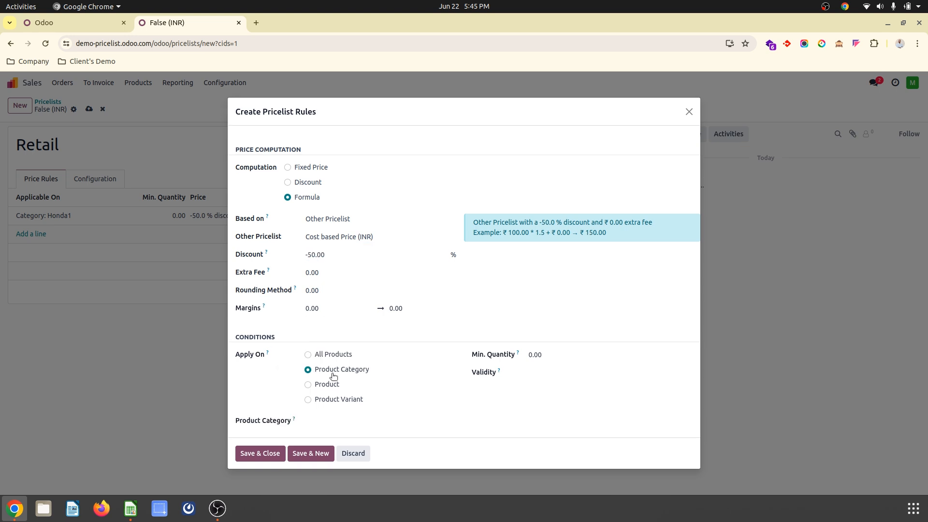
pyautogui.click(329, 421)
pyautogui.click(327, 366)
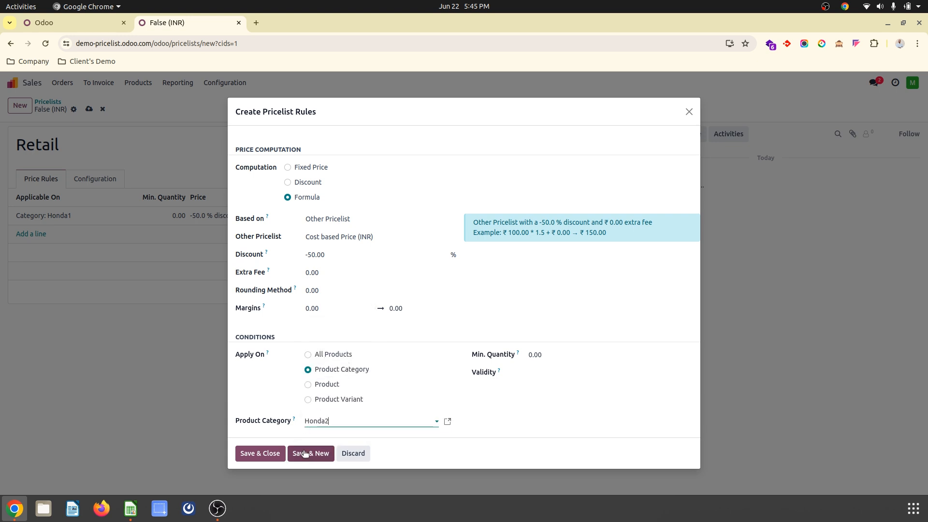
pyautogui.click(310, 454)
# Add a third Formula rule based on Cost based Price (INR) with a -50% discount for Honda3, and save the rule and the pricelist.
pyautogui.click(310, 252)
pyautogui.click(355, 235)
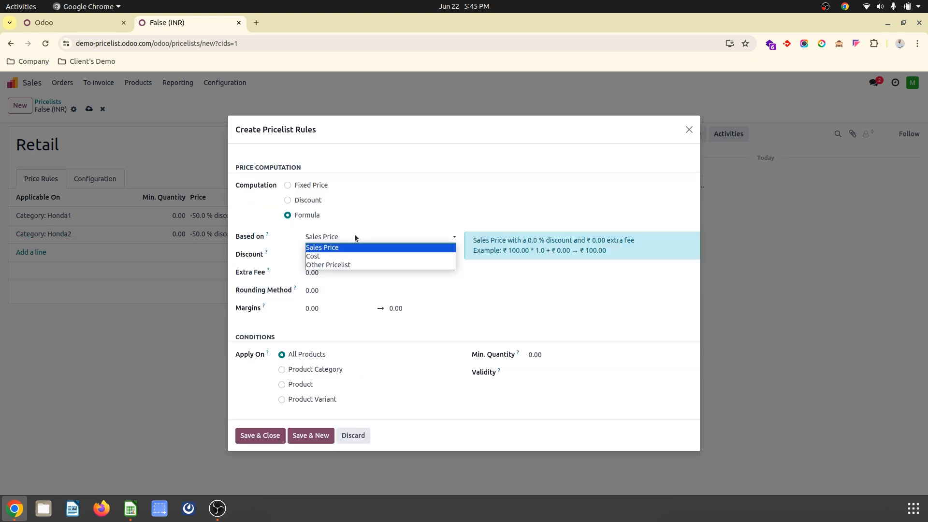
pyautogui.click(355, 261)
pyautogui.click(372, 245)
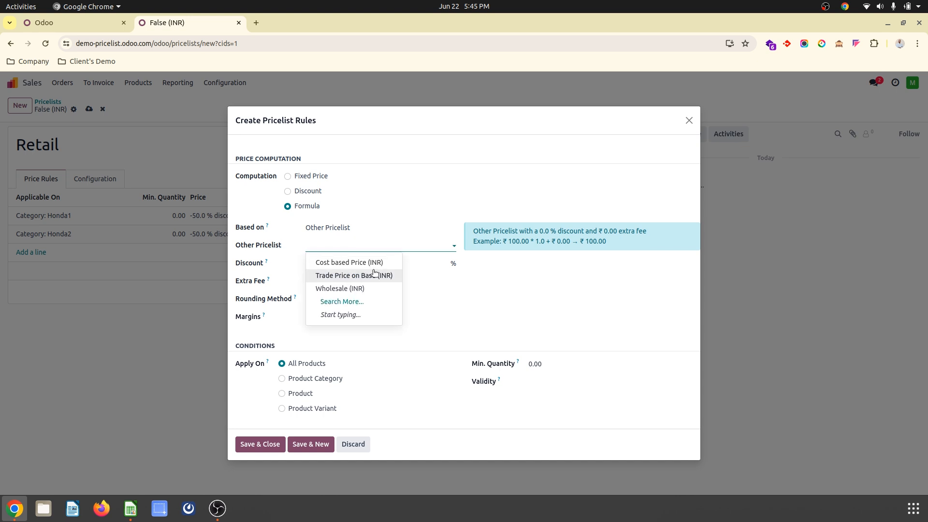
pyautogui.click(358, 261)
pyautogui.click(352, 265)
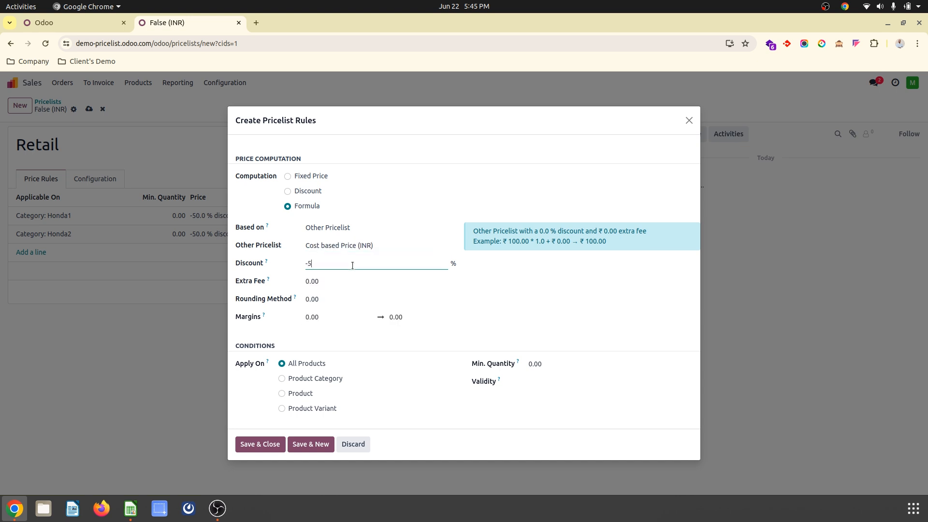
pyautogui.click(339, 377)
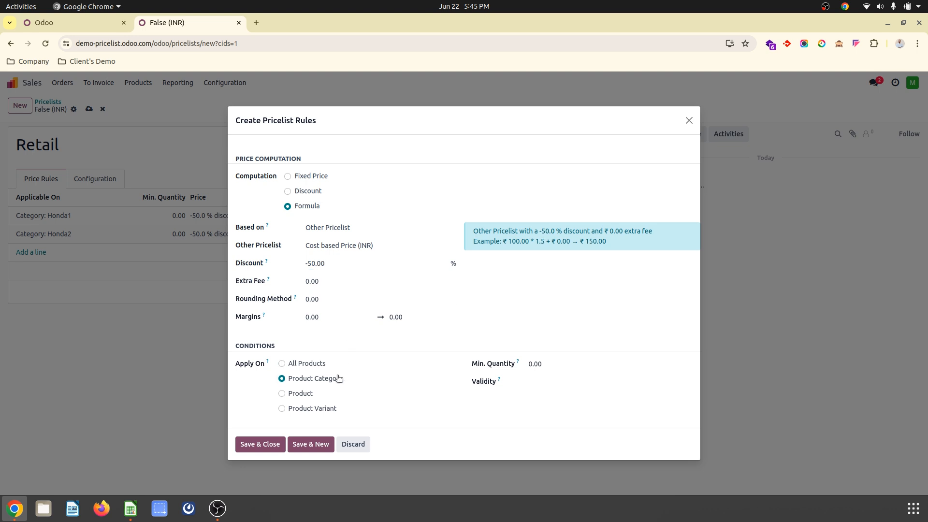
pyautogui.click(347, 418)
pyautogui.click(356, 381)
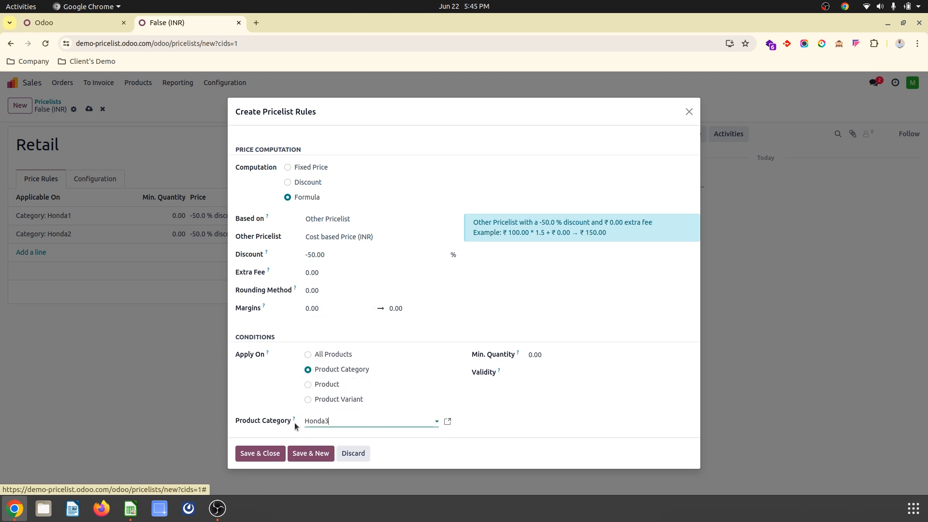
pyautogui.click(263, 453)
pyautogui.click(88, 108)
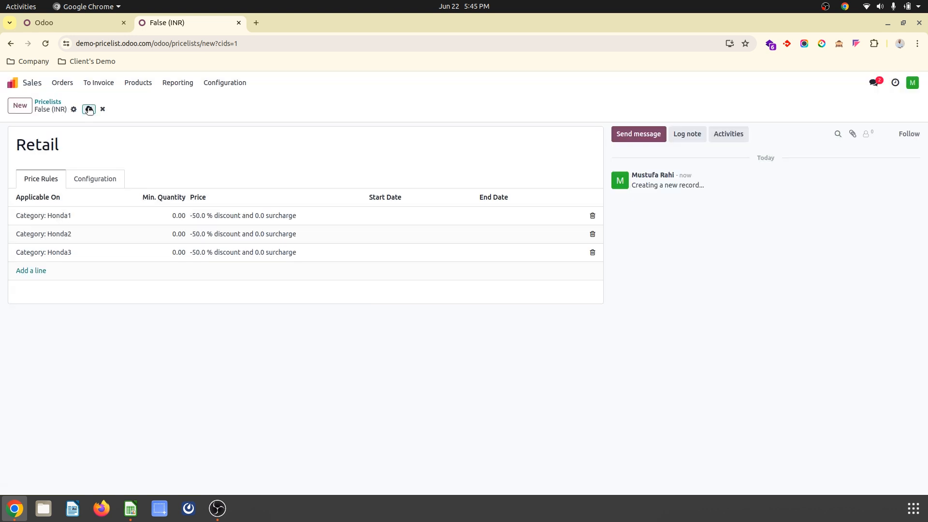
# Leave the pricelists, open the products in list view and sort them by product category.
pyautogui.click(48, 102)
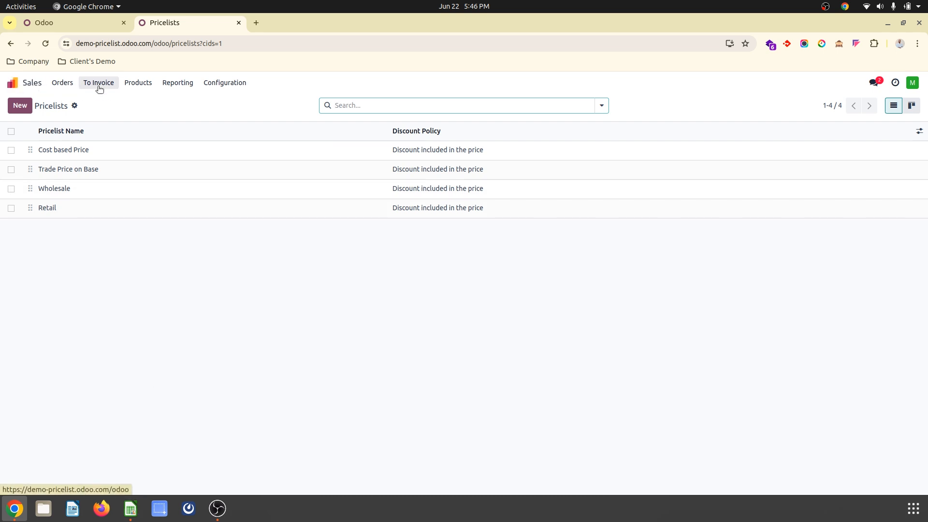
pyautogui.click(129, 87)
pyautogui.click(143, 99)
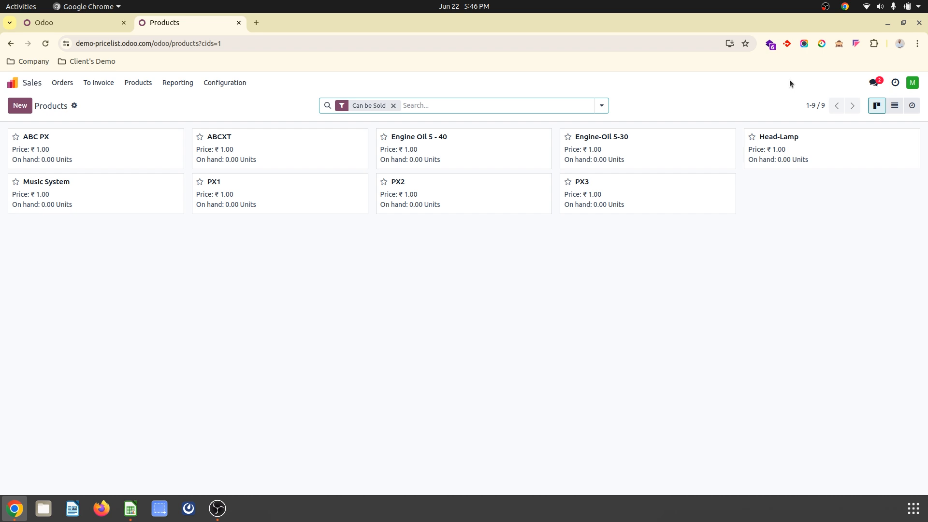
pyautogui.click(894, 106)
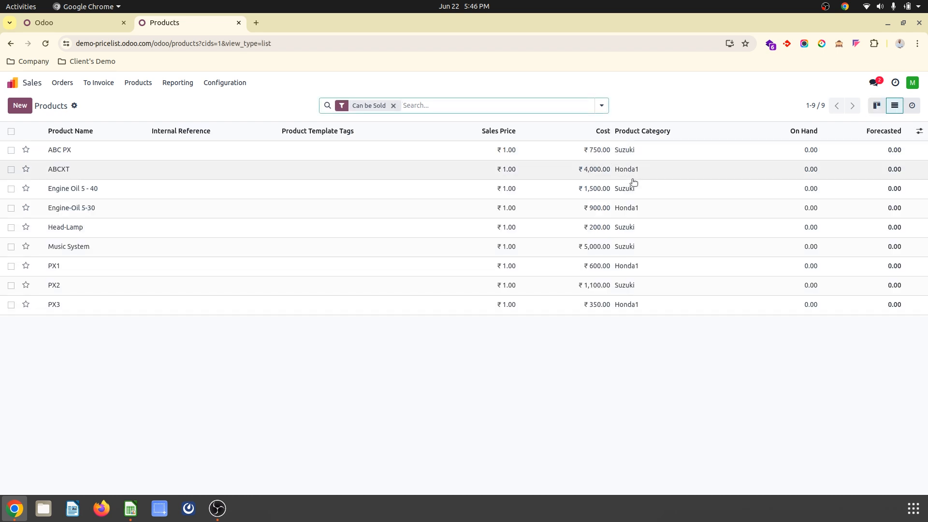
pyautogui.click(658, 131)
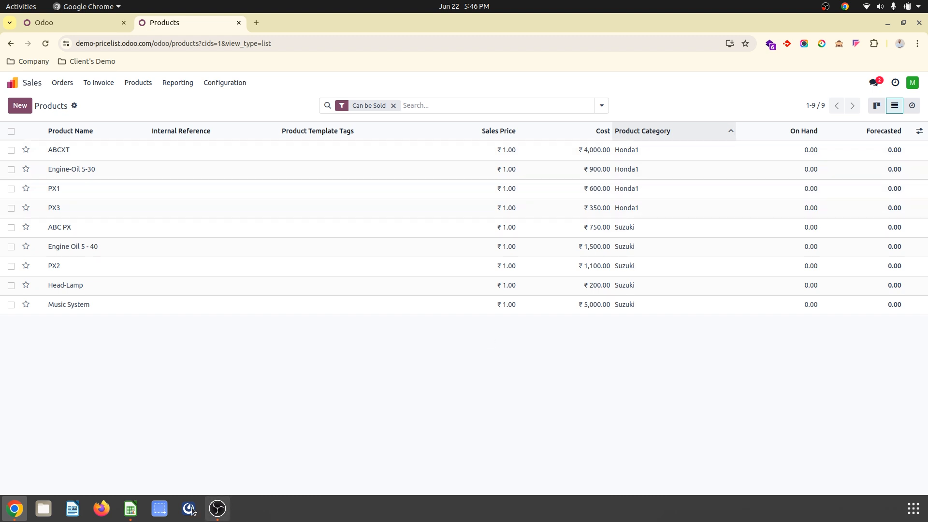
# Check the Honda2 range in Calc; in Chrome, change the product category of Engine-Oil 5-30 and PX1 together to Honda2 and clear the selection.
pyautogui.click(127, 507)
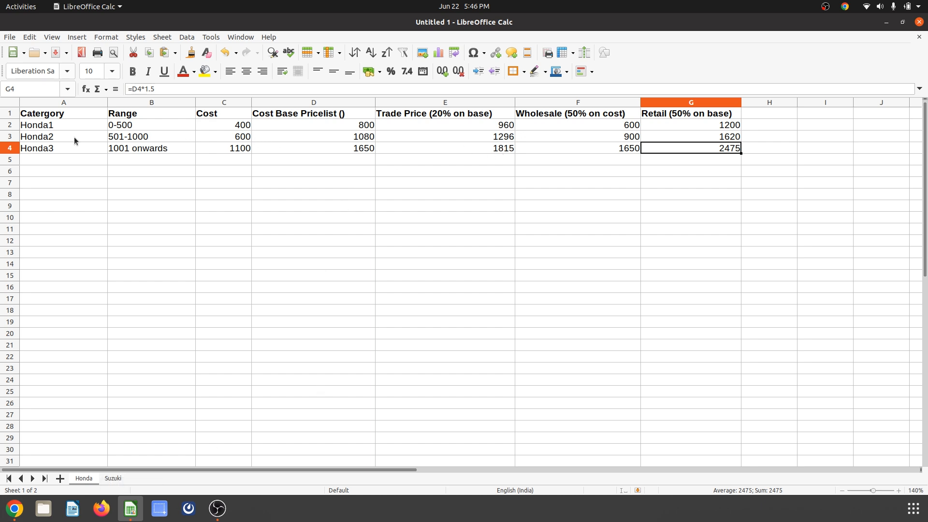
pyautogui.click(139, 137)
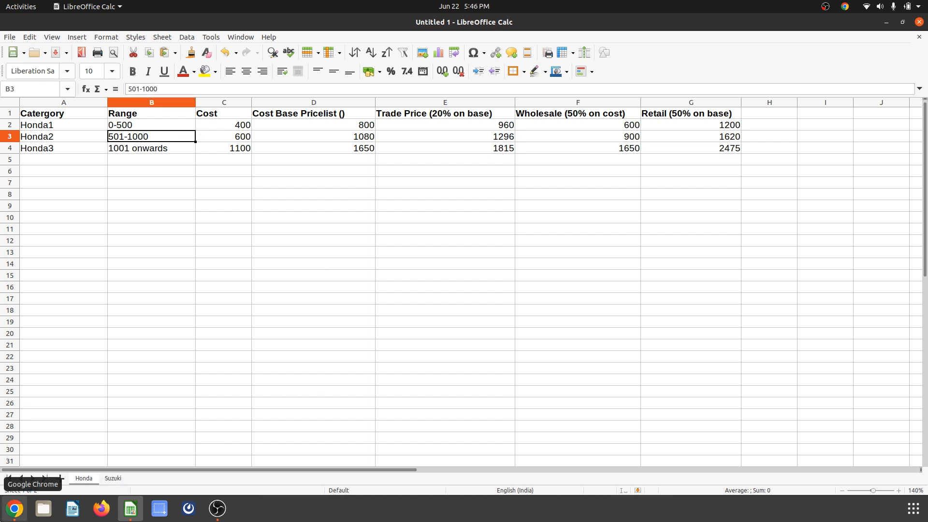
pyautogui.click(15, 508)
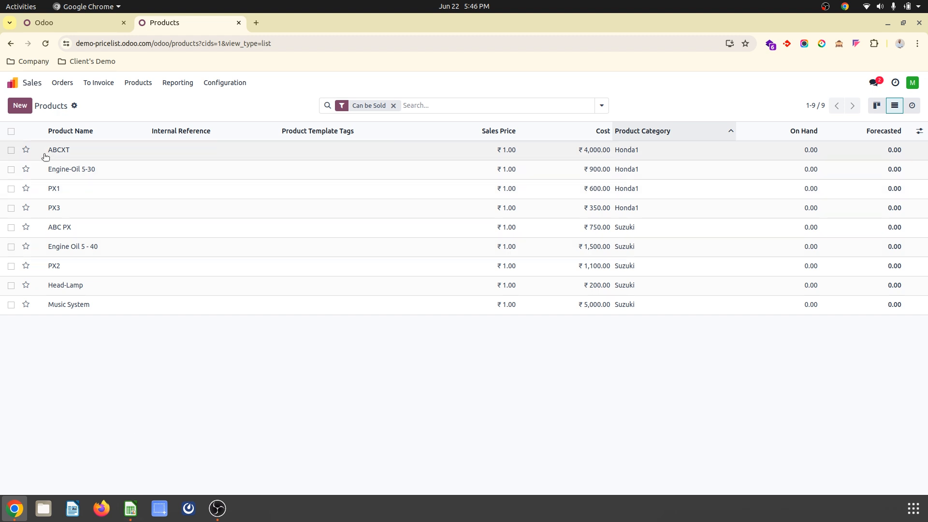
pyautogui.click(11, 169)
pyautogui.click(11, 189)
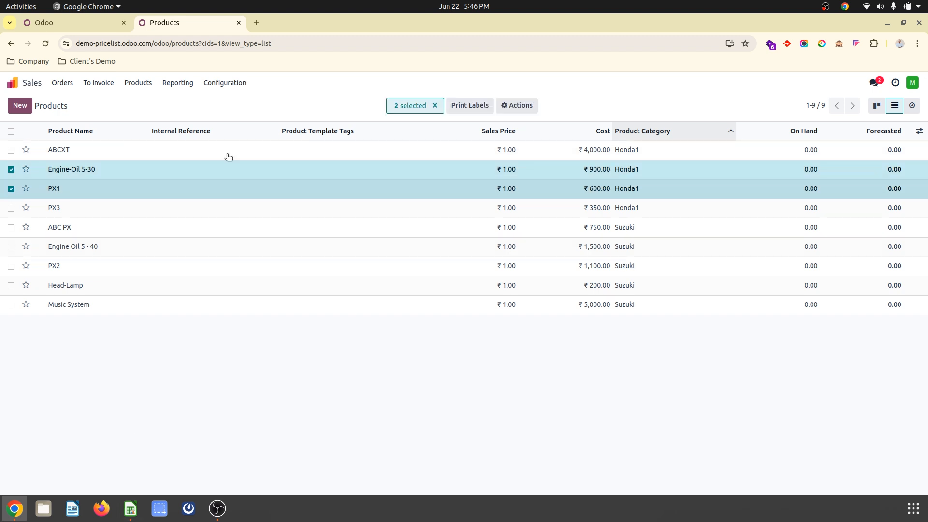
pyautogui.click(665, 169)
pyautogui.click(662, 169)
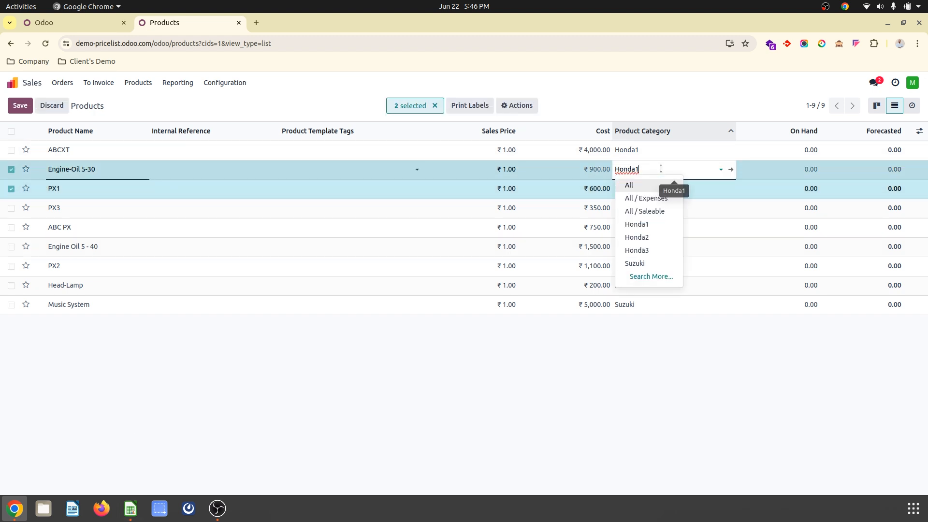
pyautogui.click(637, 237)
pyautogui.click(338, 326)
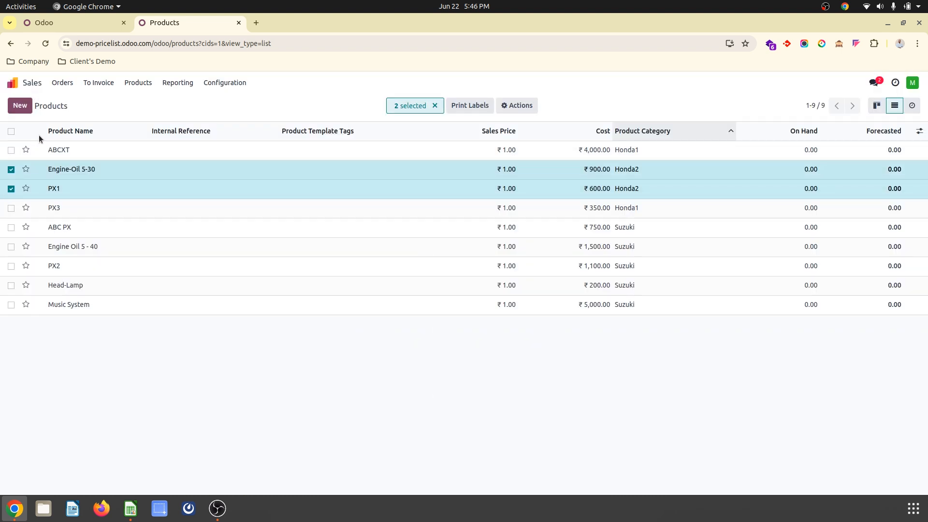
pyautogui.click(434, 105)
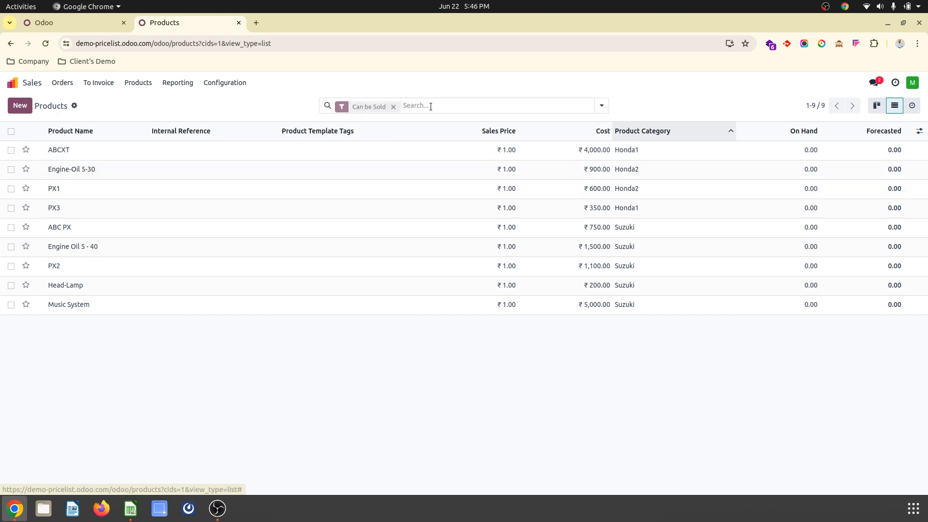
# Set the ABCXT product's category to Honda3, save it, and return to the product list and reload it.
pyautogui.click(653, 152)
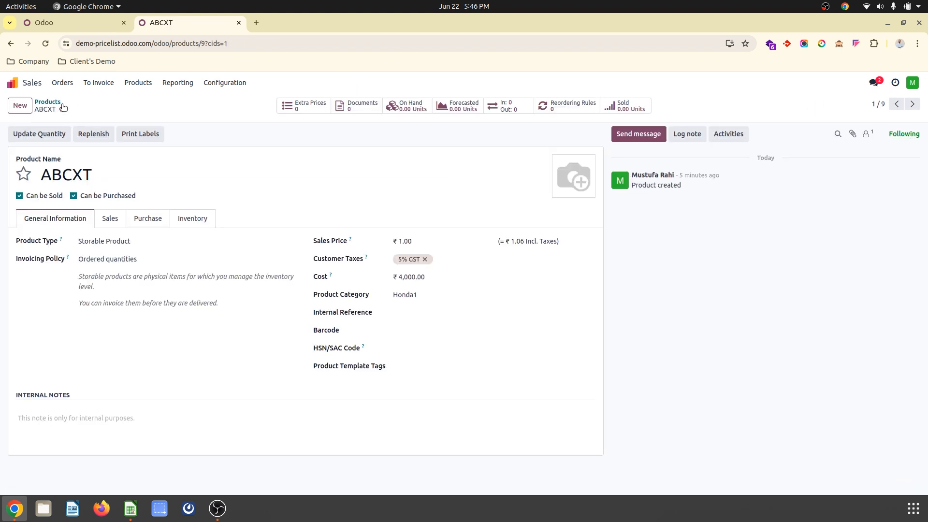
pyautogui.click(428, 293)
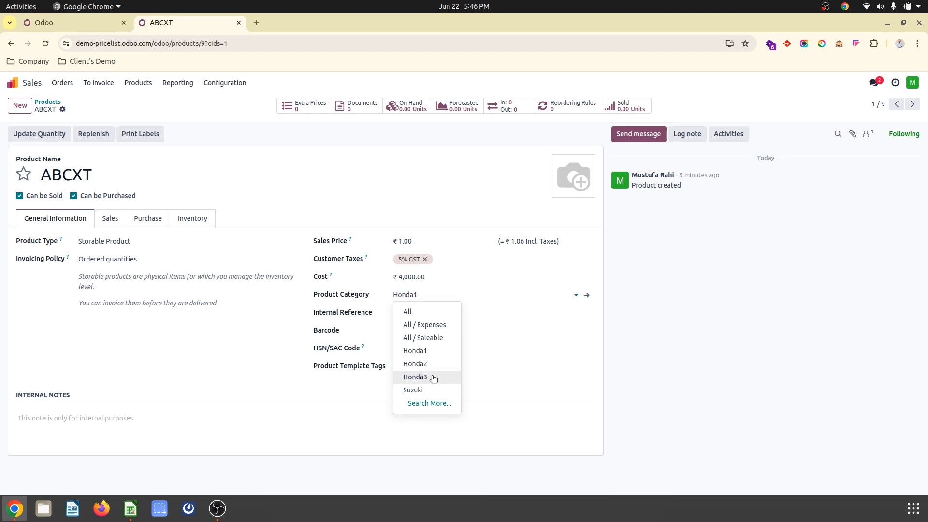
pyautogui.click(431, 377)
pyautogui.click(76, 110)
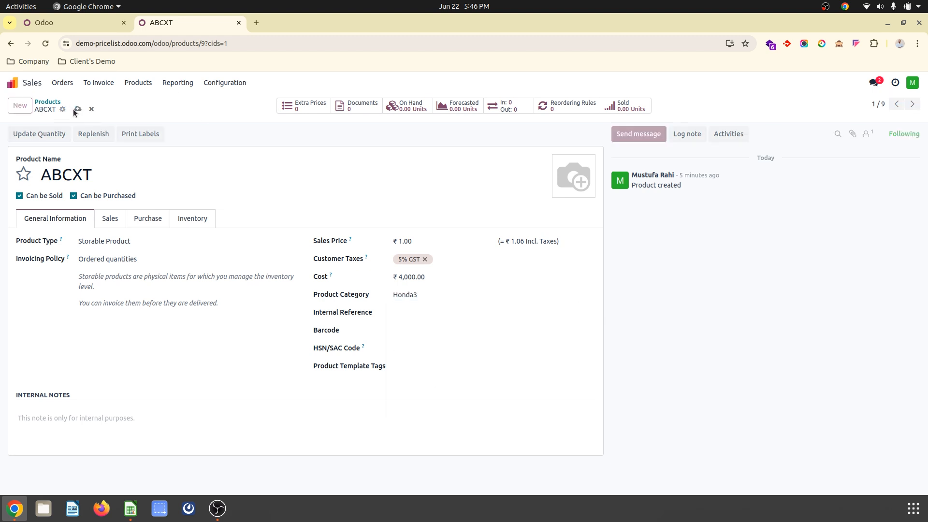
pyautogui.click(42, 102)
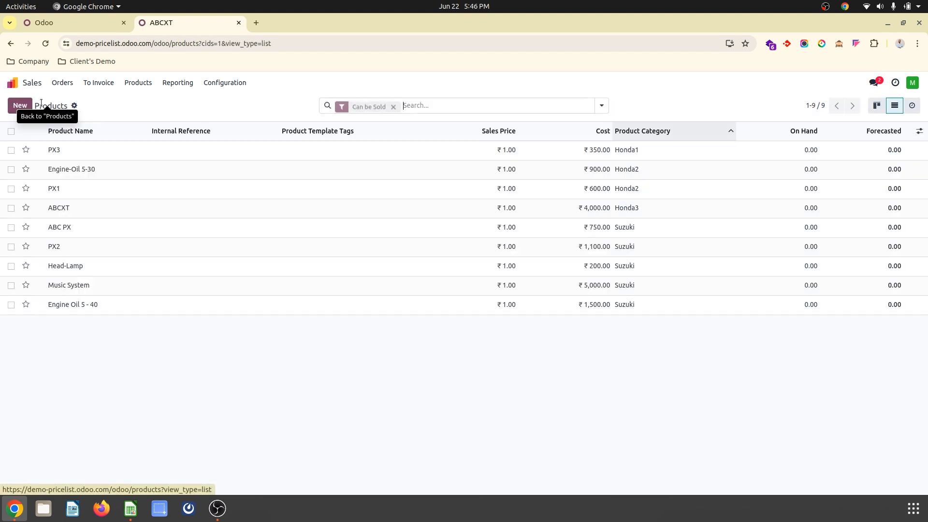
pyautogui.click(45, 43)
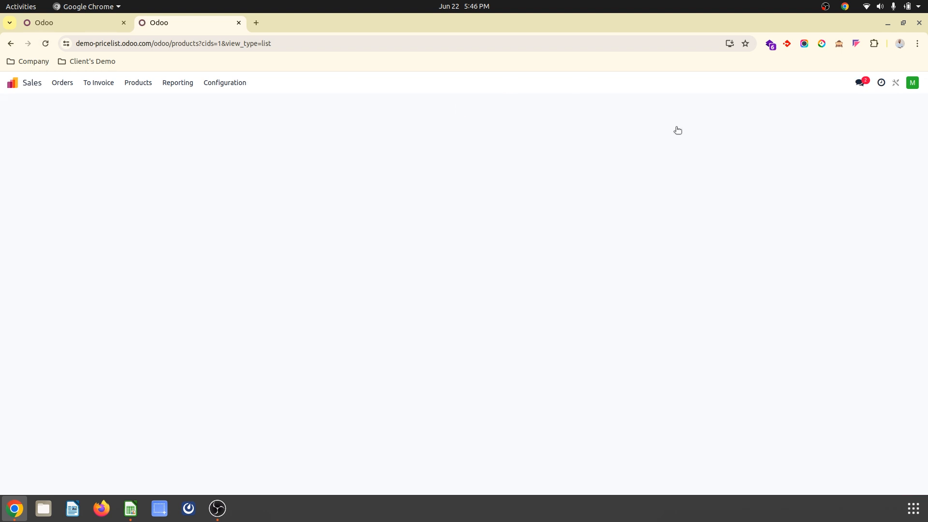
# Sort the products by category, and review the cost ranges on the Suzuki sheet in Calc.
pyautogui.click(659, 131)
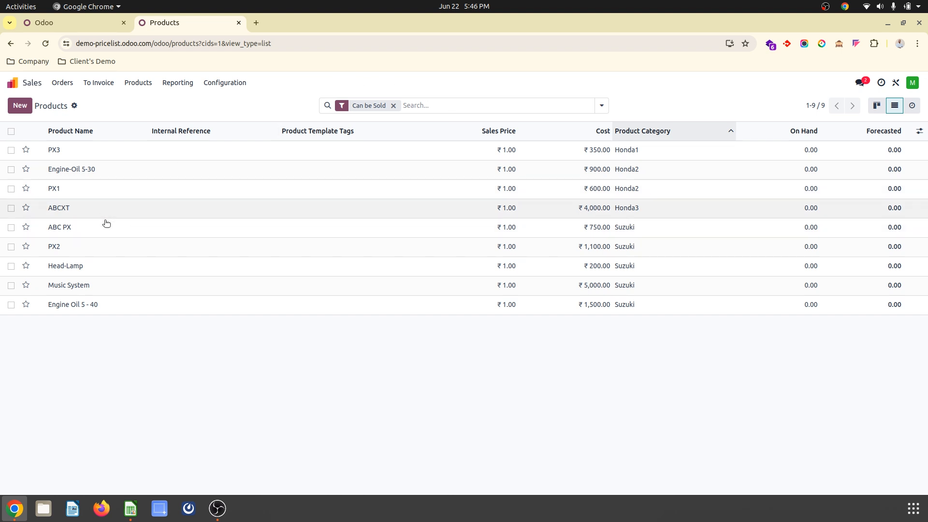
pyautogui.click(131, 508)
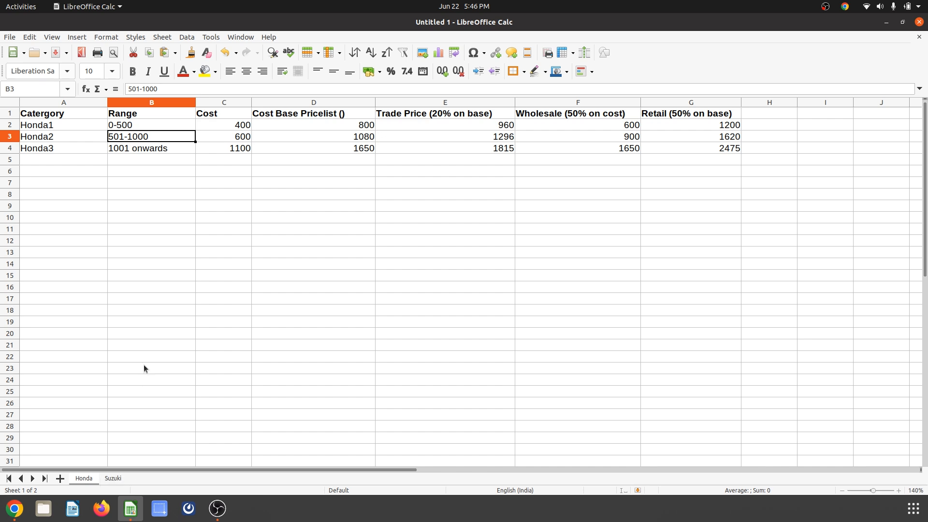
pyautogui.click(103, 480)
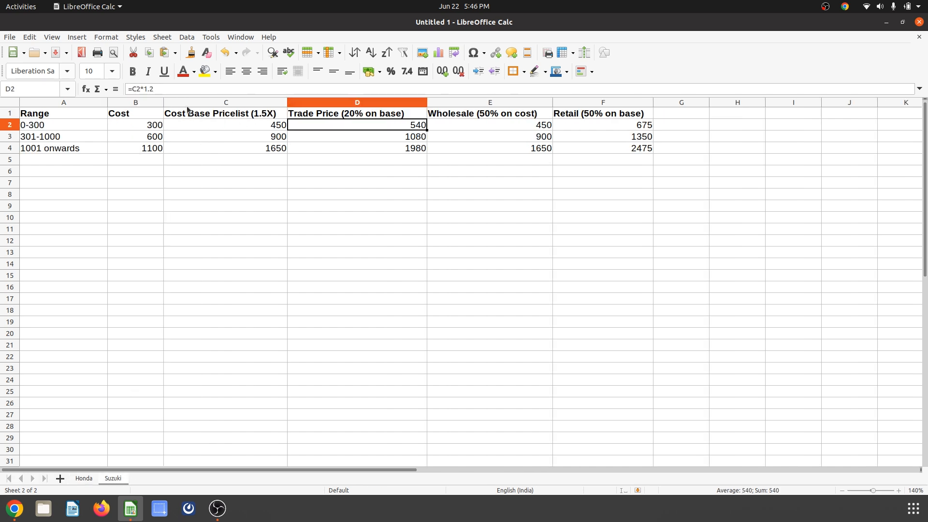
pyautogui.click(208, 118)
pyautogui.click(68, 126)
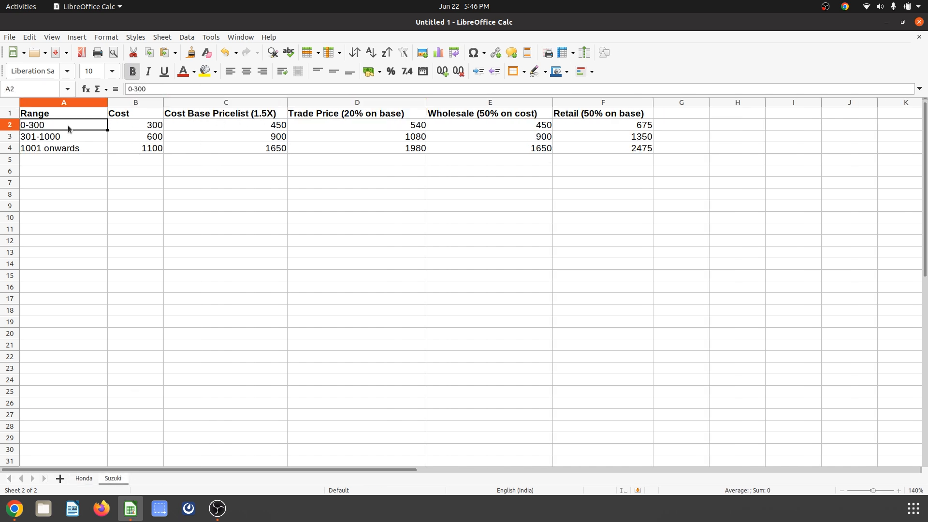
pyautogui.click(51, 139)
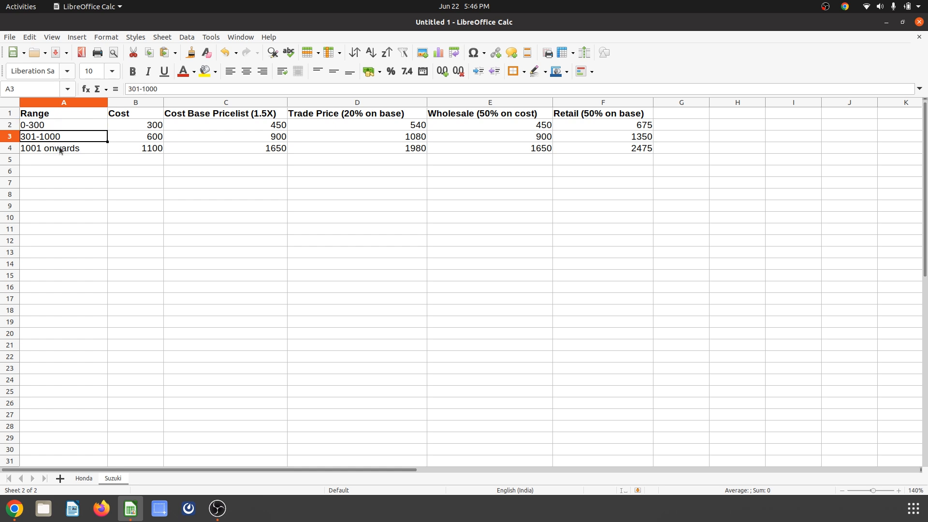
pyautogui.click(60, 149)
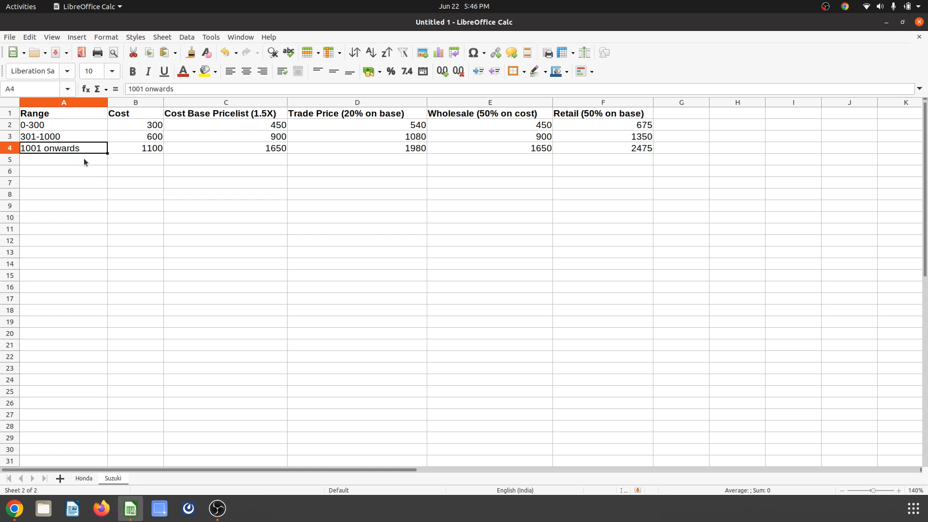
pyautogui.click(86, 126)
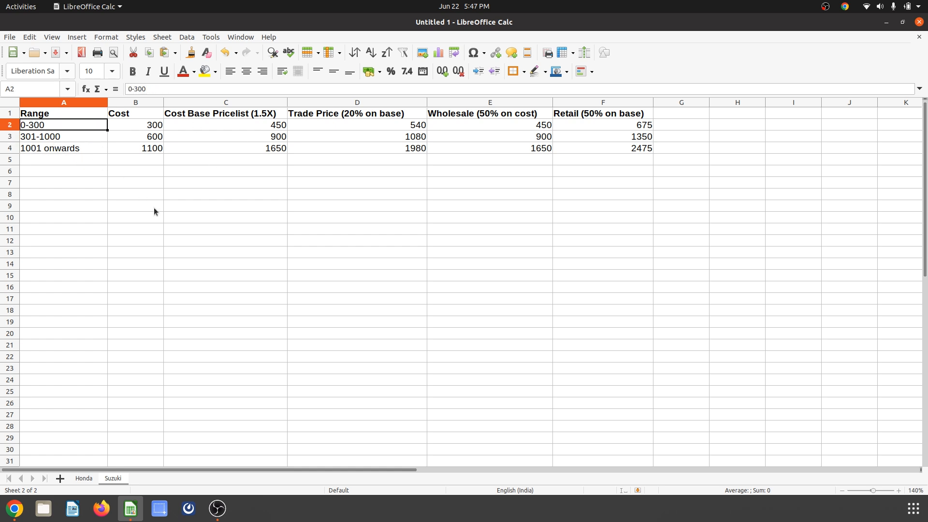
# Switch to the other Odoo window in Chrome, open Sales and start a new quotation.
pyautogui.click(19, 505)
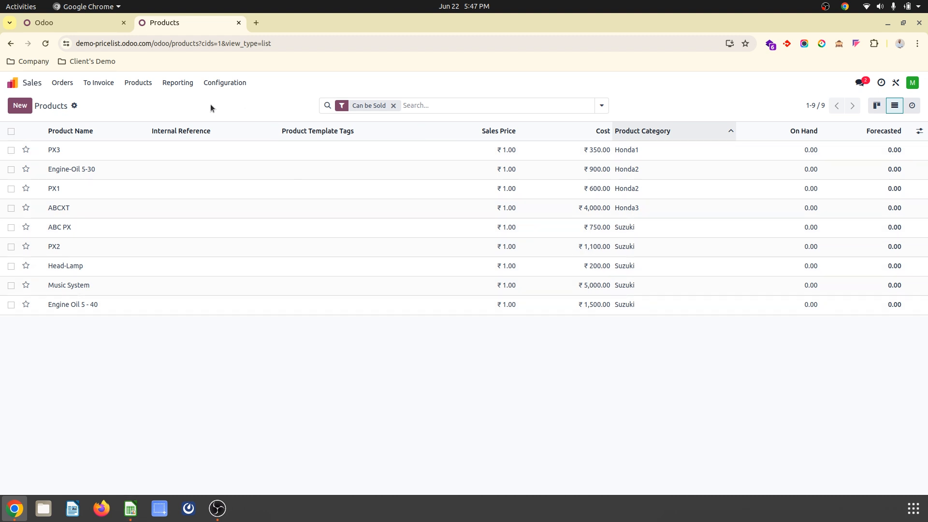
pyautogui.click(79, 19)
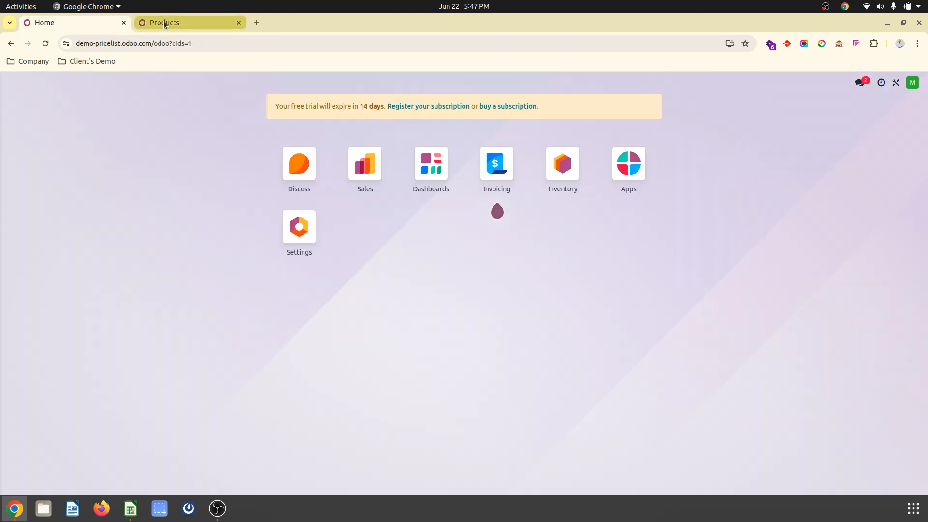
pyautogui.click(163, 21)
pyautogui.click(91, 23)
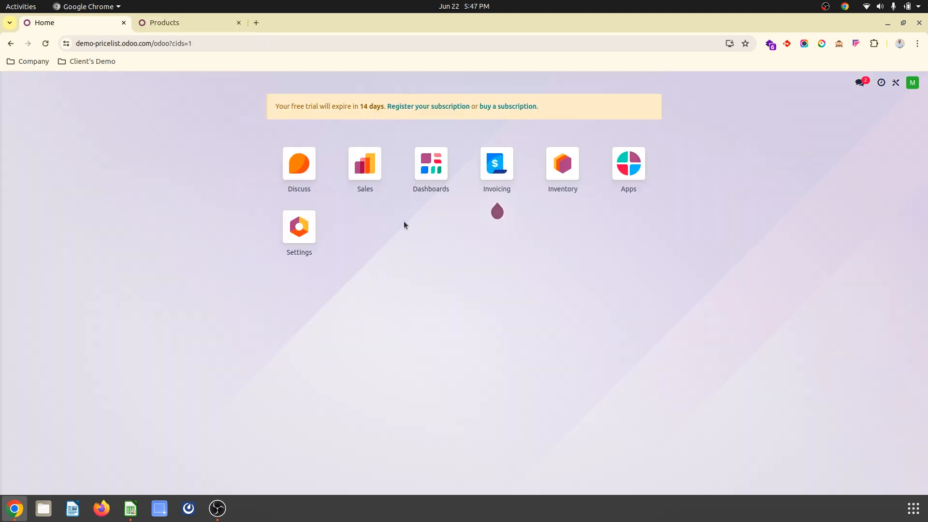
pyautogui.click(365, 164)
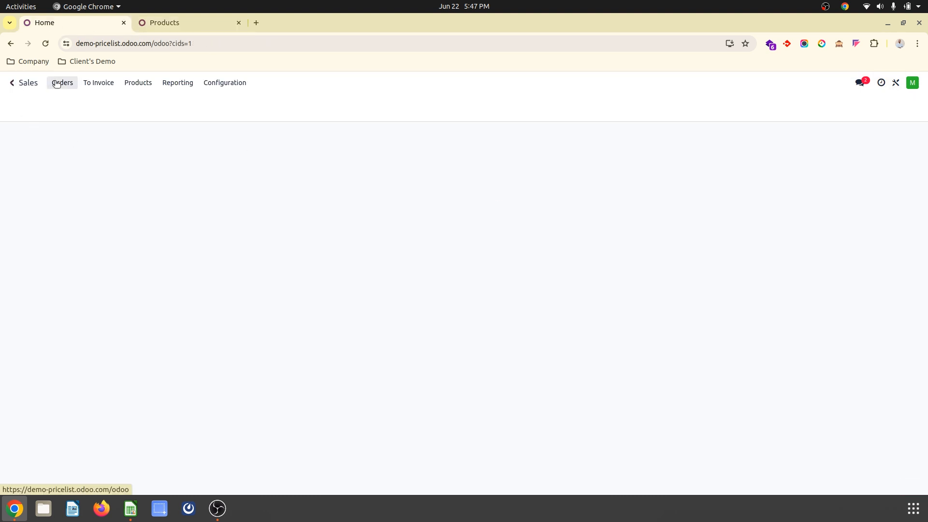
pyautogui.click(179, 203)
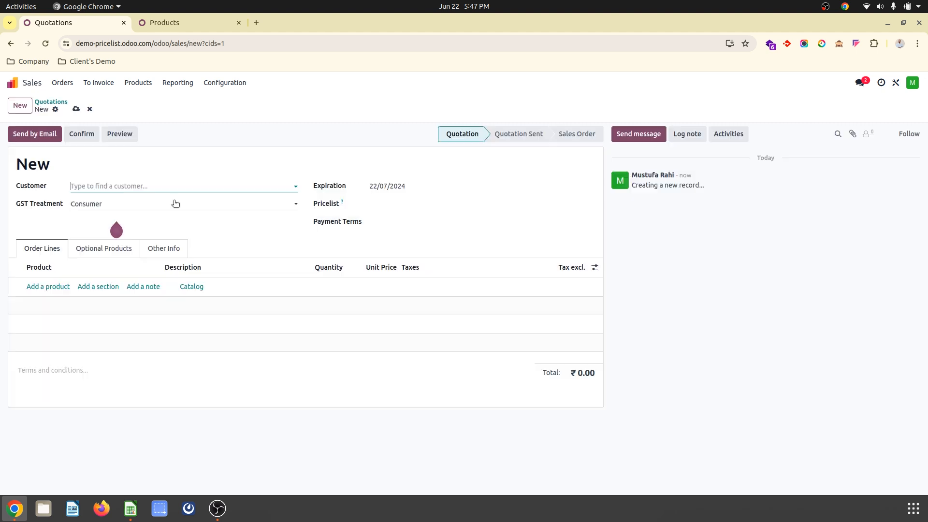
# Set the quotation's customer to C1.
pyautogui.click(162, 186)
pyautogui.write('CUstomer')
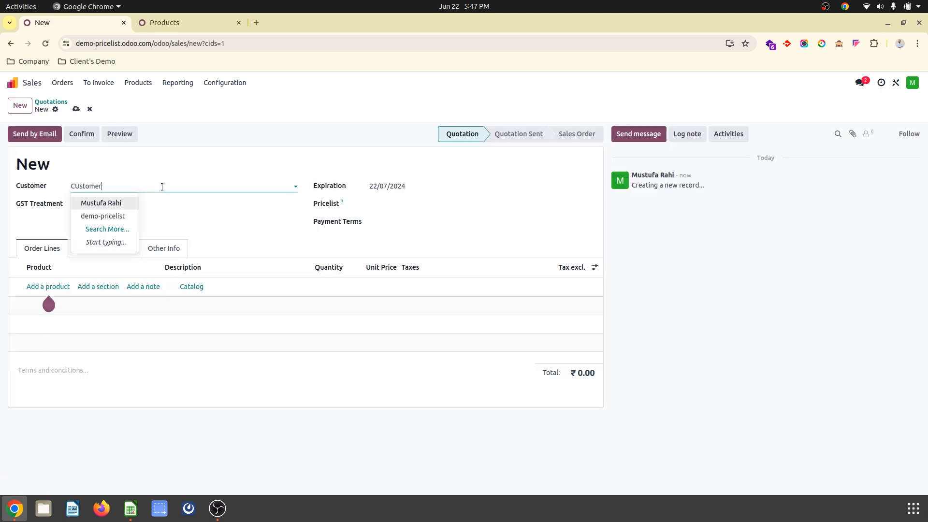
pyautogui.press('BackSpace')
pyautogui.press('BackSpace')
pyautogui.press('BackSpace')
pyautogui.press('BackSpace')
pyautogui.press('BackSpace')
pyautogui.press('BackSpace')
pyautogui.press('BackSpace')
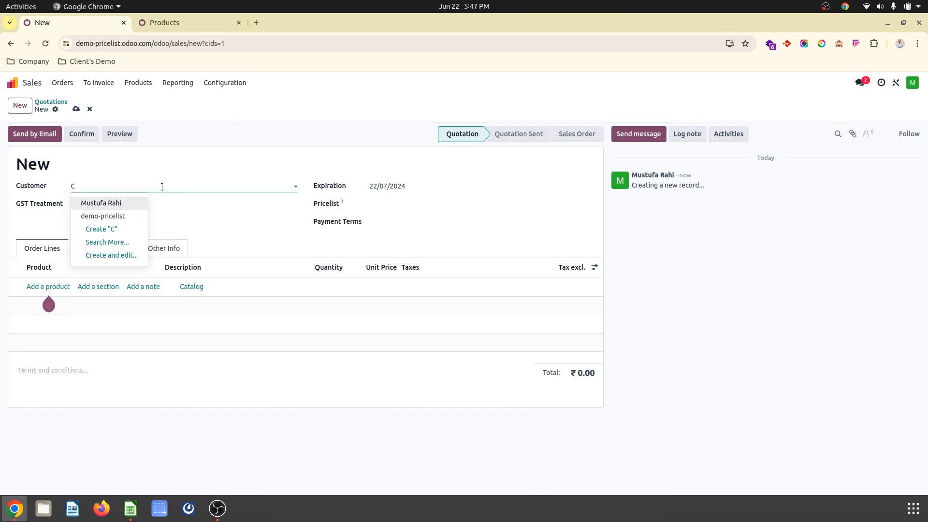
pyautogui.write('1')
pyautogui.click(124, 202)
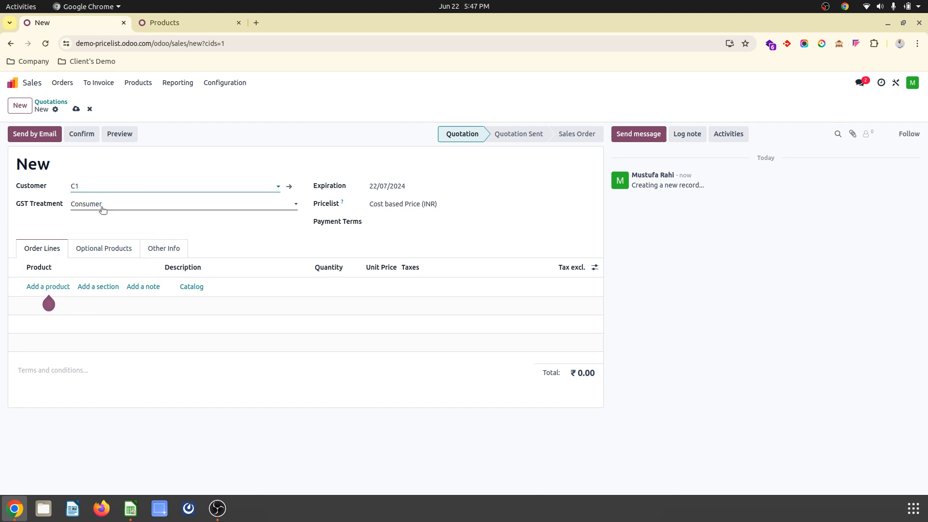
# Add the Honda3 product ABCXT to the order lines through the full product search, keeping the Cost based Price (INR) pricelist.
pyautogui.click(48, 286)
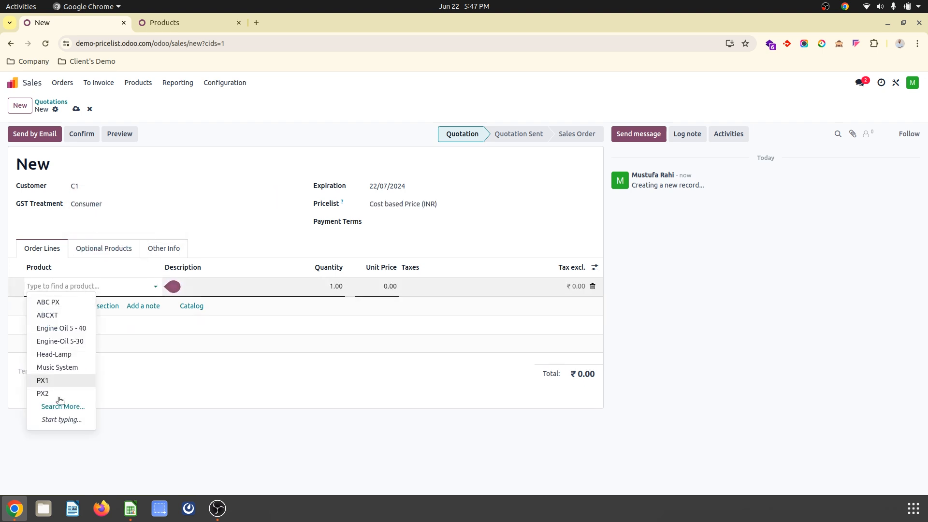
pyautogui.click(62, 406)
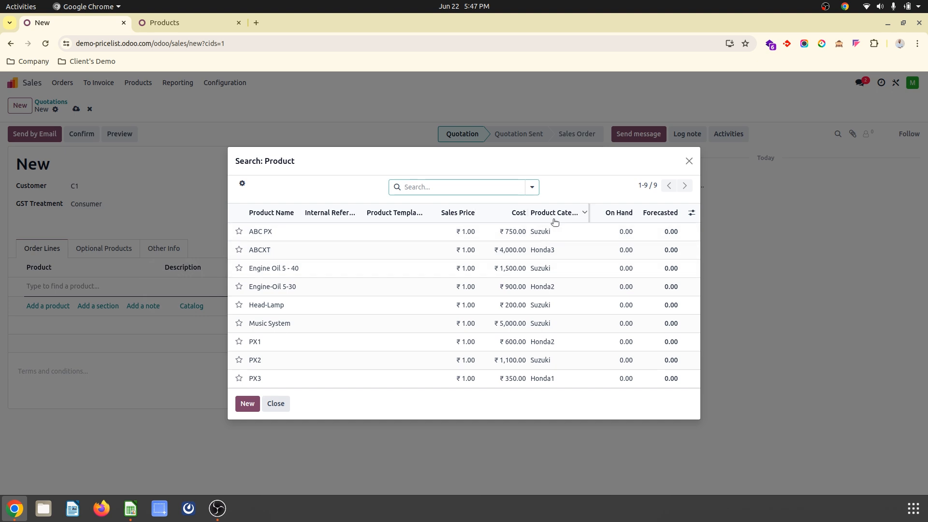
pyautogui.click(547, 254)
pyautogui.click(447, 201)
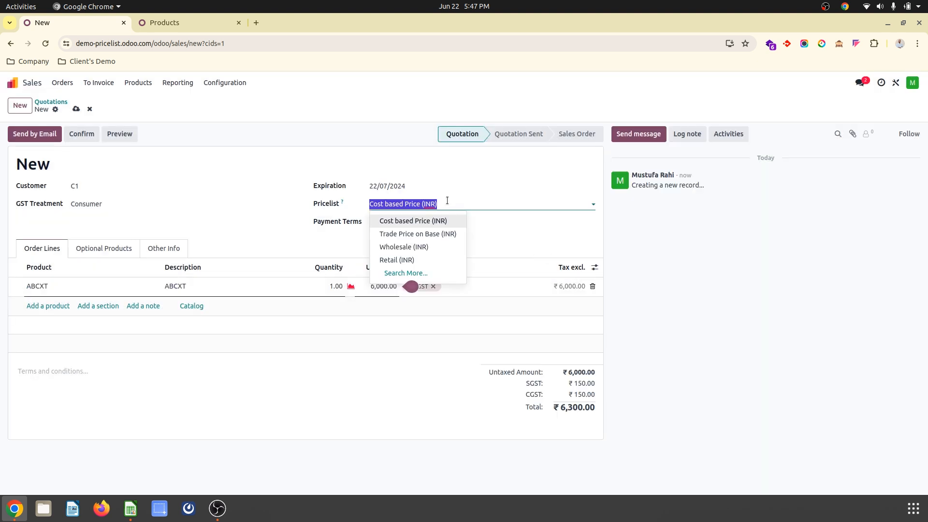
pyautogui.click(447, 200)
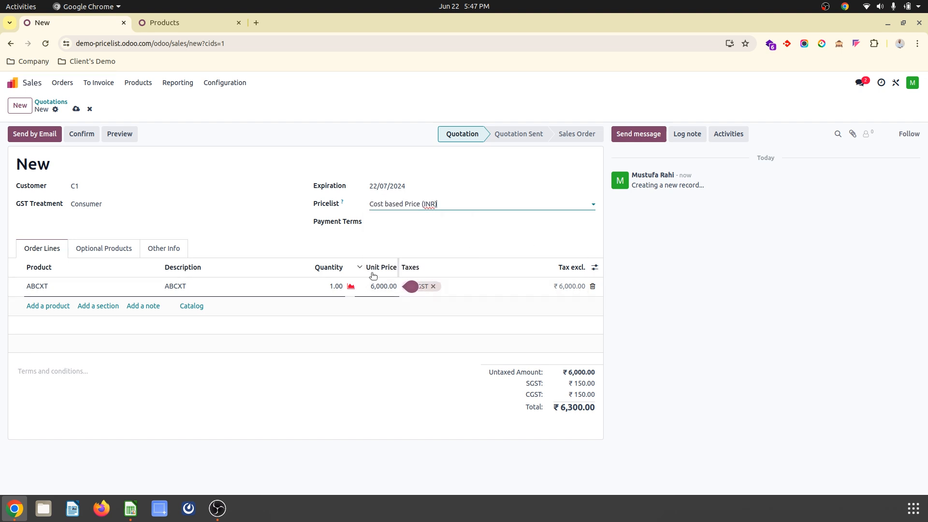
# Switch to Calc and check the cost base price formula for Honda3 on the Honda sheet.
pyautogui.click(131, 508)
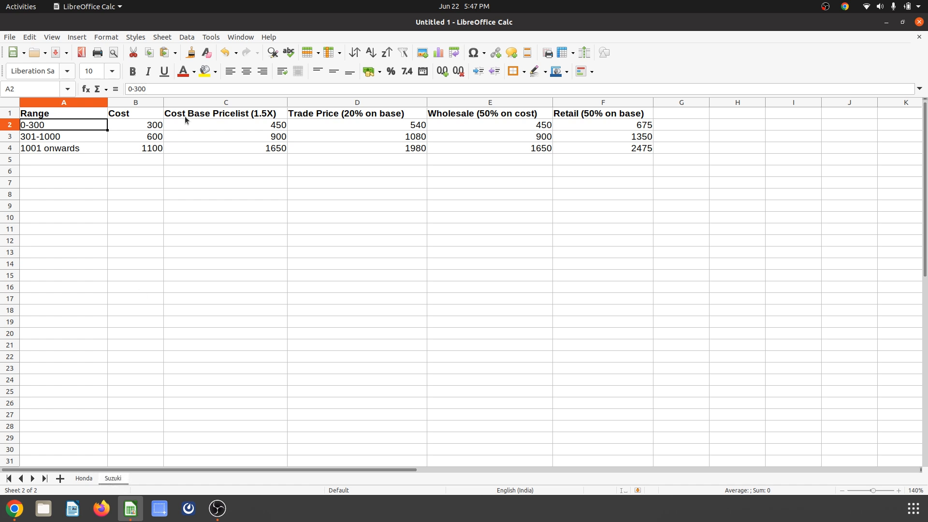
pyautogui.click(208, 125)
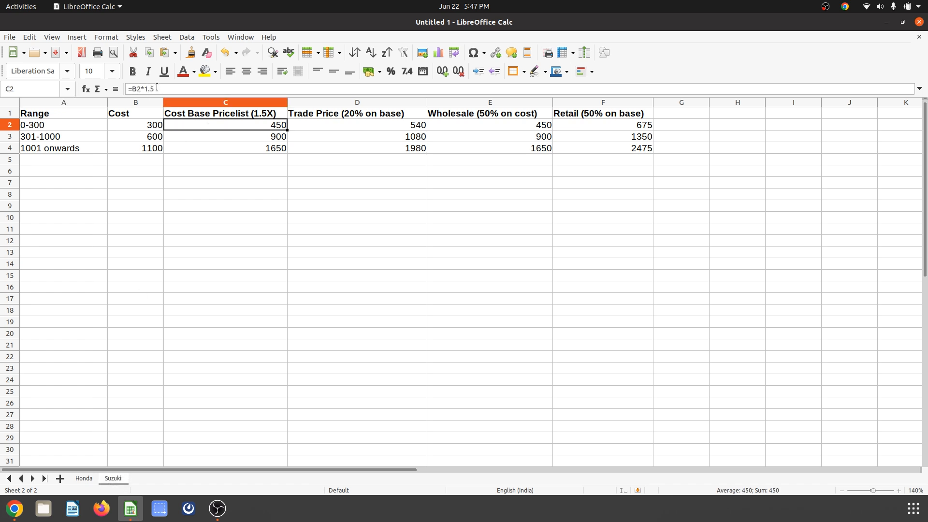
pyautogui.click(84, 478)
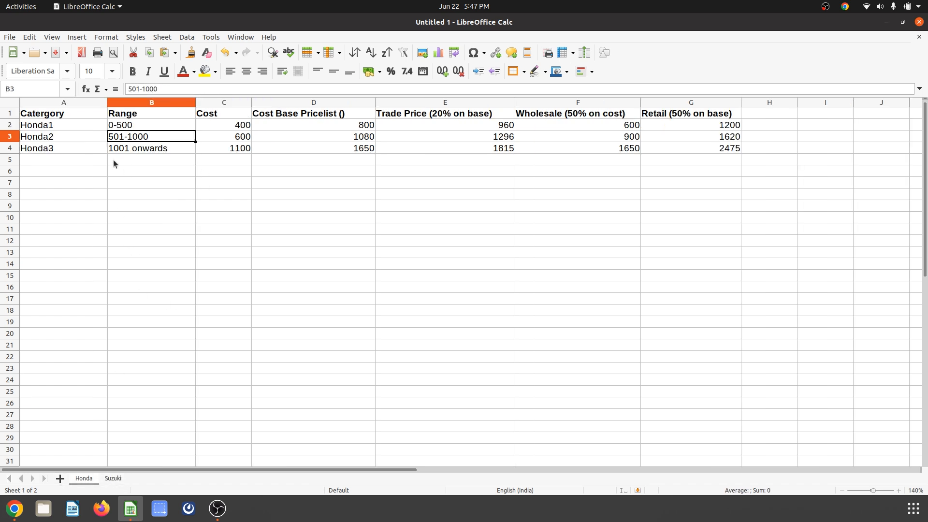
pyautogui.click(318, 150)
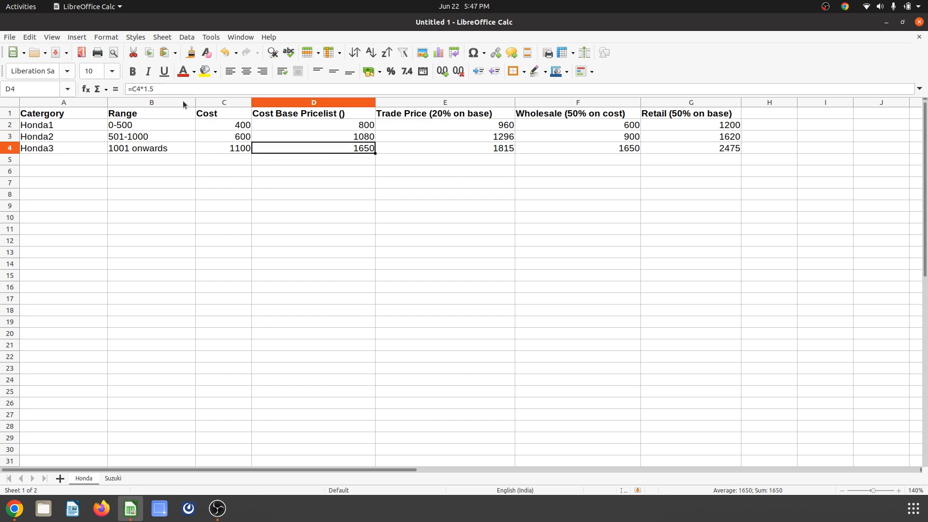
pyautogui.click(234, 153)
pyautogui.click(282, 149)
# Back in Chrome, change the quotation's pricelist to Trade Price on Base (INR) and update the prices.
pyautogui.click(15, 508)
pyautogui.click(485, 206)
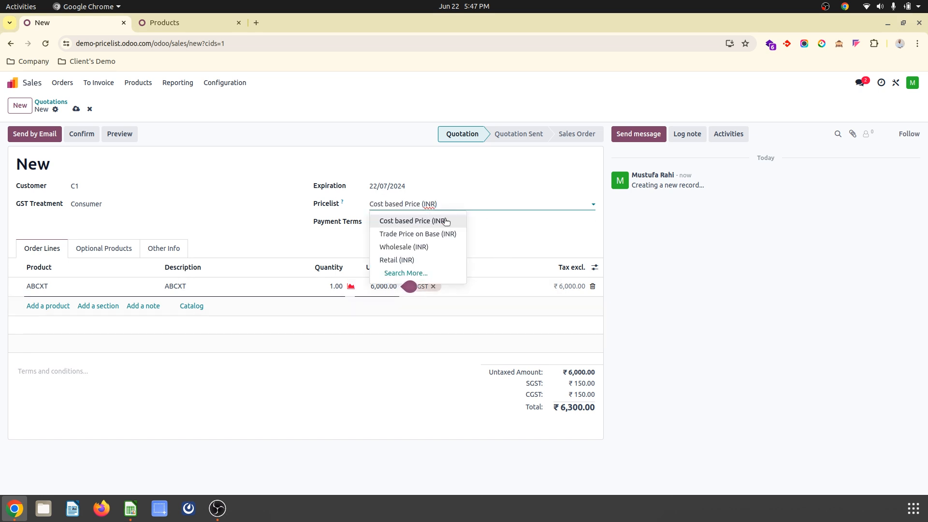
pyautogui.click(434, 234)
pyautogui.click(545, 204)
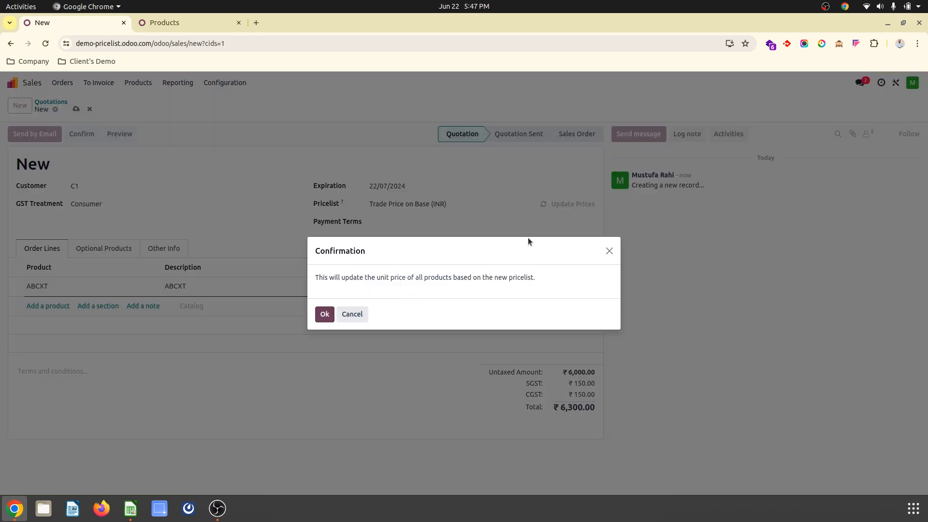
pyautogui.press('Return')
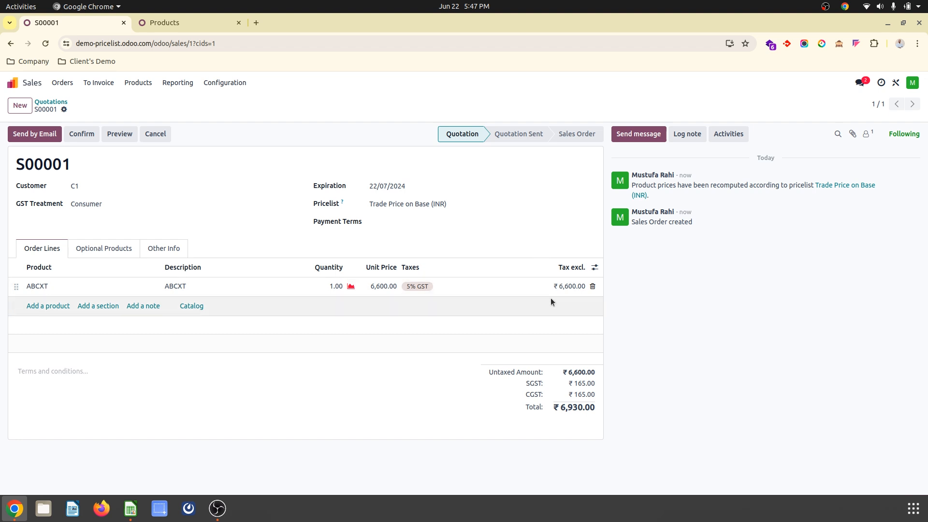
# Switch to Calc and compare Honda3's trade price formula with its cost base price formula.
pyautogui.click(133, 508)
pyautogui.press('Right')
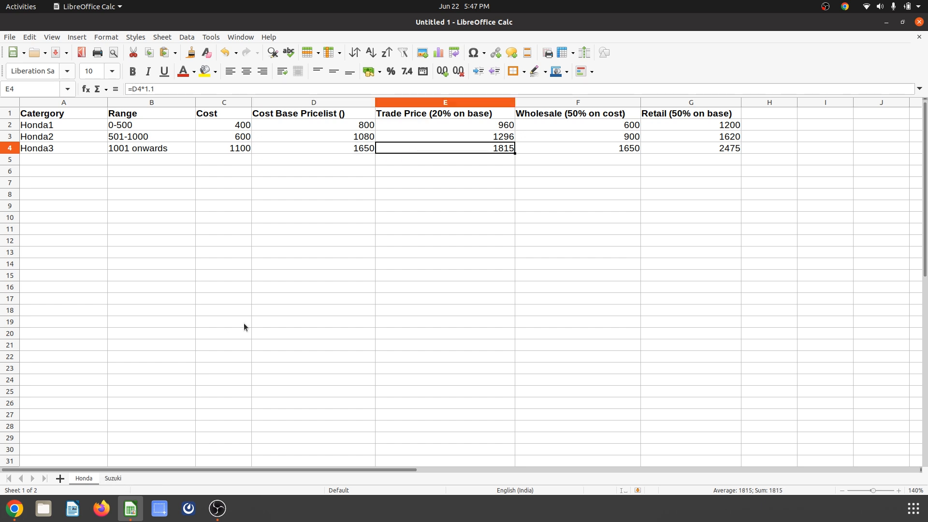
pyautogui.press('Left')
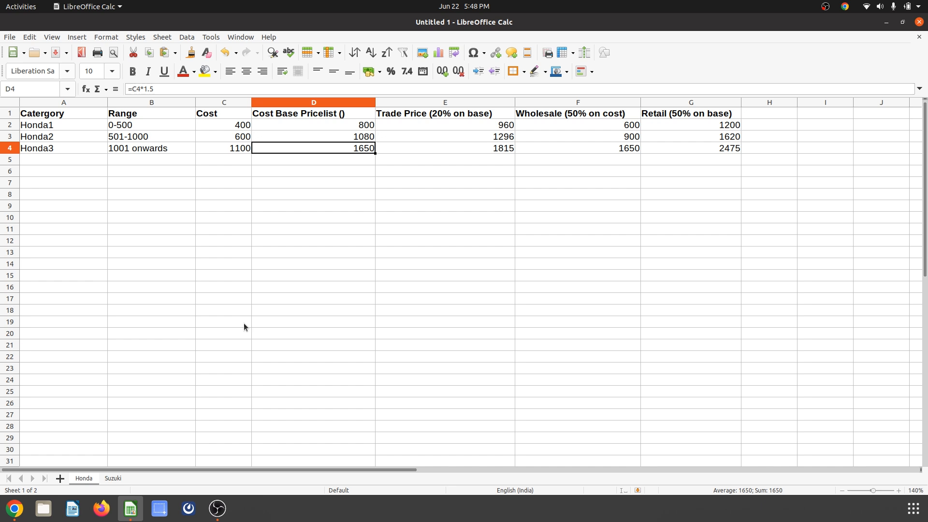
pyautogui.press('Right')
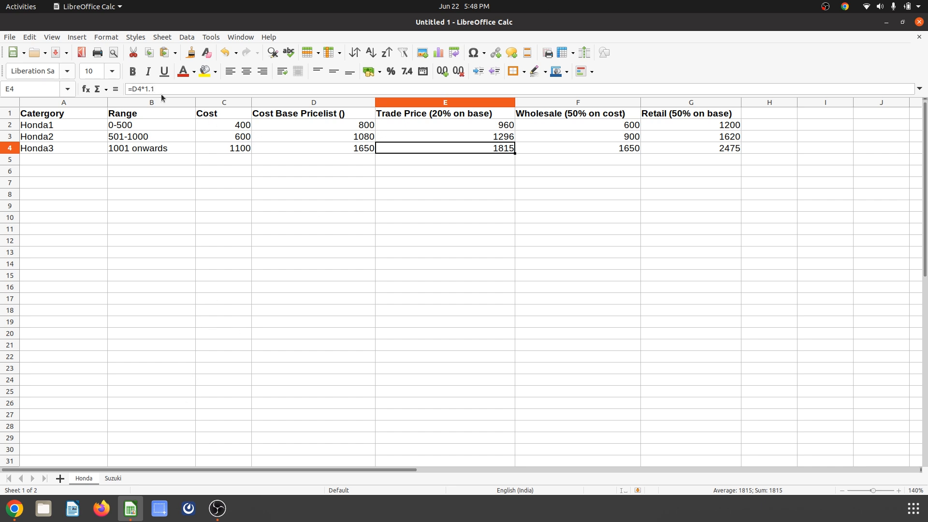
# In Chrome, change the quotation's pricelist to Wholesale (INR) and update the prices; check Honda3's wholesale formula in Calc.
pyautogui.click(15, 508)
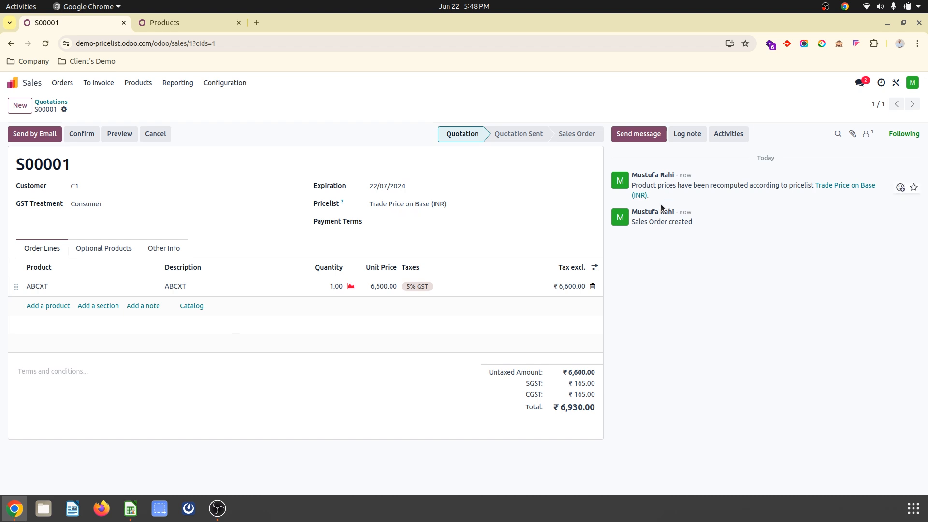
pyautogui.click(459, 203)
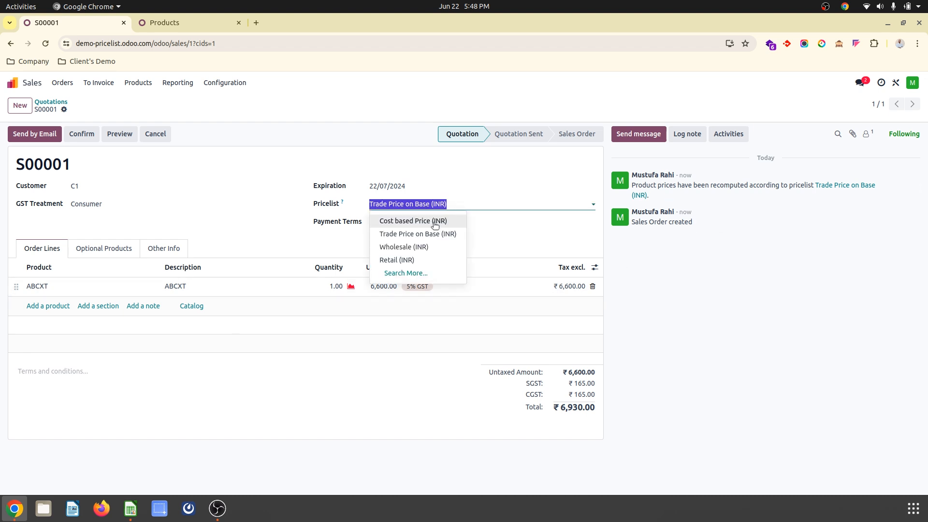
pyautogui.click(427, 246)
pyautogui.click(567, 205)
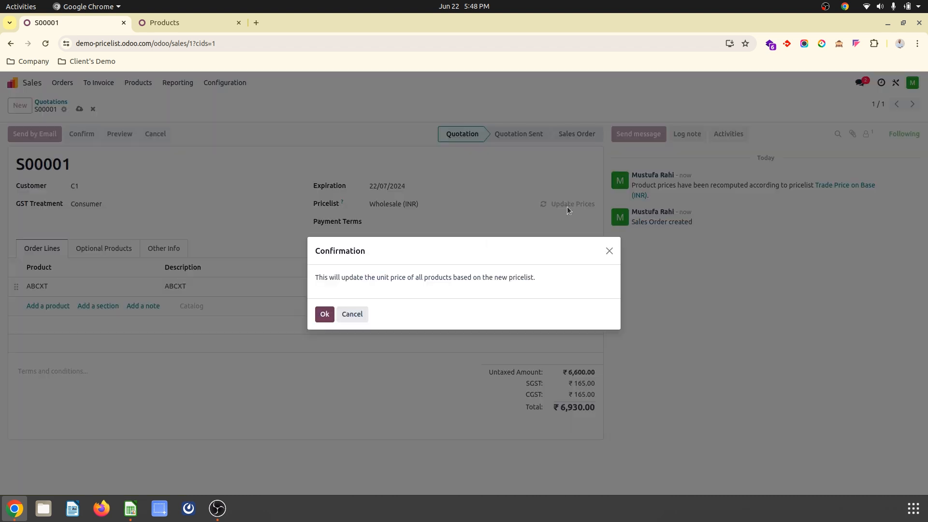
pyautogui.click(324, 314)
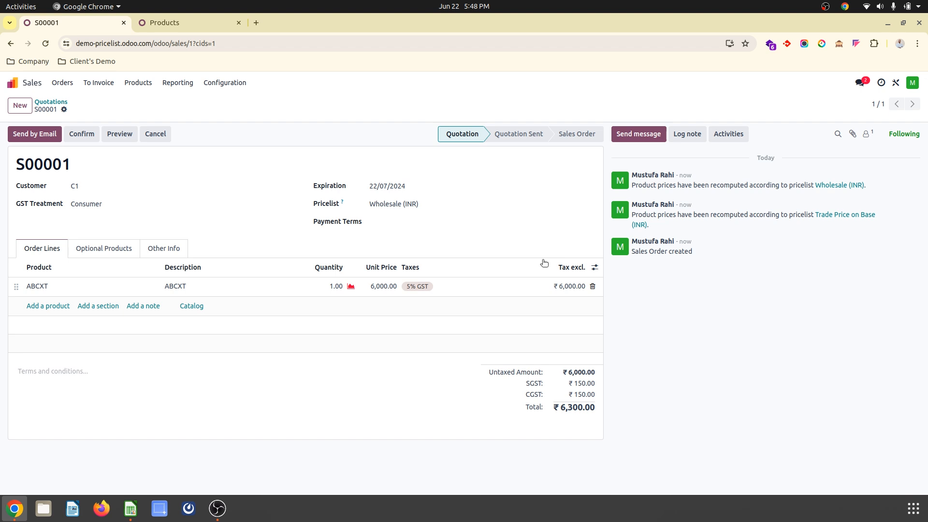
pyautogui.click(130, 508)
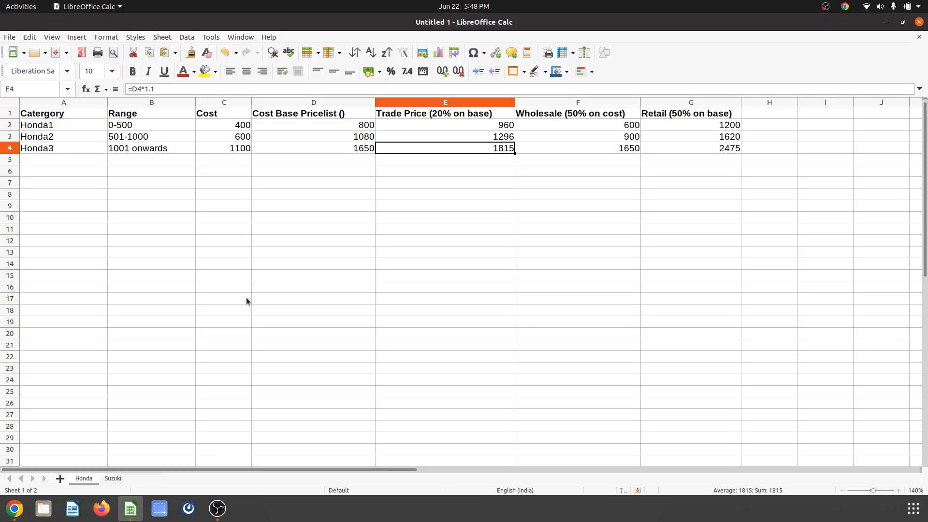
pyautogui.press('Right')
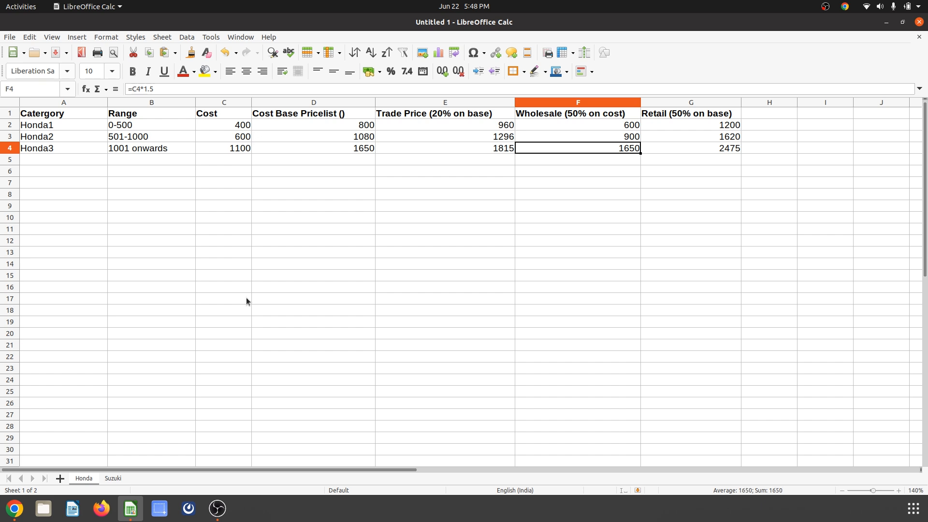
# Compare Honda3's wholesale formula with its cost, and check its retail price formula on the Honda sheet.
pyautogui.press('Left')
pyautogui.press('Left')
pyautogui.press('Left')
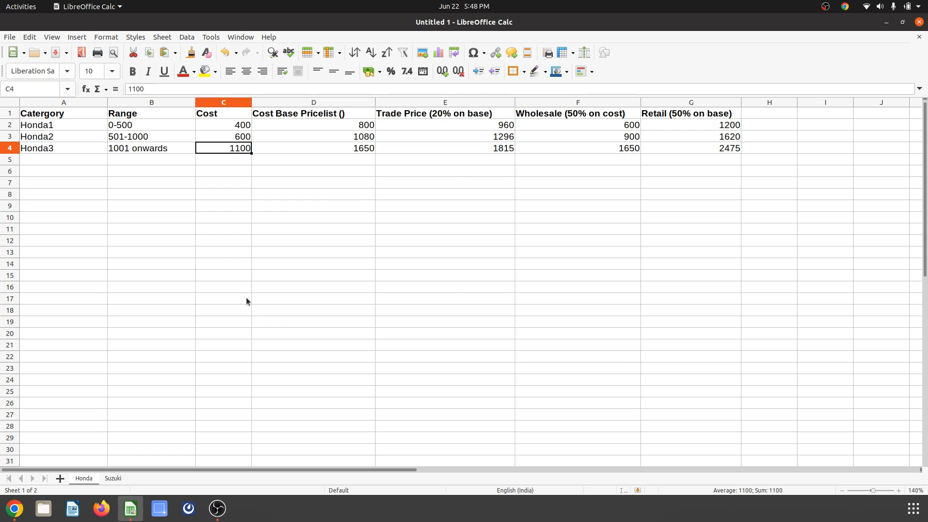
pyautogui.press('Right')
pyautogui.press('Right')
pyautogui.press('Right')
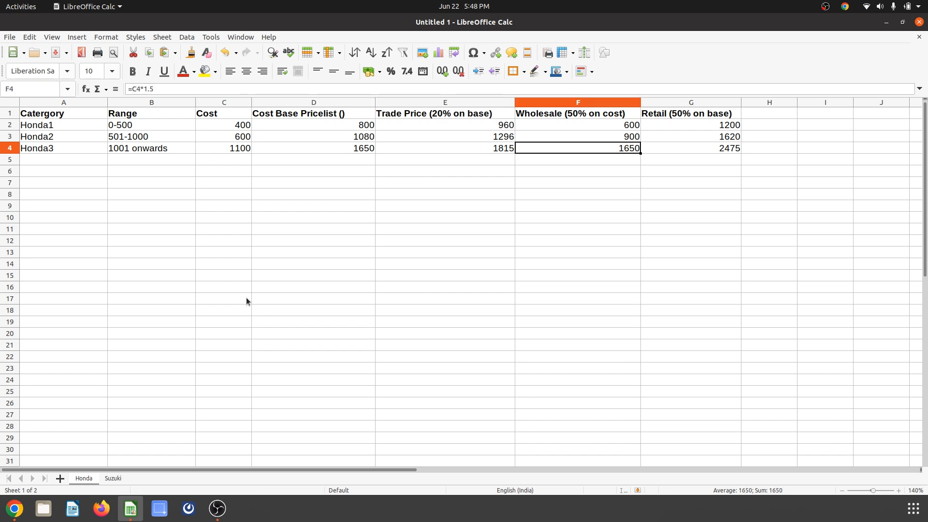
pyautogui.press('Right')
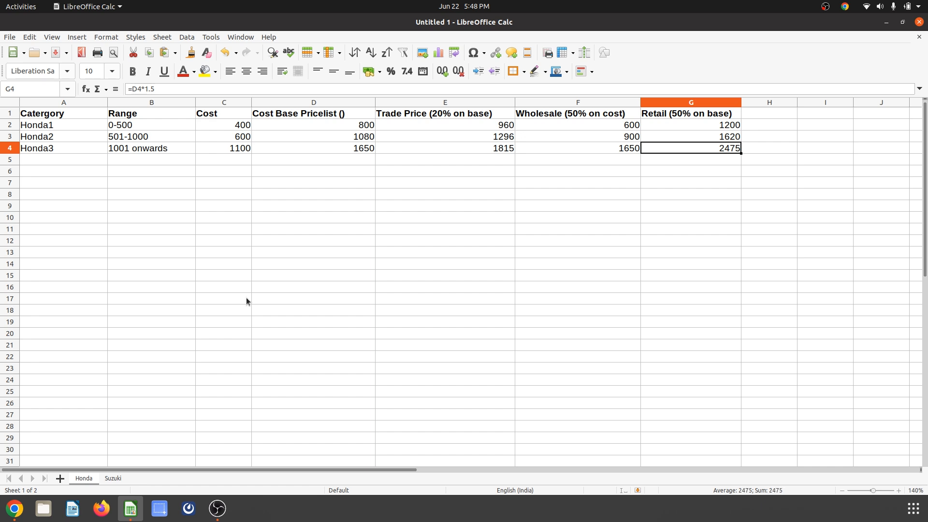
# Switch to Chrome, change the quotation's pricelist to Retail (INR) and update the prices.
pyautogui.click(15, 509)
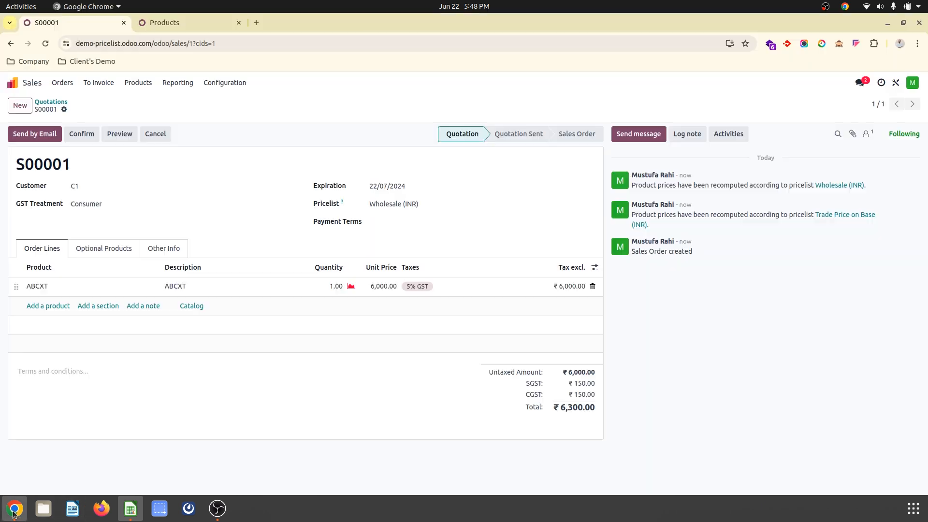
pyautogui.click(499, 203)
pyautogui.press('Down')
pyautogui.press('Return')
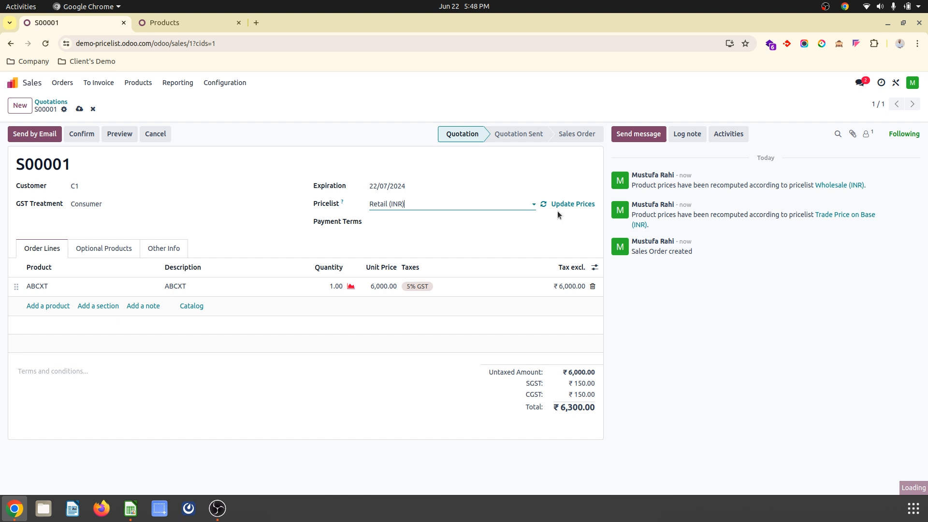
pyautogui.click(576, 205)
pyautogui.click(325, 315)
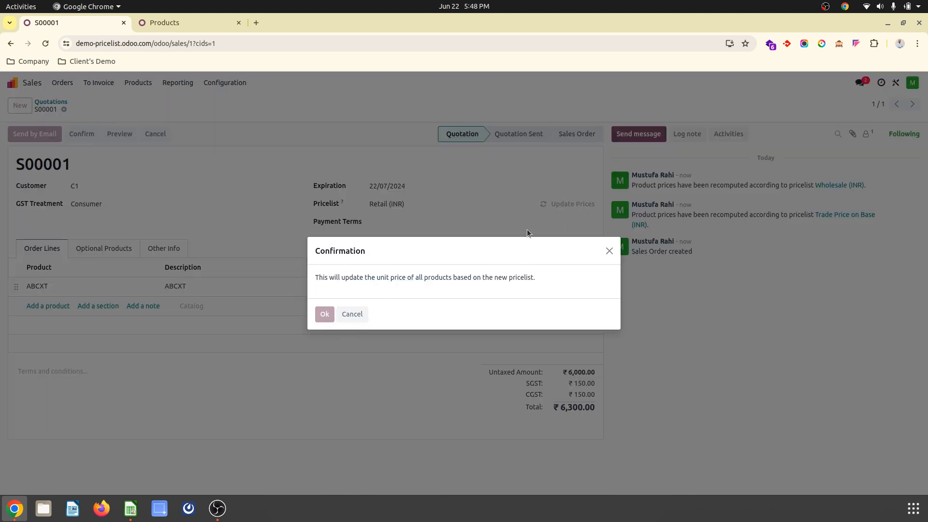
# Switch to Calc, enter a cost of 4000 in C5 and copy Honda3's cost base price formula into D5.
pyautogui.click(131, 507)
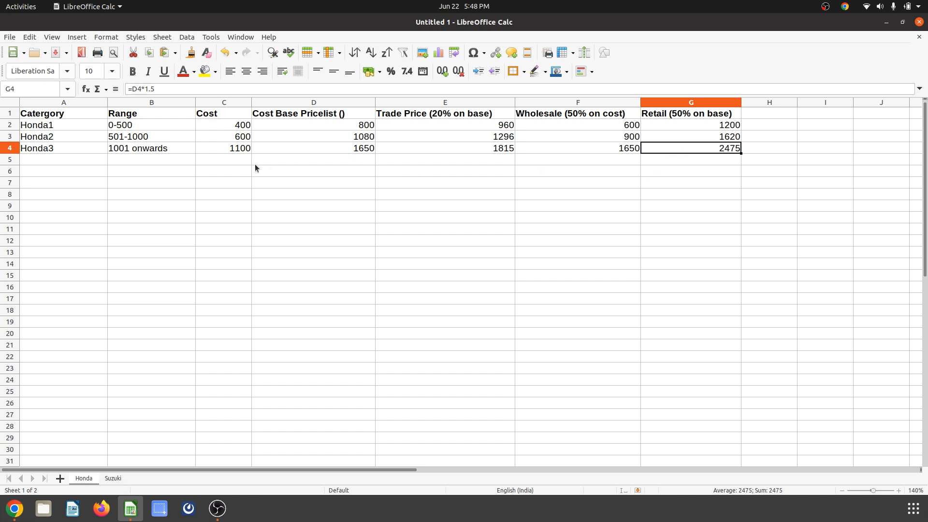
pyautogui.click(232, 159)
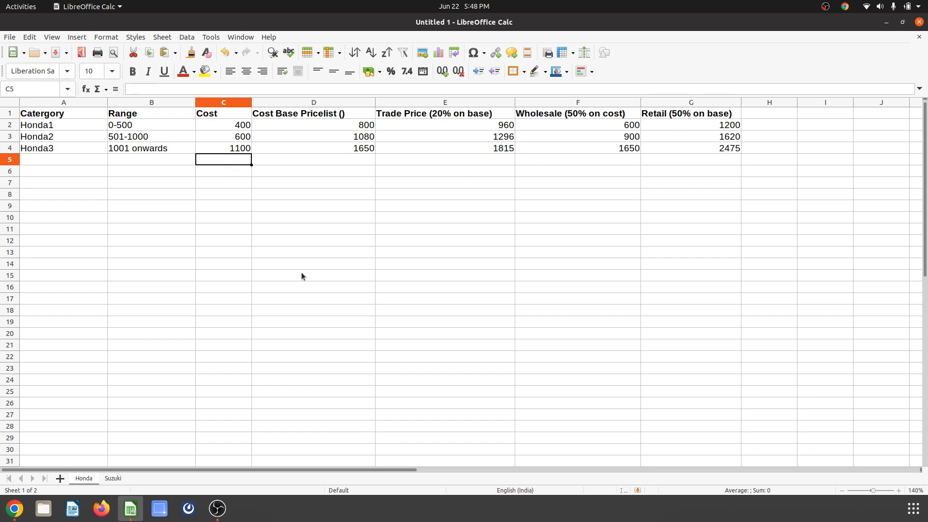
pyautogui.write('4000')
pyautogui.press('Tab')
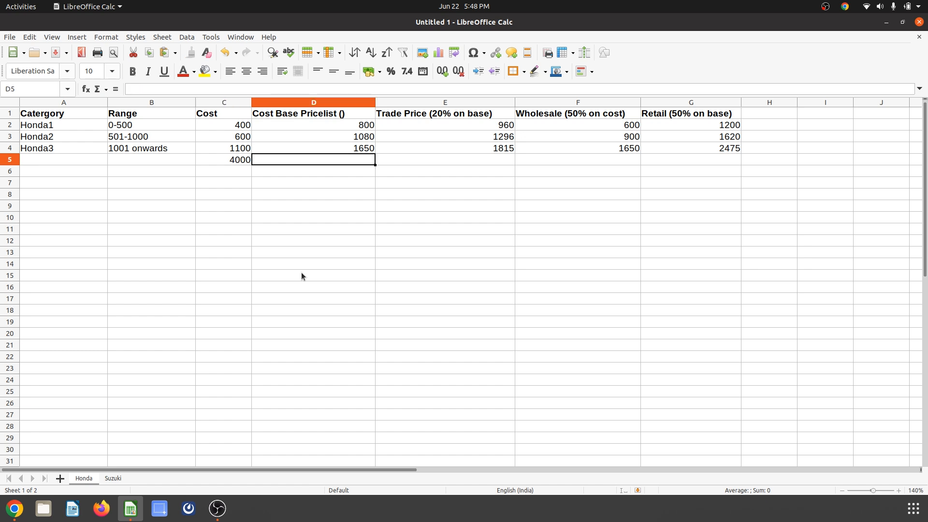
pyautogui.press('Up')
pyautogui.hotkey('ctrl', 'c')
pyautogui.press('Down')
pyautogui.hotkey('ctrl', 'v')
pyautogui.press('Right')
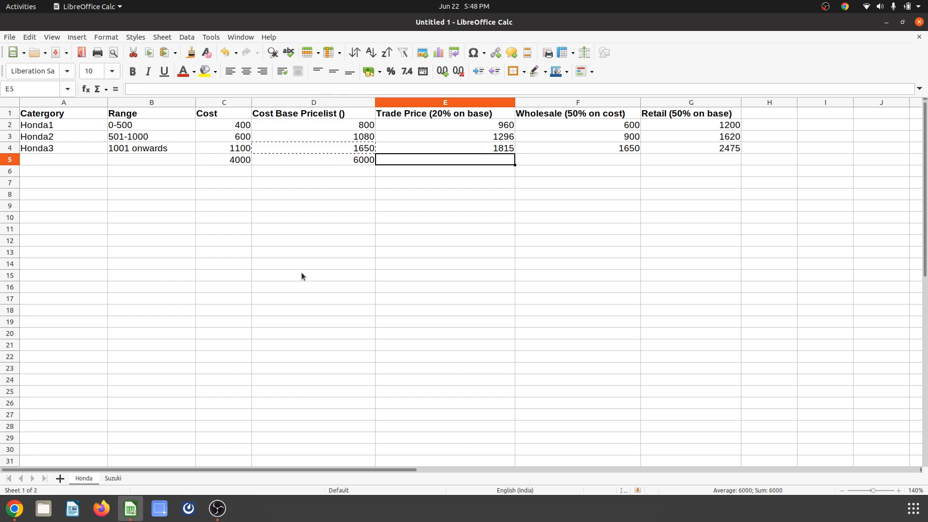
# Copy Honda3's retail price formula from G4 into G5 for the 4000 cost row.
pyautogui.press('Right')
pyautogui.press('Right')
pyautogui.press('Right')
pyautogui.press('Up')
pyautogui.press('Left')
pyautogui.hotkey('ctrl', 'c')
pyautogui.press('Down')
pyautogui.hotkey('ctrl', 'v')
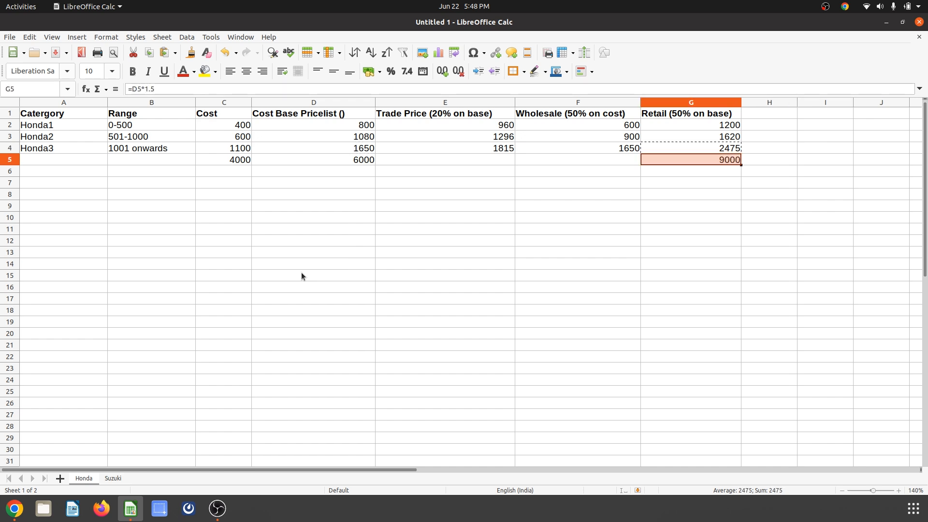
pyautogui.press('Down')
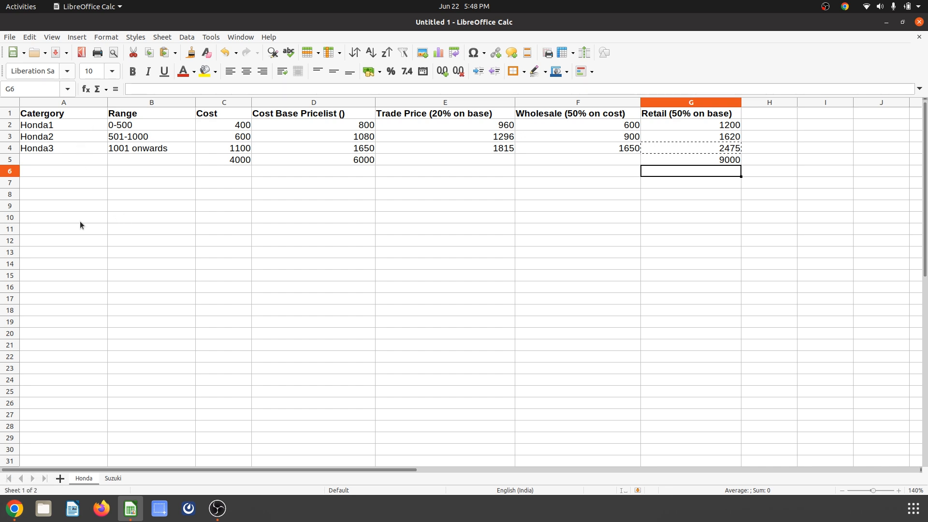
# Look at the price table on the Suzuki sheet, and return to the Products list in Chrome.
pyautogui.click(116, 480)
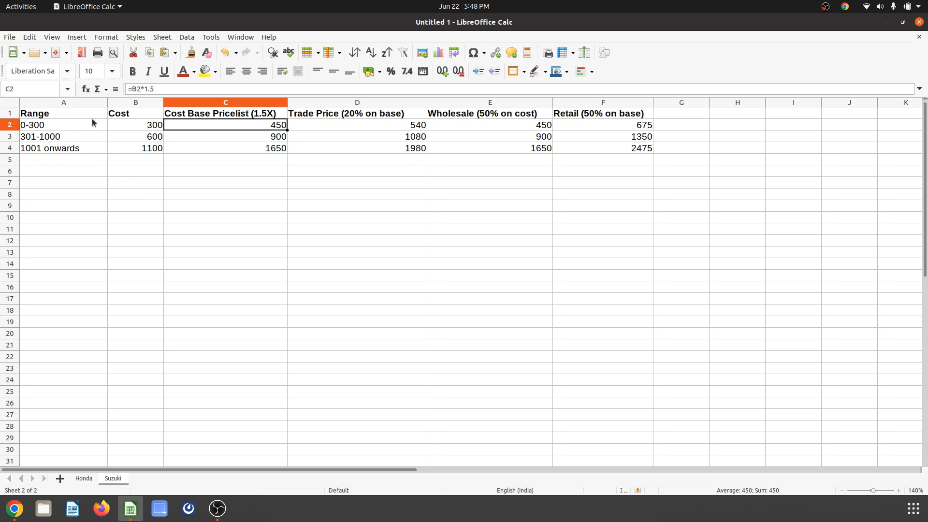
pyautogui.click(21, 507)
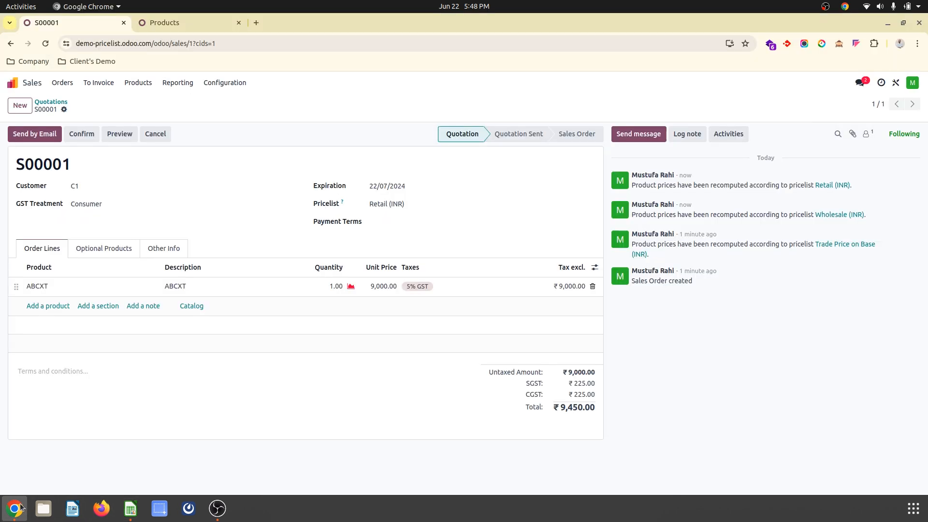
pyautogui.click(149, 23)
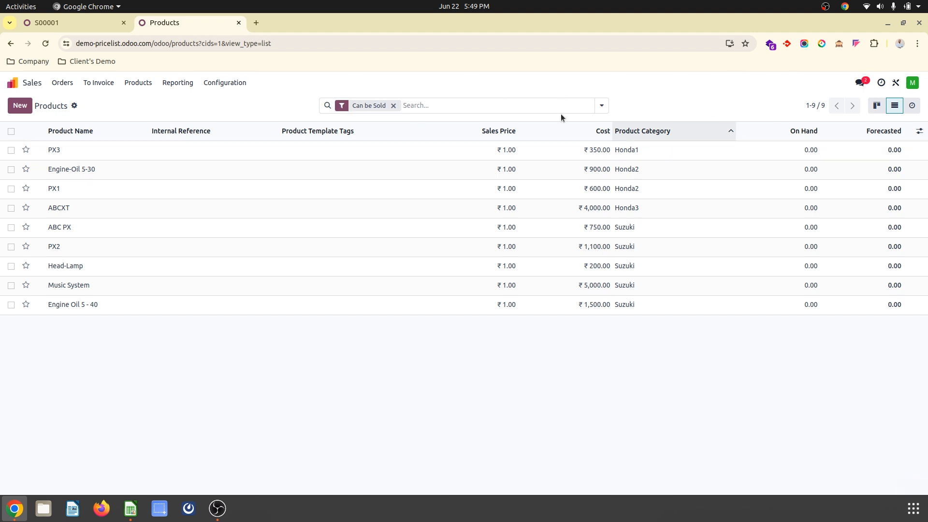
# Create a new automation rule for products in Studio, name it "Cost update" and open its trigger choices.
pyautogui.click(701, 101)
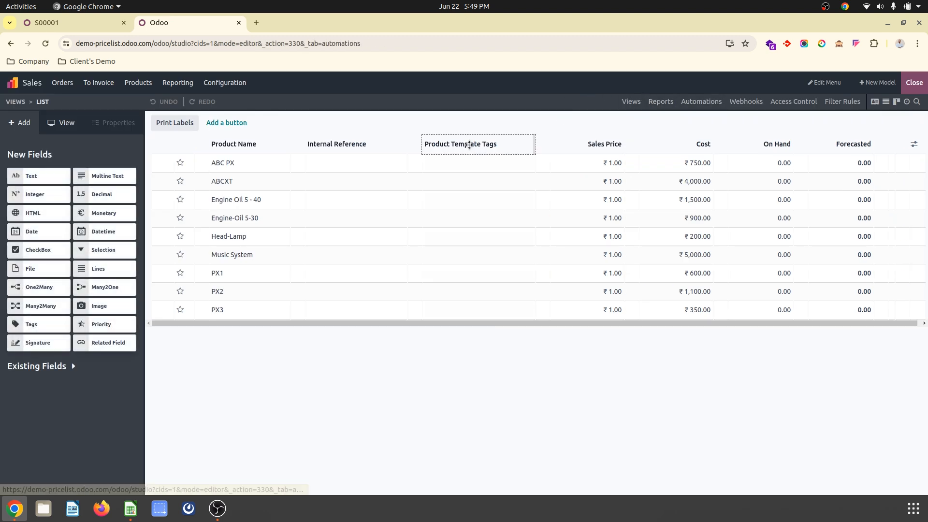
pyautogui.click(464, 277)
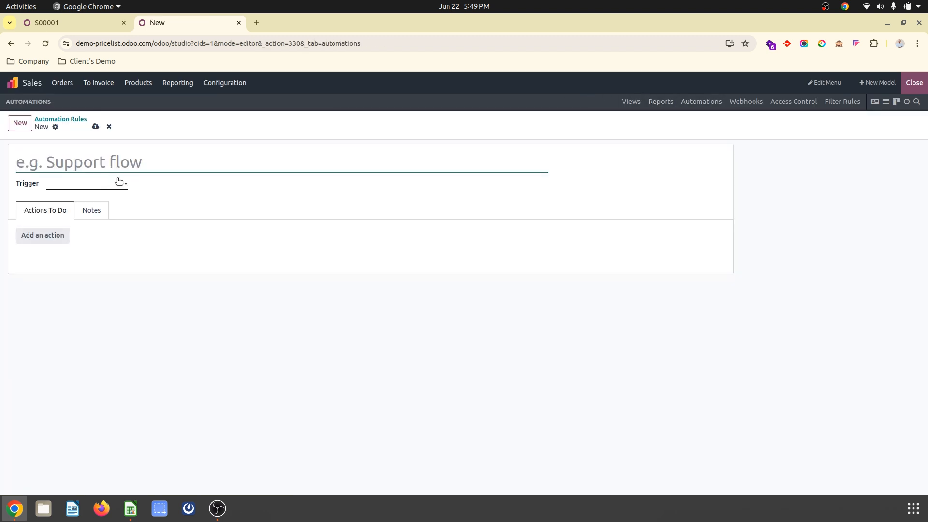
pyautogui.write('Cost ')
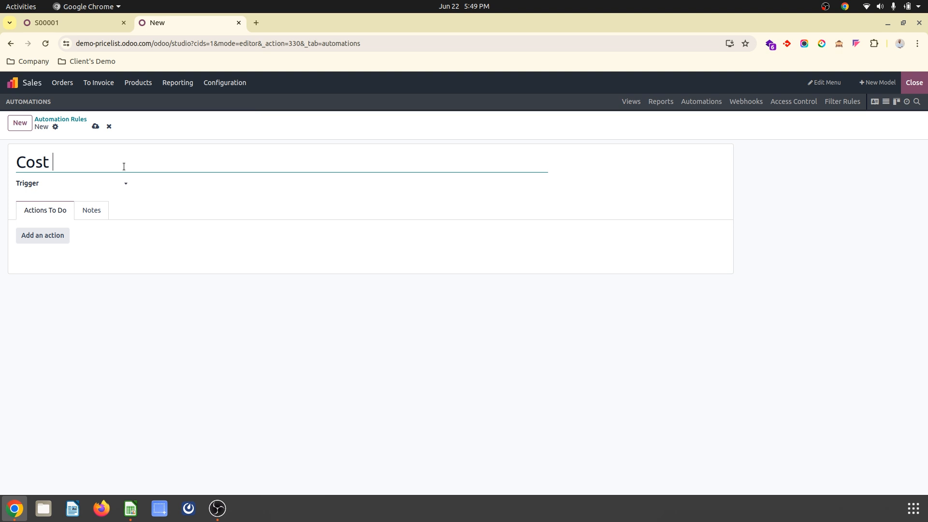
pyautogui.write('update')
pyautogui.click(105, 187)
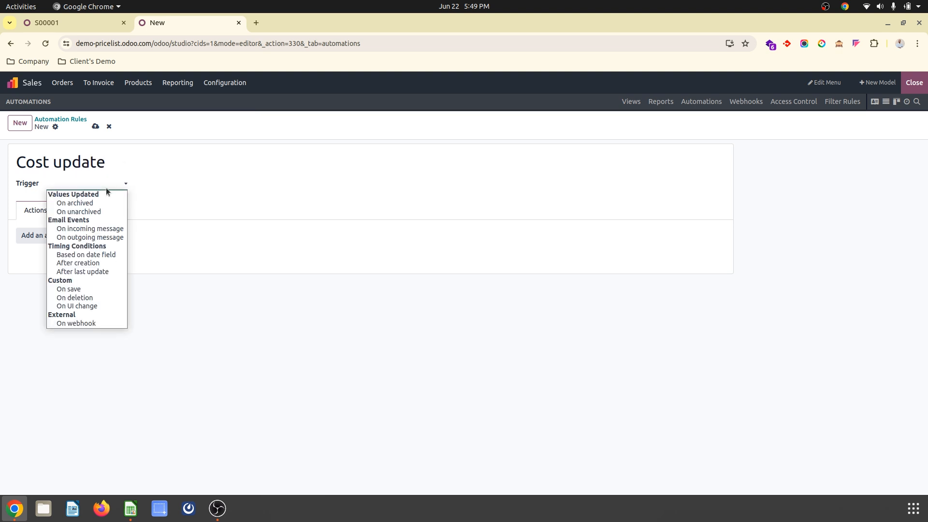
# Set the Cost update rule's trigger to On save and add the condition Product Category is in All.
pyautogui.click(91, 290)
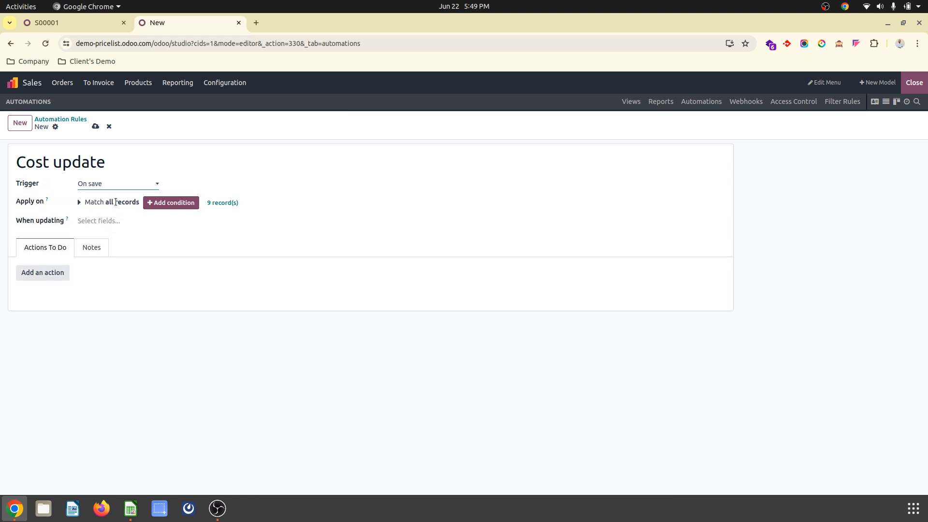
pyautogui.click(143, 220)
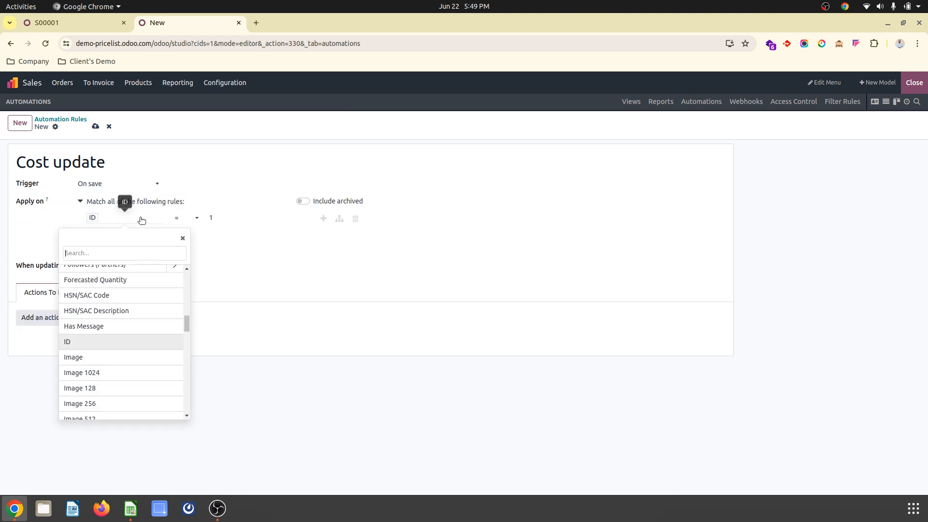
pyautogui.write('prod')
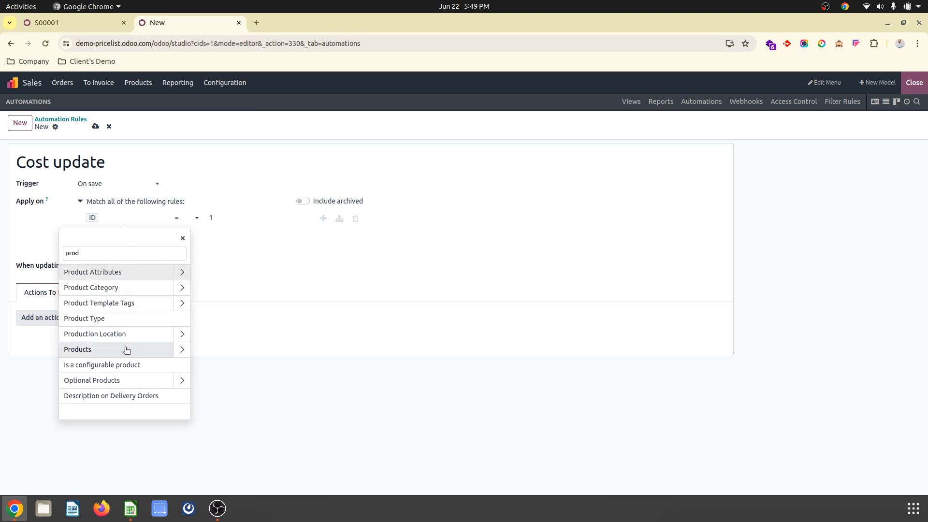
pyautogui.click(136, 288)
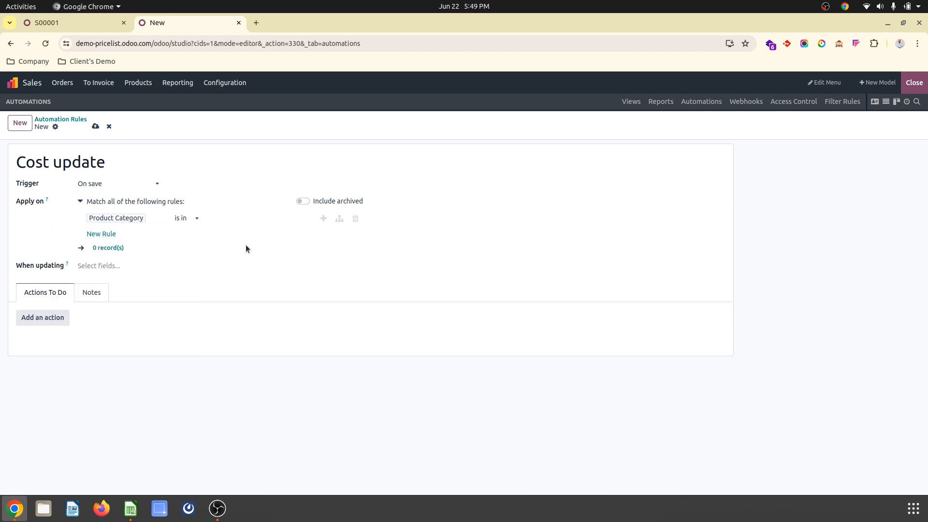
pyautogui.click(230, 216)
pyautogui.click(232, 233)
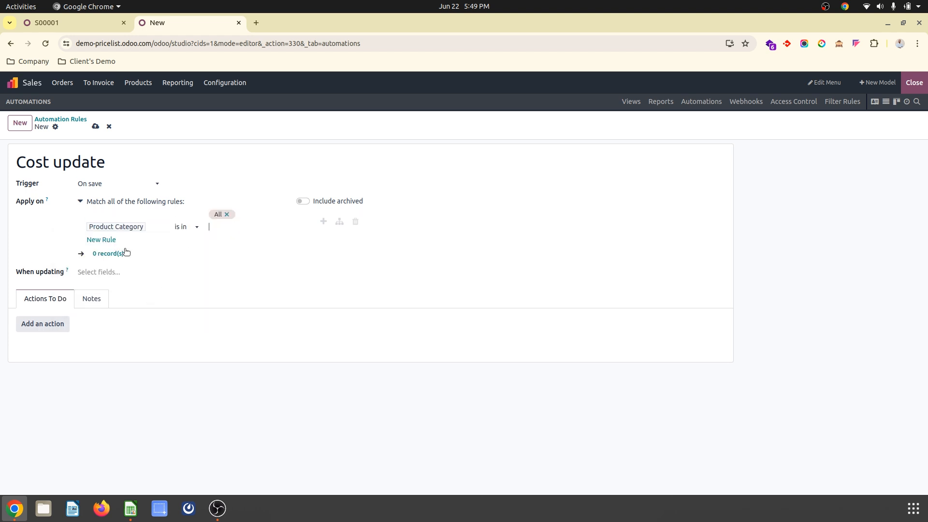
# Add a second condition to the rule requiring Cost is between 1 and 300.
pyautogui.click(104, 240)
pyautogui.click(123, 245)
pyautogui.write('co')
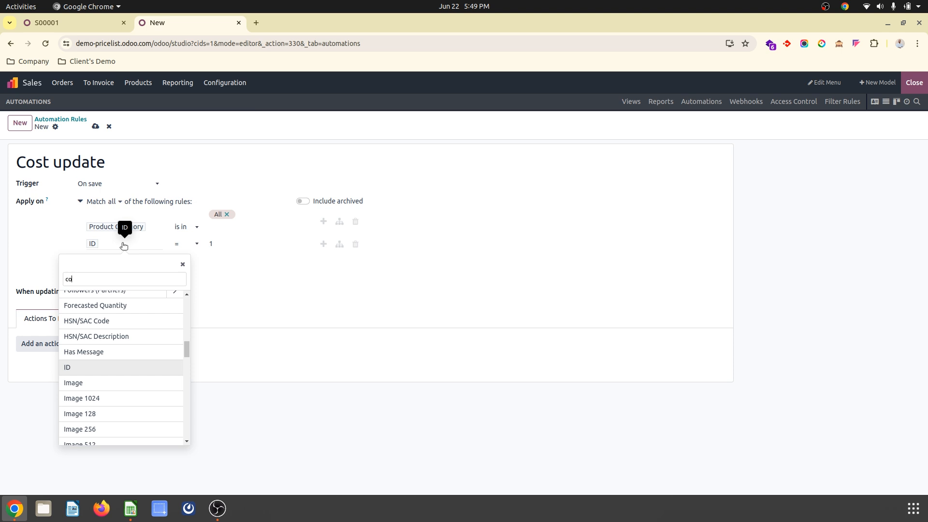
pyautogui.write('s')
pyautogui.click(114, 292)
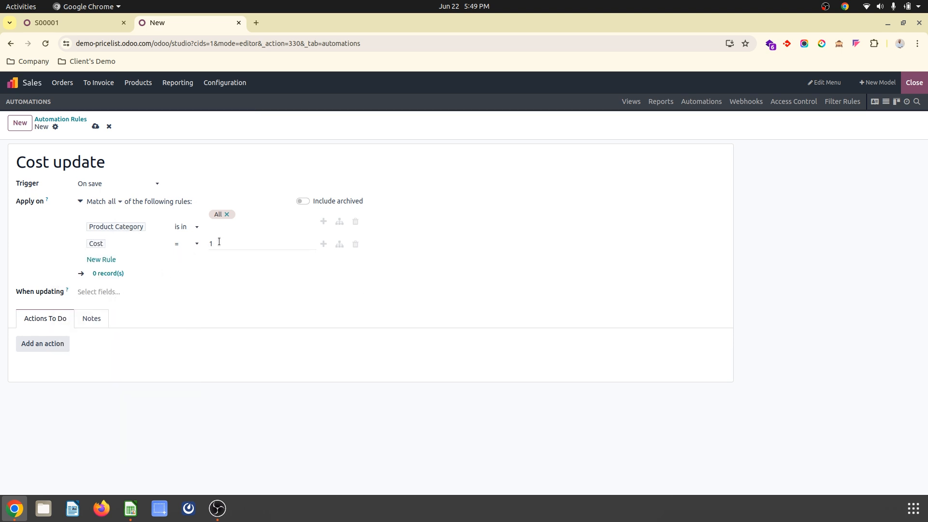
pyautogui.click(192, 244)
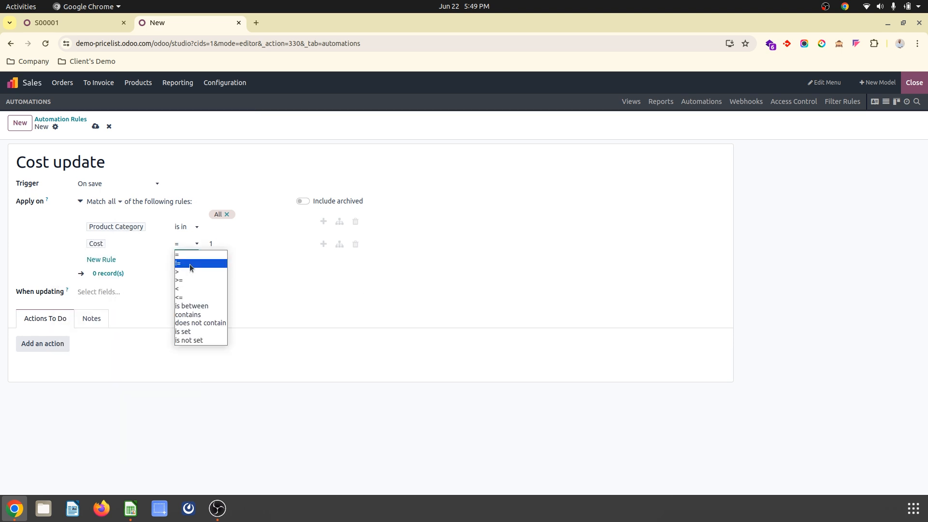
pyautogui.click(189, 307)
pyautogui.click(287, 244)
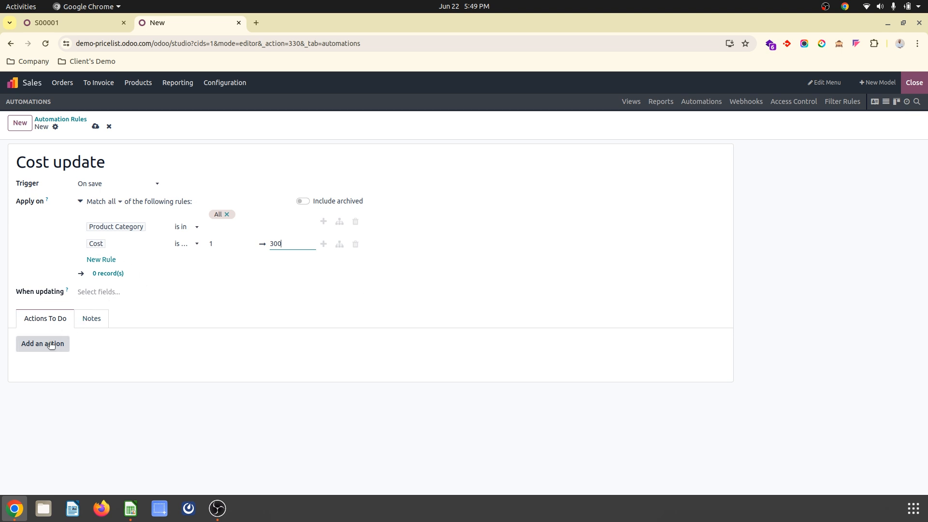
# Add an Update Record action that sets Product Category to Suzuki, and save the automation rule.
pyautogui.click(77, 346)
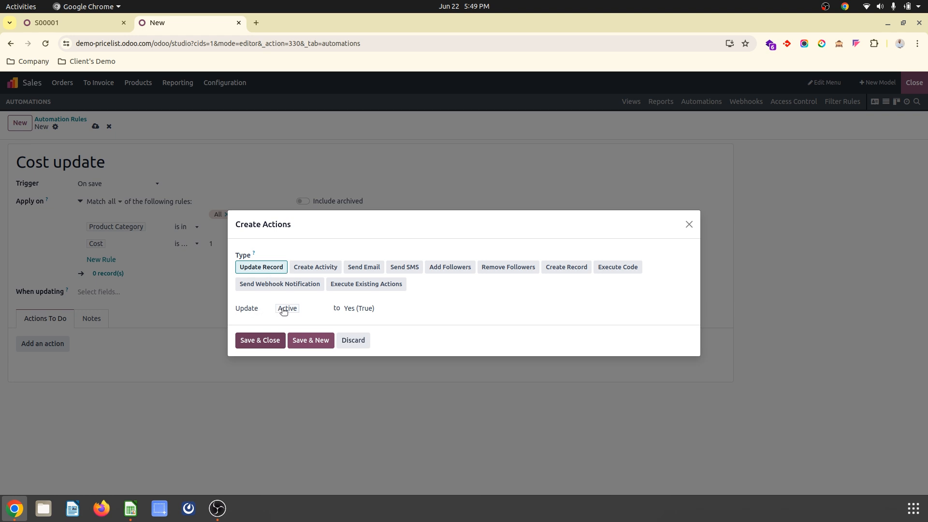
pyautogui.click(298, 311)
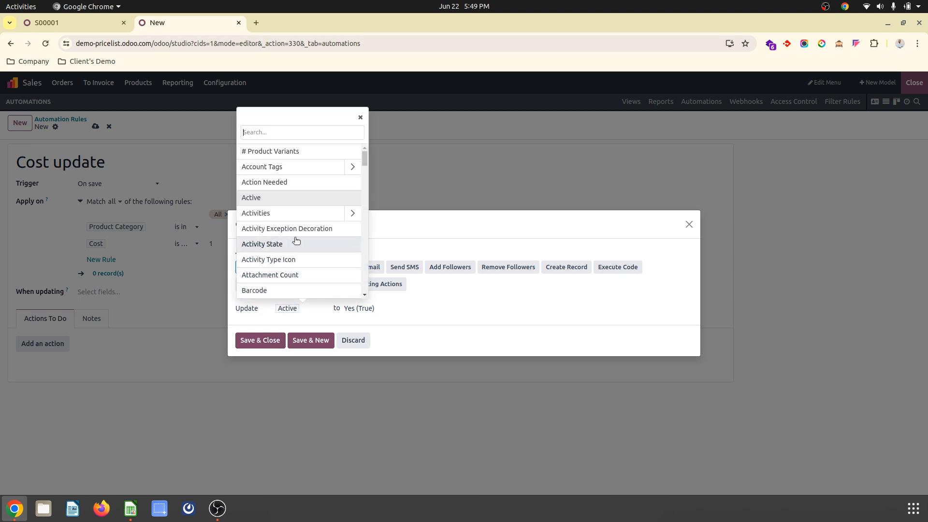
pyautogui.write('ct Cate')
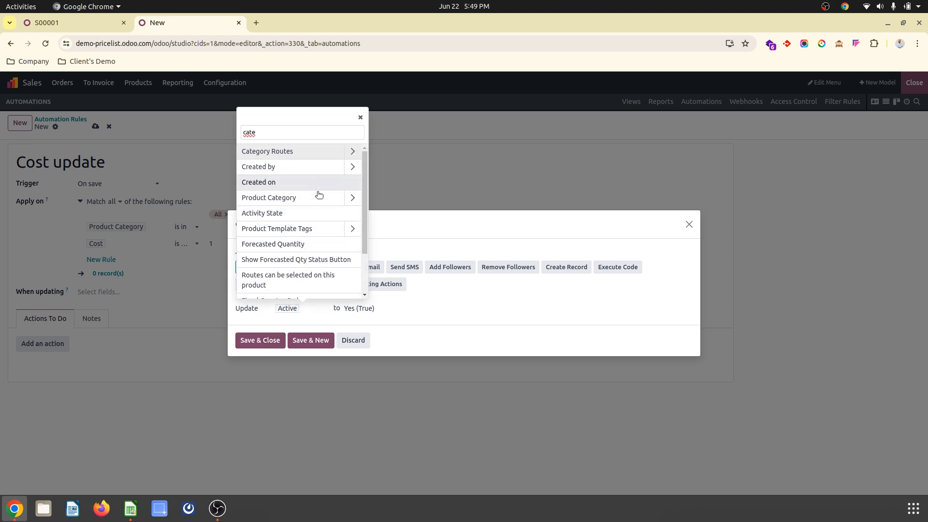
pyautogui.click(318, 198)
pyautogui.click(372, 308)
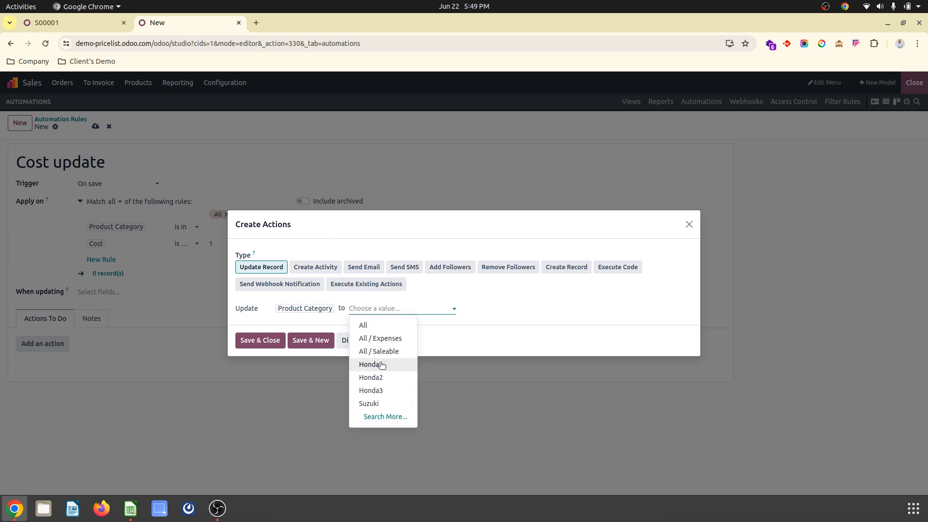
pyautogui.click(246, 339)
pyautogui.click(95, 127)
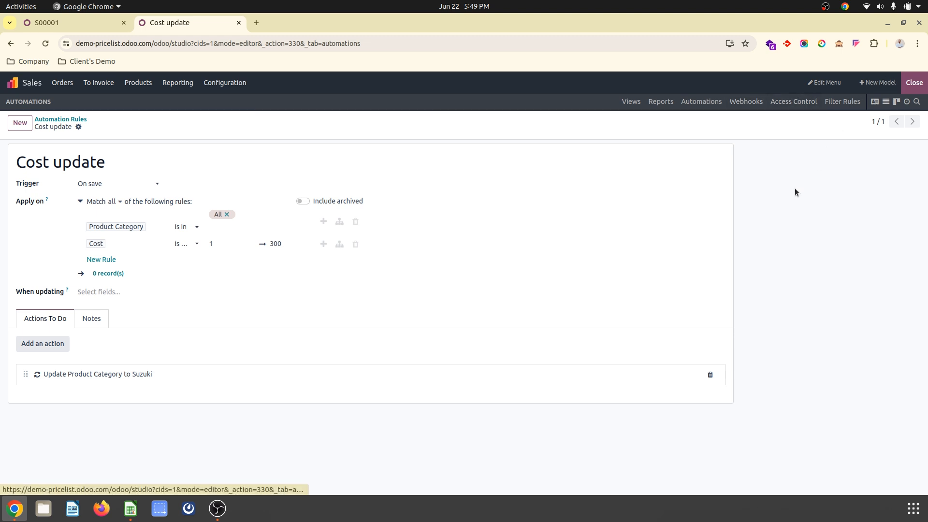
# Exit Studio and rename the Suzuki product category as Suzuki1, saving the change.
pyautogui.click(914, 82)
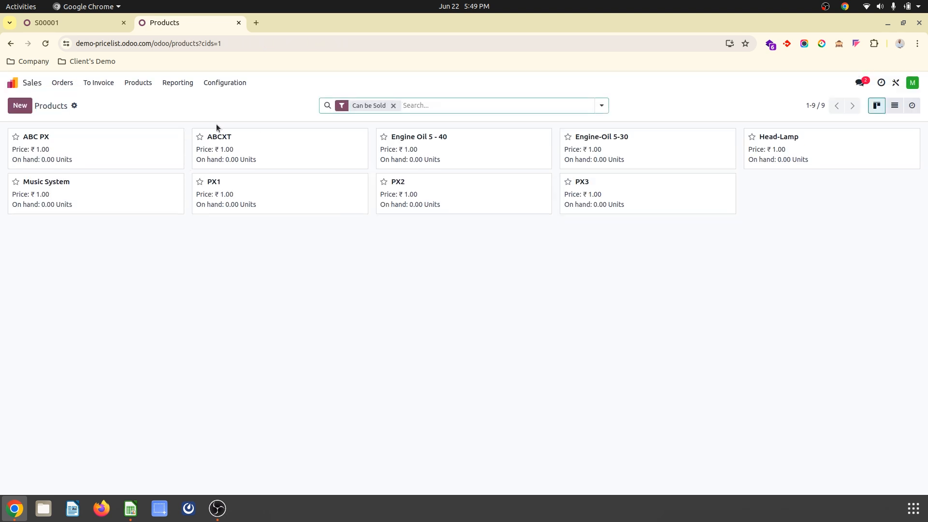
pyautogui.click(214, 85)
pyautogui.click(232, 171)
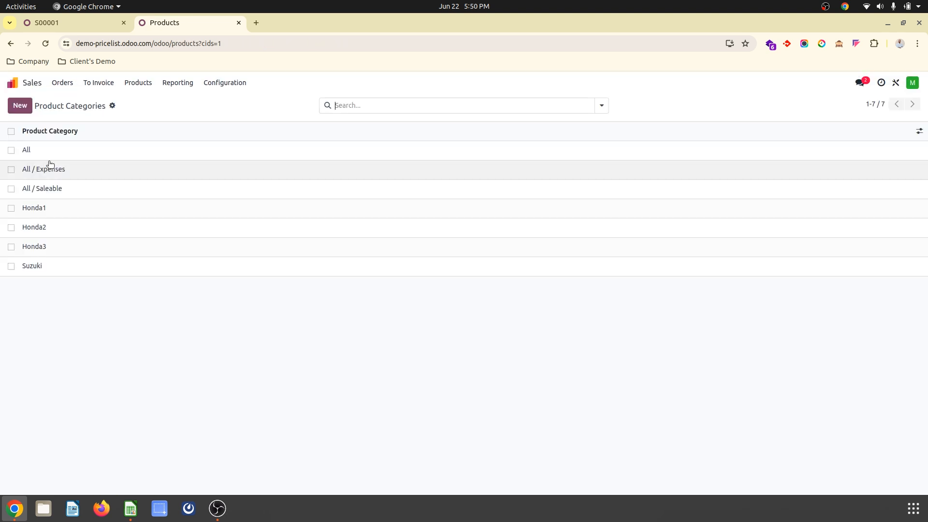
pyautogui.click(56, 266)
pyautogui.click(80, 151)
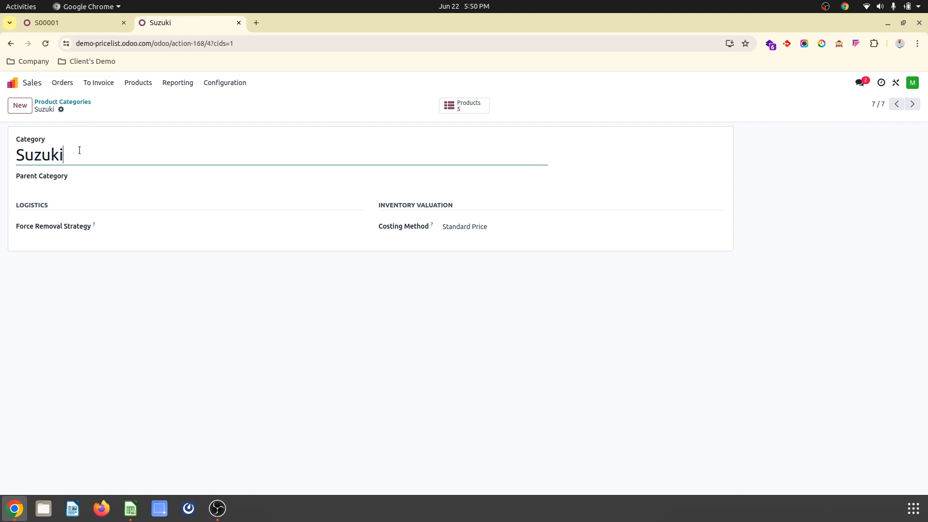
pyautogui.write('1')
pyautogui.click(99, 108)
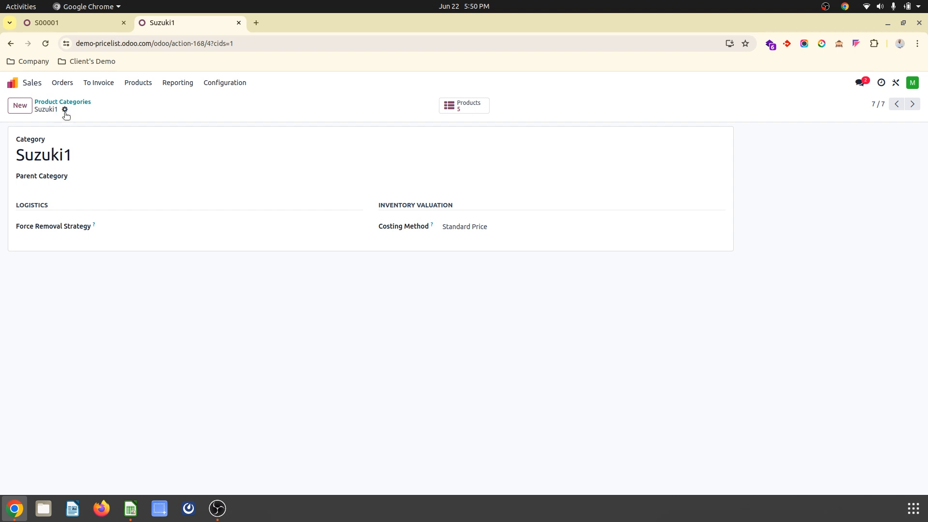
# Duplicate the Suzuki1 product category and save the copy as Suzuki2.
pyautogui.click(66, 110)
pyautogui.click(93, 124)
pyautogui.click(112, 157)
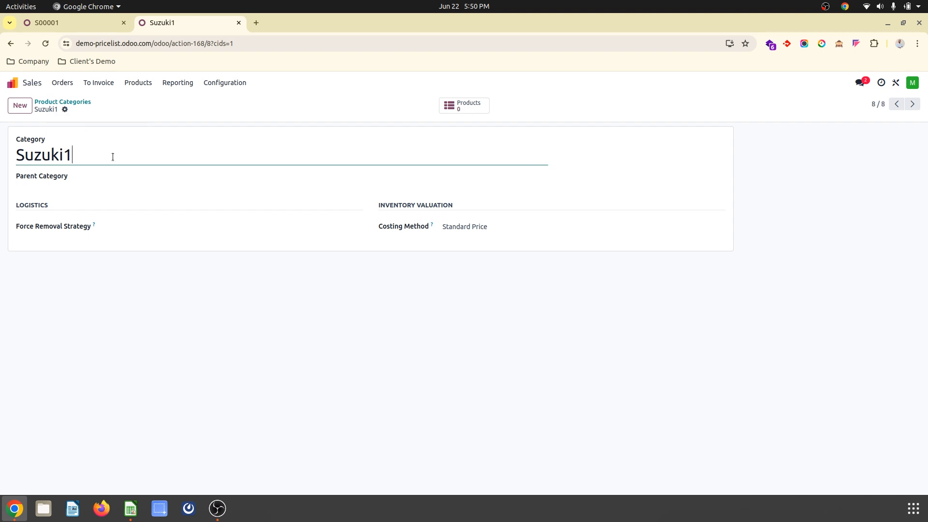
pyautogui.press('BackSpace')
pyautogui.write('2')
pyautogui.click(100, 109)
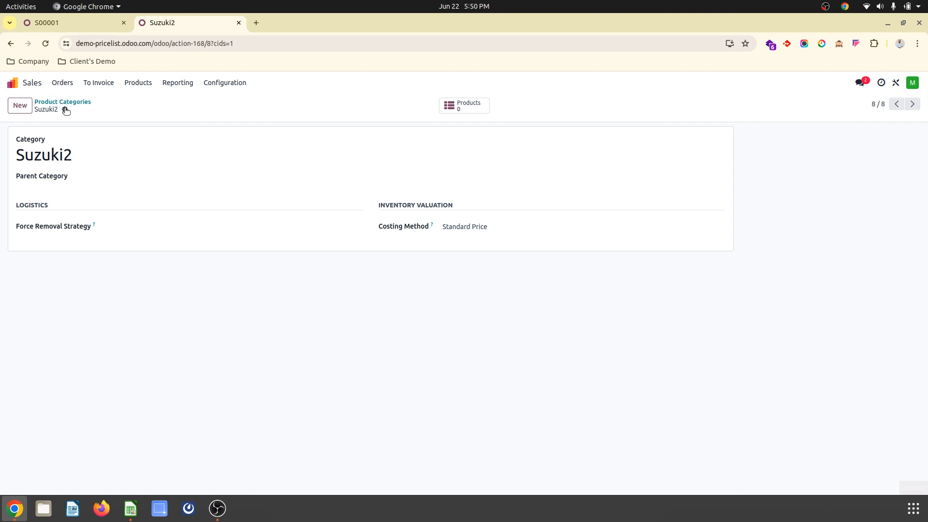
# Duplicate the Suzuki2 product category and save the copy as Suzuki3.
pyautogui.click(65, 109)
pyautogui.click(94, 126)
pyautogui.click(118, 153)
pyautogui.press('BackSpace')
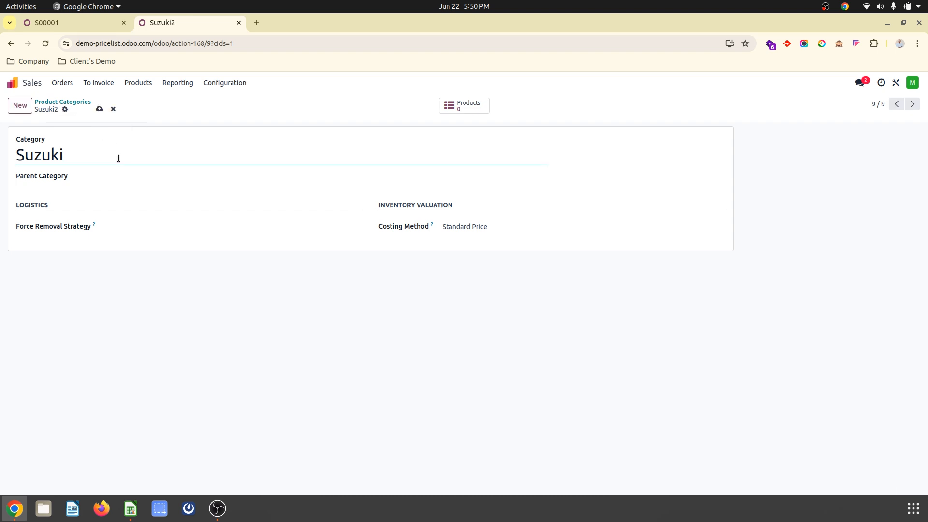
pyautogui.click(99, 108)
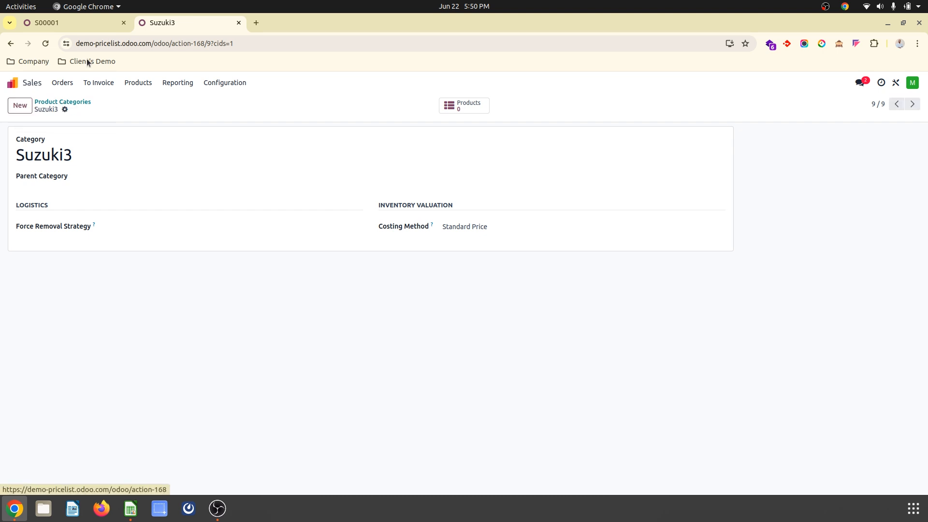
# Open Studio's automation rules from the product category list, clear the Product Category model filter, and open the Cost update rule.
pyautogui.click(53, 101)
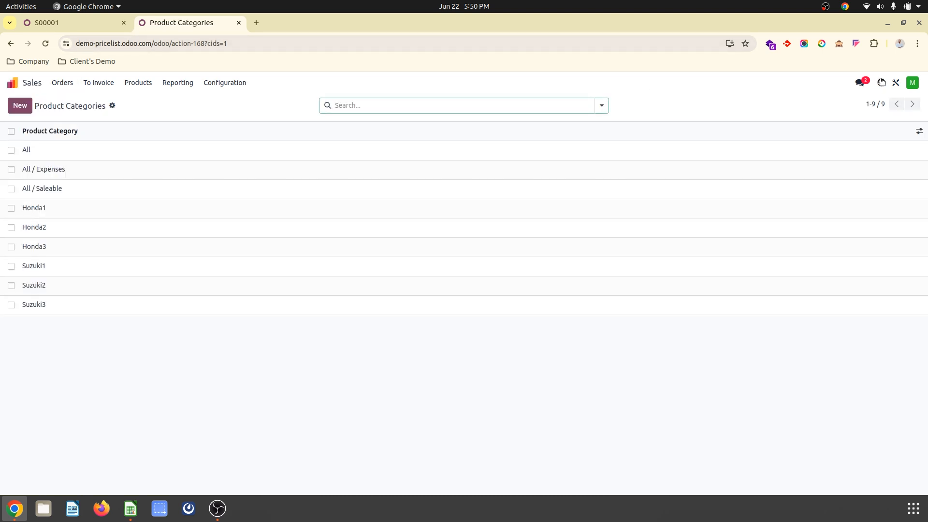
pyautogui.click(895, 83)
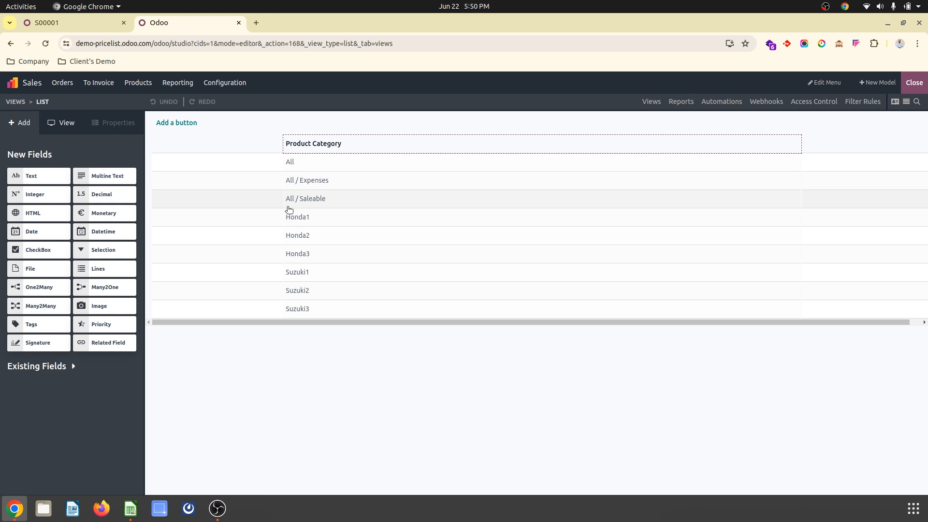
pyautogui.click(721, 101)
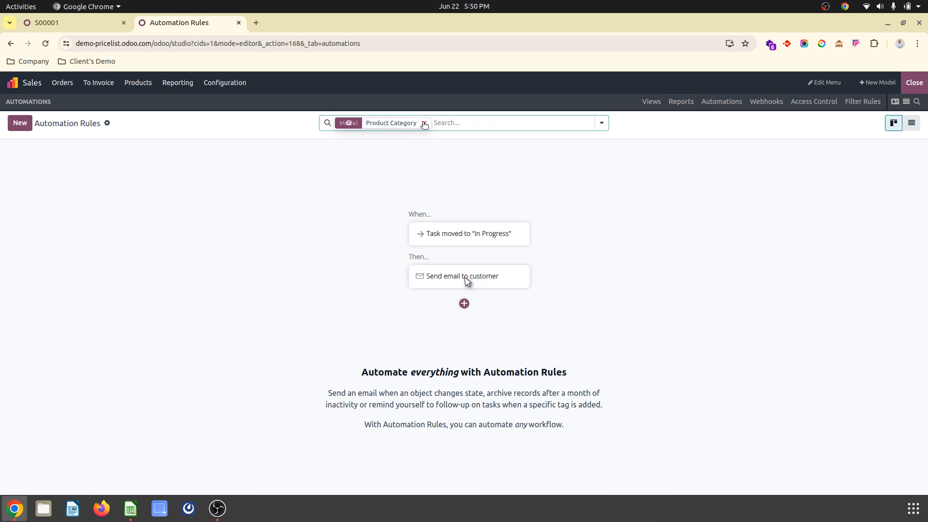
pyautogui.click(424, 124)
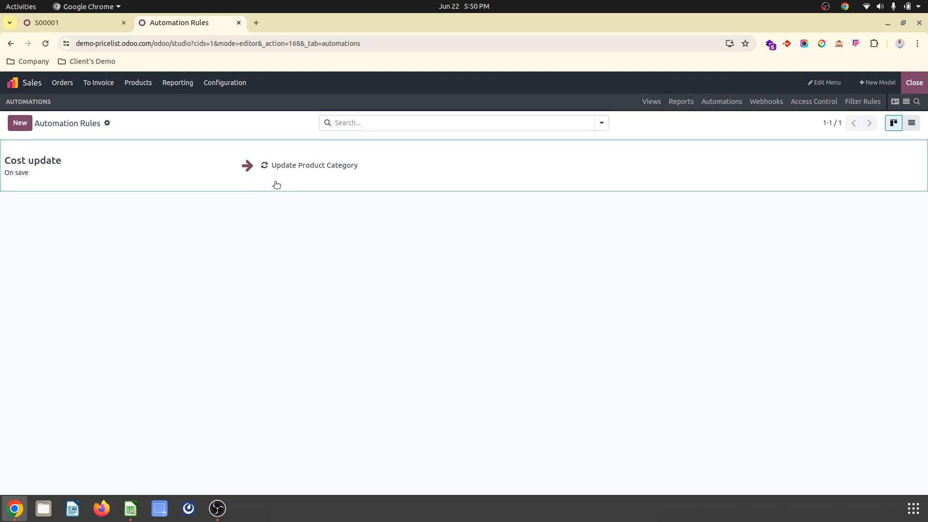
pyautogui.click(114, 182)
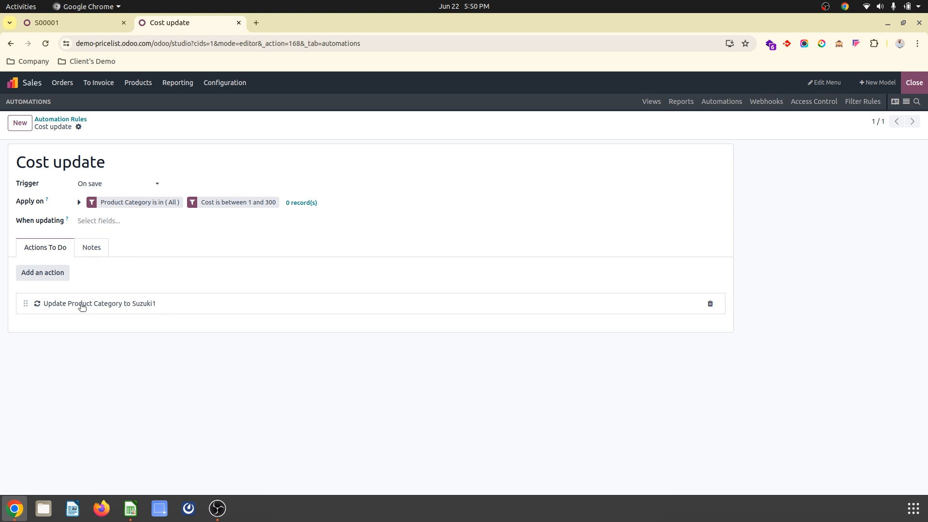
# Add a nested any-of group below the rule's Cost condition and change that condition's operator to >.
pyautogui.click(80, 204)
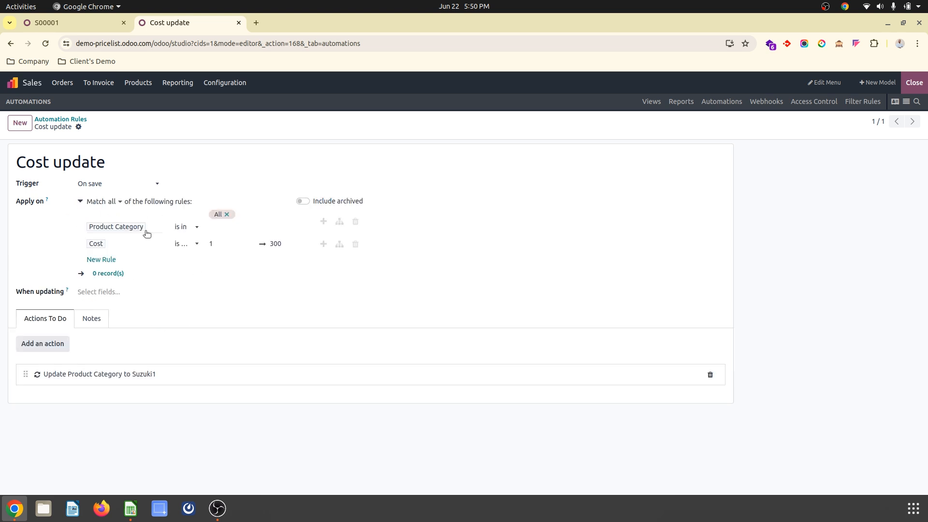
pyautogui.click(339, 244)
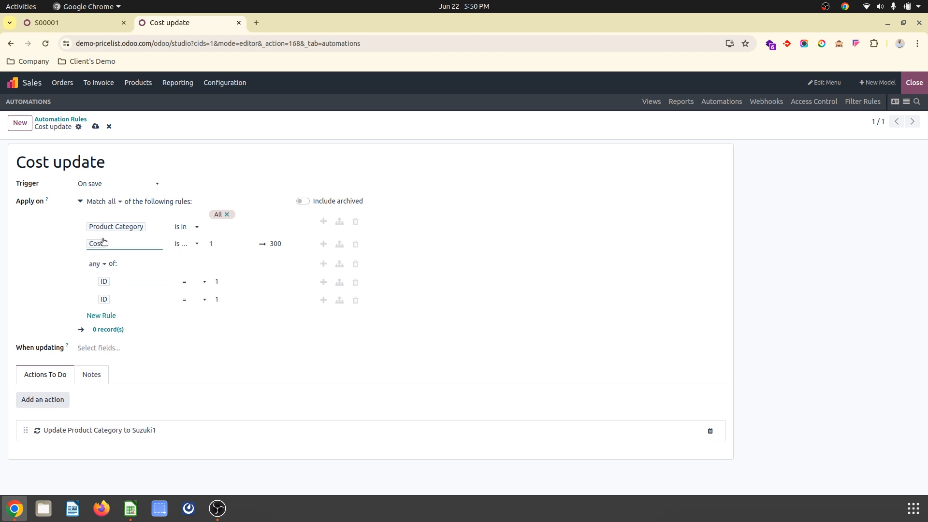
pyautogui.click(184, 244)
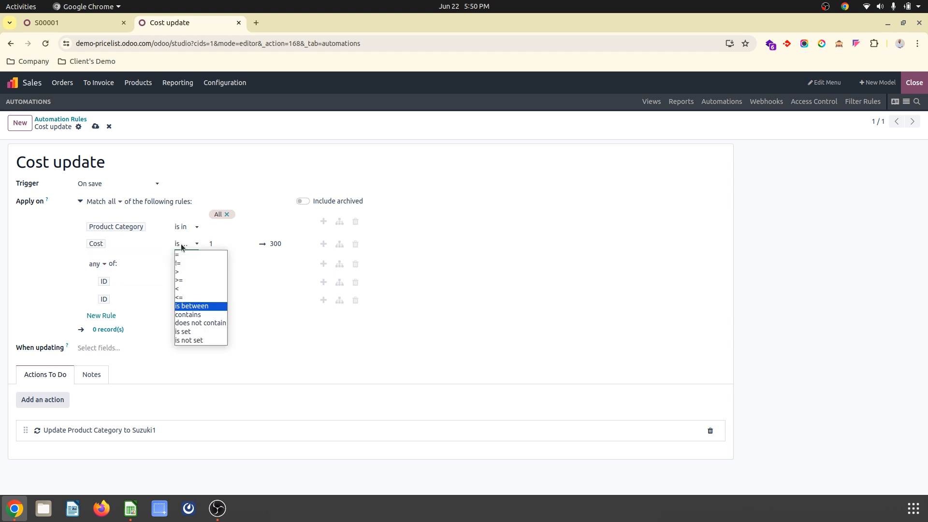
pyautogui.click(198, 271)
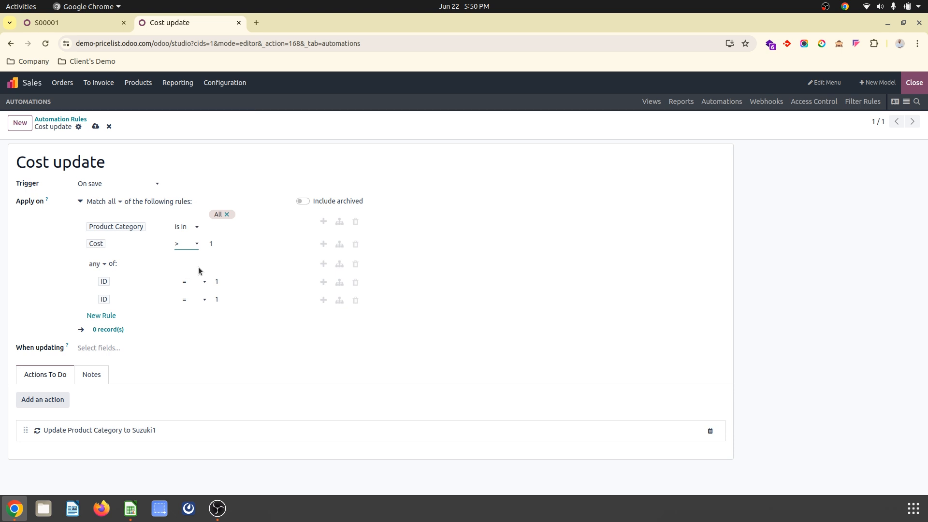
# Set the first condition in the nested any-of group to Cost is between 1 and 300.
pyautogui.click(127, 280)
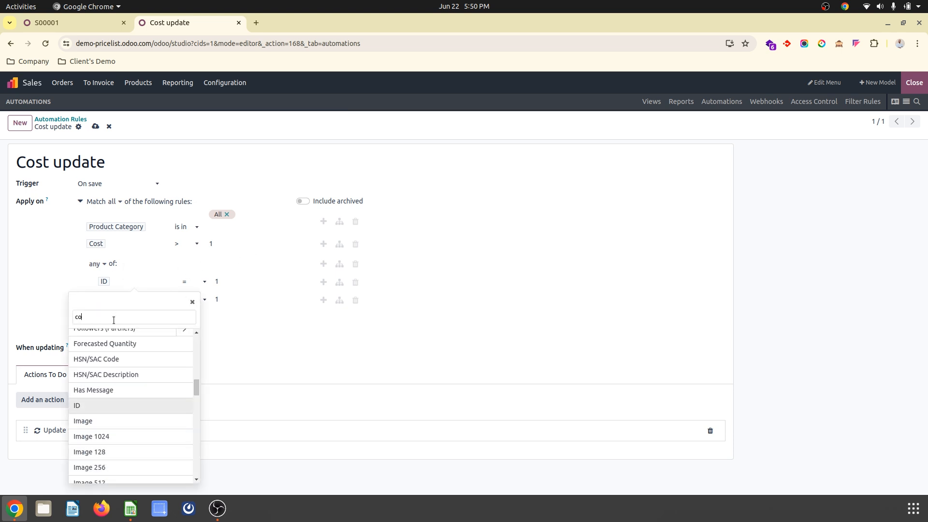
pyautogui.write('co')
pyautogui.click(114, 366)
pyautogui.click(198, 284)
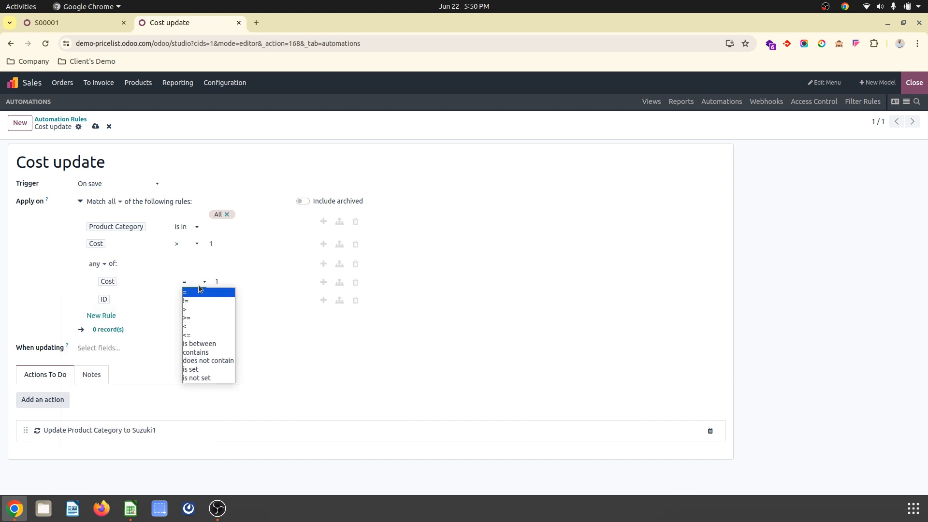
pyautogui.click(199, 344)
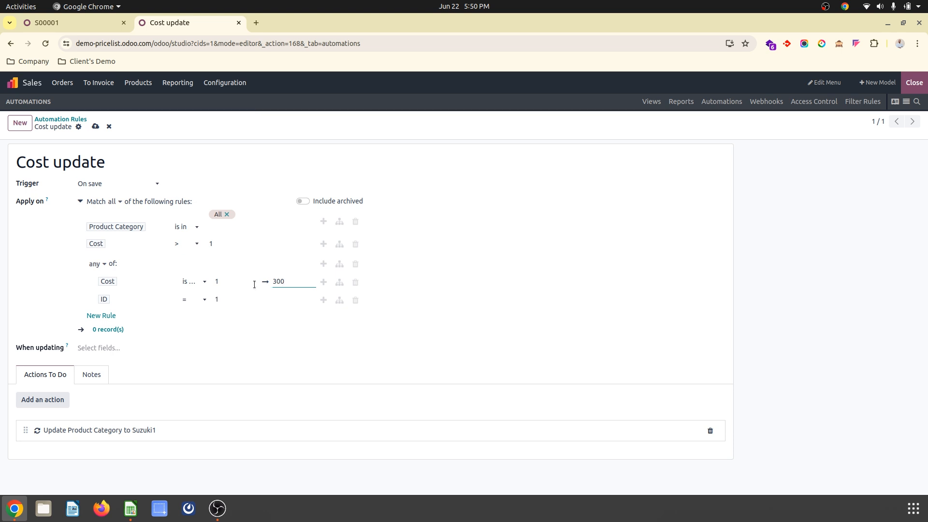
# Set the second condition in the nested any-of group to Cost is between 301 and 1000.
pyautogui.click(159, 302)
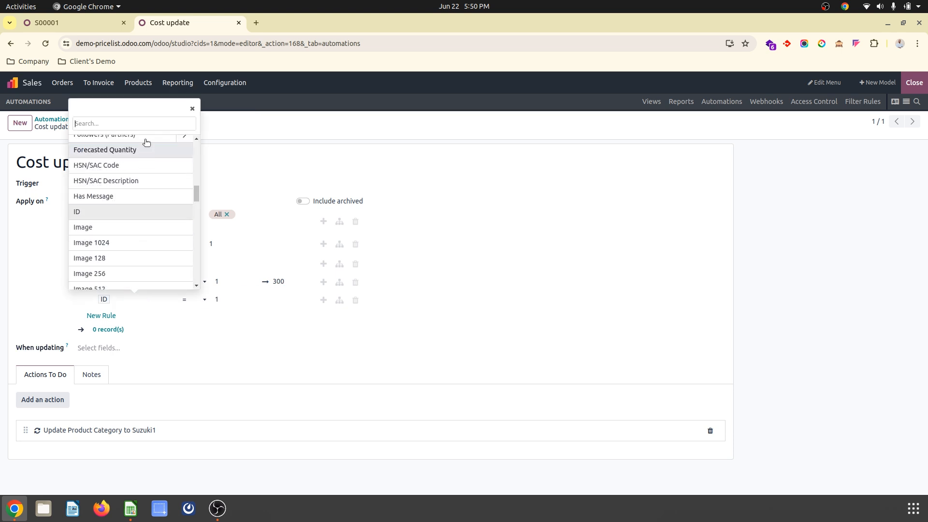
pyautogui.write('cos')
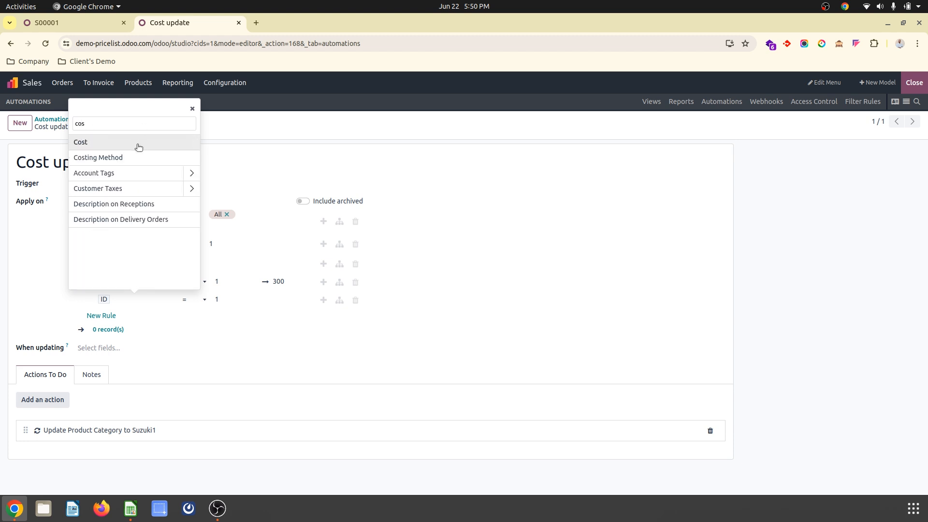
pyautogui.click(137, 143)
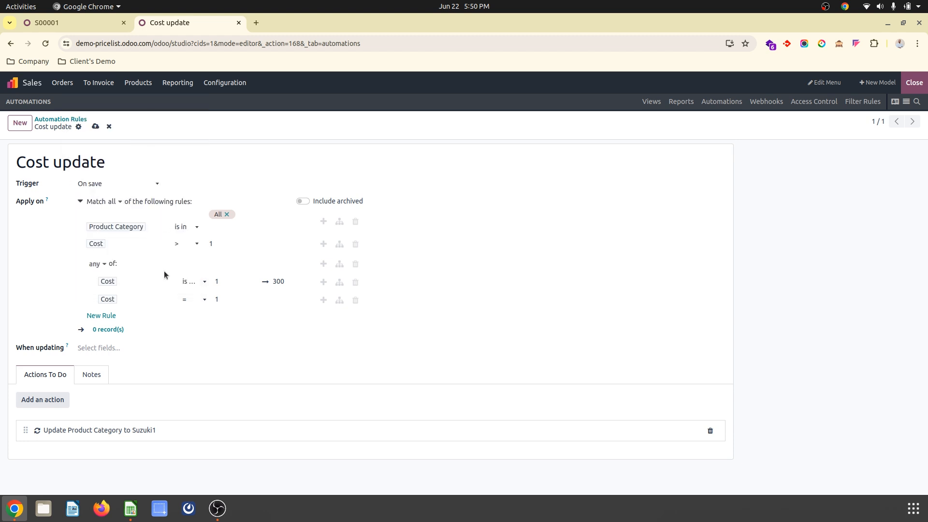
pyautogui.click(196, 301)
pyautogui.click(201, 355)
pyautogui.click(234, 300)
# Add a third condition to the nested any-of group, Cost is between 1001 and 10000000, and save the rule.
pyautogui.click(103, 315)
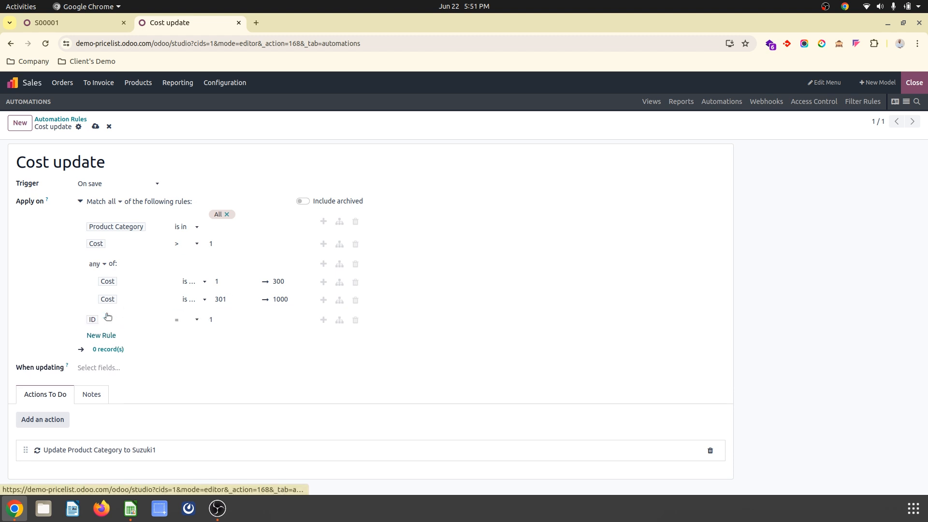
pyautogui.click(355, 320)
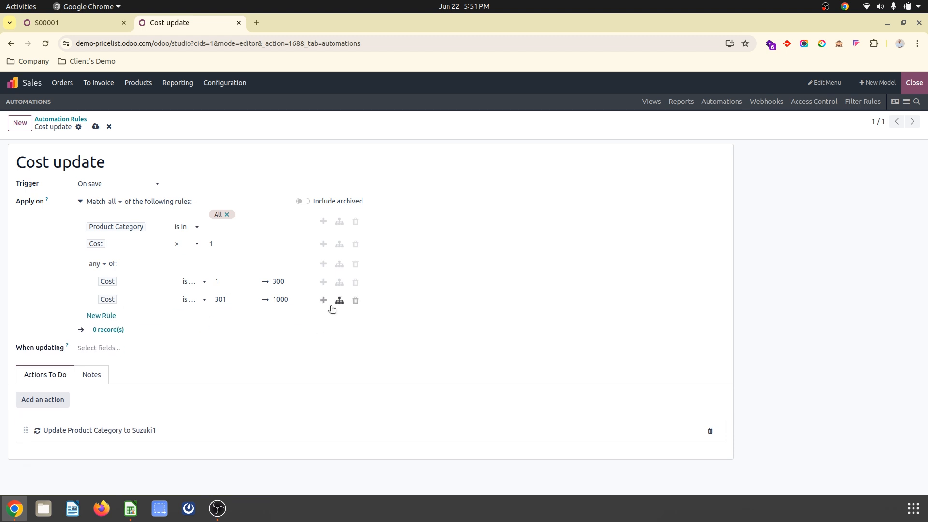
pyautogui.click(323, 300)
pyautogui.click(193, 318)
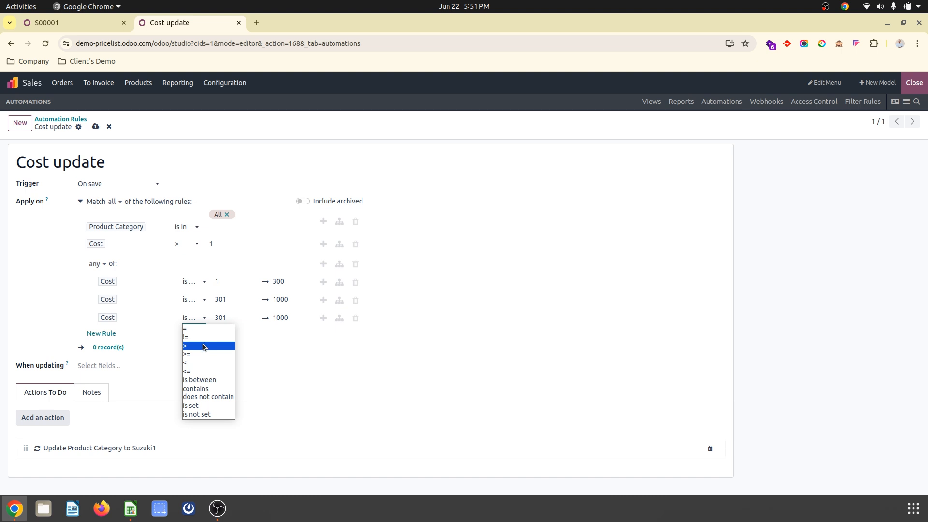
pyautogui.click(236, 319)
pyautogui.write('10')
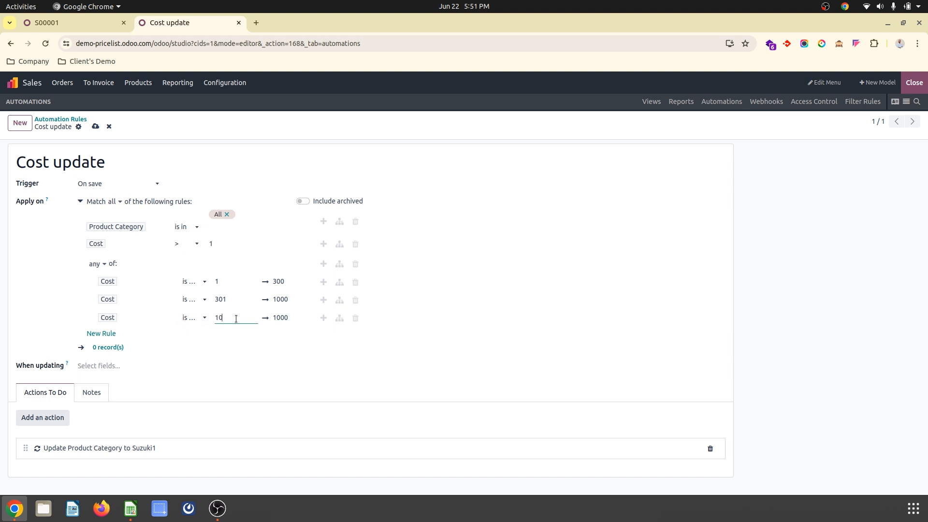
pyautogui.press('Tab')
pyautogui.press('BackSpace')
pyautogui.click(259, 354)
pyautogui.write('10000000')
pyautogui.click(96, 124)
# Review the rule's existing product category update action and close it without changes.
pyautogui.click(110, 453)
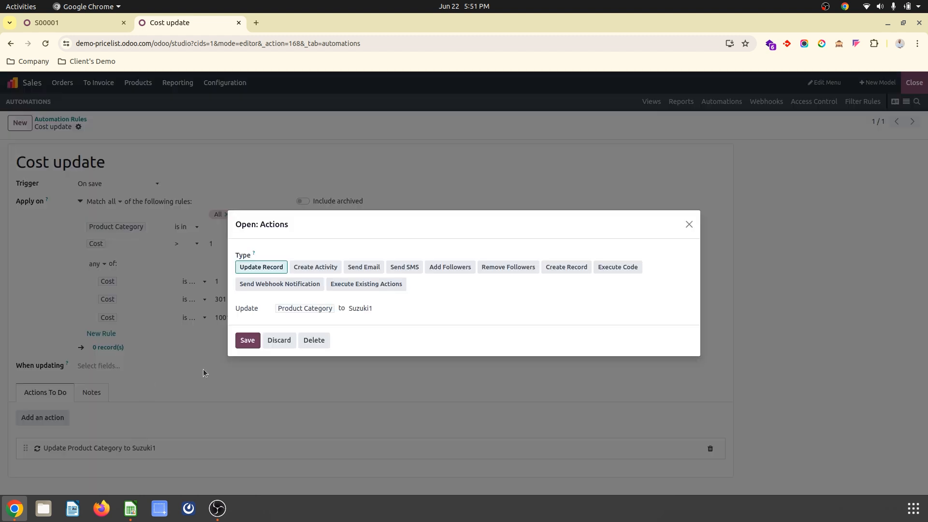
pyautogui.click(282, 342)
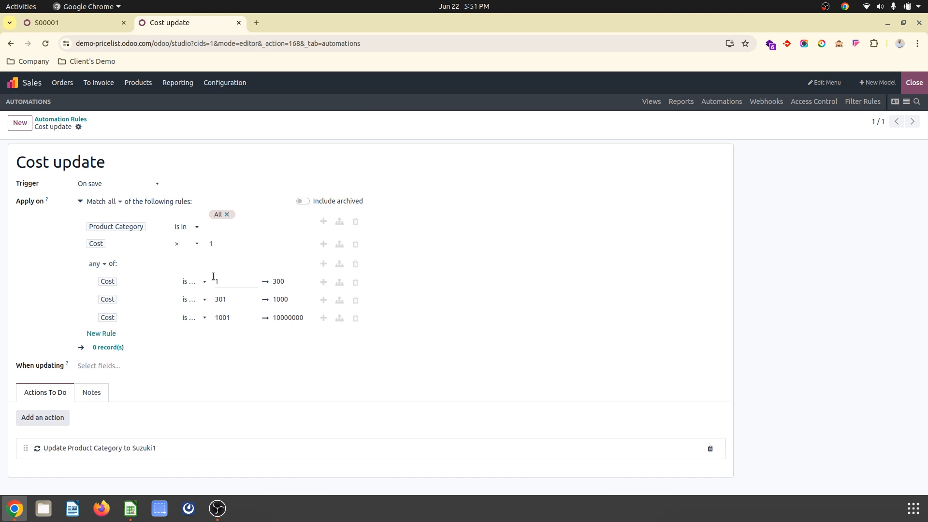
# Delete the 301–1000, 1001–10000000 and Cost > 1 conditions, keeping Cost is between 1 and 300, and save the rule.
pyautogui.click(355, 300)
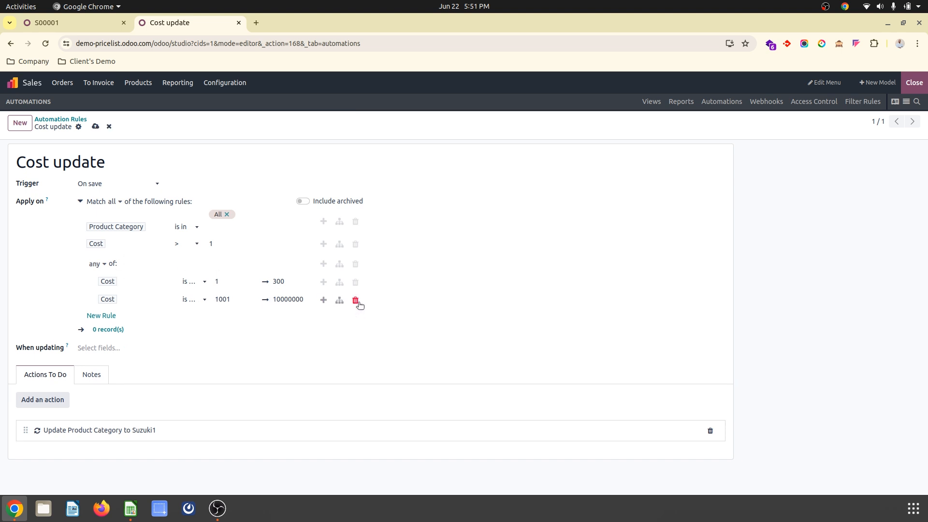
pyautogui.click(355, 299)
pyautogui.click(96, 126)
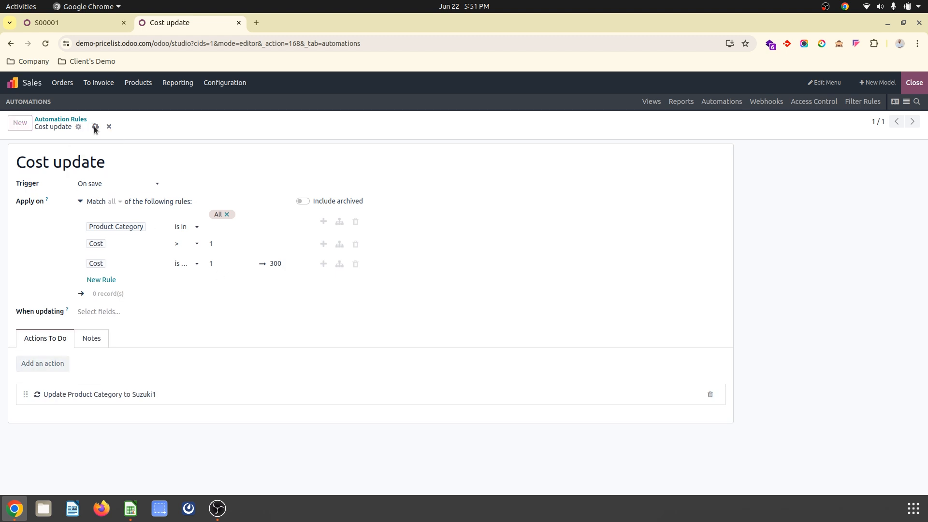
pyautogui.click(356, 243)
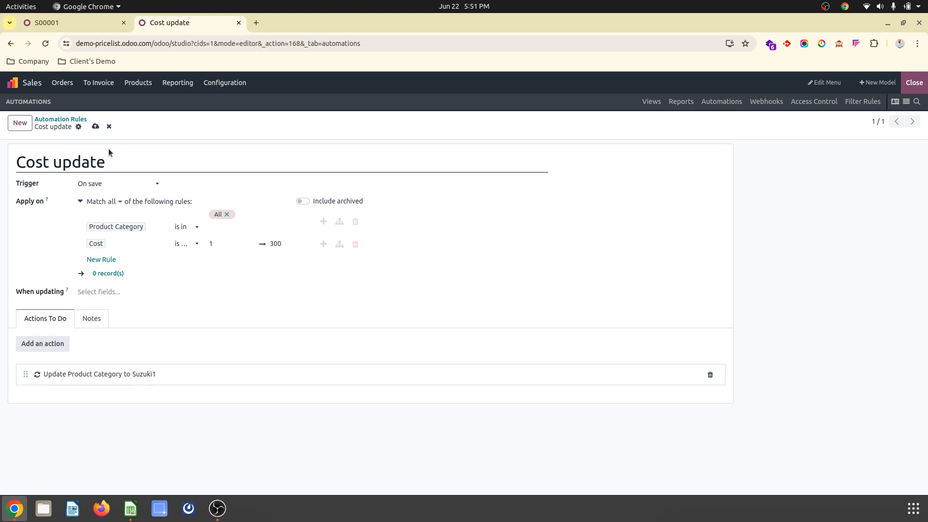
pyautogui.click(95, 126)
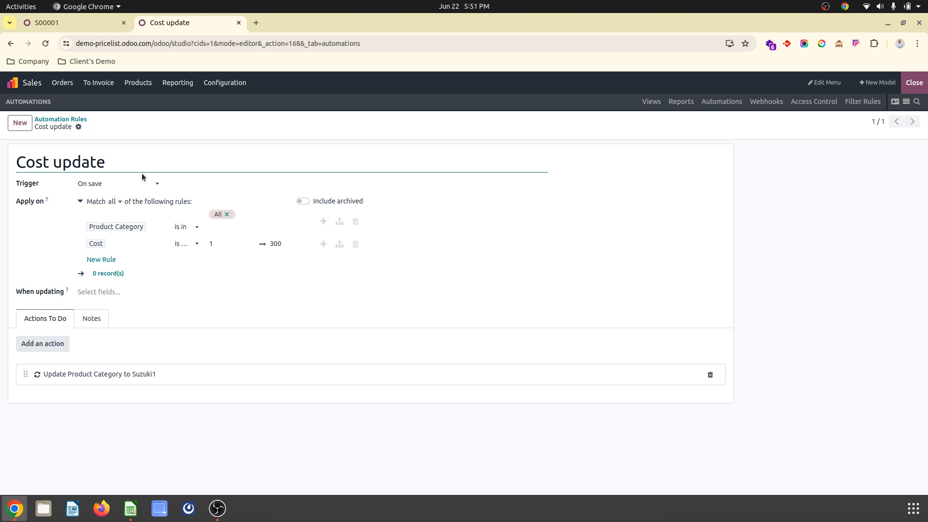
# Rename the rule to Cost update Suzuki1, save it, and duplicate it.
pyautogui.write('Suzuki1')
pyautogui.click(96, 126)
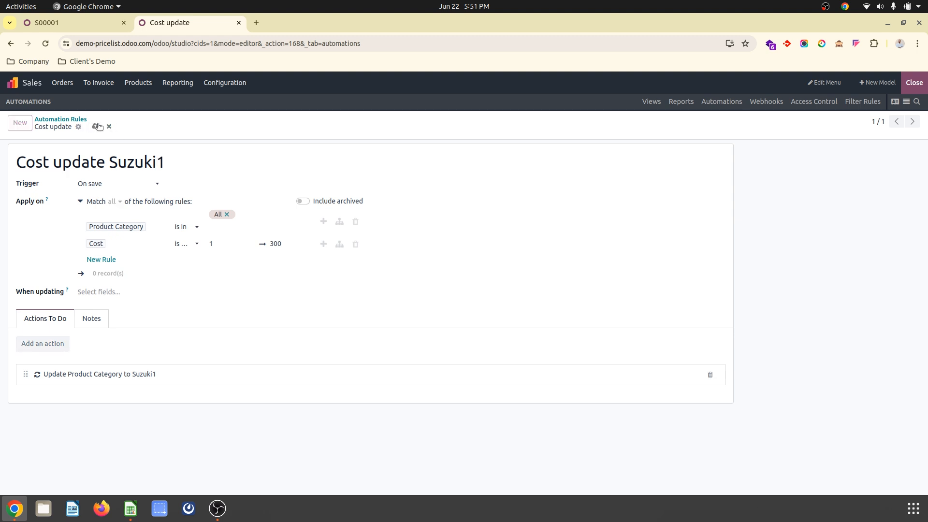
pyautogui.click(103, 127)
pyautogui.click(131, 154)
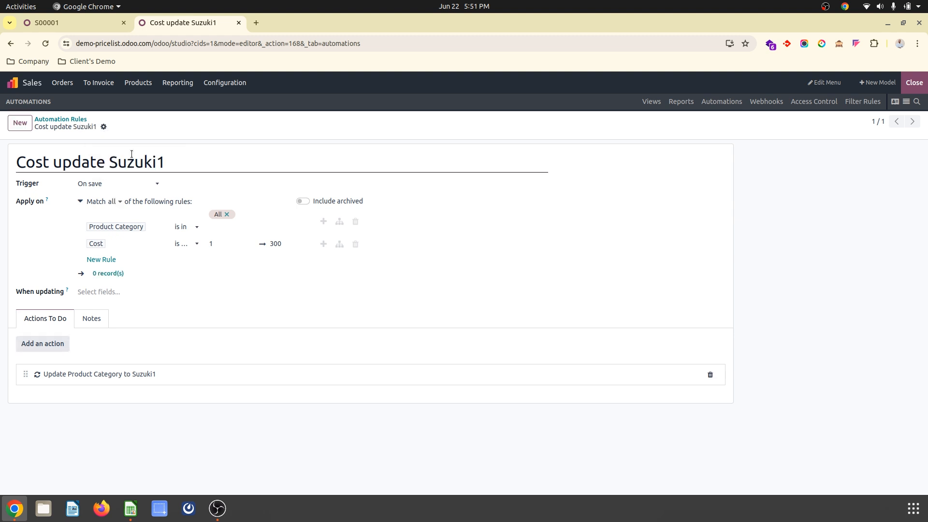
# Name the duplicated rule Cost update Suzuki2 and set its Cost condition to between 301 and 1000.
pyautogui.press('BackSpace')
pyautogui.write('2')
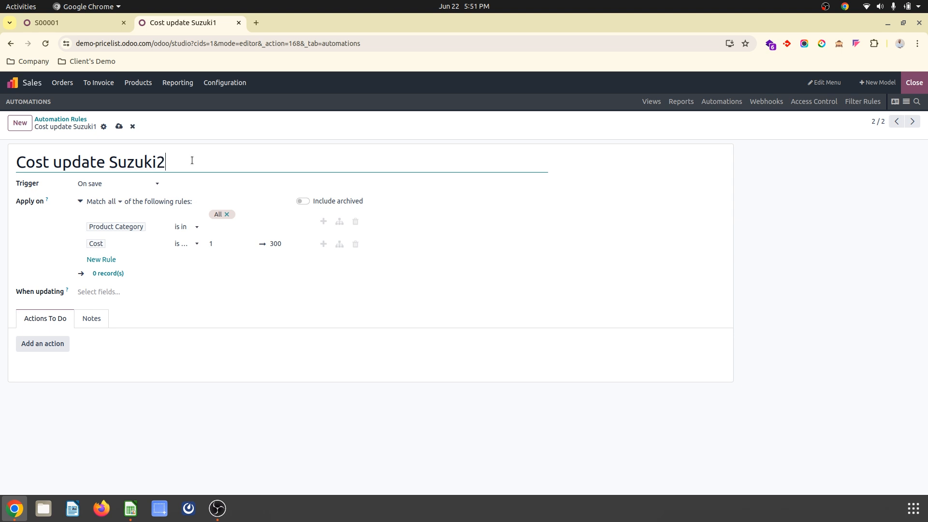
pyautogui.click(244, 244)
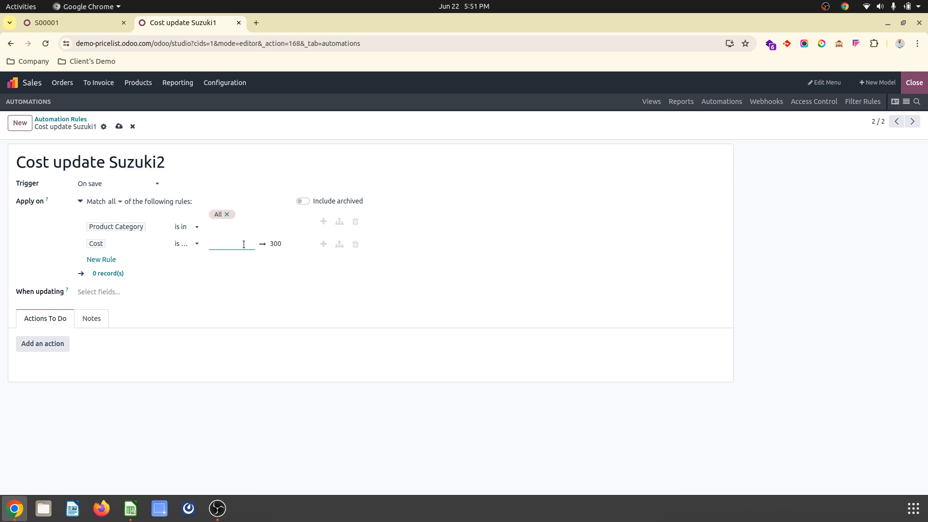
pyautogui.press('Tab')
pyautogui.write('1')
# Add an Update Record action that sets Product Category to Suzuki2, and save the Cost update Suzuki2 rule.
pyautogui.click(62, 343)
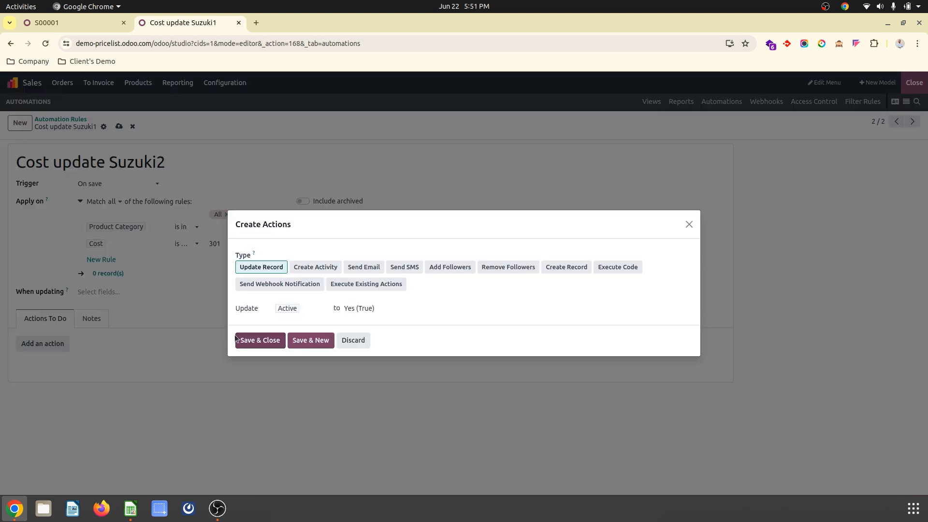
pyautogui.click(296, 310)
pyautogui.write('p')
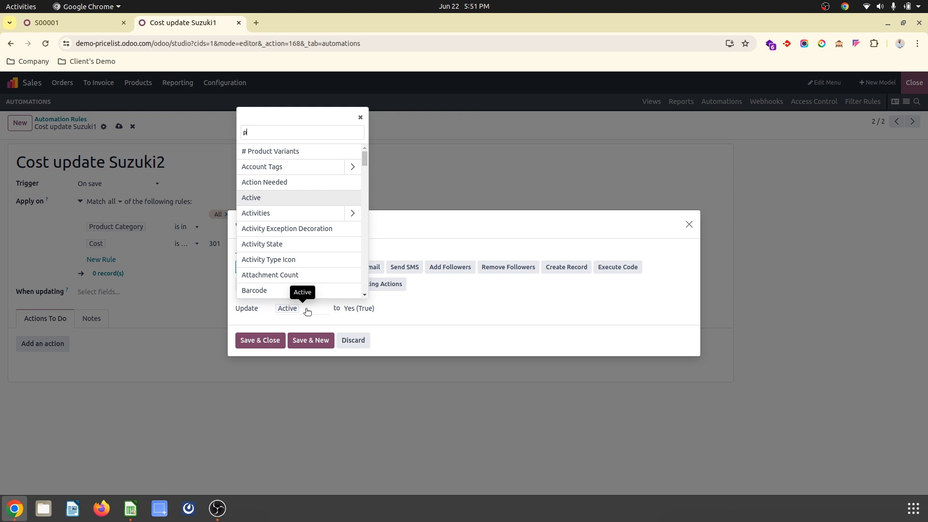
pyautogui.write('rod')
pyautogui.click(320, 186)
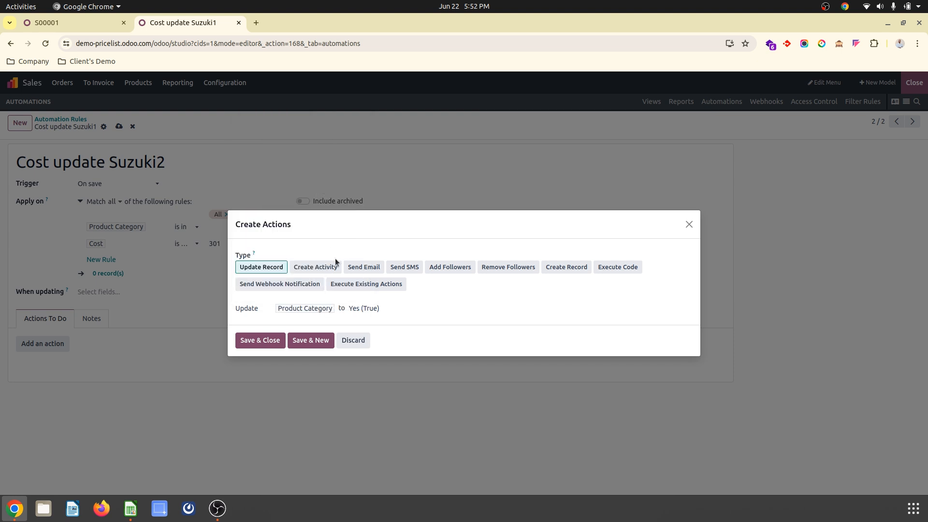
pyautogui.click(385, 309)
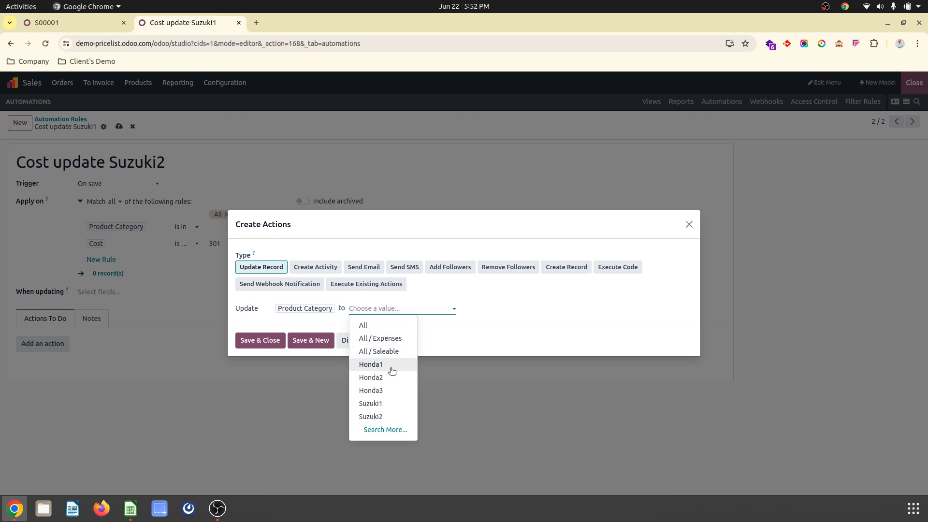
pyautogui.click(389, 417)
pyautogui.click(270, 341)
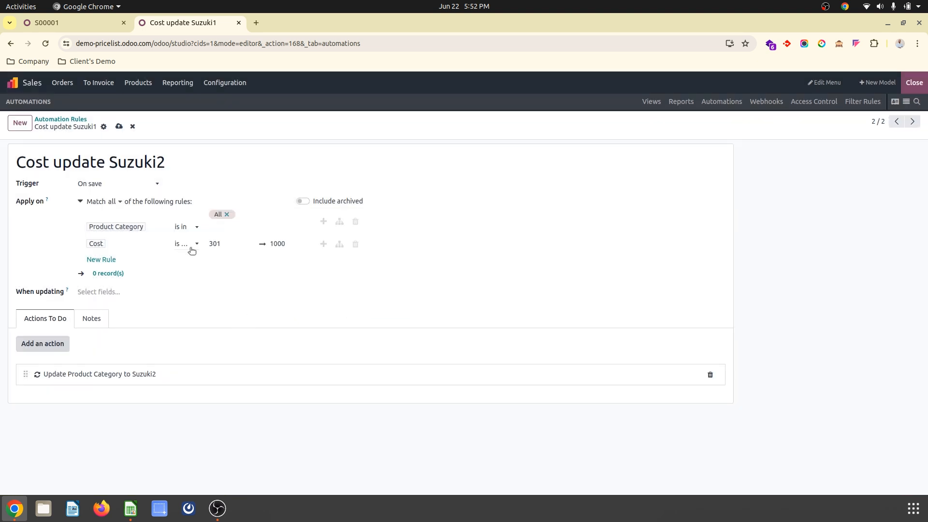
pyautogui.click(119, 127)
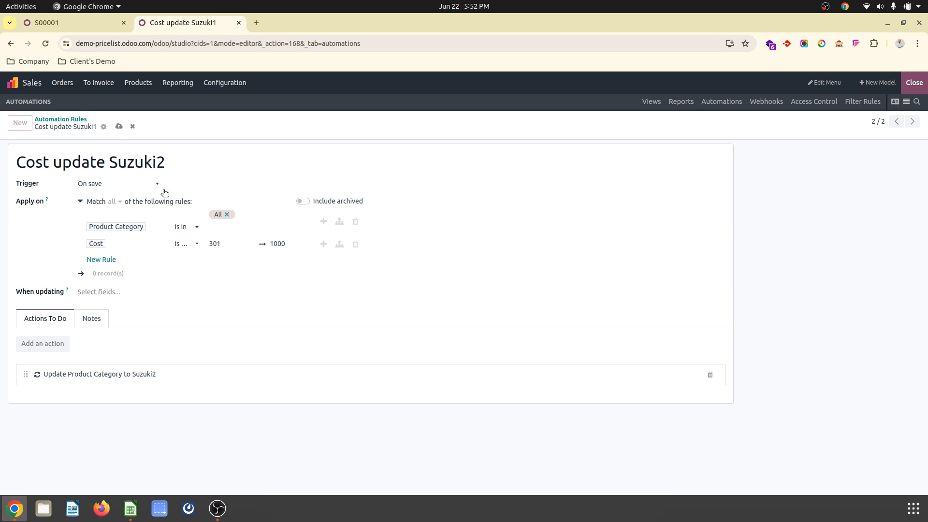
# Duplicate the Cost update Suzuki2 rule and rename the copy to Cost update Suzuki3.
pyautogui.click(105, 127)
pyautogui.click(137, 157)
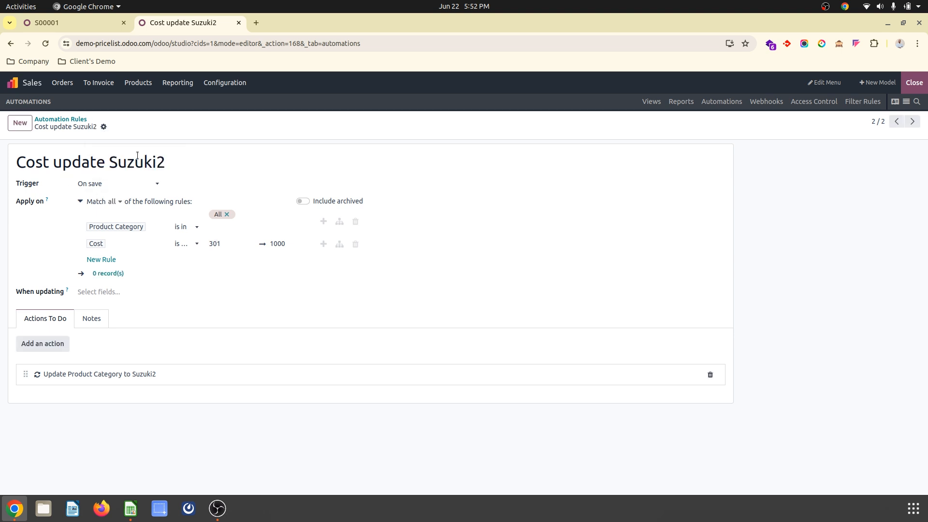
pyautogui.click(192, 165)
pyautogui.press('BackSpace')
pyautogui.write('3')
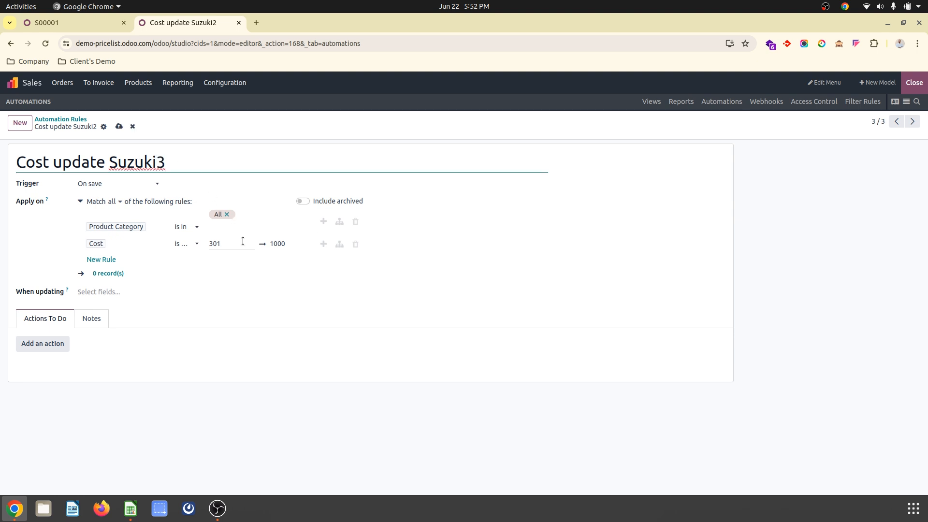
# Change the Cost condition of the Cost update Suzuki3 rule to >= 1001.
pyautogui.click(242, 241)
pyautogui.press('BackSpace')
pyautogui.press('BackSpace')
pyautogui.press('BackSpace')
pyautogui.click(189, 244)
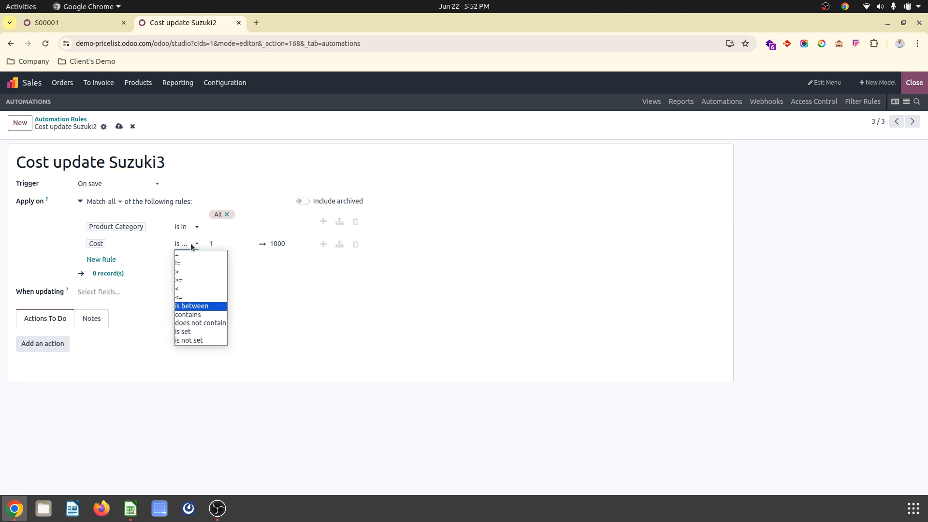
pyautogui.click(188, 280)
pyautogui.click(219, 240)
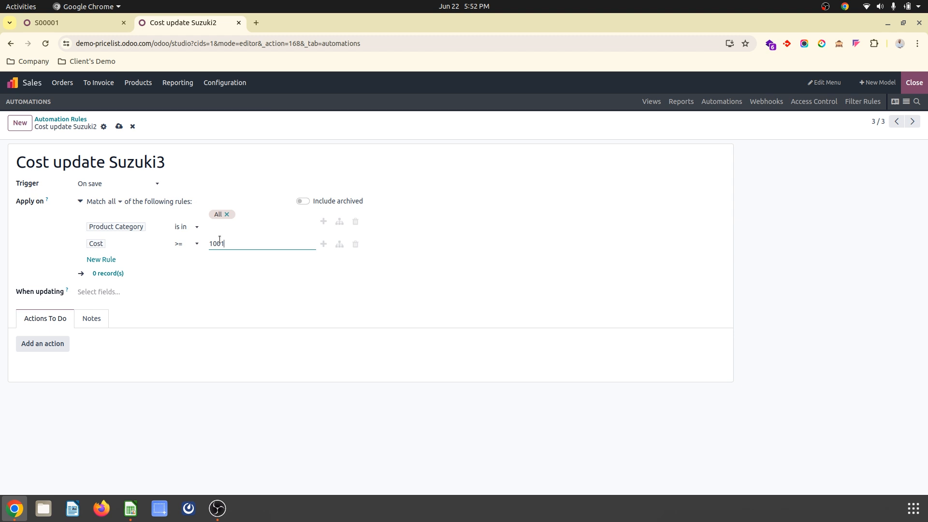
pyautogui.write('001')
pyautogui.press('Tab')
# Add an Update Record action that sets Product Category to Suzuki3, and return to the automation rules list.
pyautogui.click(53, 345)
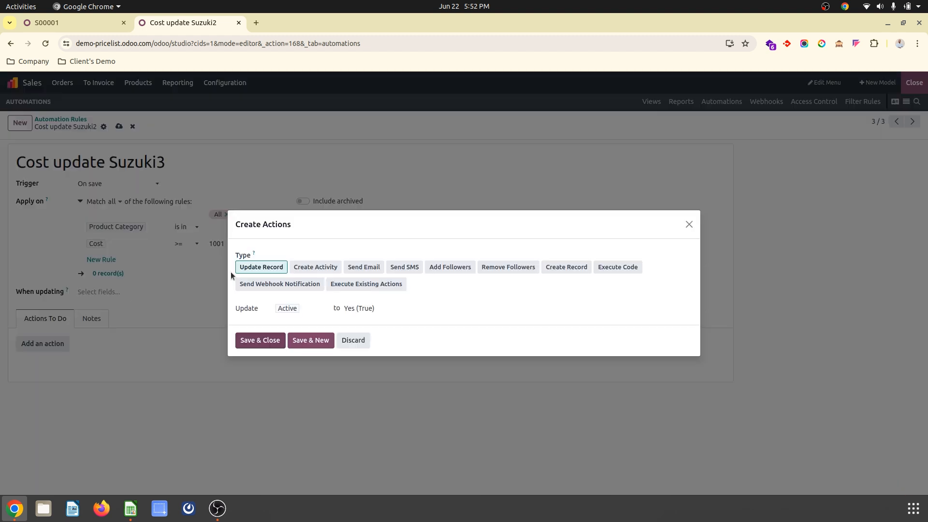
pyautogui.click(289, 310)
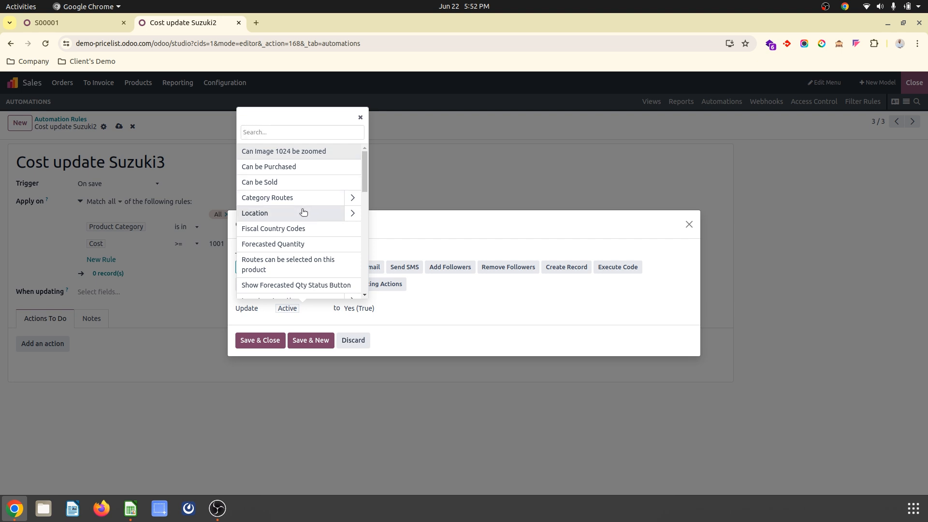
pyautogui.write('prod')
pyautogui.click(307, 183)
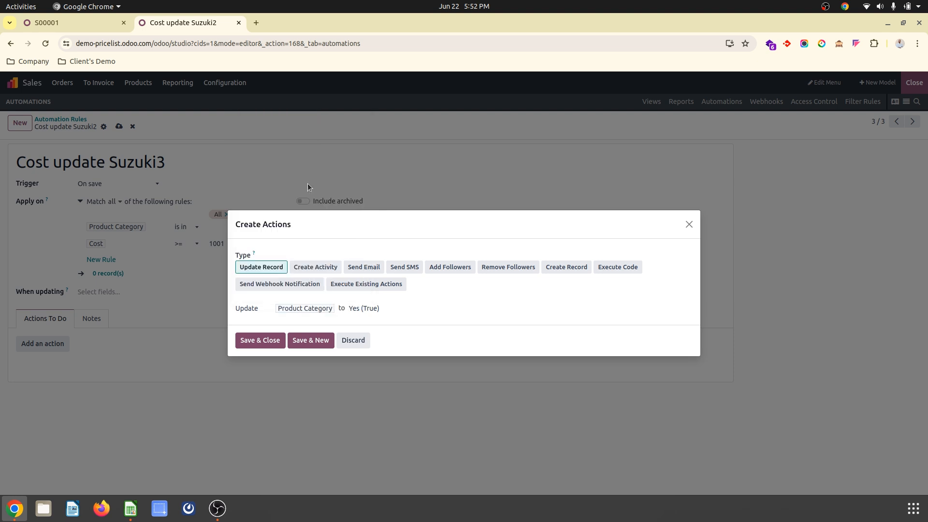
pyautogui.click(375, 309)
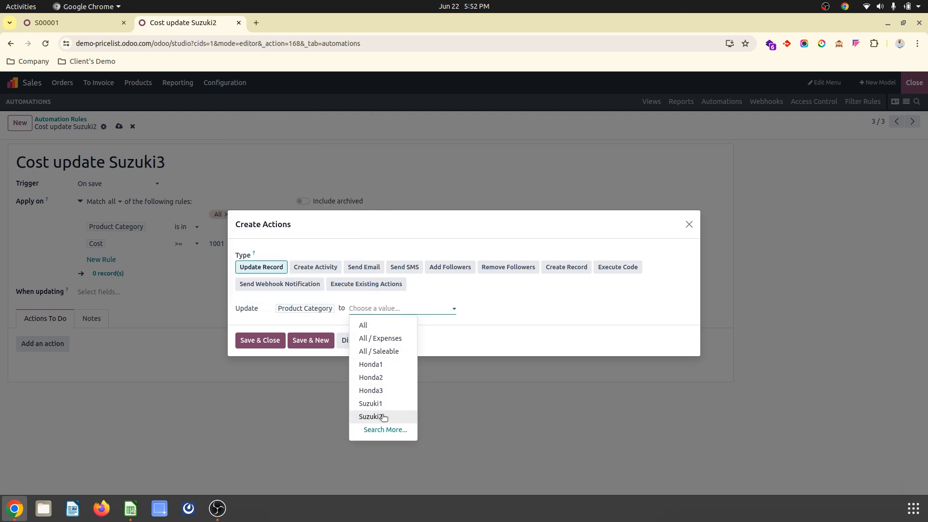
pyautogui.write('su')
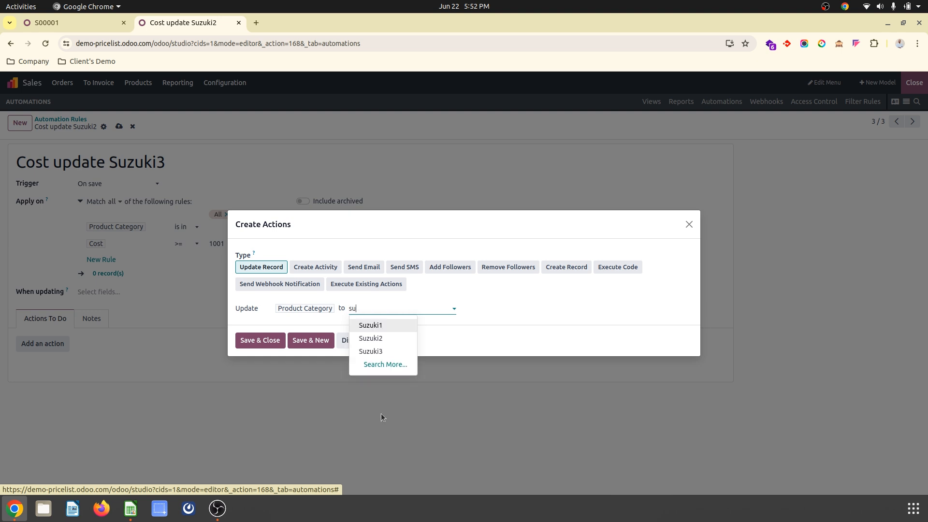
pyautogui.click(389, 340)
pyautogui.click(394, 313)
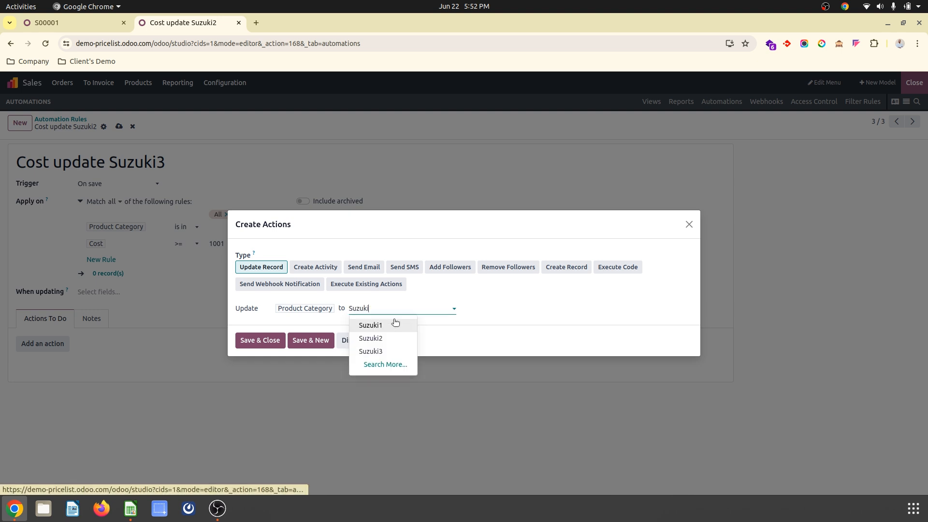
pyautogui.click(390, 351)
pyautogui.click(247, 344)
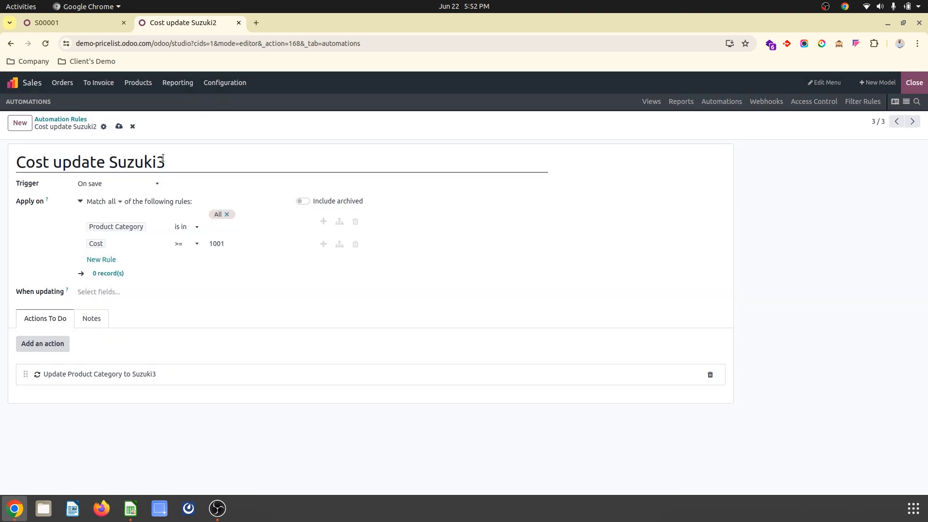
pyautogui.click(84, 120)
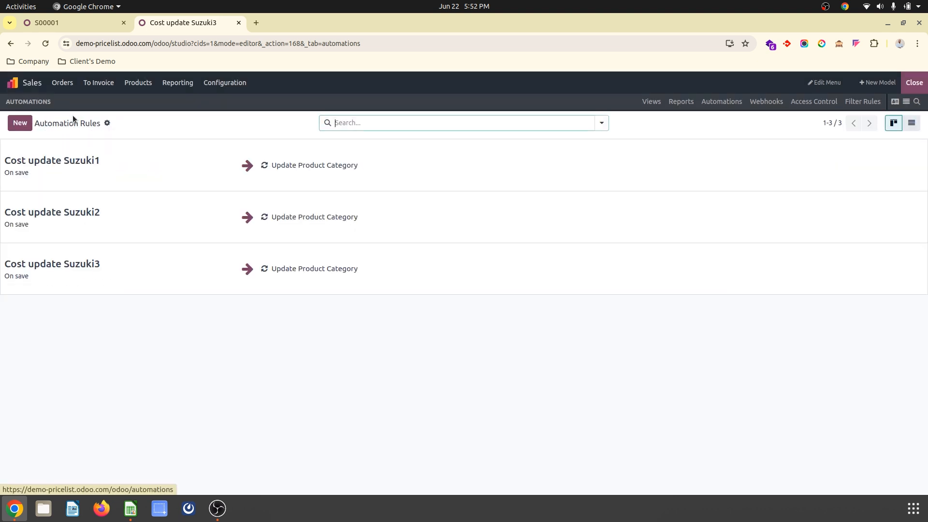
# Leave Studio and show the products as a list sorted by Product Category.
pyautogui.click(900, 88)
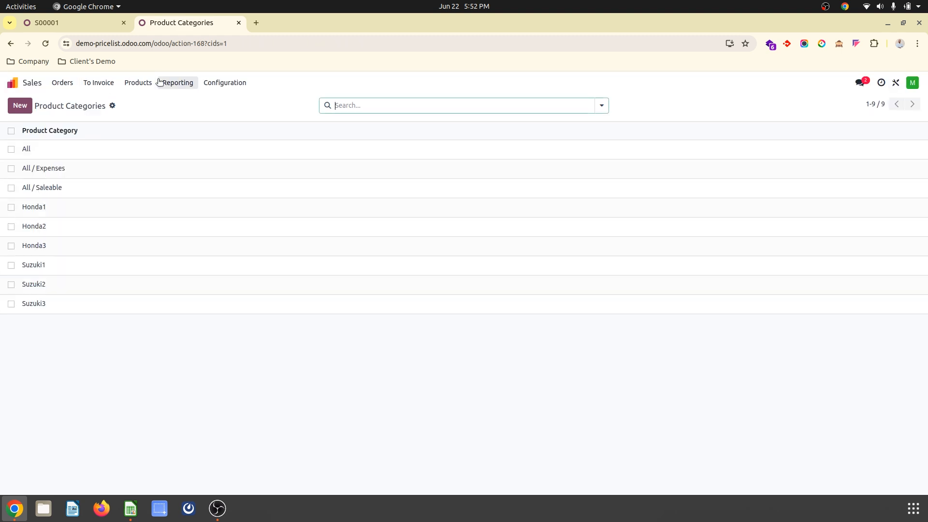
pyautogui.click(137, 82)
pyautogui.click(145, 102)
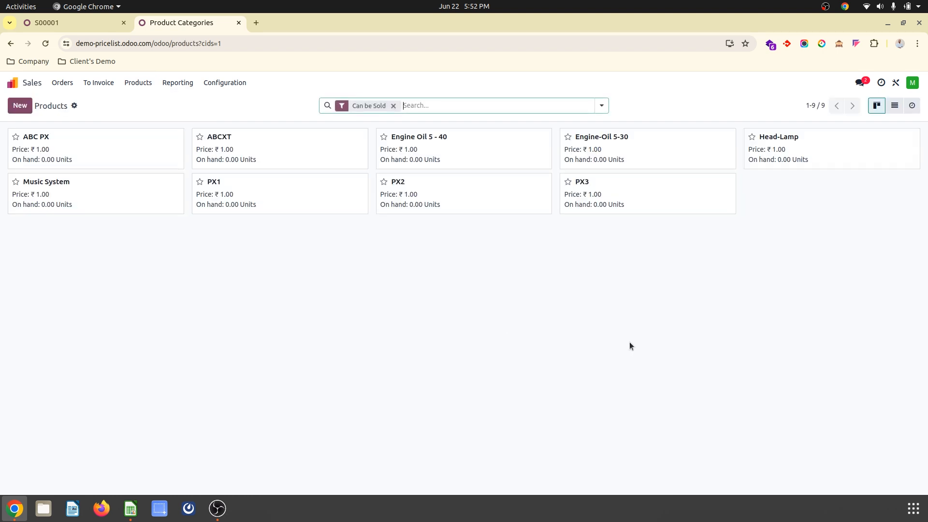
pyautogui.click(894, 105)
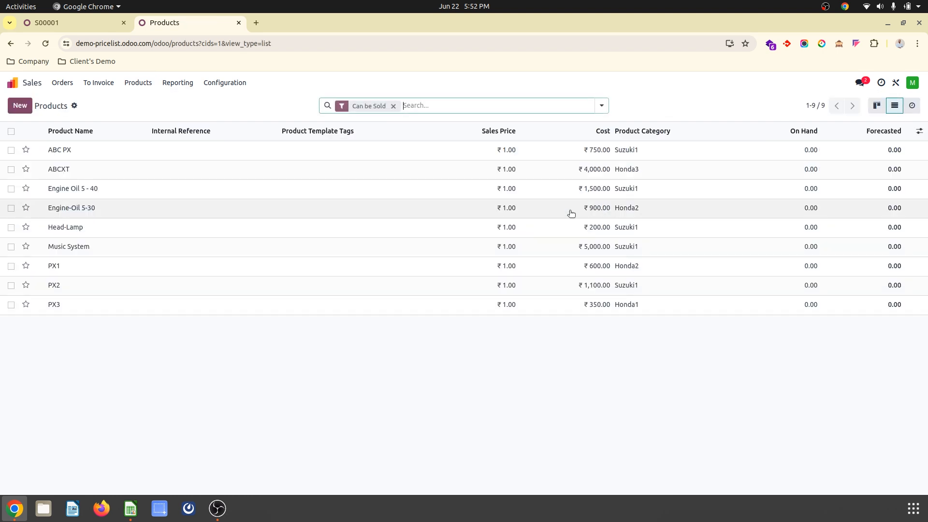
pyautogui.click(650, 136)
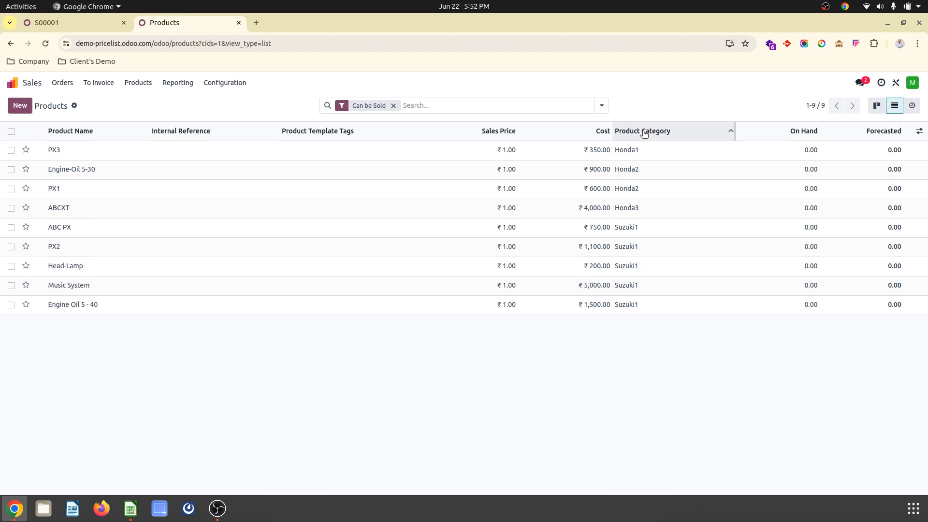
# Re-enter the ABC PX product's cost as 750, save it and reload the record.
pyautogui.click(637, 228)
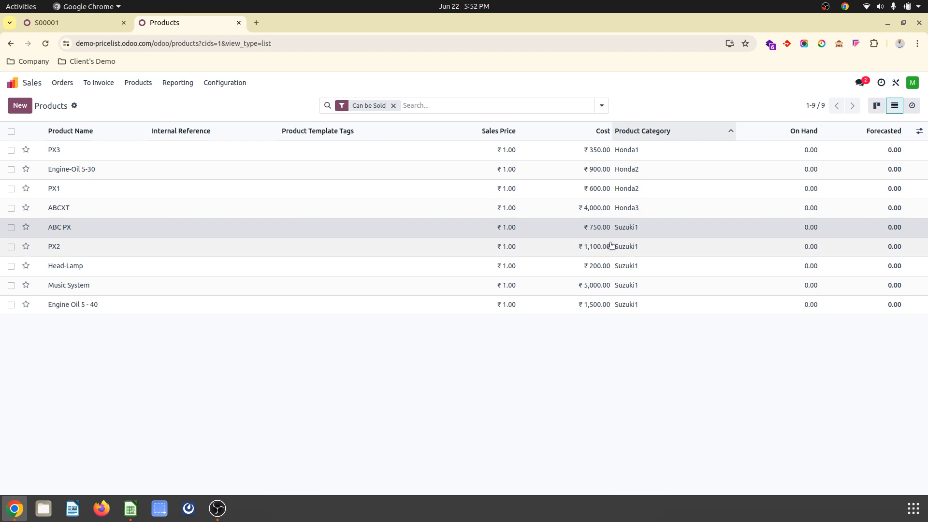
pyautogui.click(437, 279)
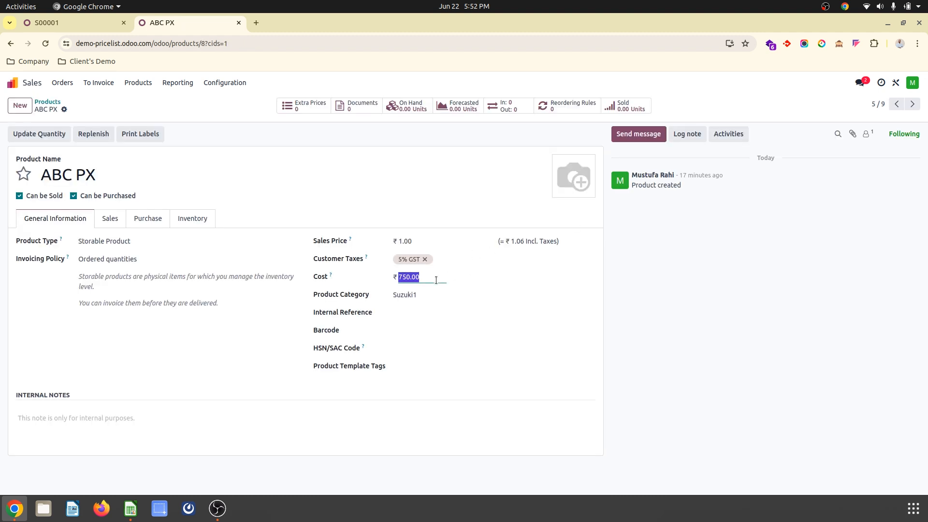
pyautogui.press('BackSpace')
pyautogui.click(79, 109)
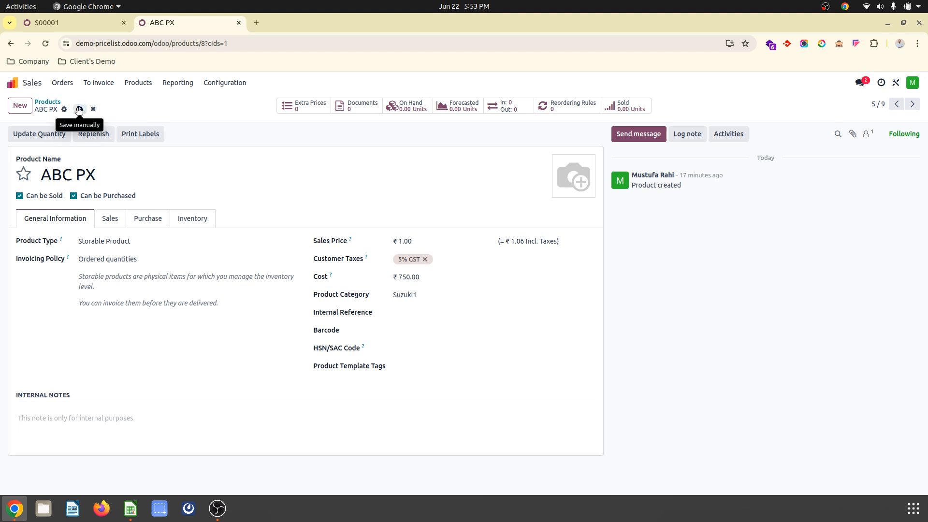
pyautogui.click(45, 43)
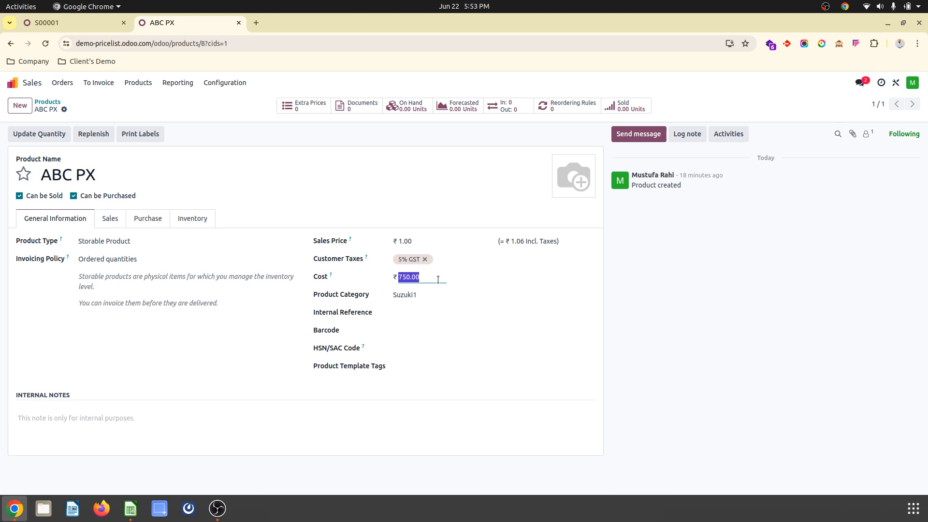
# Set the ABC PX product's cost to 751, change its Product Category to All, and save after each change.
pyautogui.write('7')
pyautogui.click(79, 109)
pyautogui.click(426, 294)
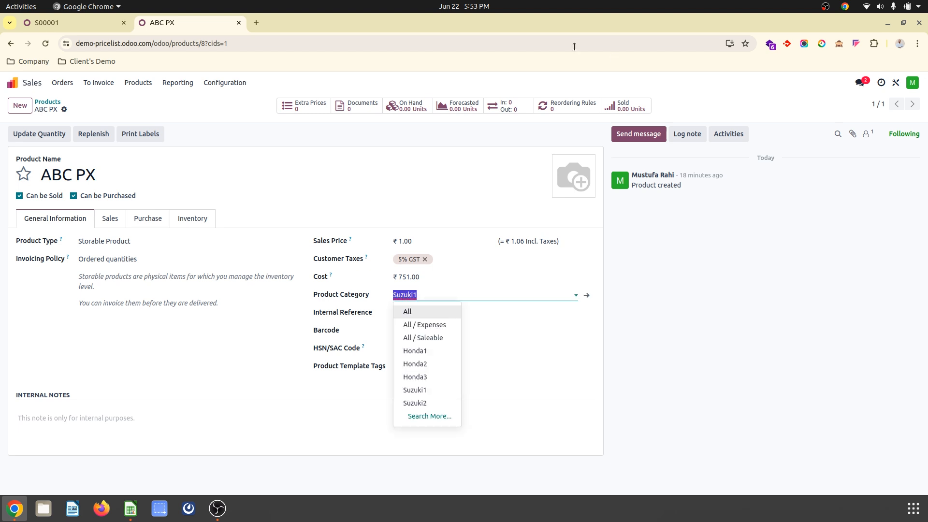
pyautogui.click(419, 314)
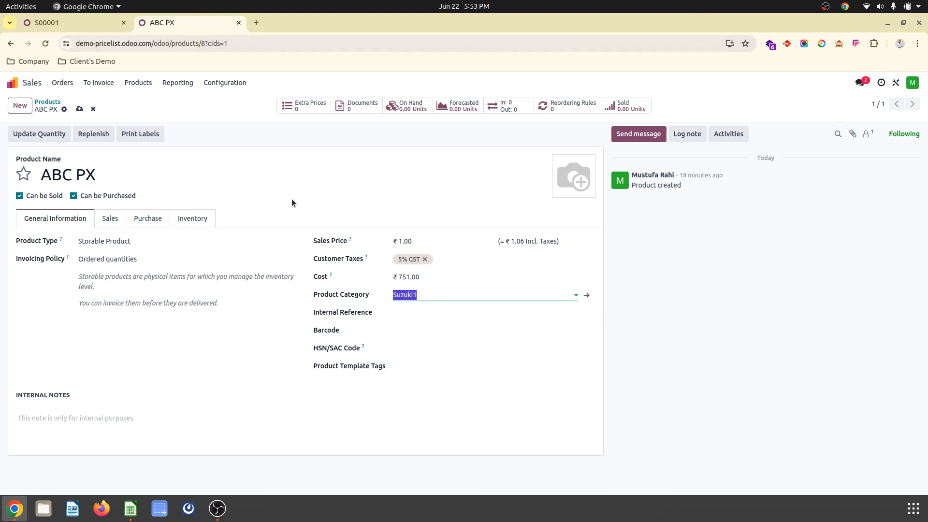
pyautogui.click(80, 109)
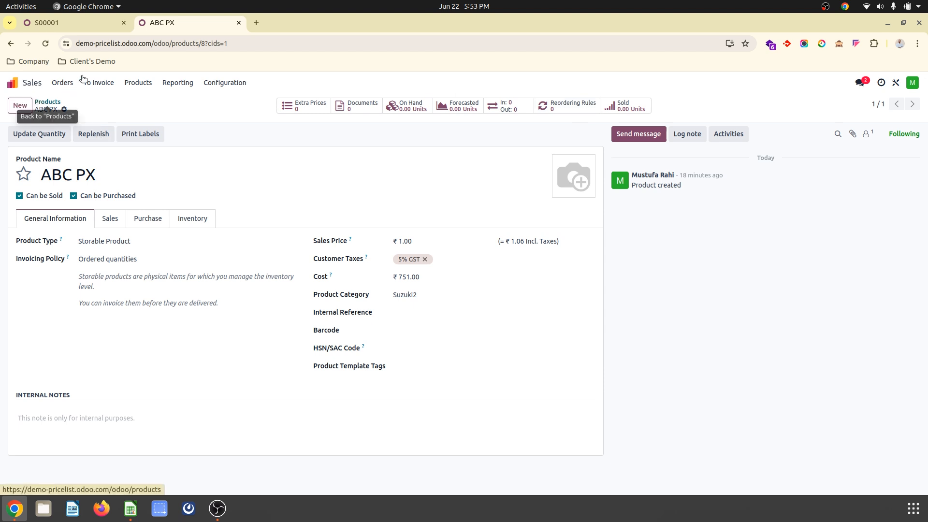
# Return to the products, look at PX3, and list all products sorted by Product Category to check their categories.
pyautogui.click(47, 102)
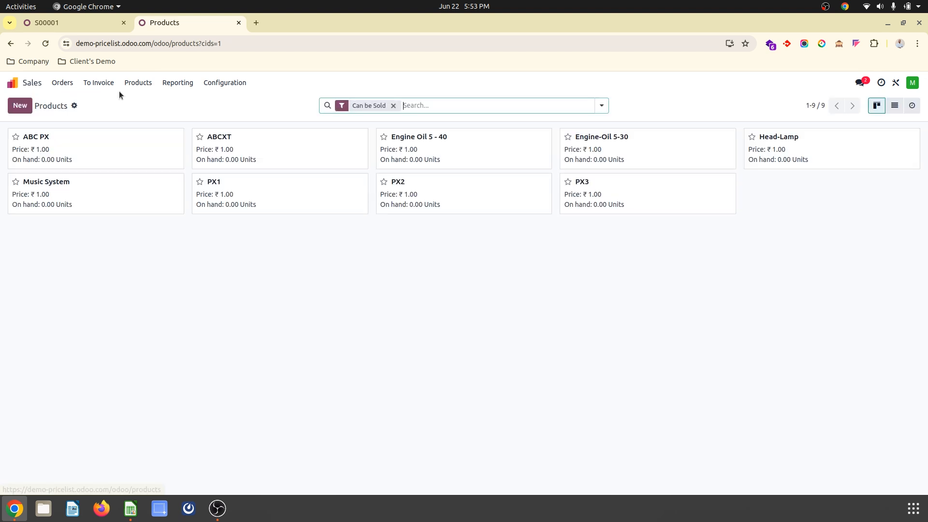
pyautogui.click(577, 194)
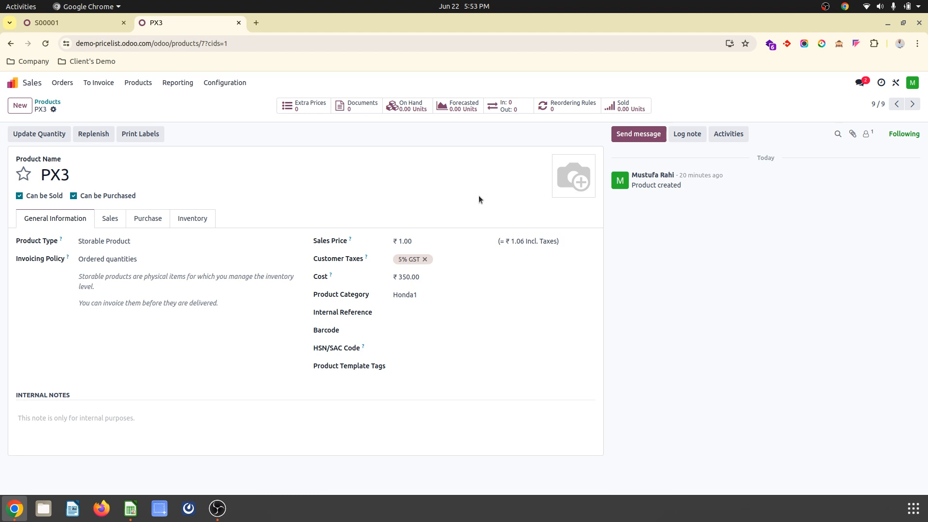
pyautogui.click(47, 102)
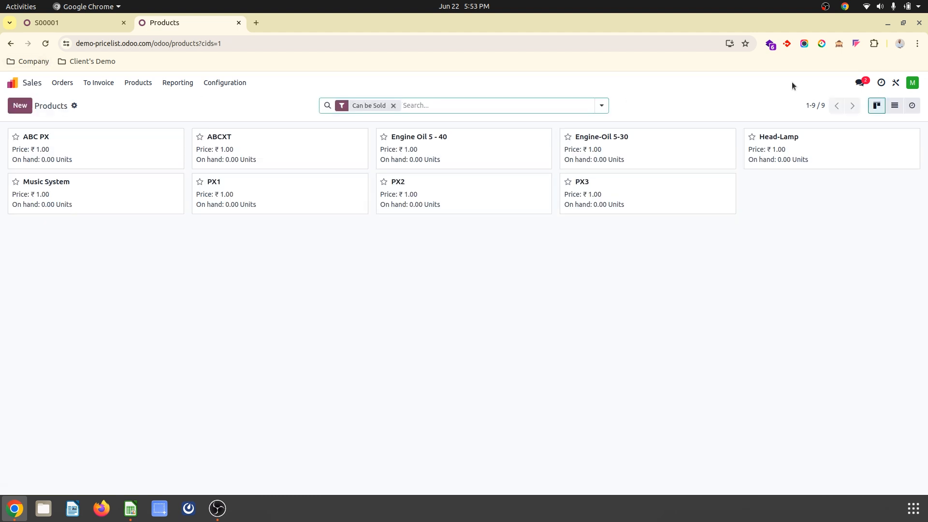
pyautogui.click(889, 106)
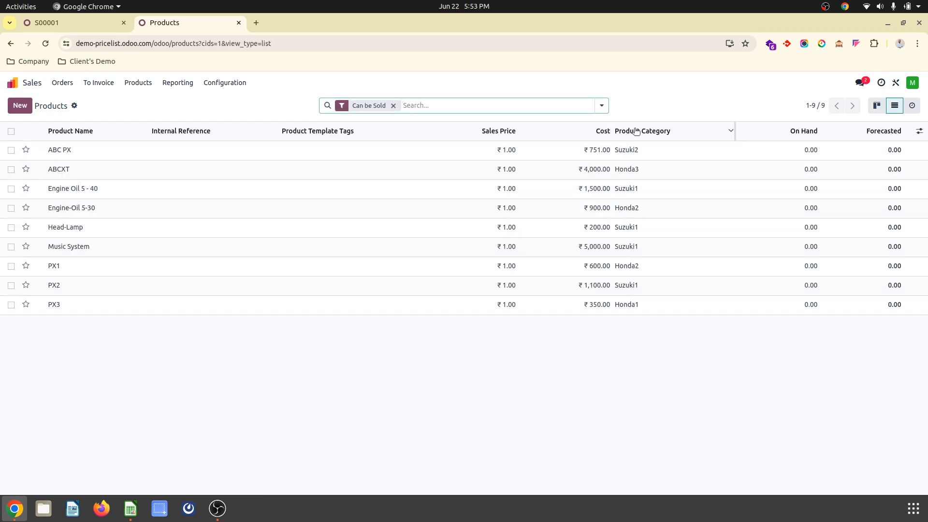
pyautogui.click(628, 133)
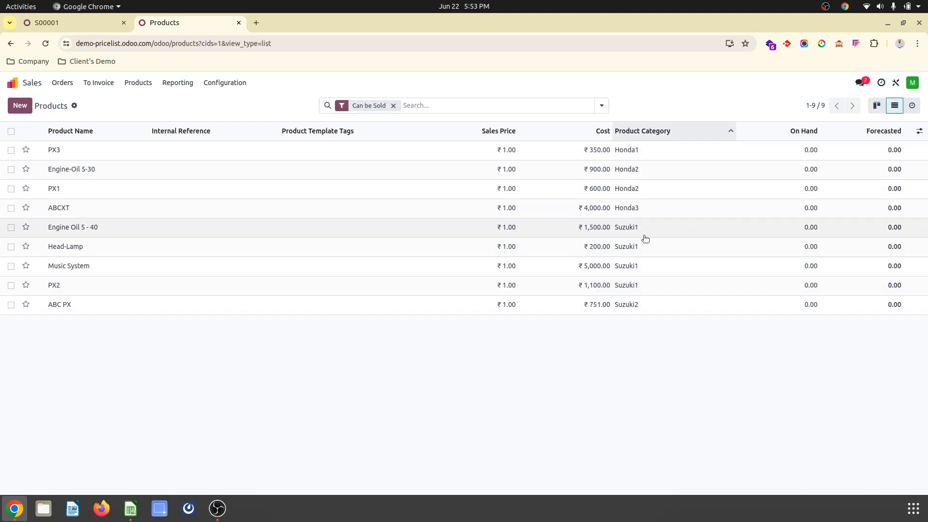
# Set the Product Category of Engine Oil 5 - 40 to All, save it and return to the products list.
pyautogui.click(602, 236)
pyautogui.click(450, 292)
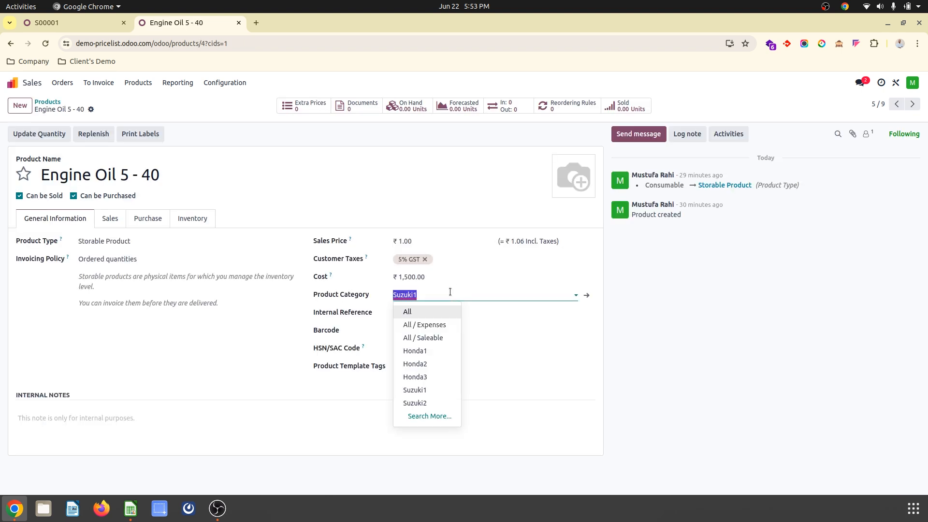
pyautogui.click(433, 313)
pyautogui.click(107, 108)
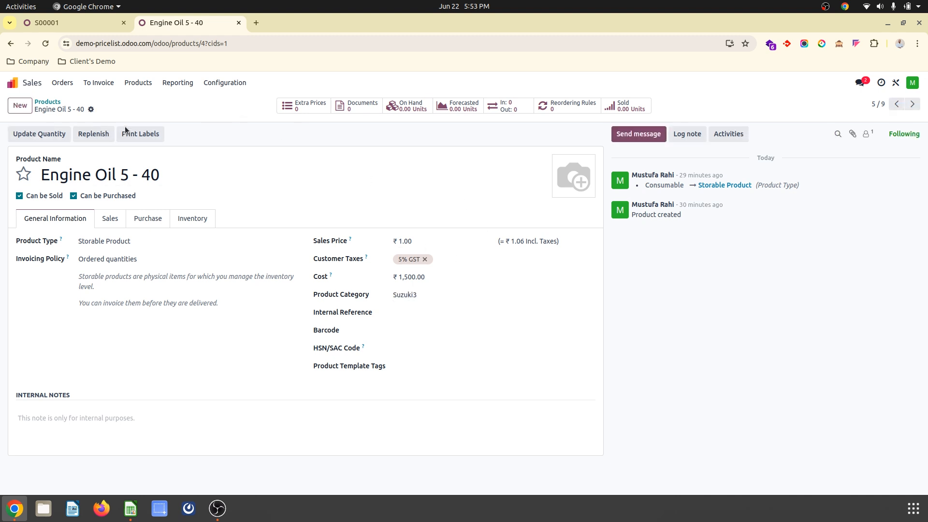
pyautogui.click(47, 102)
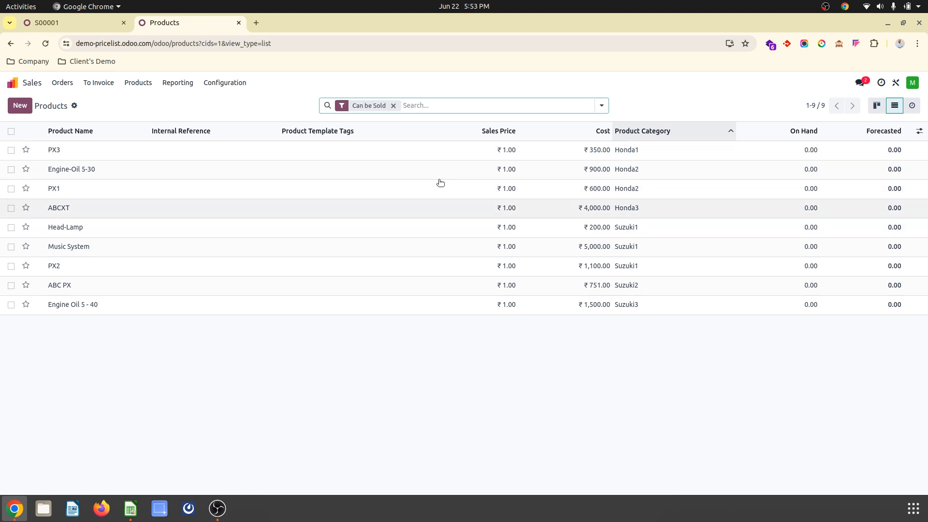
# Create and save a storable product named HGF11 with a cost of 3000.
pyautogui.click(21, 104)
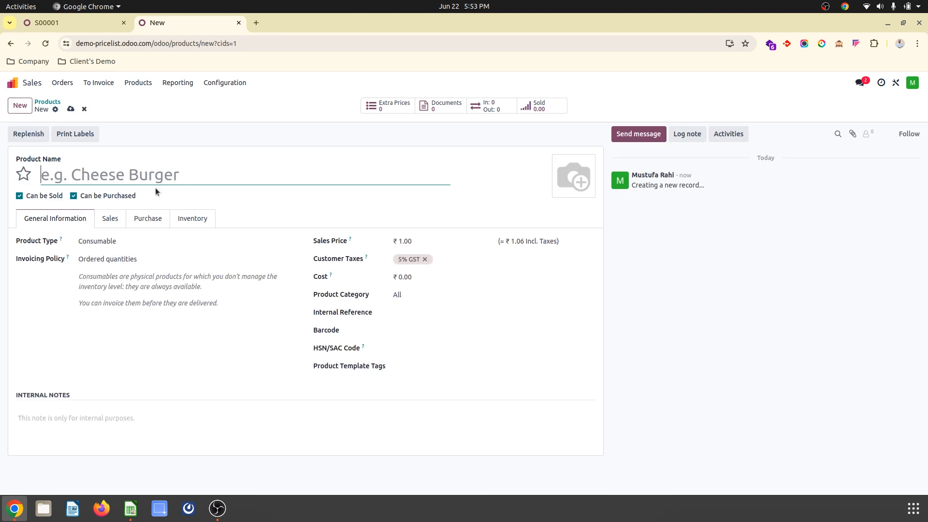
pyautogui.write('HG')
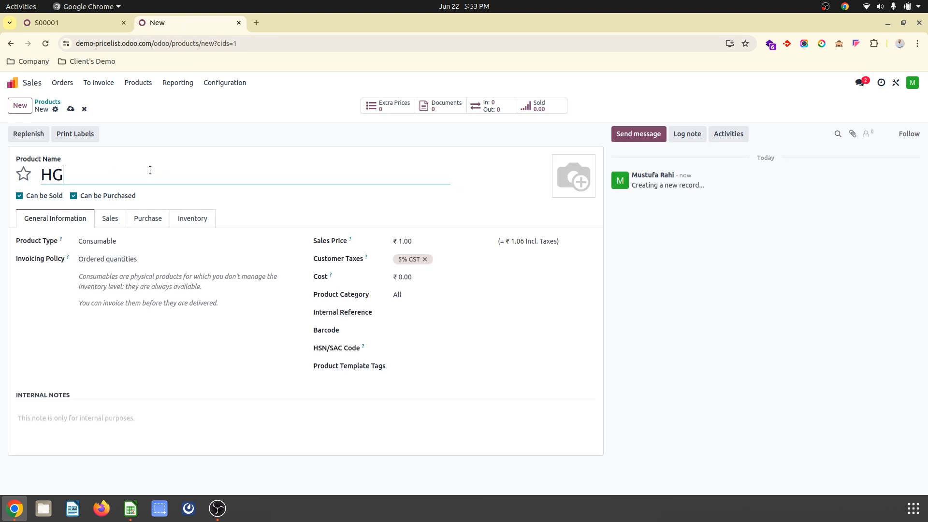
pyautogui.write('F11')
pyautogui.click(151, 242)
pyautogui.click(151, 270)
pyautogui.click(428, 277)
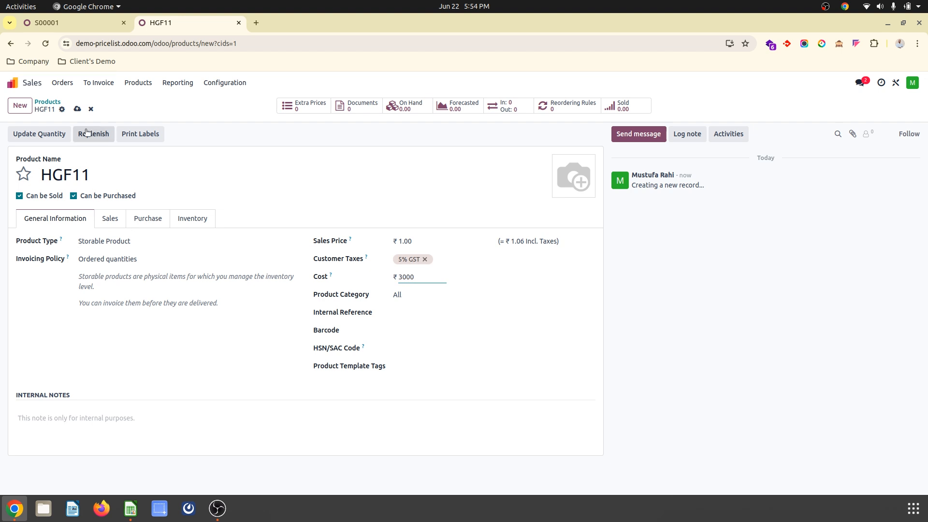
pyautogui.click(77, 109)
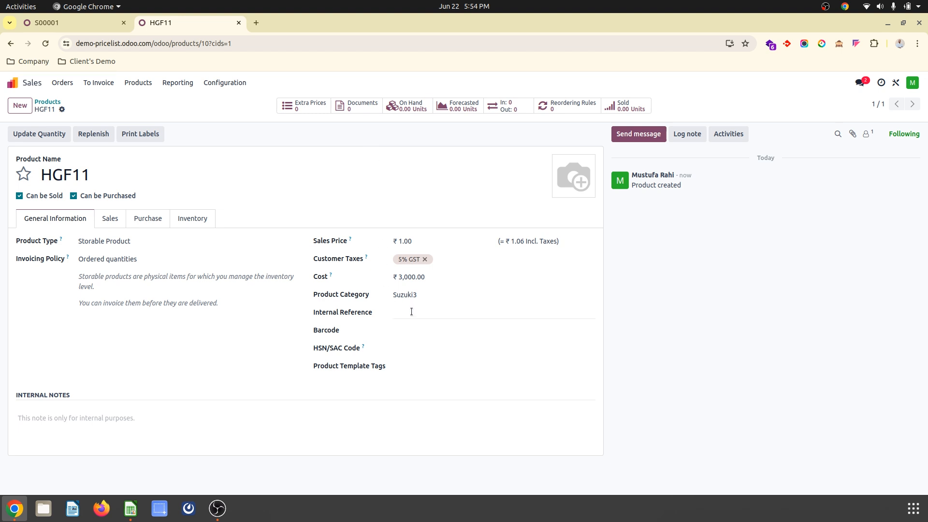
# Add a new Suzuki product template tag to HGF11, save it and return to the products list.
pyautogui.click(420, 363)
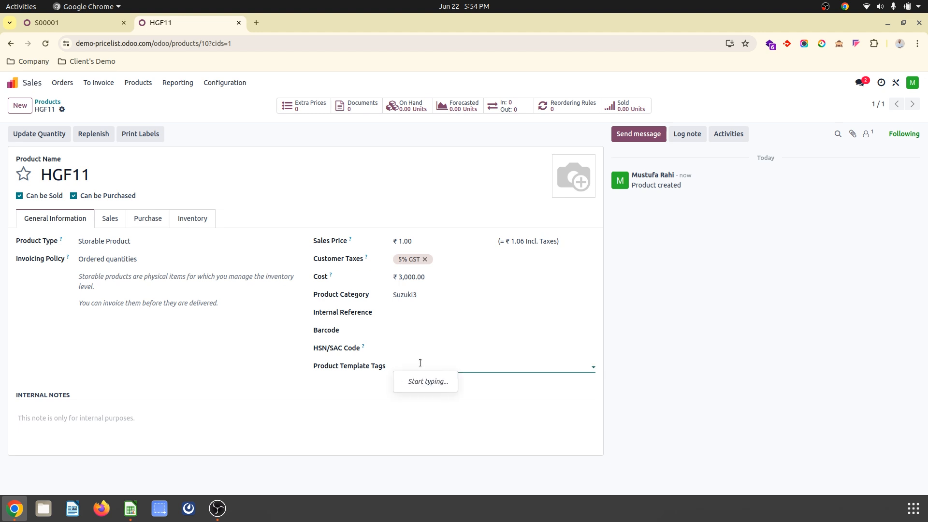
pyautogui.write('Suzuki')
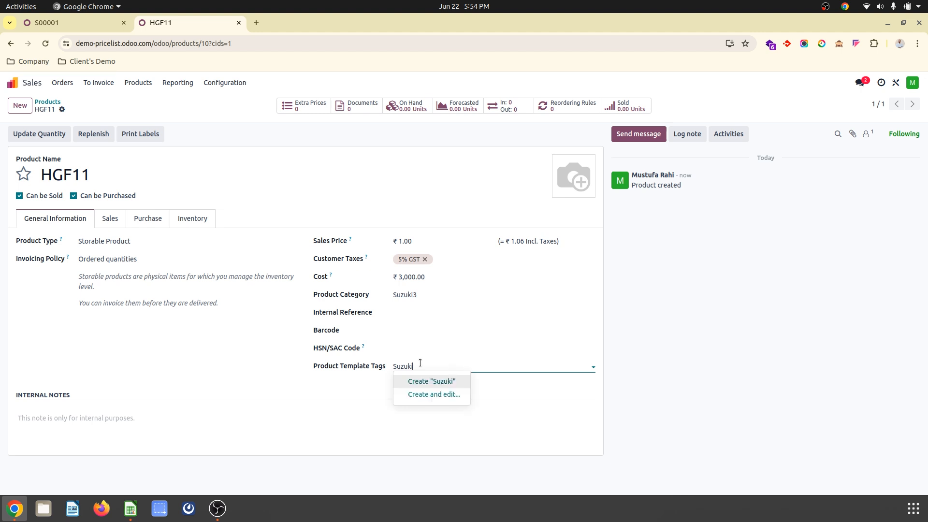
pyautogui.click(430, 381)
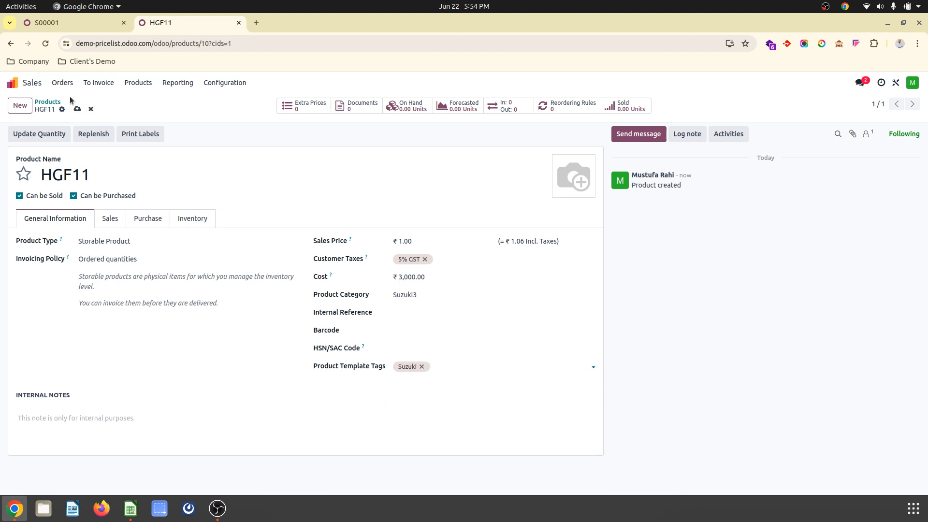
pyautogui.click(77, 109)
pyautogui.click(47, 101)
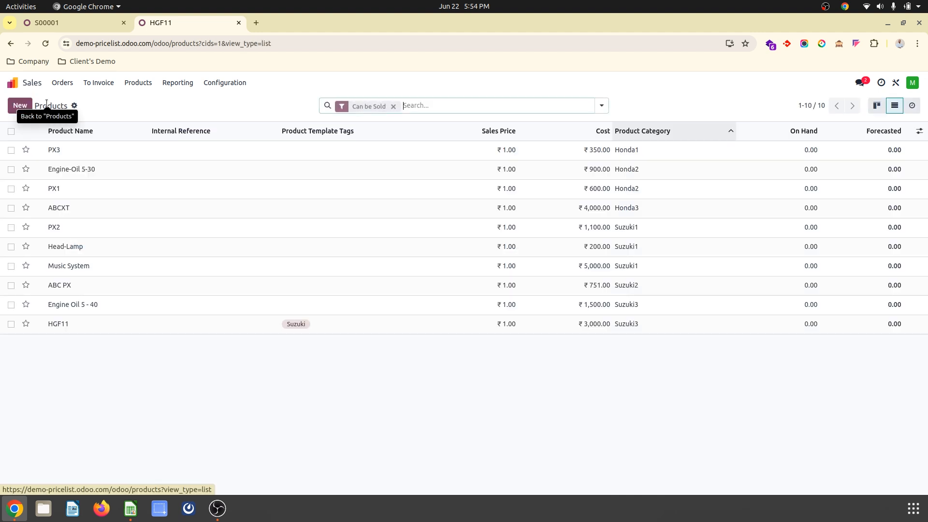
# Add a new Honda product template tag to the PX3 product and save it.
pyautogui.click(85, 157)
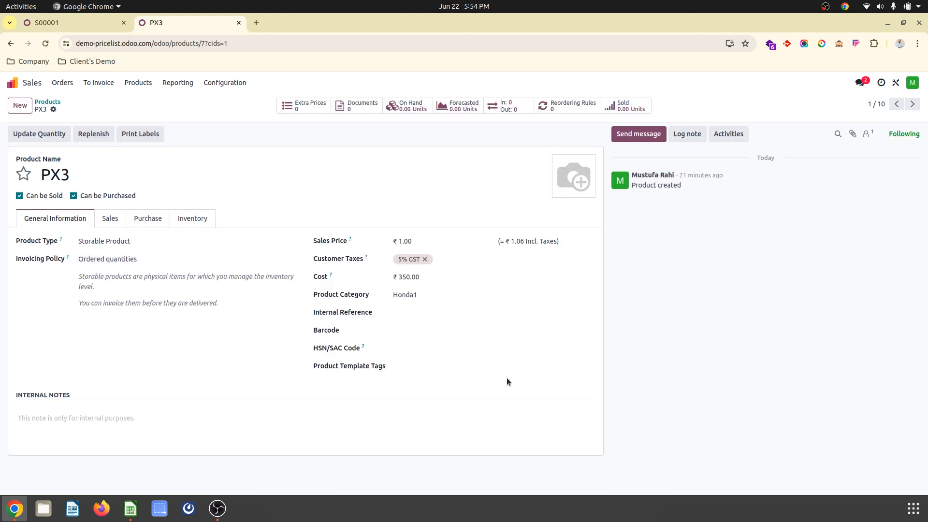
pyautogui.click(480, 367)
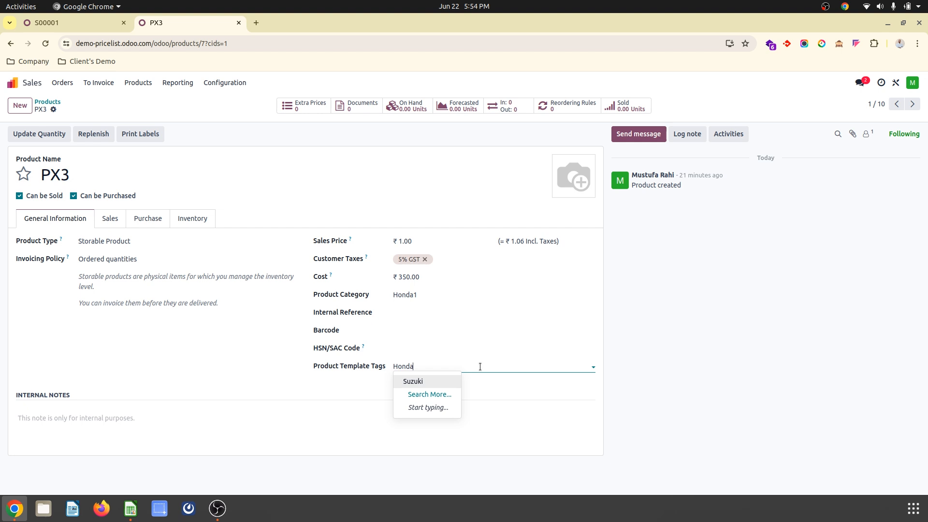
pyautogui.write('Honda')
pyautogui.click(435, 380)
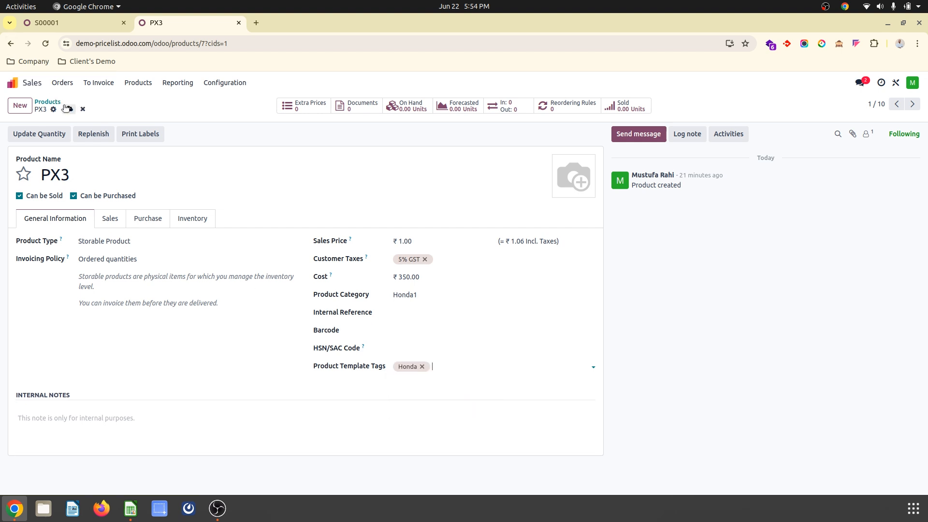
pyautogui.click(68, 108)
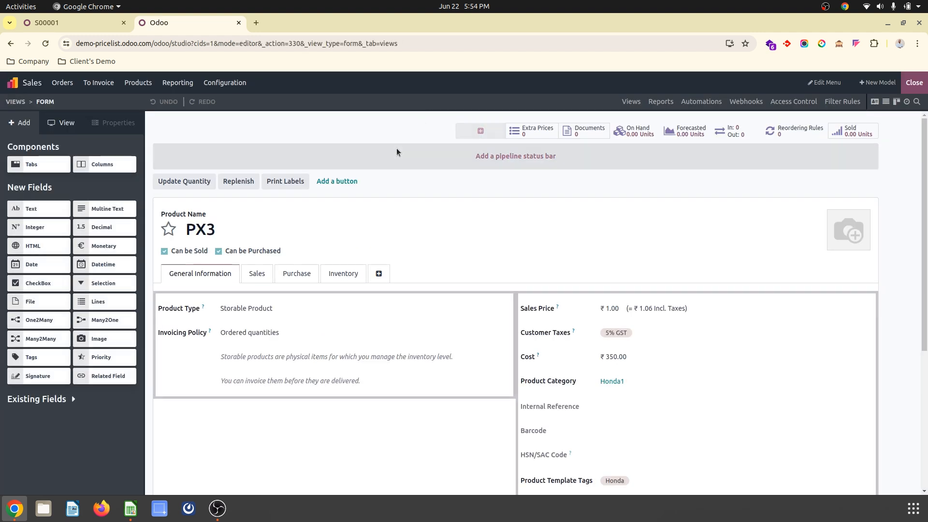
# In the Cost update Suzuki1 automation rule, replace the Product Category condition with Product Template Tags is in Suzuki and save.
pyautogui.click(701, 101)
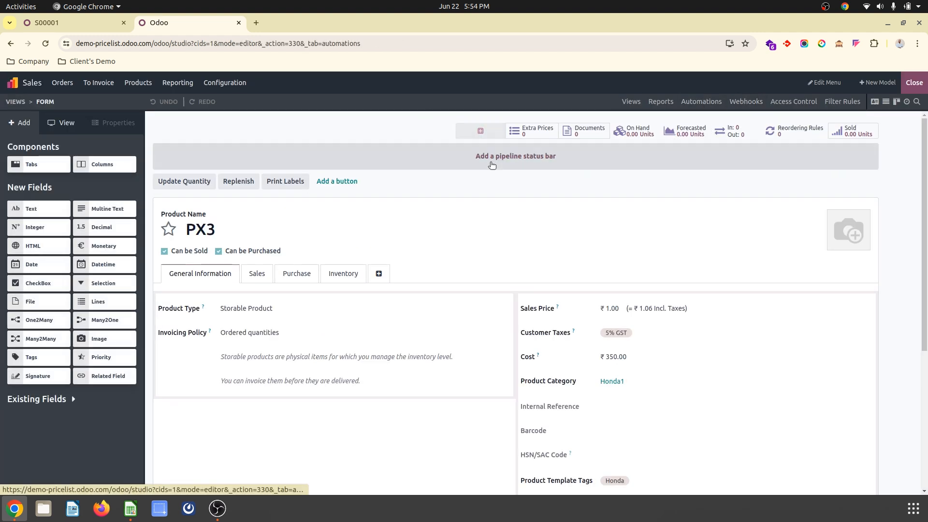
pyautogui.click(304, 170)
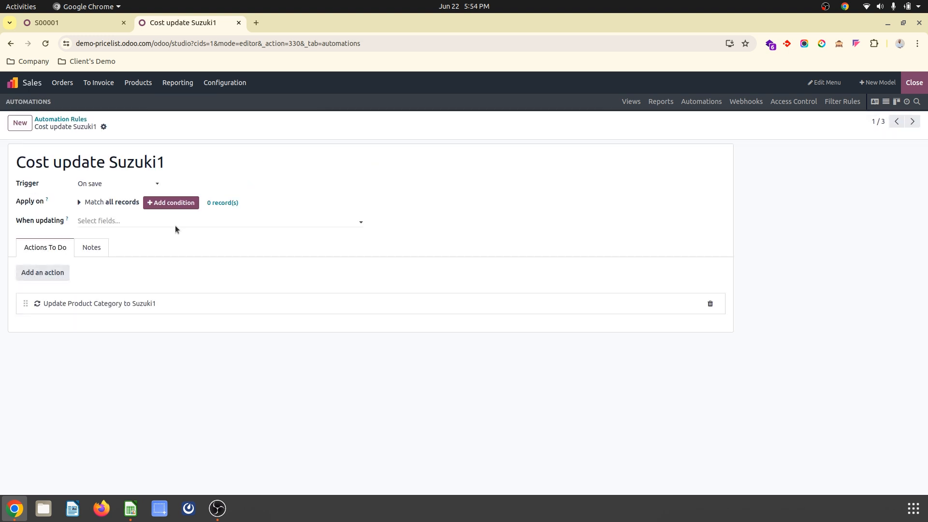
pyautogui.click(79, 203)
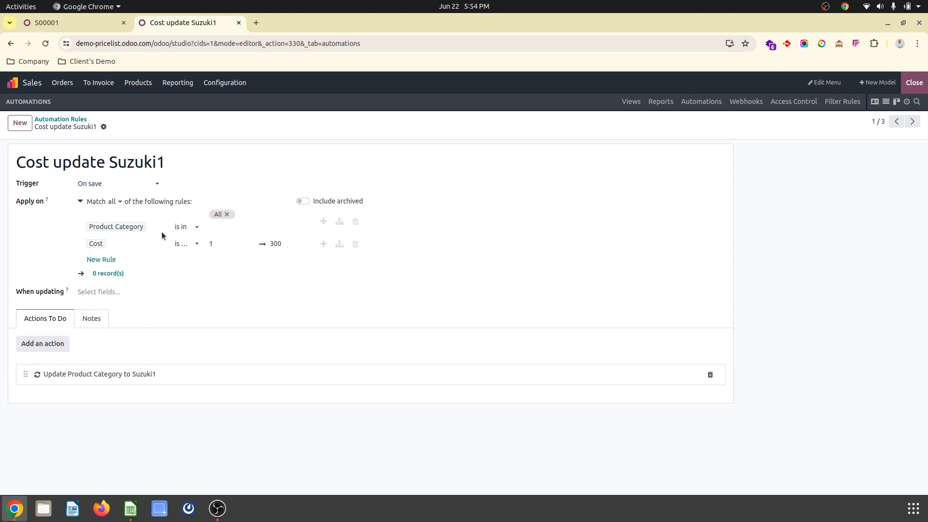
pyautogui.click(145, 227)
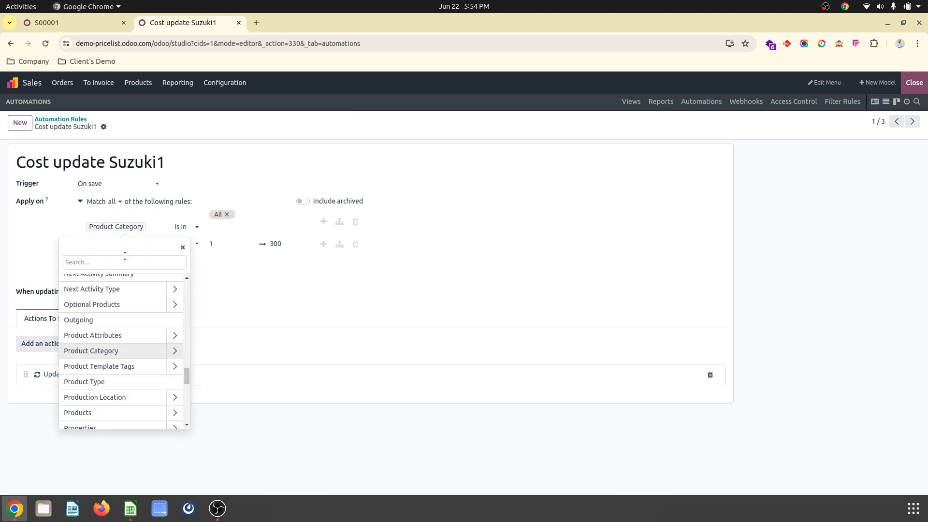
pyautogui.write('prod')
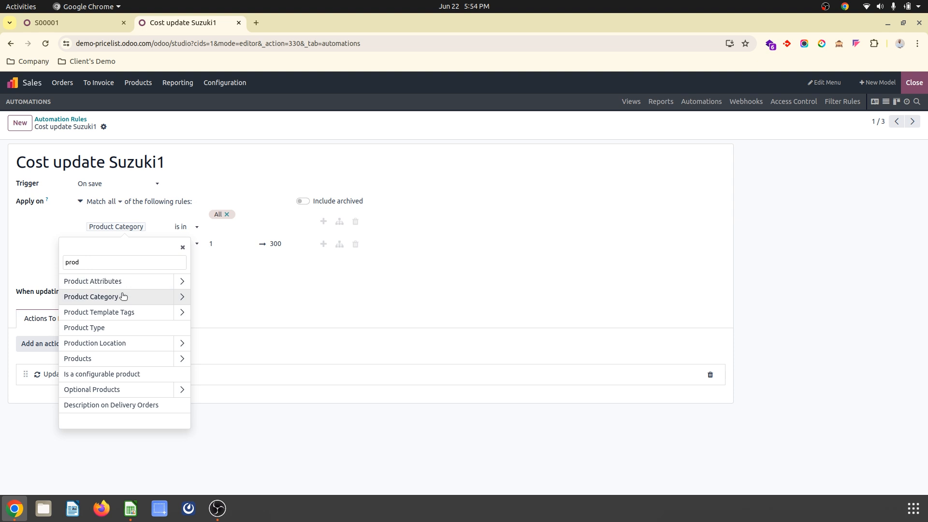
pyautogui.click(128, 311)
pyautogui.click(238, 219)
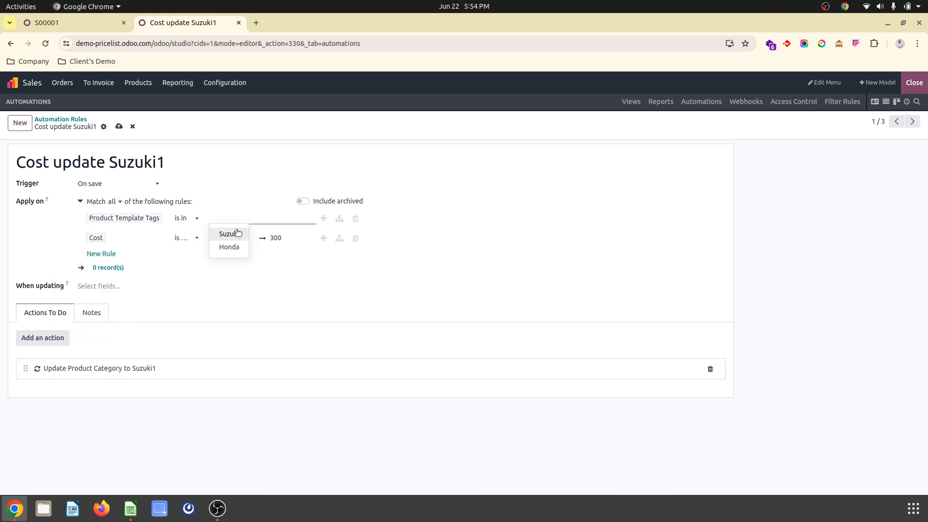
pyautogui.click(236, 238)
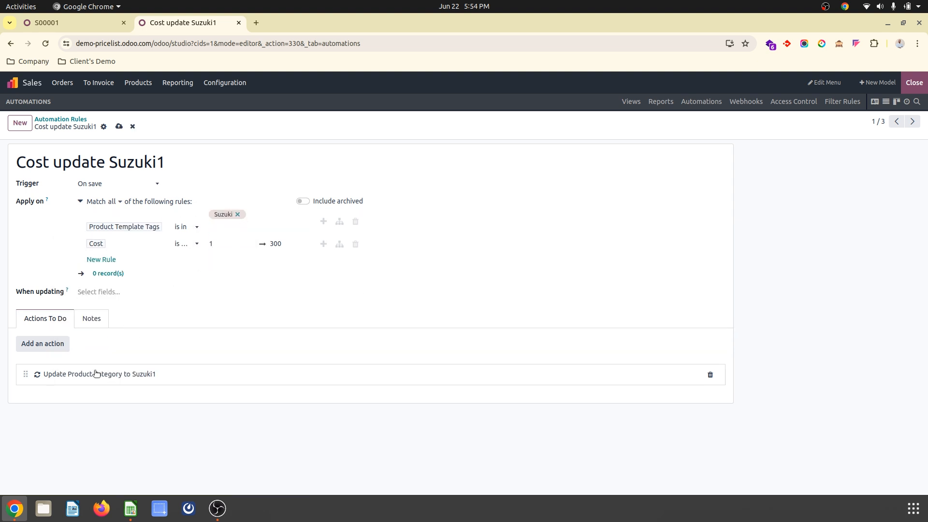
pyautogui.click(118, 127)
# In the Cost update Suzuki2 rule, replace the Product Category condition with Product Template Tags is in Suzuki and save.
pyautogui.click(912, 121)
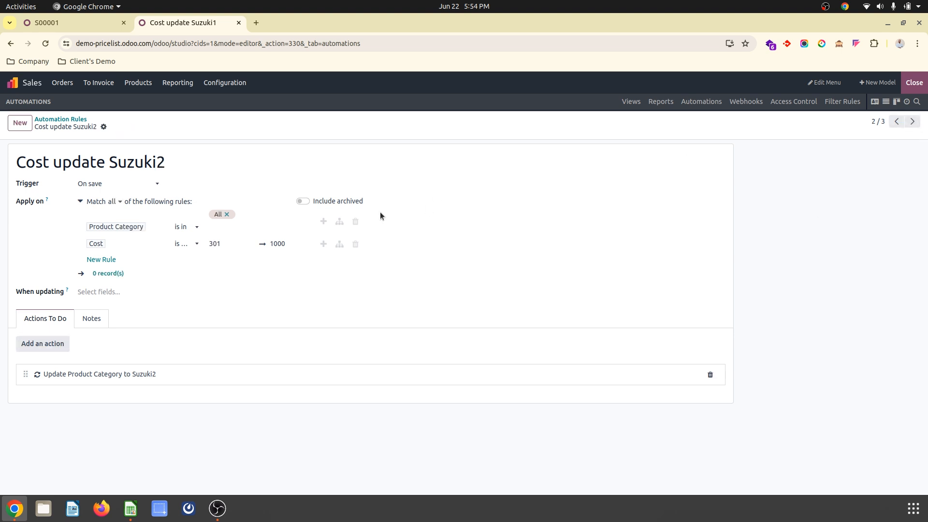
pyautogui.click(159, 227)
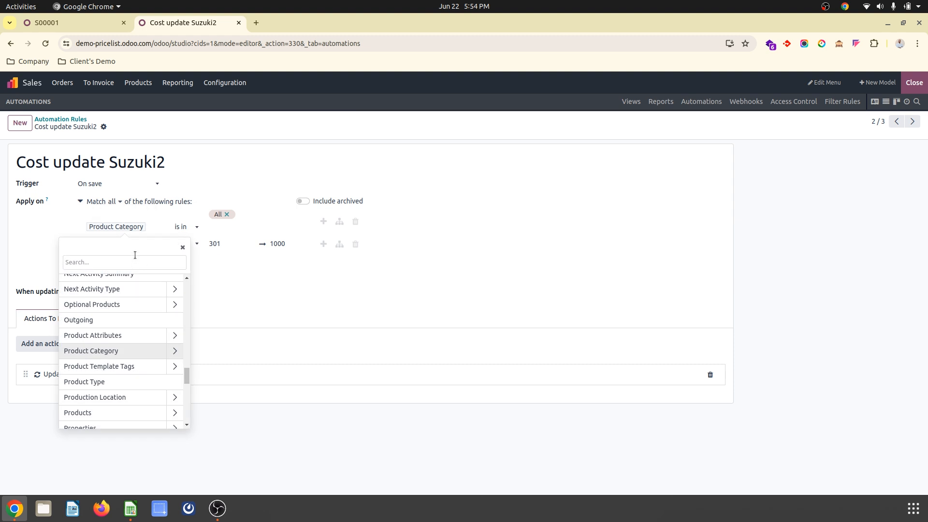
pyautogui.click(121, 366)
pyautogui.click(271, 218)
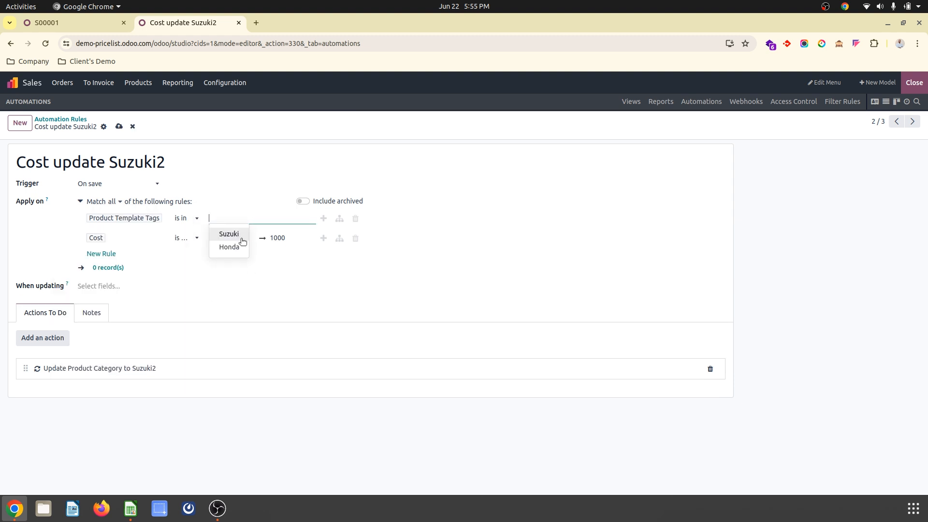
pyautogui.click(240, 236)
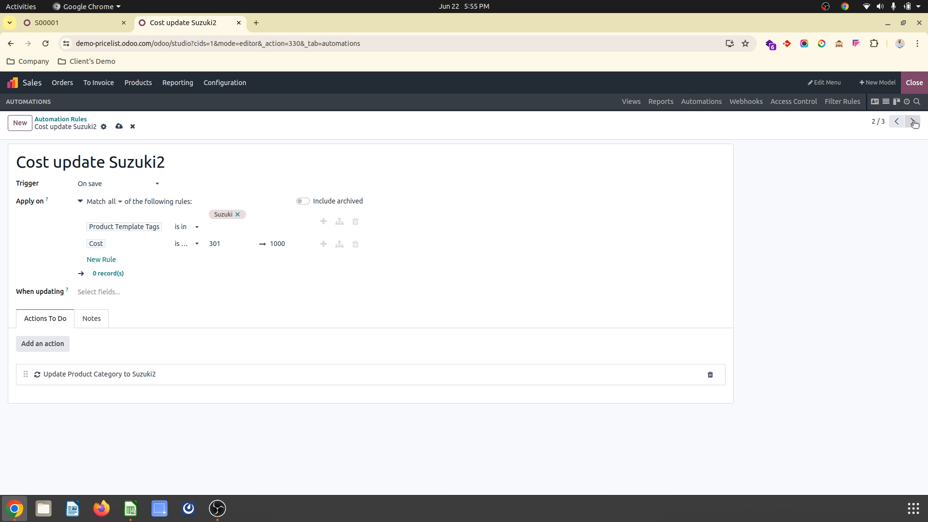
pyautogui.click(119, 127)
# Change the Product Category condition of Cost update Suzuki3 to Product Template Tags is in Suzuki, save the rule and close Studio.
pyautogui.click(912, 122)
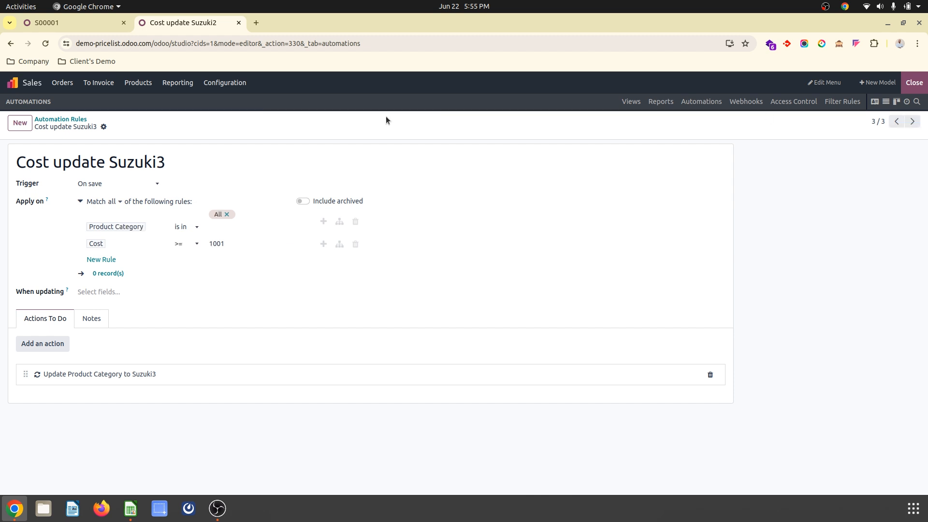
pyautogui.click(140, 223)
pyautogui.click(124, 365)
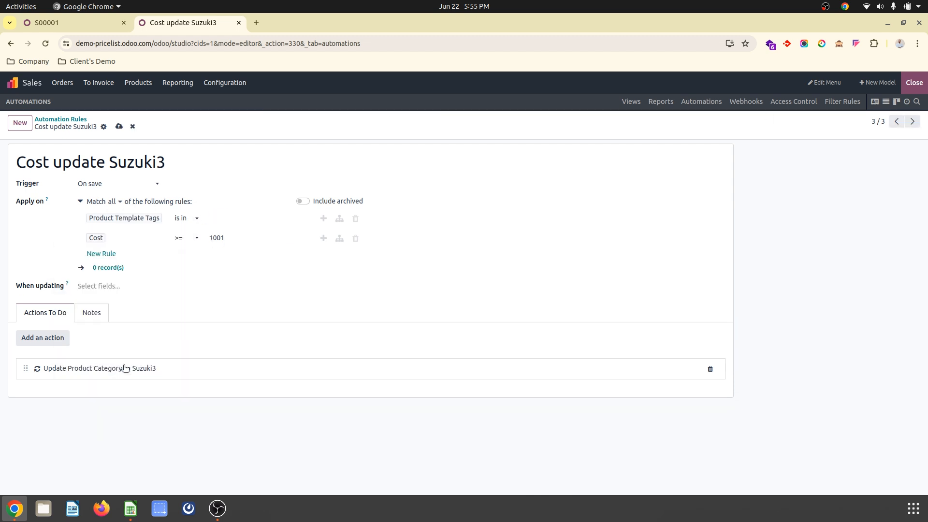
pyautogui.click(263, 222)
pyautogui.click(243, 235)
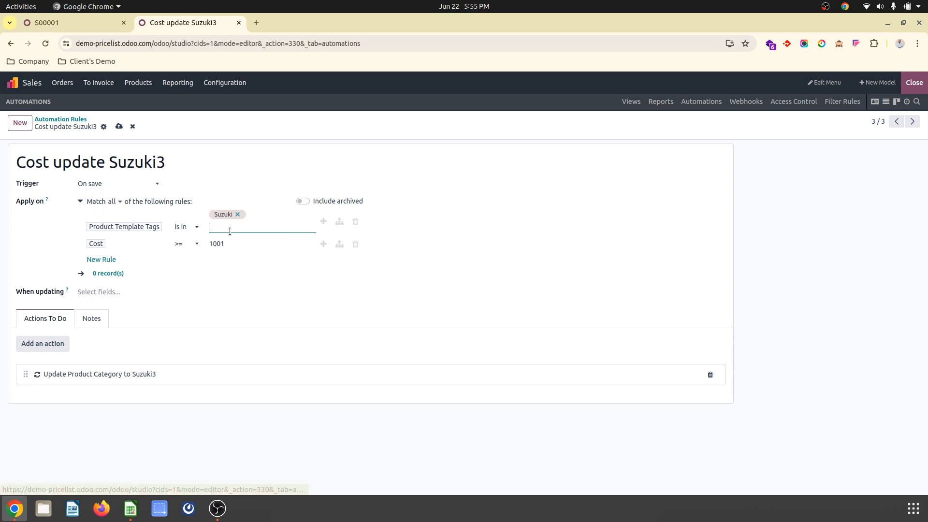
pyautogui.click(119, 126)
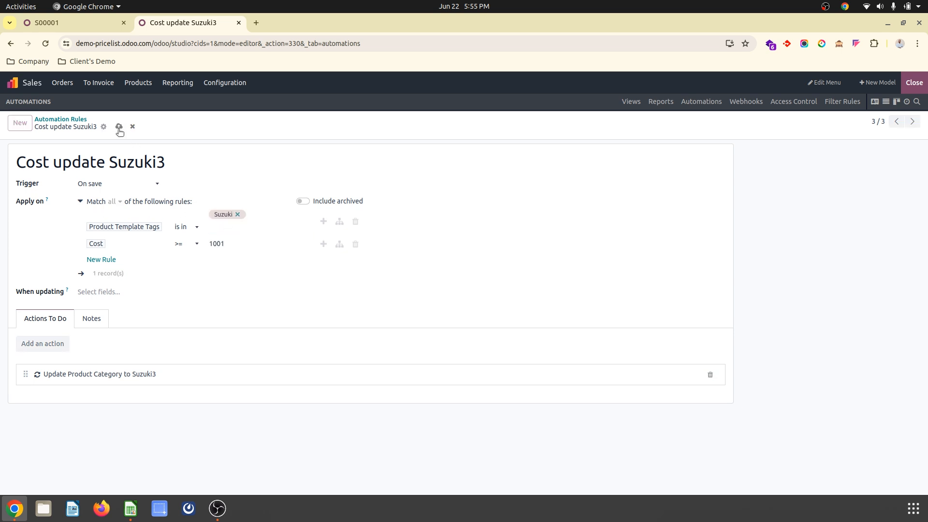
pyautogui.click(91, 22)
pyautogui.click(170, 23)
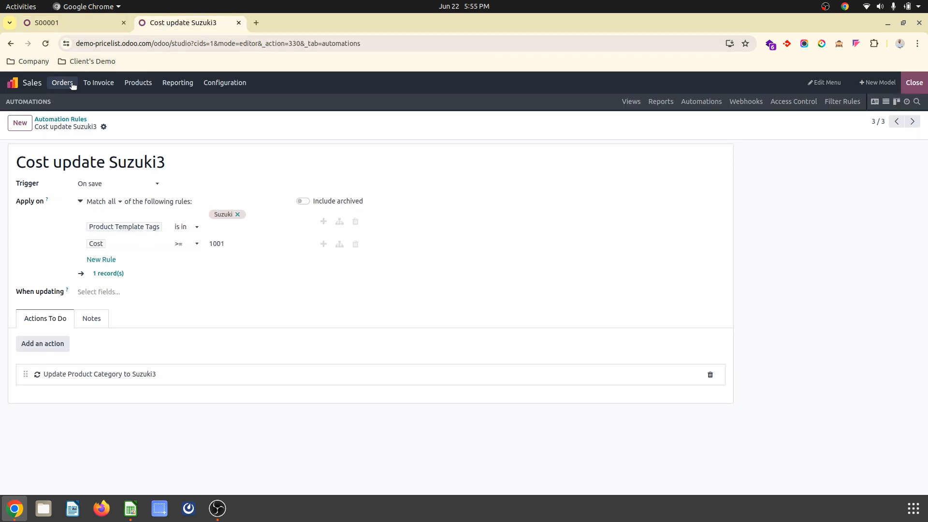
pyautogui.click(915, 82)
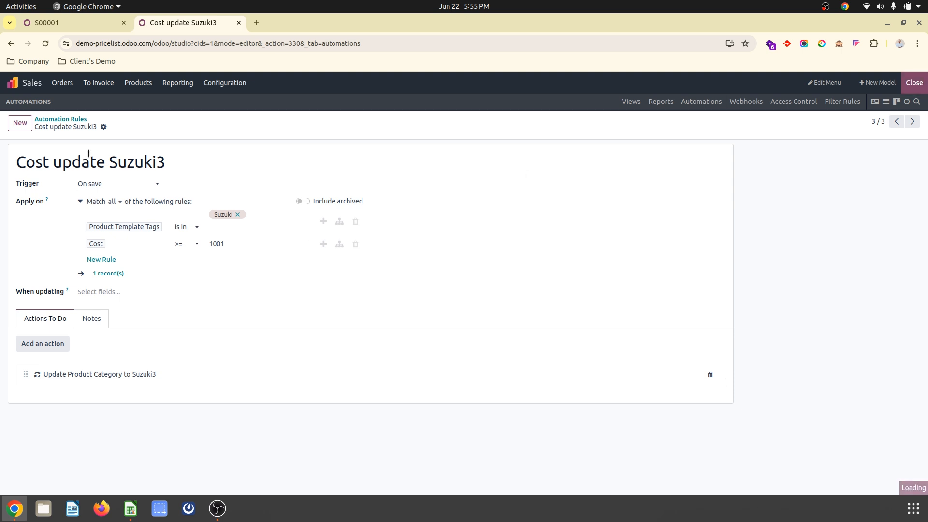
# Create and save a storable product named HJ11 with the Honda product template tag and a cost of 1001.
pyautogui.click(21, 106)
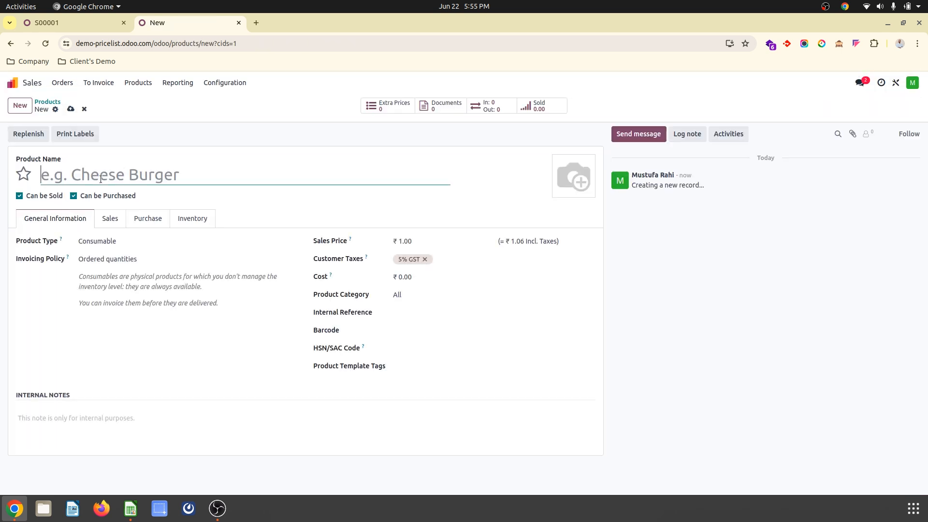
pyautogui.write('HJ11')
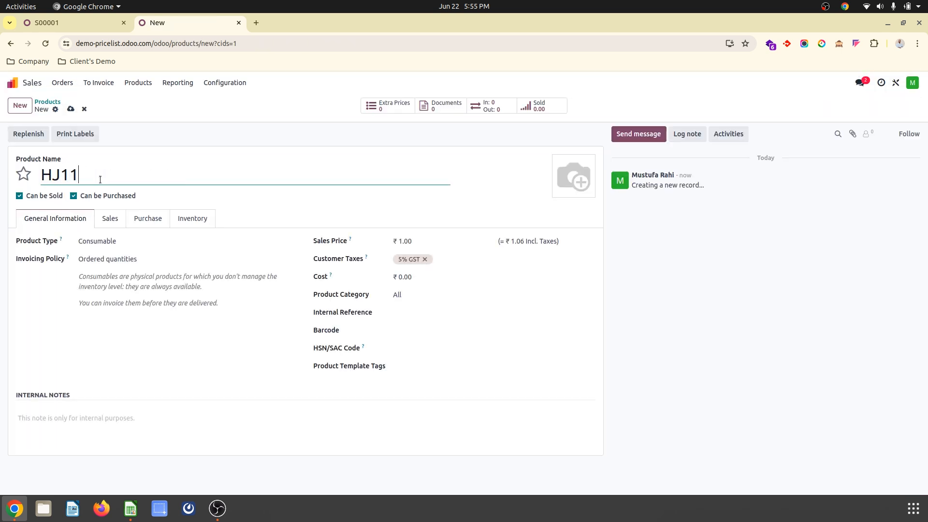
pyautogui.click(111, 240)
pyautogui.click(104, 268)
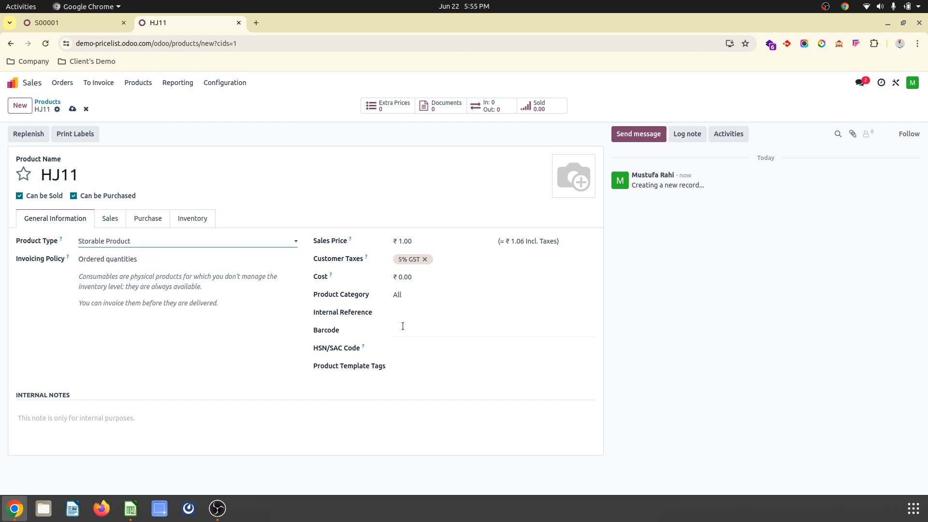
pyautogui.click(407, 366)
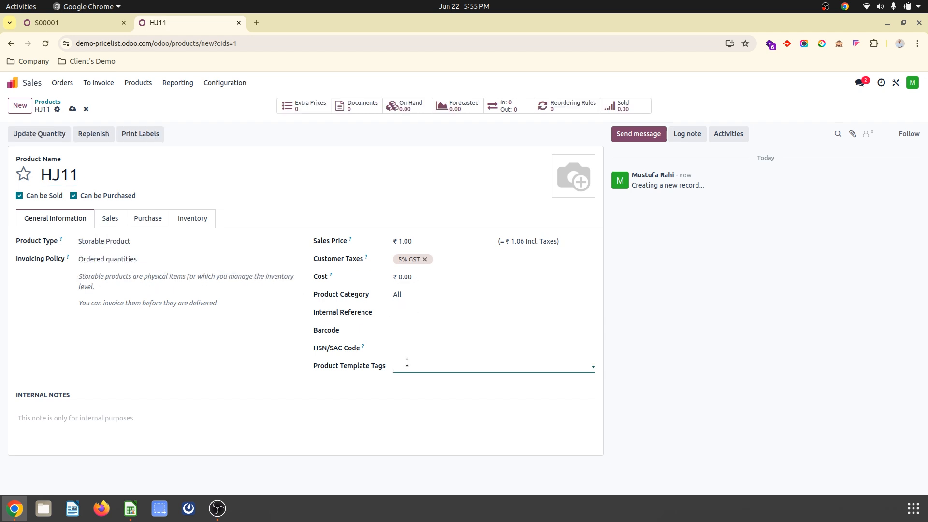
pyautogui.click(419, 395)
pyautogui.click(419, 277)
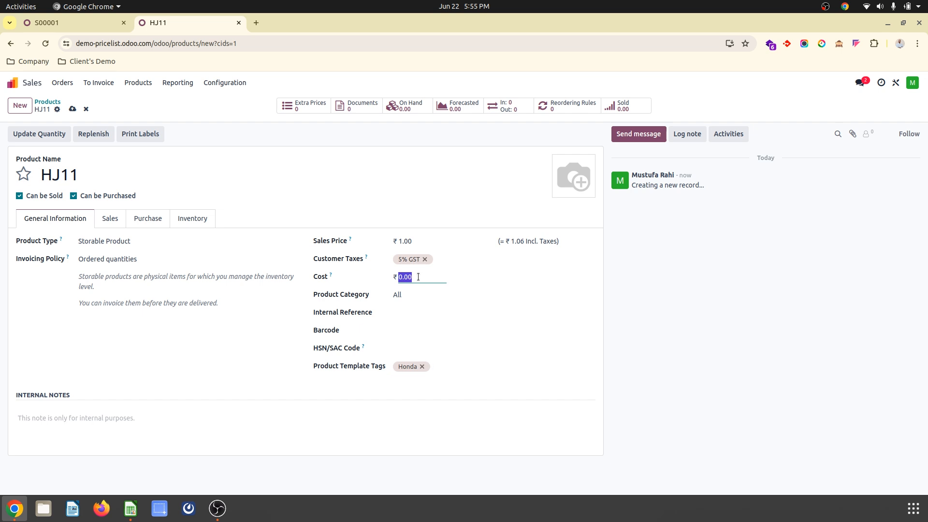
pyautogui.write('1001')
pyautogui.click(73, 109)
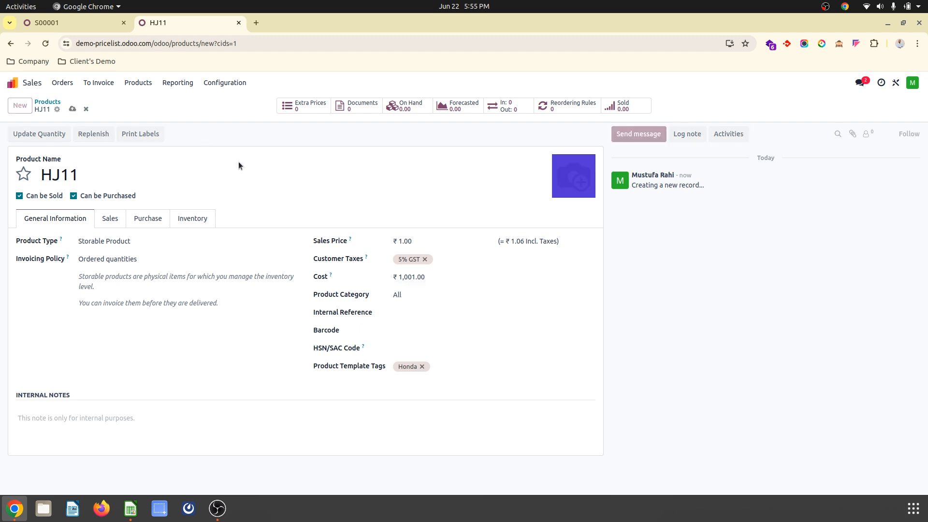
# Replace HJ11's Honda tag with Suzuki, save the product and show all products in list view.
pyautogui.click(423, 366)
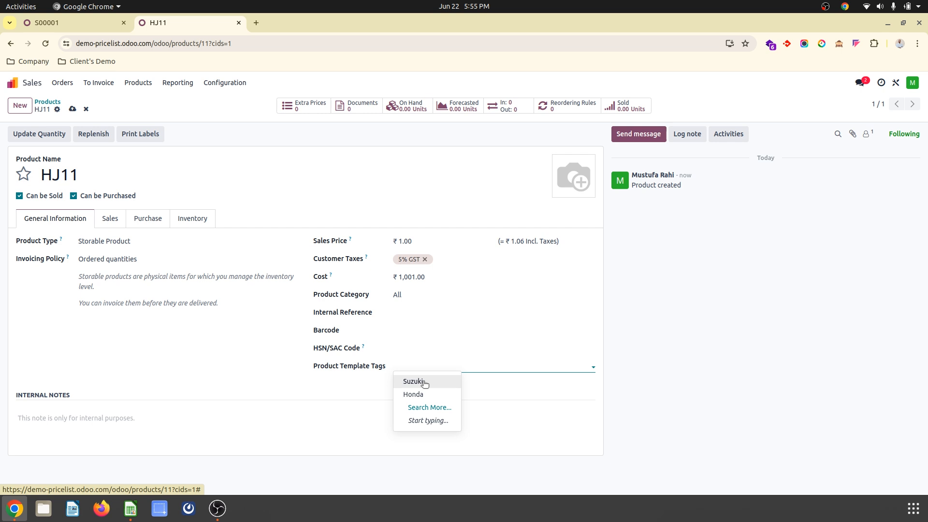
pyautogui.click(424, 382)
pyautogui.click(72, 109)
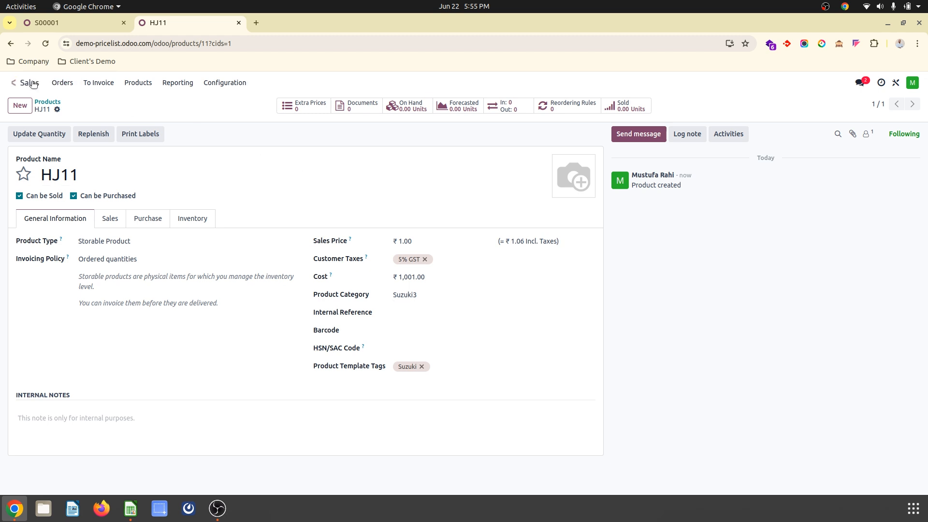
pyautogui.click(47, 102)
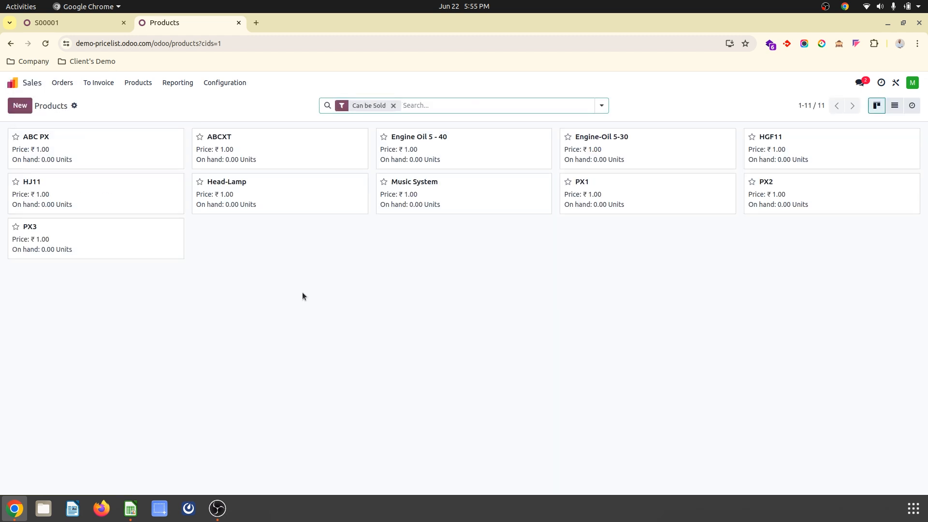
pyautogui.click(894, 106)
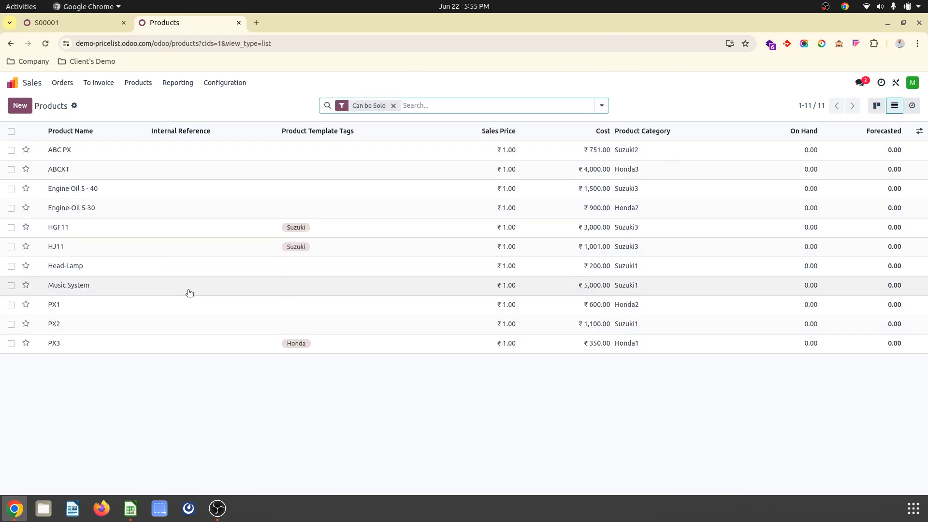
# Switch to LibreOffice Calc to review the Honda and Suzuki pricing sheets, and return to the product list in Chrome.
pyautogui.click(131, 508)
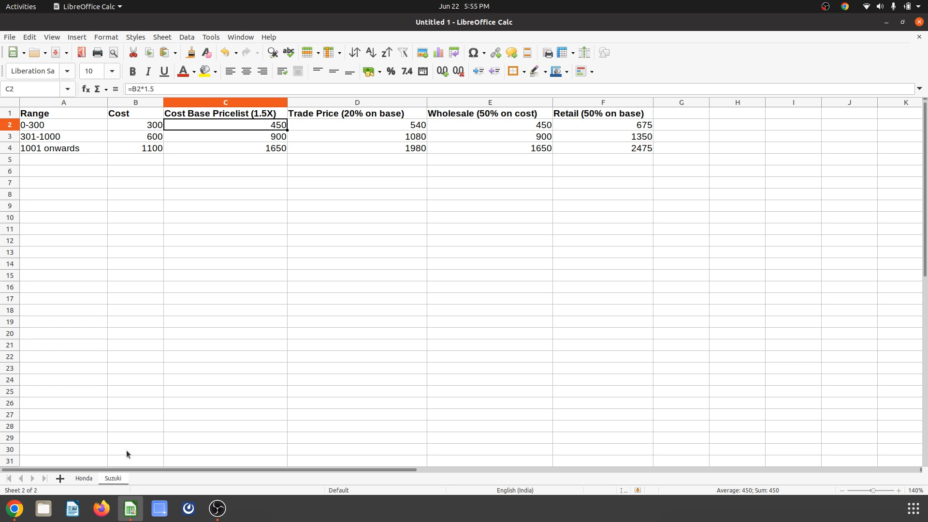
pyautogui.click(83, 479)
pyautogui.click(105, 479)
pyautogui.click(15, 508)
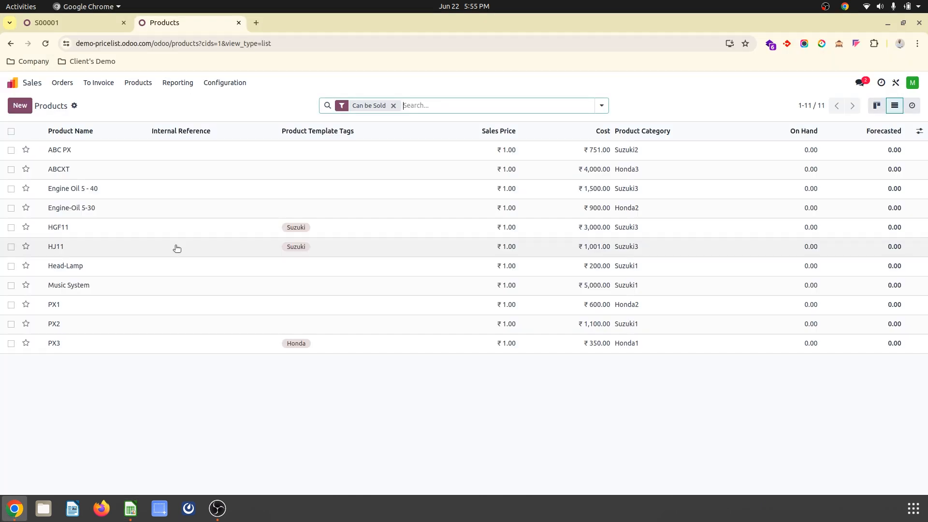
pyautogui.click(98, 24)
pyautogui.click(174, 29)
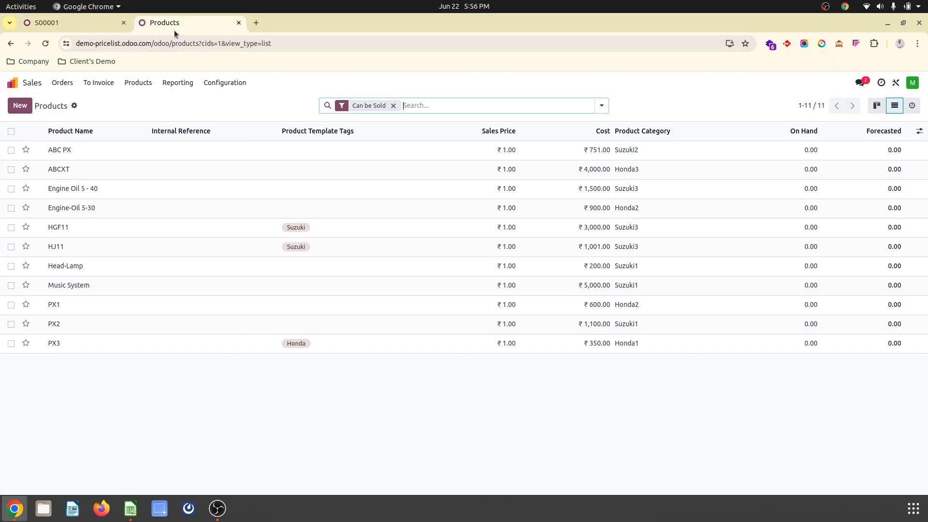
# Open the Retail pricelist, inspect the price rule for the Honda3 category and discard its dialog.
pyautogui.click(124, 84)
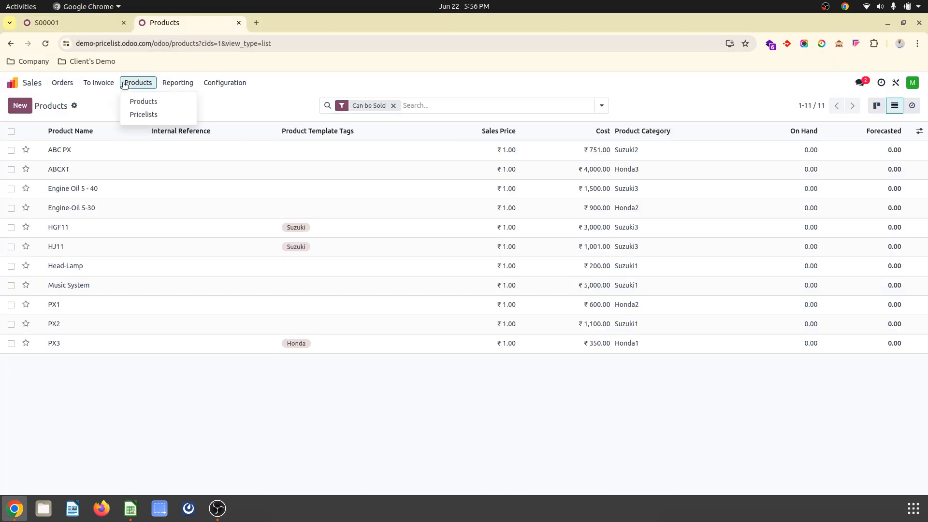
pyautogui.click(137, 114)
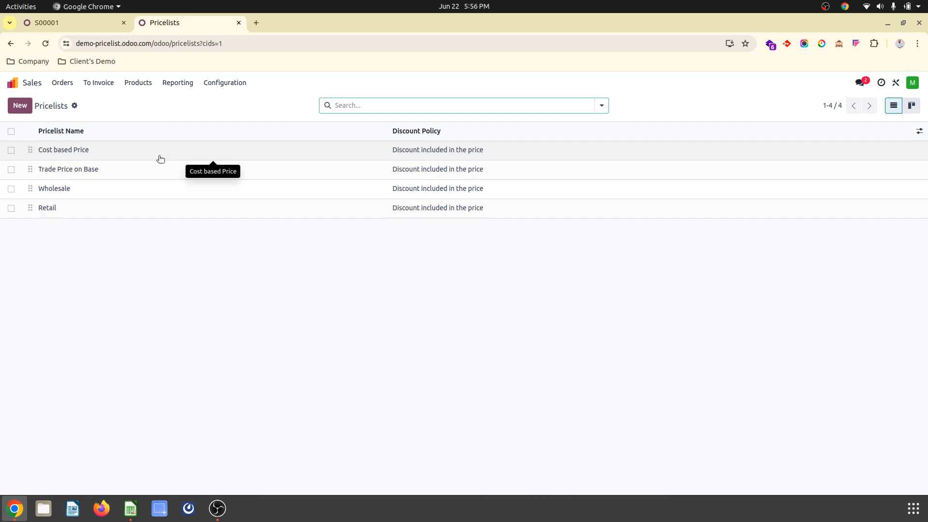
pyautogui.click(139, 208)
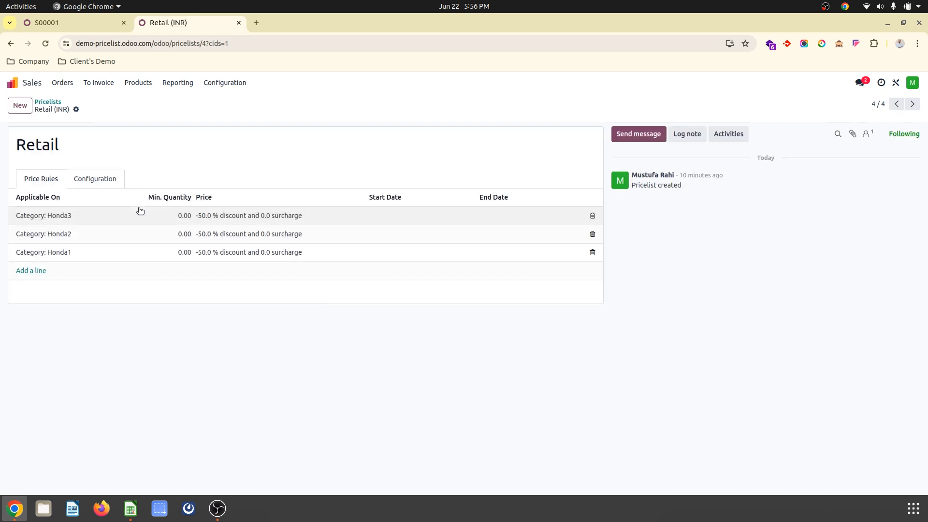
pyautogui.click(179, 222)
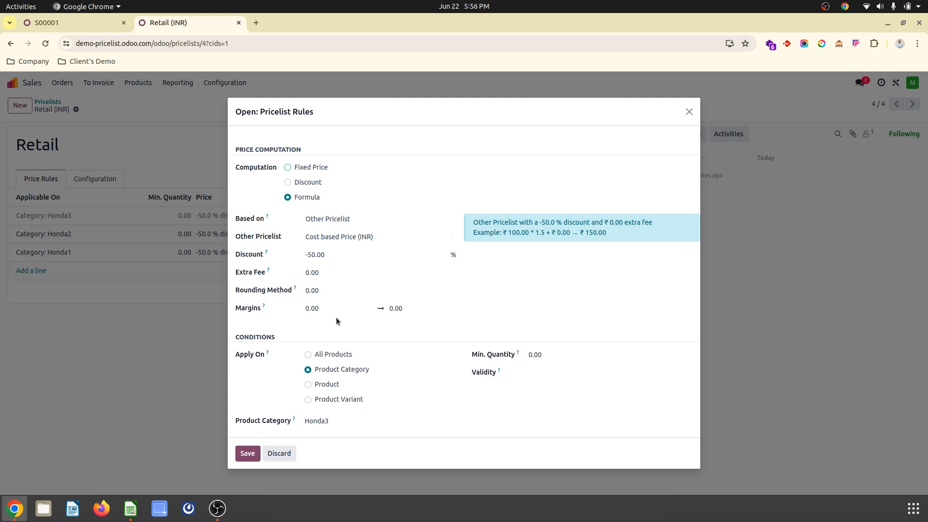
pyautogui.click(279, 453)
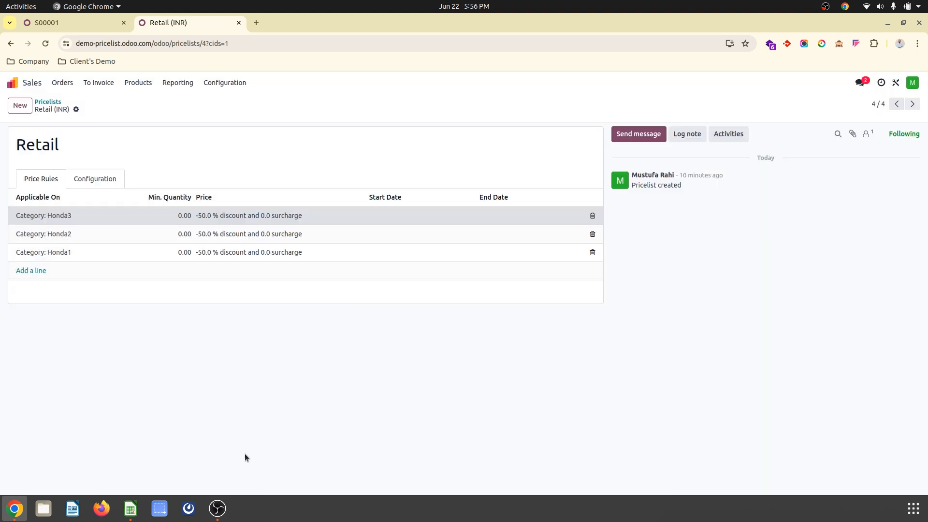
# Switch to LibreOffice Calc to review the cost and retail formula in row 5 of the Honda sheet, and return to Chrome.
pyautogui.click(130, 508)
pyautogui.click(84, 478)
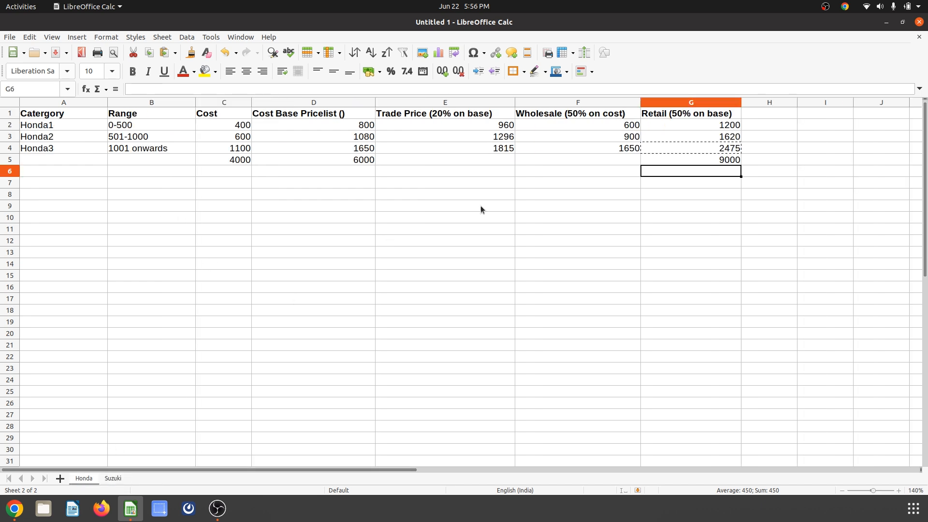
pyautogui.write('9000')
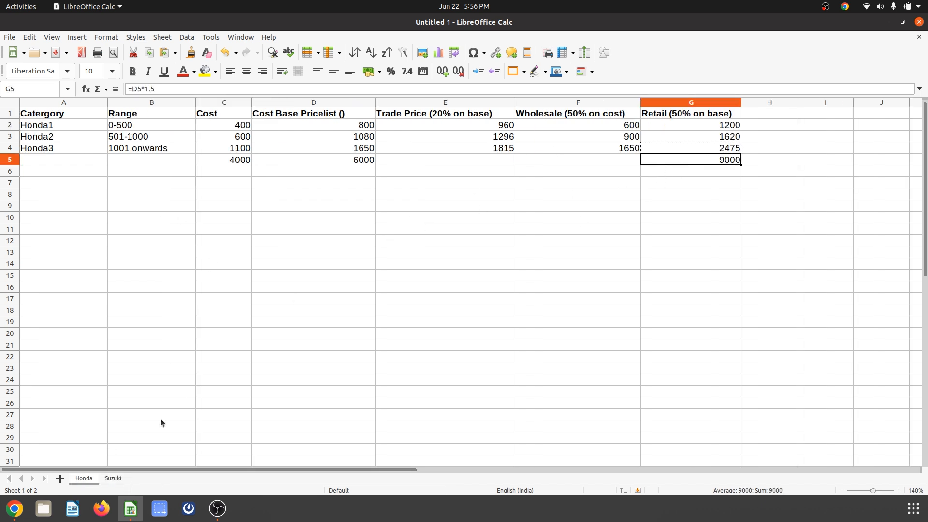
pyautogui.click(239, 162)
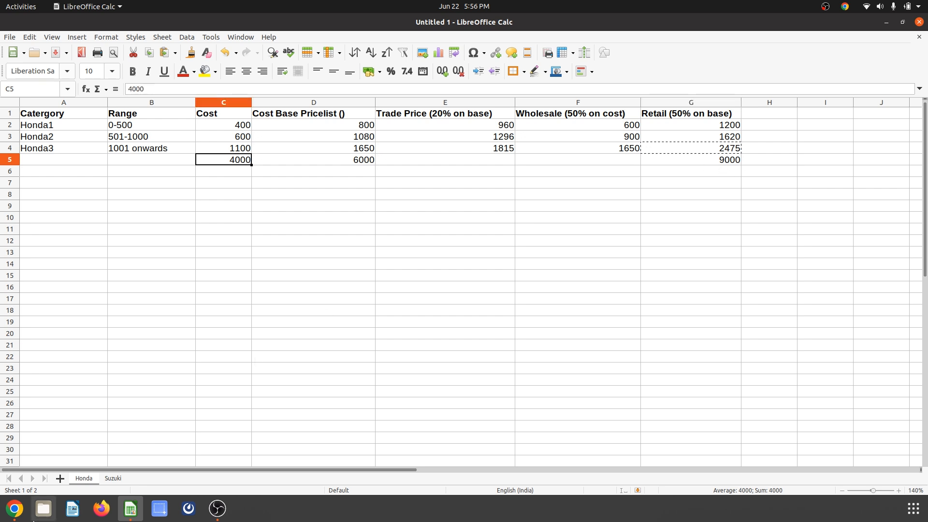
pyautogui.click(15, 508)
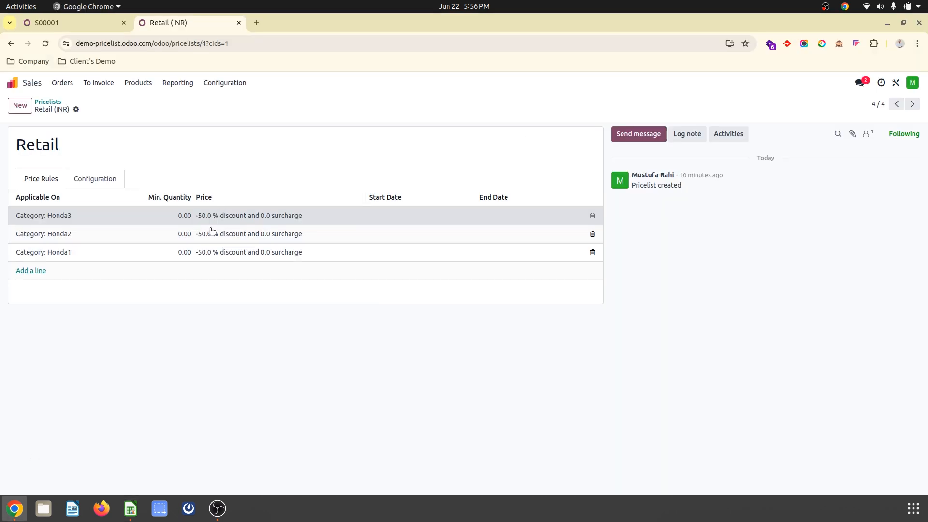
# Set the maximum margin of the Honda3 rule to 1000 and save the Retail pricelist.
pyautogui.click(236, 218)
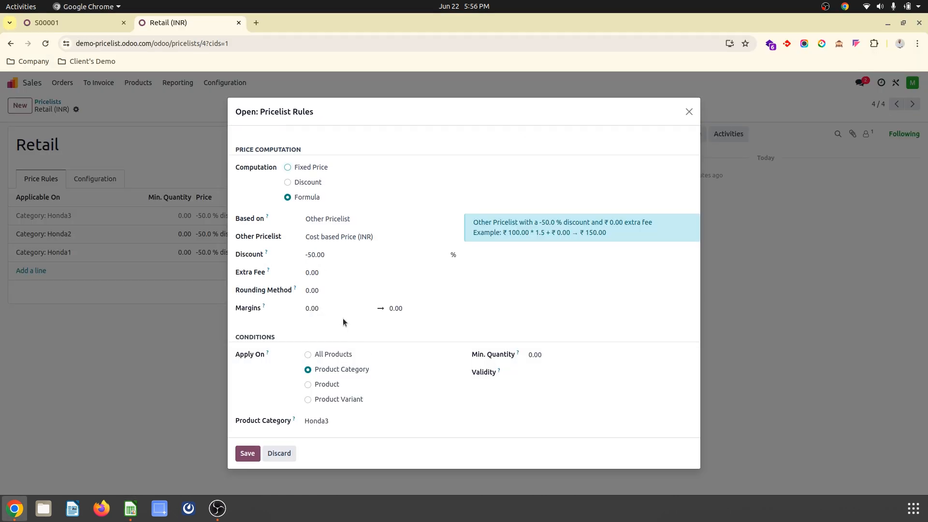
pyautogui.click(335, 306)
pyautogui.press('Tab')
pyautogui.write('1000')
pyautogui.click(245, 457)
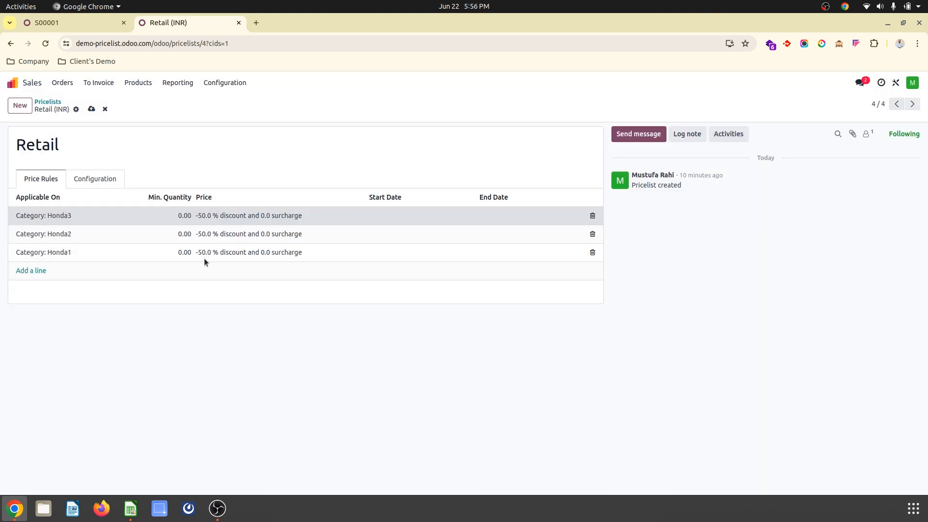
pyautogui.click(91, 110)
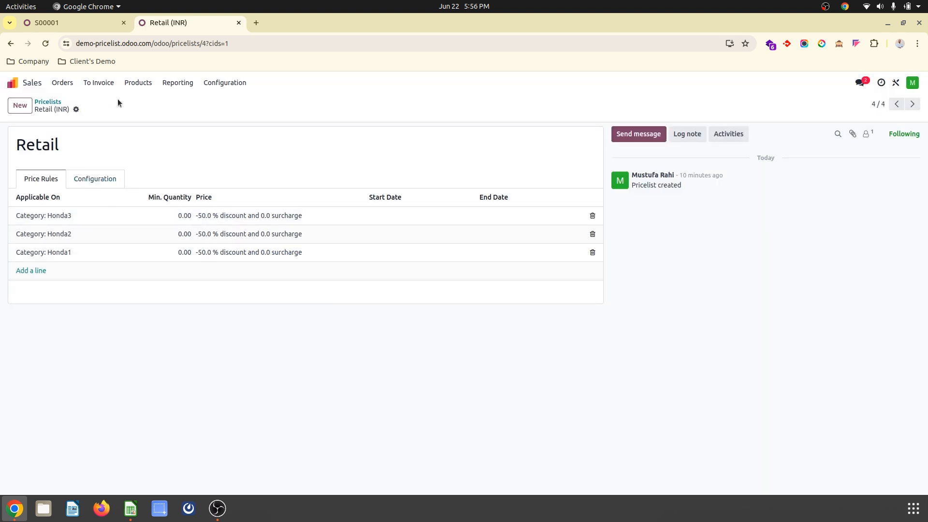
# Delete the ABCXT order line on quotation S00001, add ABCXT again to reapply its price, and save the quotation.
pyautogui.click(77, 25)
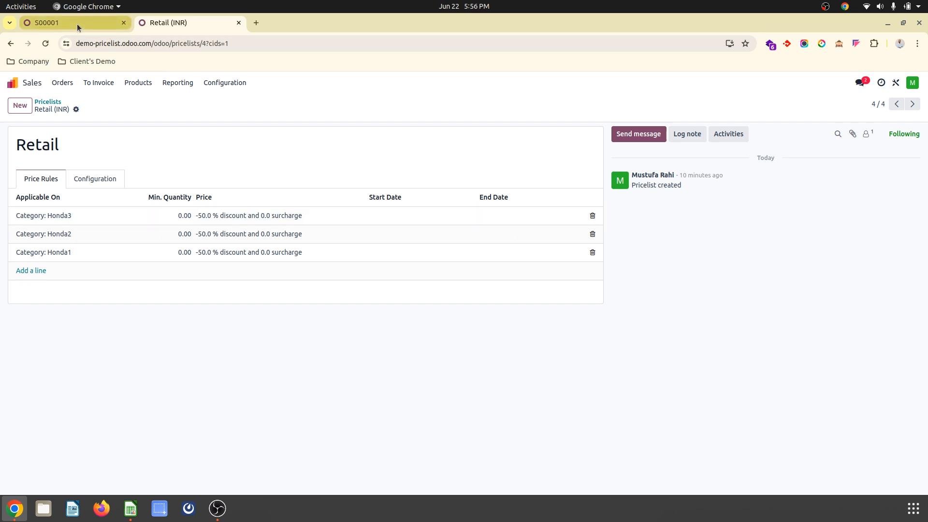
pyautogui.click(373, 203)
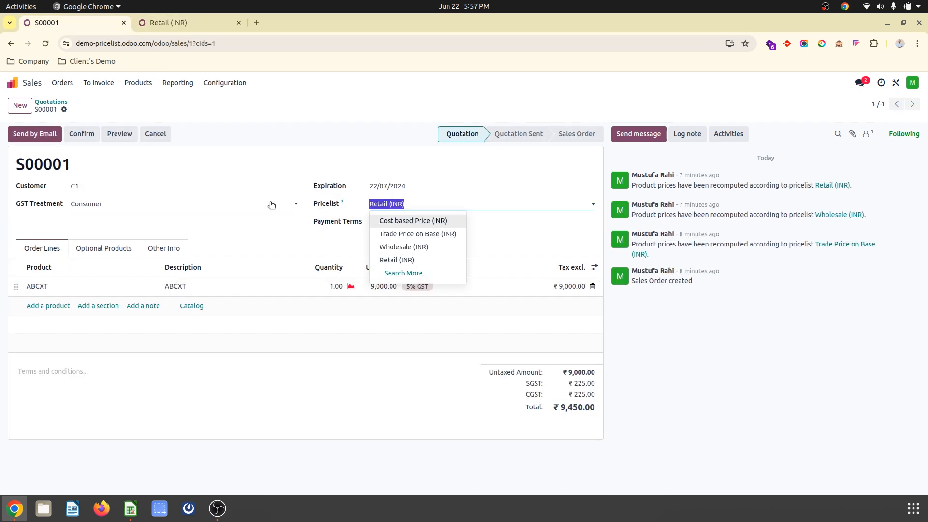
pyautogui.click(592, 286)
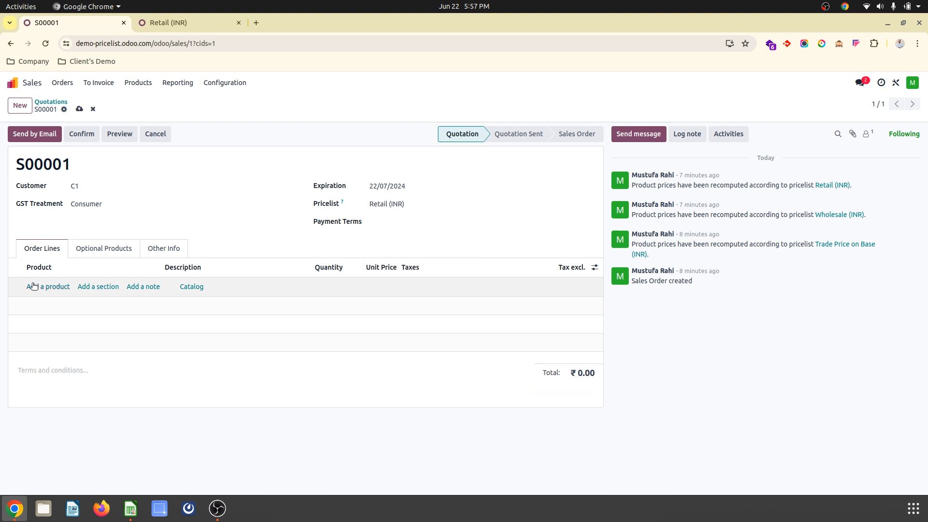
pyautogui.click(34, 287)
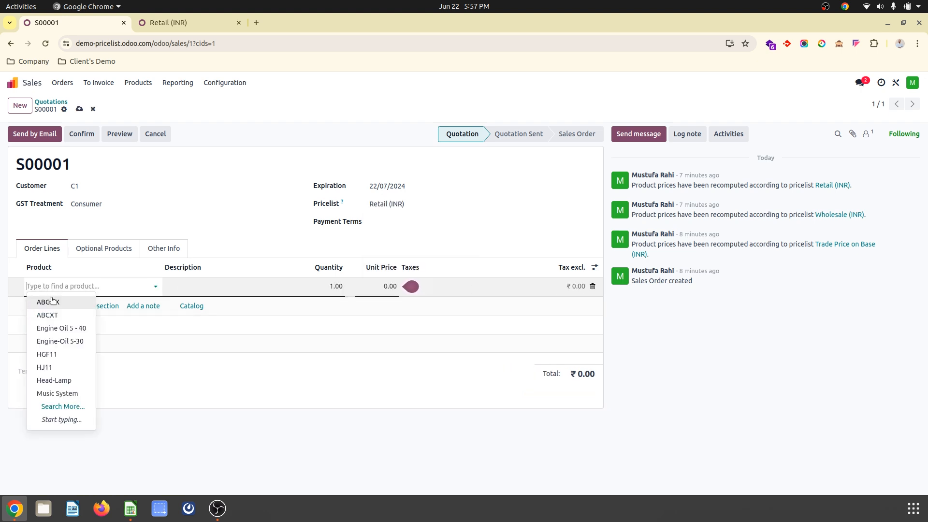
pyautogui.click(63, 406)
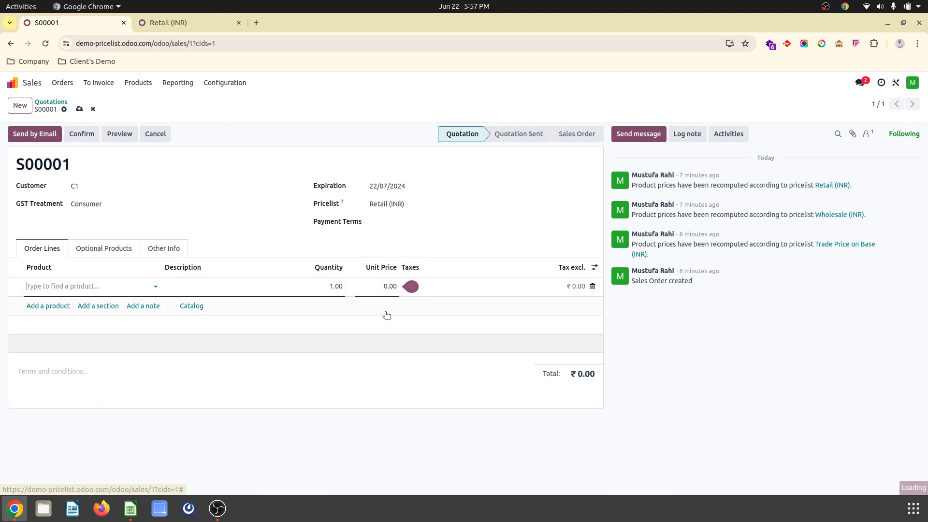
pyautogui.click(514, 232)
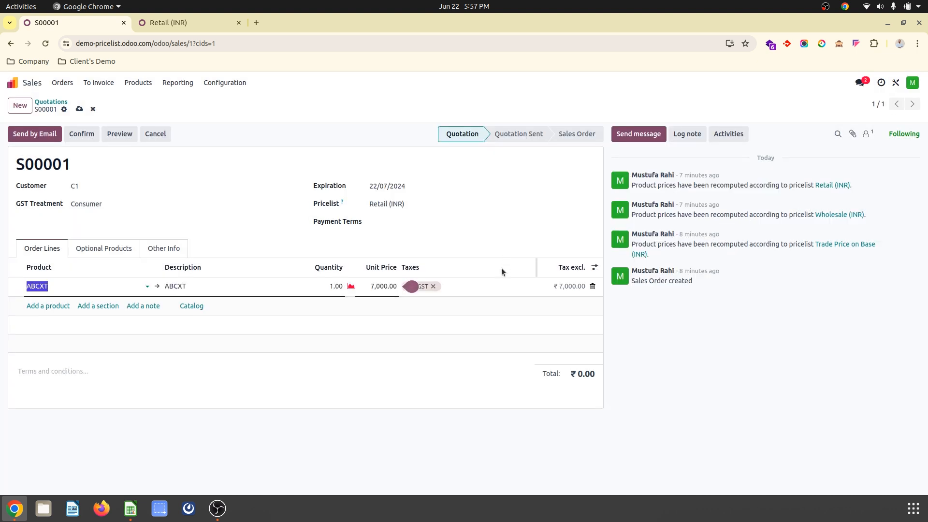
pyautogui.click(80, 109)
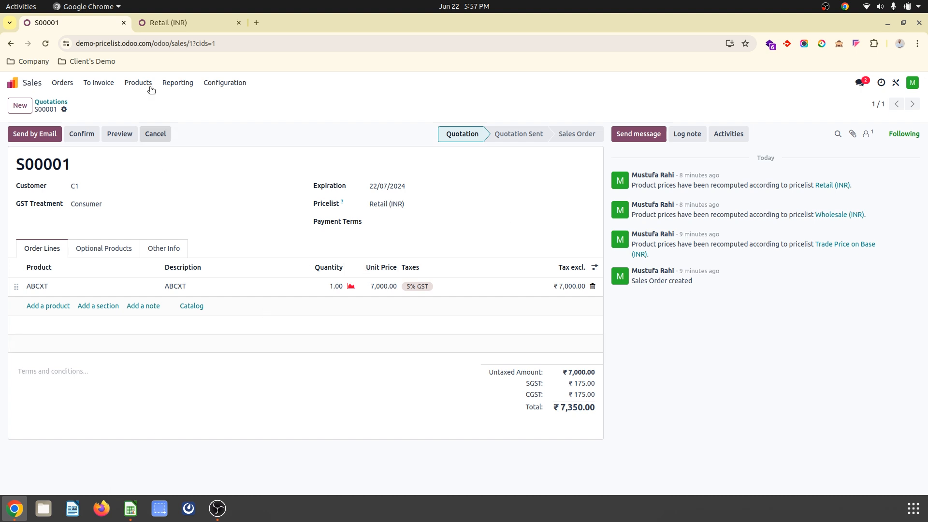
# Inspect the Honda3 and Honda2 price rules of the Retail pricelist, discarding each dialog without changes.
pyautogui.click(165, 22)
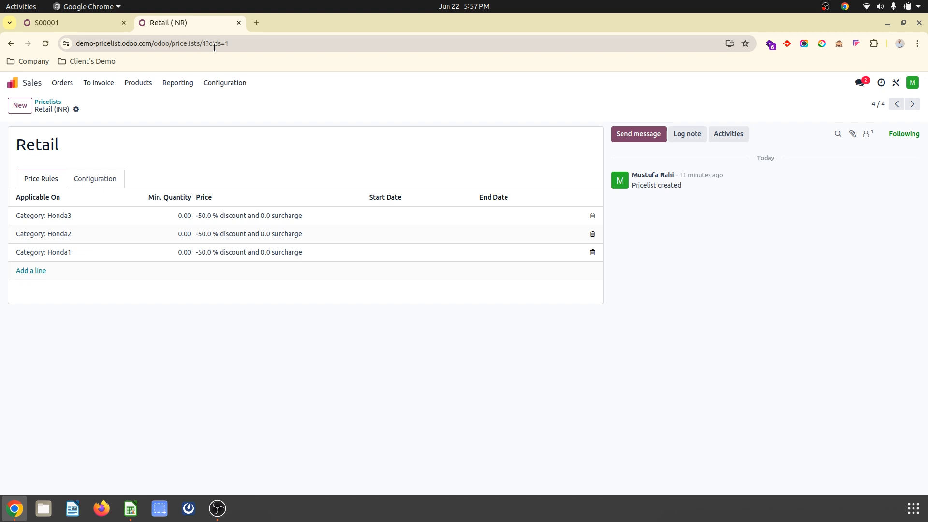
pyautogui.click(257, 215)
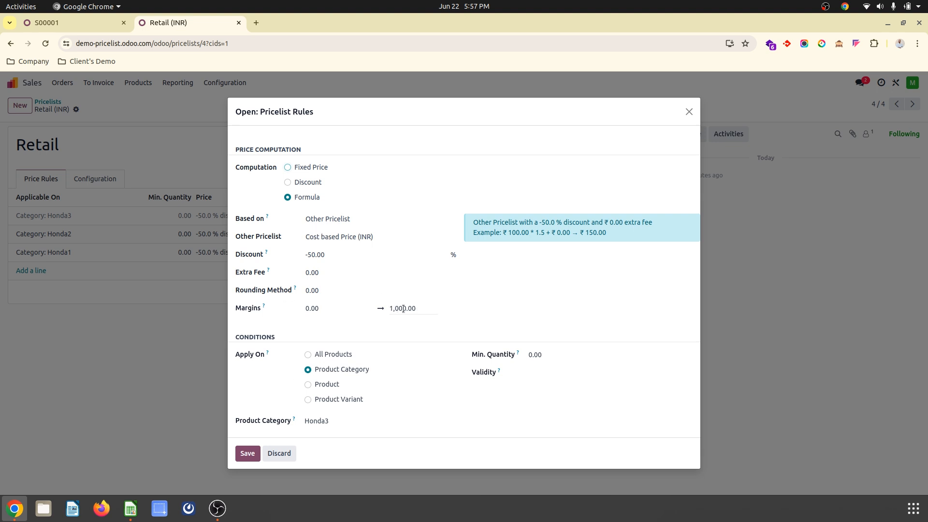
pyautogui.click(279, 453)
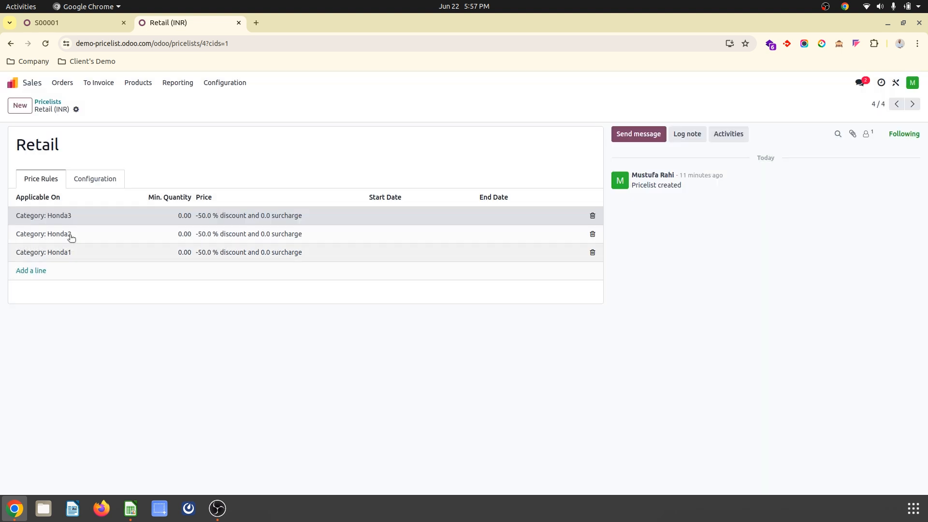
pyautogui.click(225, 234)
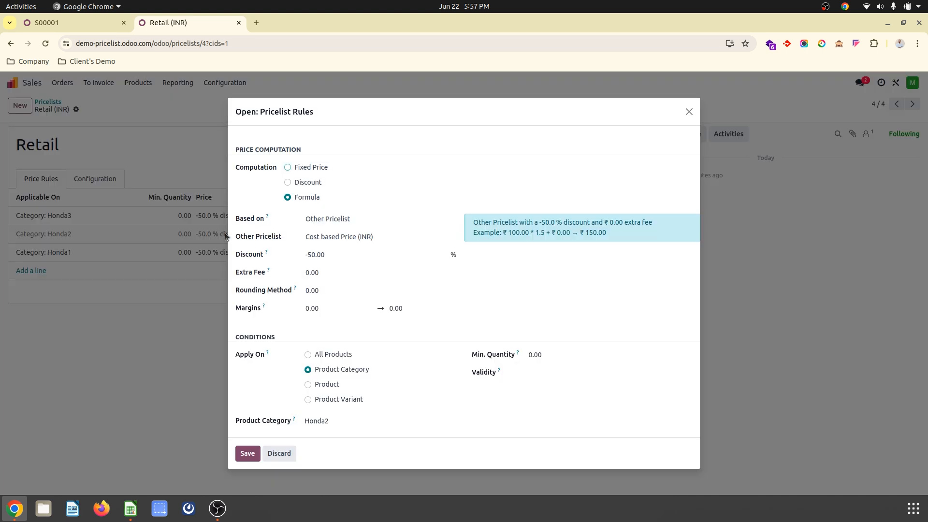
pyautogui.click(280, 453)
# Set the discount of the Honda2 rule to 20% and save the Retail pricelist.
pyautogui.click(97, 239)
pyautogui.click(341, 252)
pyautogui.write('20')
pyautogui.click(318, 309)
pyautogui.click(251, 451)
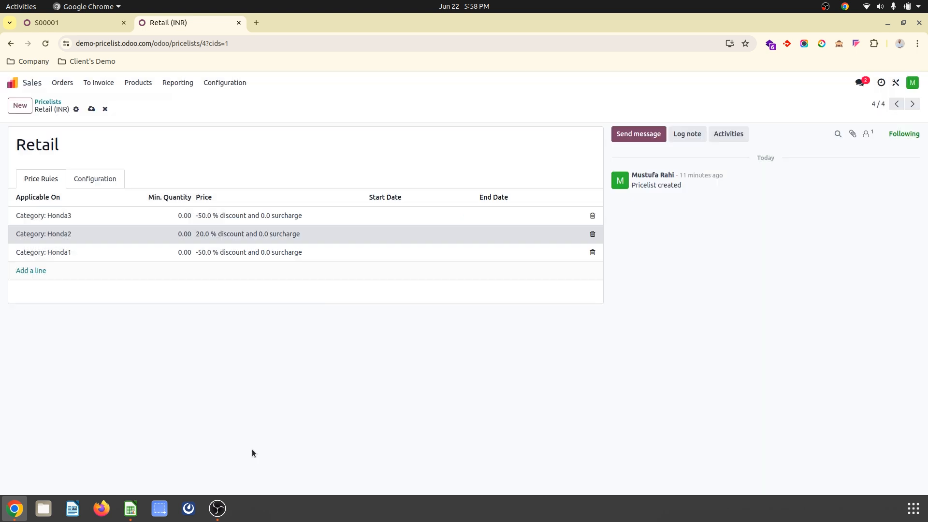
pyautogui.click(91, 108)
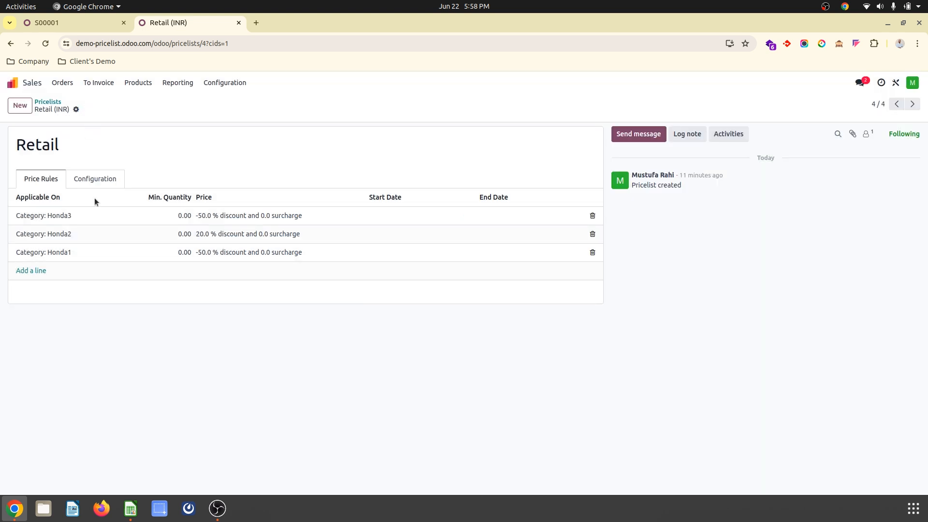
# Replace the order line on quotation S00001 with the Honda2 product Engine-Oil 5-30.
pyautogui.click(98, 22)
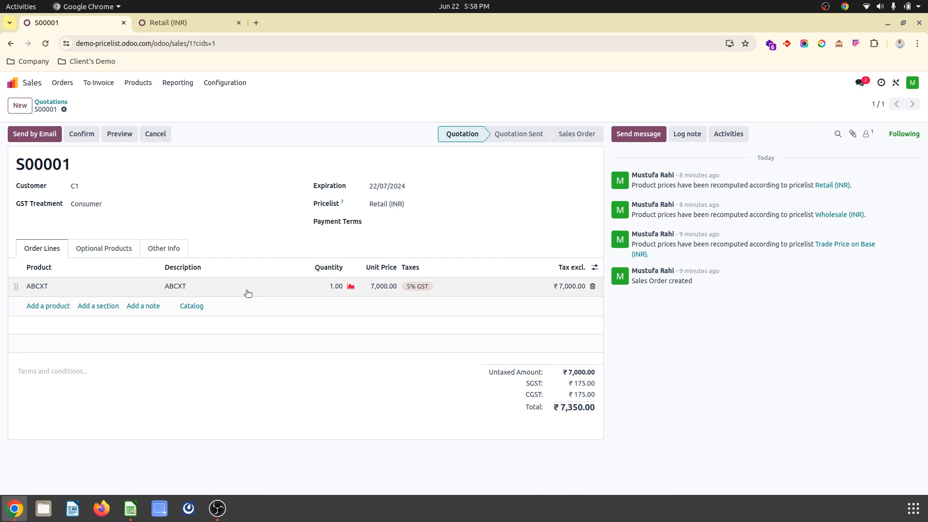
pyautogui.click(593, 286)
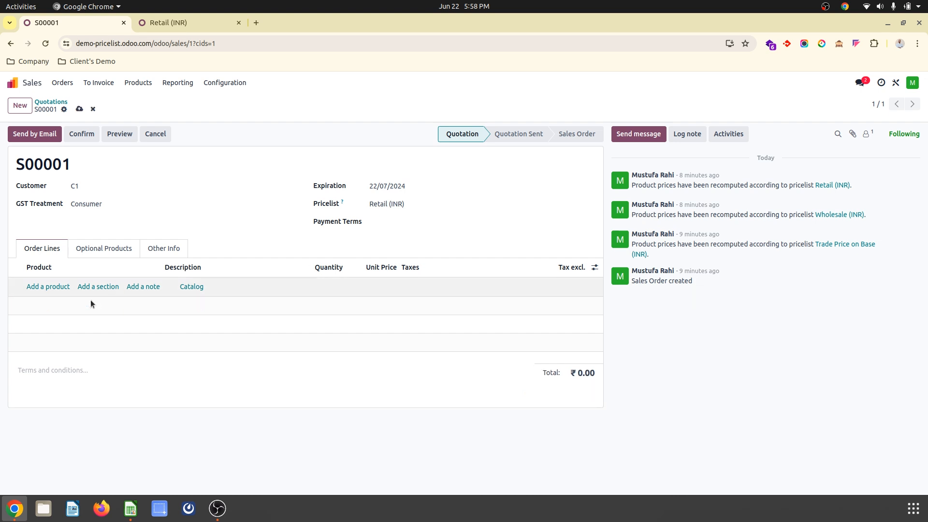
pyautogui.click(54, 286)
pyautogui.click(63, 406)
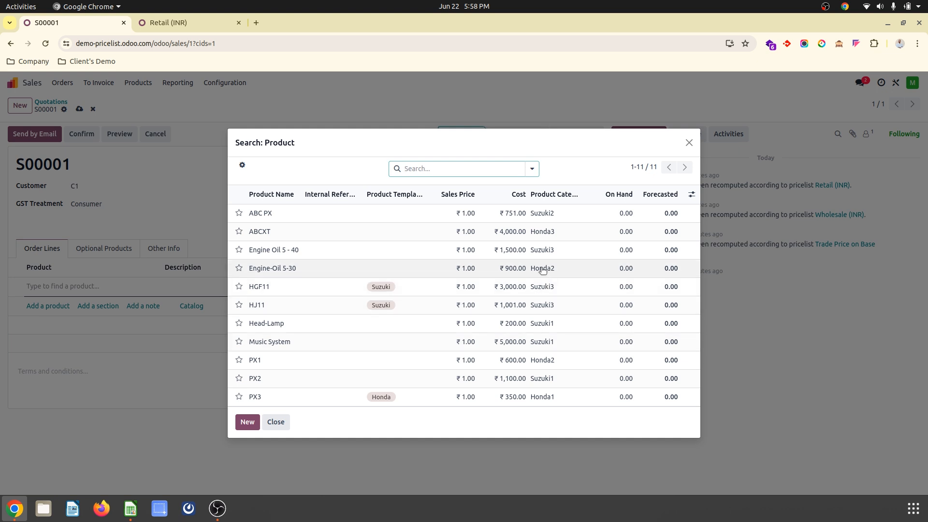
pyautogui.click(542, 269)
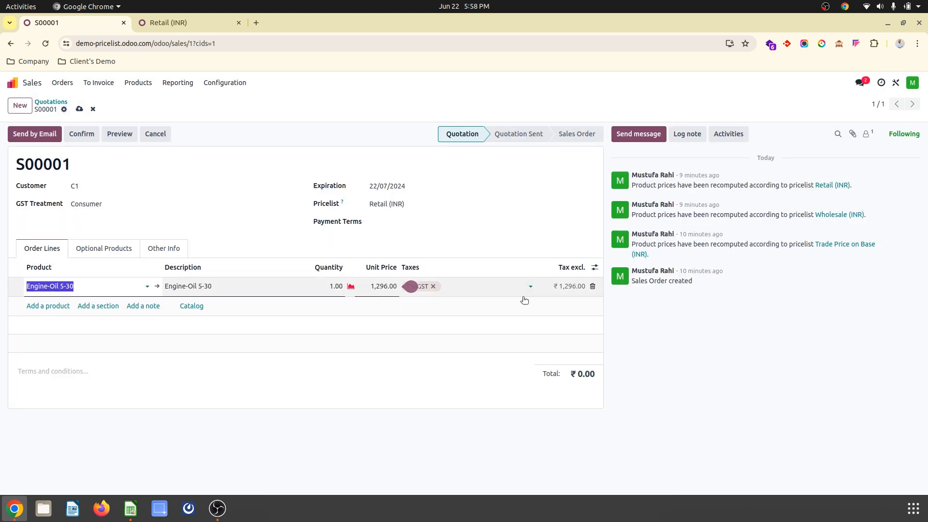
pyautogui.click(545, 241)
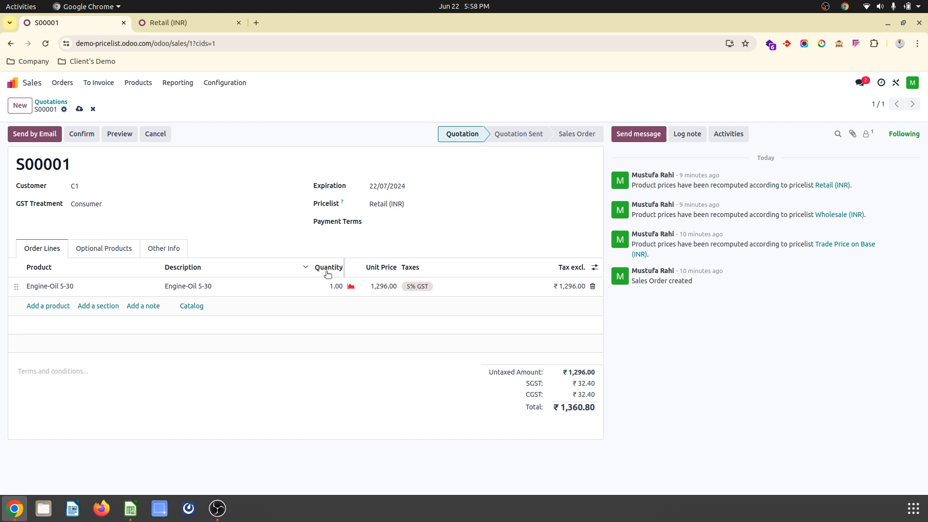
# Open the Engine-Oil 5-30 product record from its order line to check its cost and category.
pyautogui.click(394, 285)
pyautogui.click(594, 267)
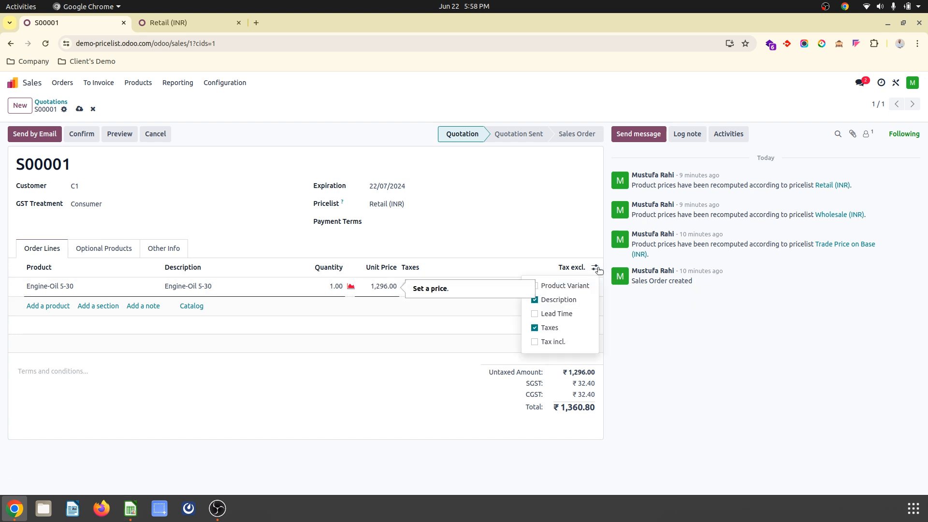
pyautogui.click(503, 240)
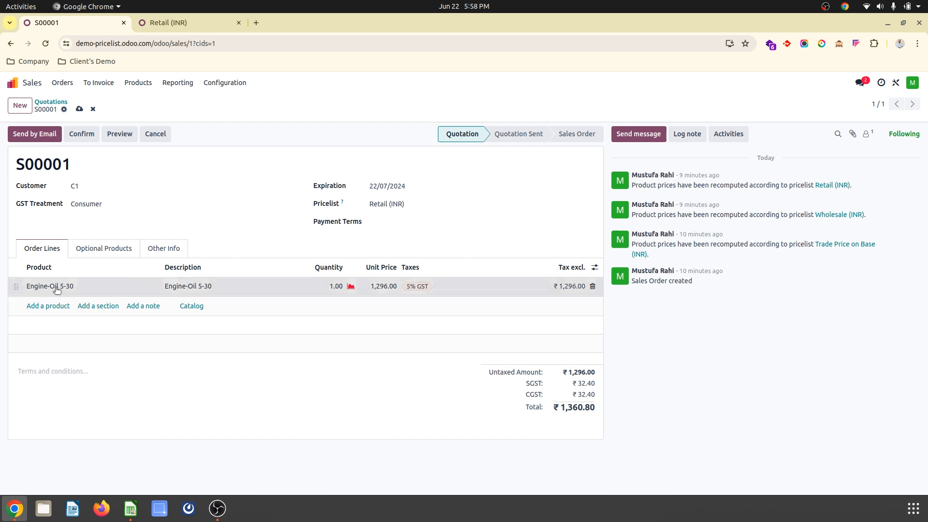
pyautogui.click(99, 286)
pyautogui.click(166, 286)
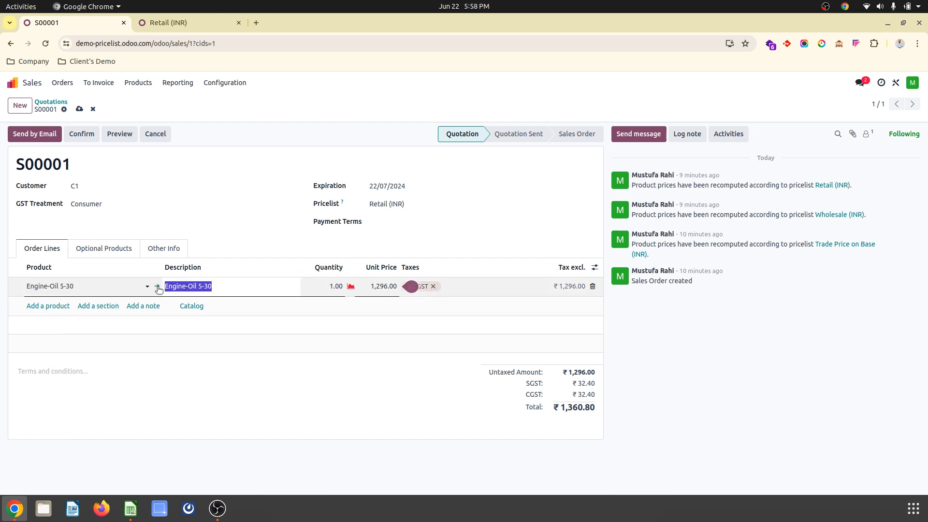
pyautogui.click(157, 286)
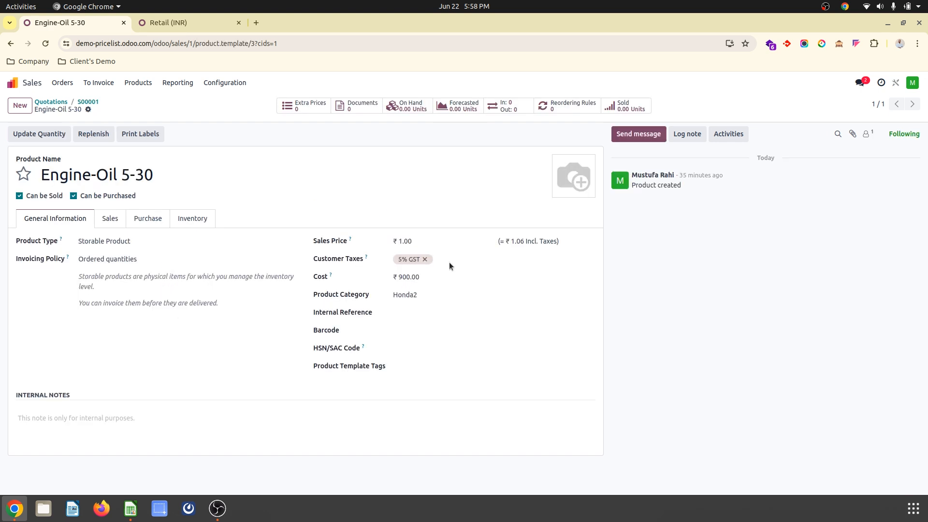
# Switch to LibreOffice Calc and enter a cost of 900 in cell C6 of the Honda sheet.
pyautogui.click(130, 508)
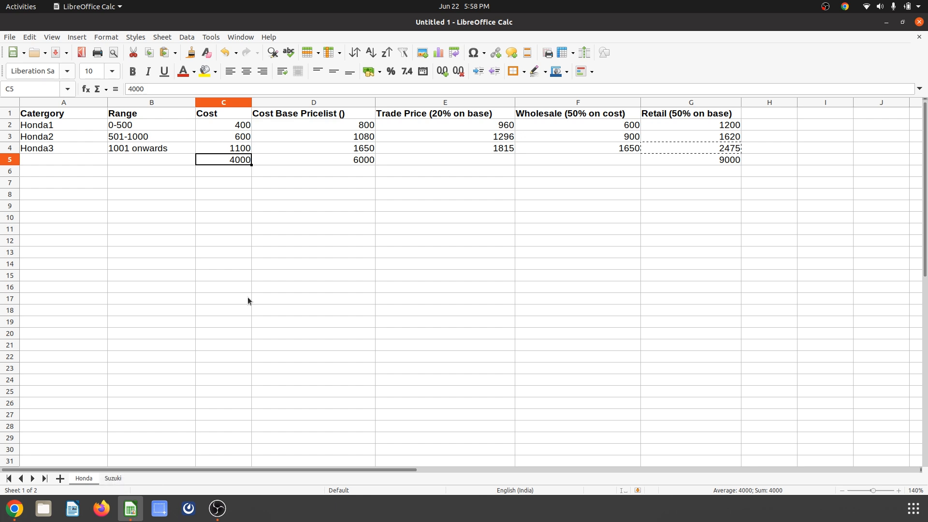
pyautogui.press('Down')
pyautogui.write('900')
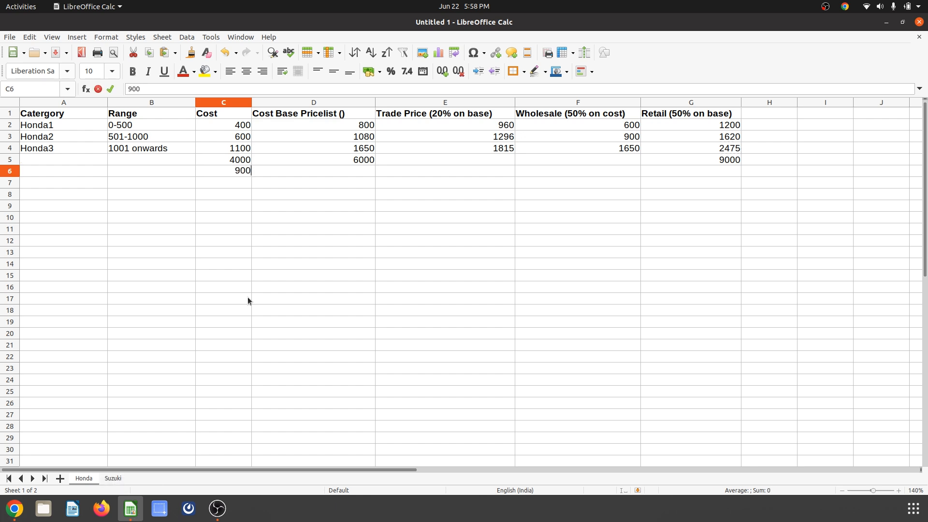
pyautogui.press('Tab')
# Copy the Retail formula from cell G5 into G6.
pyautogui.press('Tab')
pyautogui.press('Tab')
pyautogui.press('Tab')
pyautogui.press('Up')
pyautogui.hotkey('ctrl', 'c')
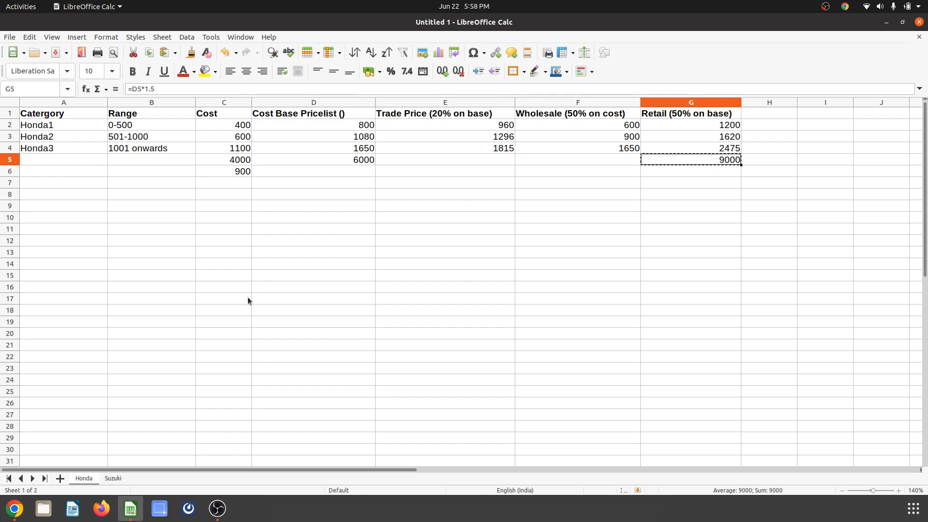
pyautogui.press('Down')
pyautogui.hotkey('ctrl', 'v')
# Copy the Cost Base Pricelist formula from cell D5 into D6.
pyautogui.press('Left')
pyautogui.press('Left')
pyautogui.press('Left')
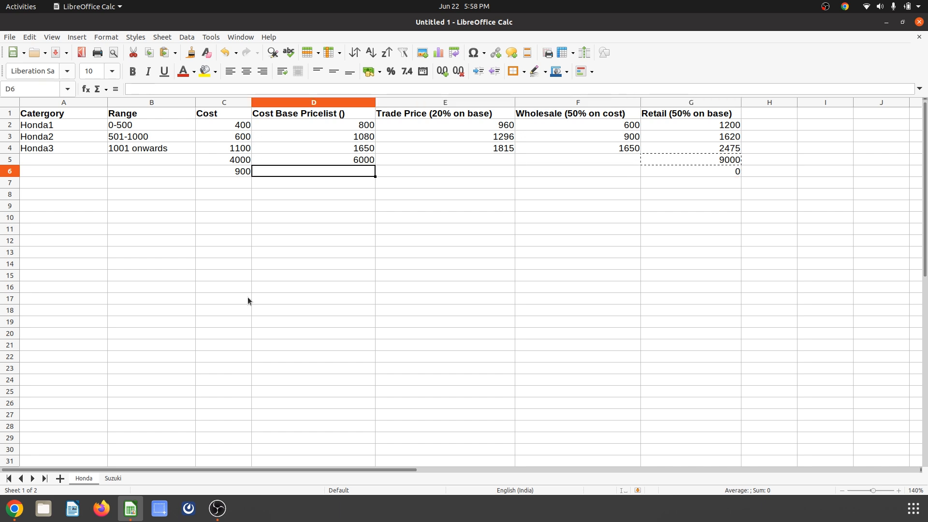
pyautogui.press('Up')
pyautogui.hotkey('ctrl', 'c')
pyautogui.press('Down')
pyautogui.hotkey('ctrl', 'v')
# Change the Retail formula in cell G6 to =D6*-1.2.
pyautogui.press('Right')
pyautogui.press('Right')
pyautogui.press('Right')
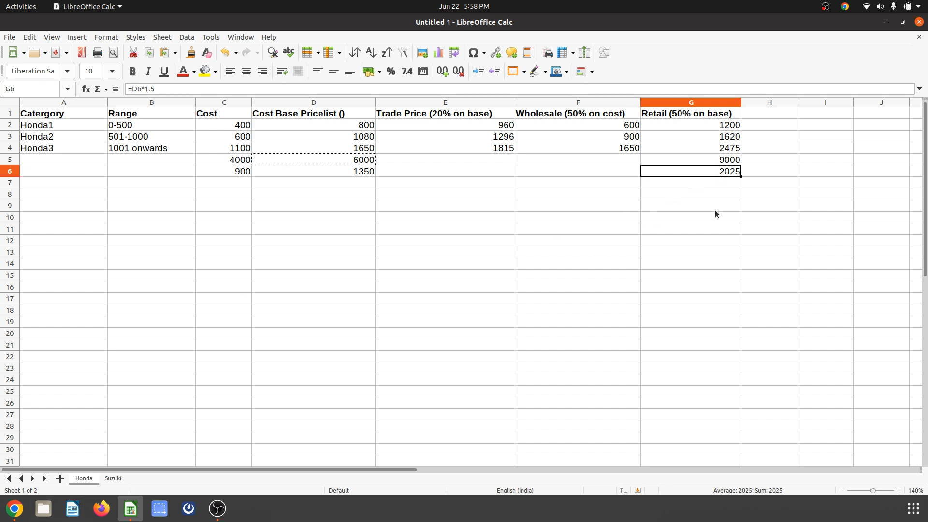
pyautogui.press('F2')
pyautogui.press('BackSpace')
pyautogui.press('BackSpace')
pyautogui.press('BackSpace')
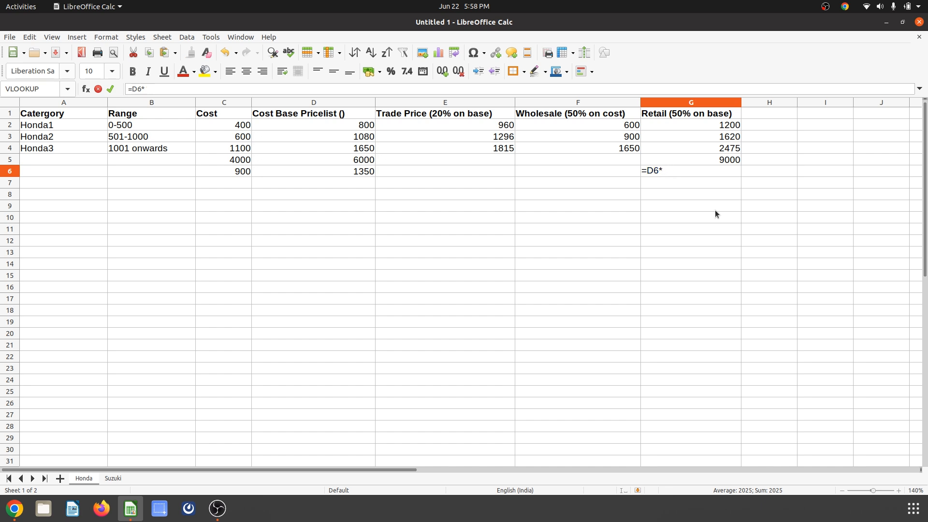
pyautogui.write('-1.2')
pyautogui.press('Return')
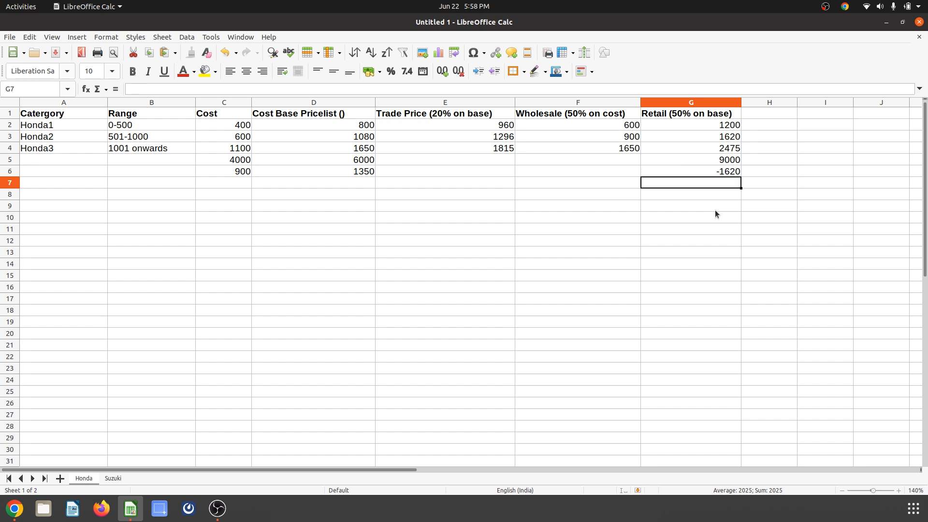
pyautogui.press('Up')
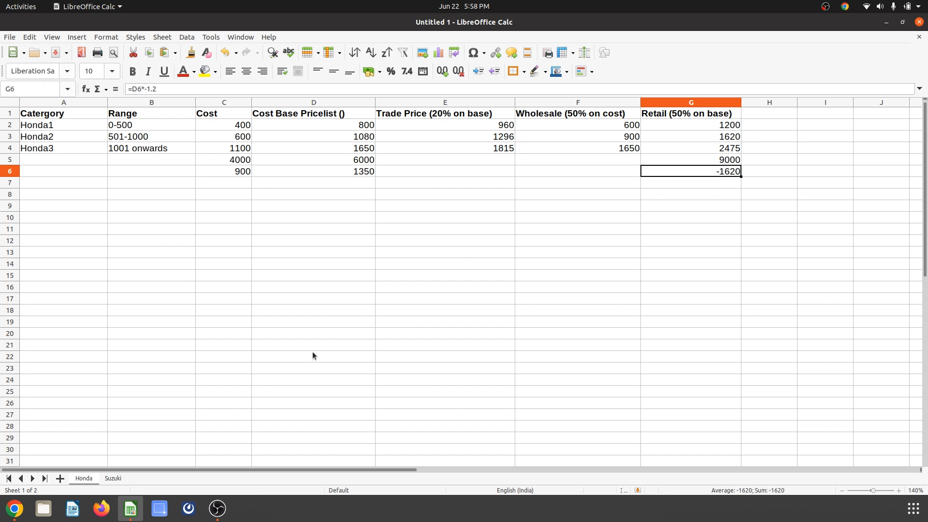
# Switch to Chrome, return to quotation S00001, and open the Retail pricelist's Honda2 rule to check its discount.
pyautogui.click(14, 508)
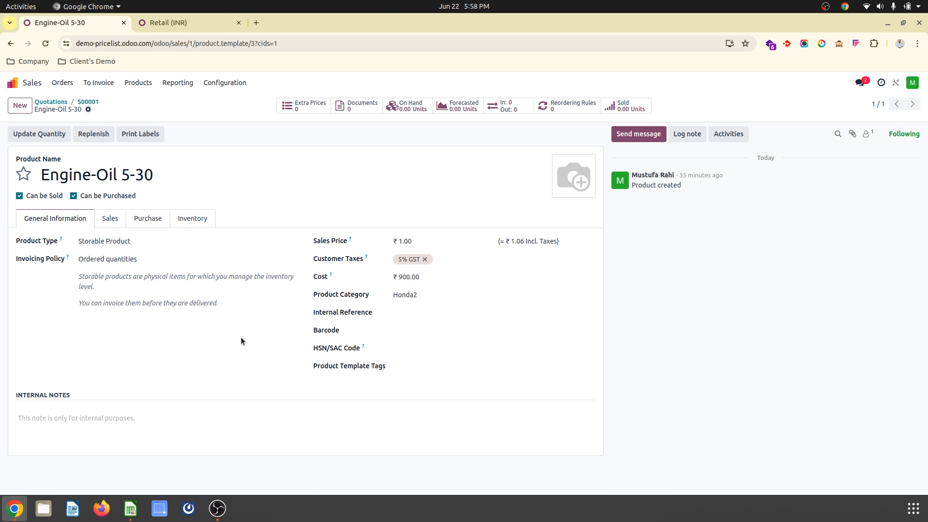
pyautogui.click(85, 101)
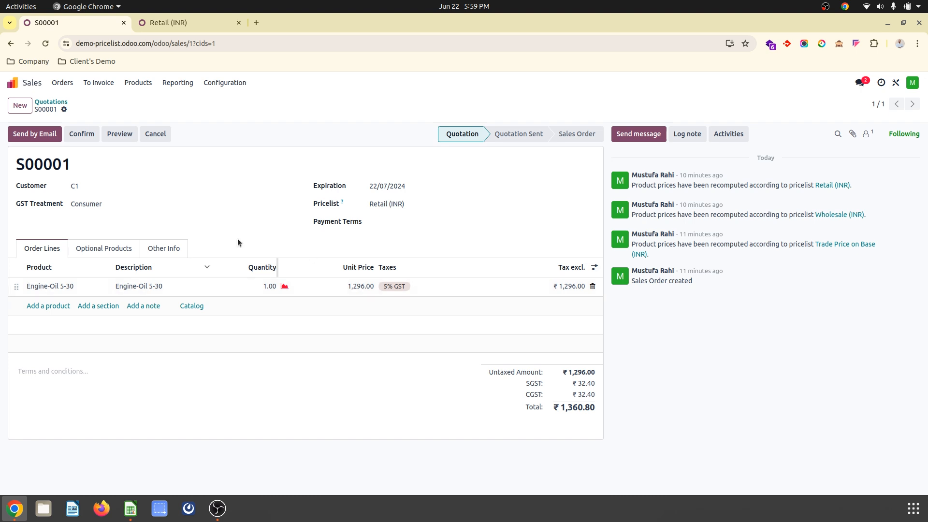
pyautogui.click(198, 23)
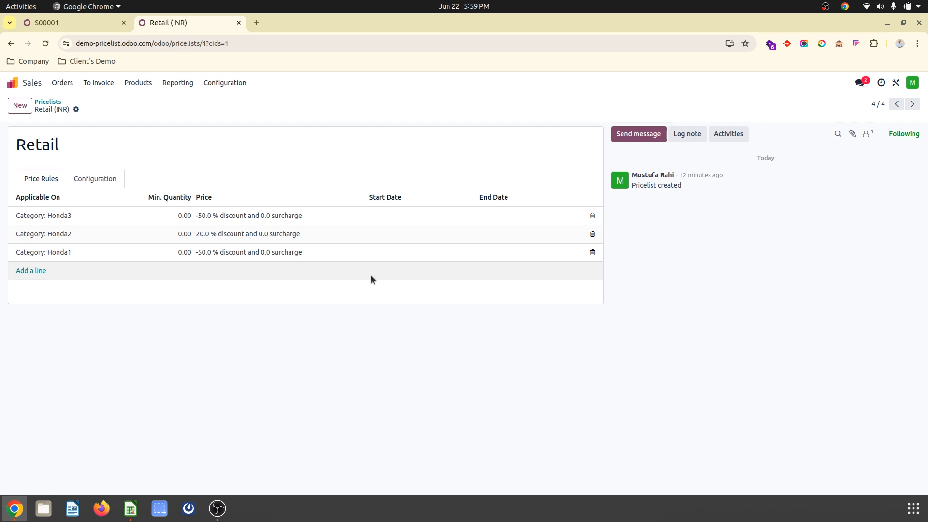
pyautogui.click(263, 234)
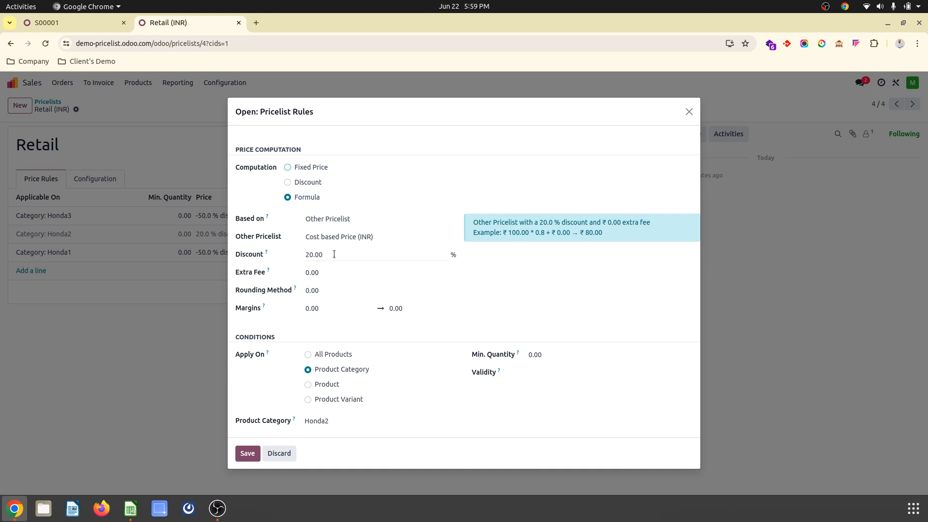
# Switch to LibreOffice Calc and change the Retail formula in cell G6 to =D6-(D6*0.2).
pyautogui.click(130, 508)
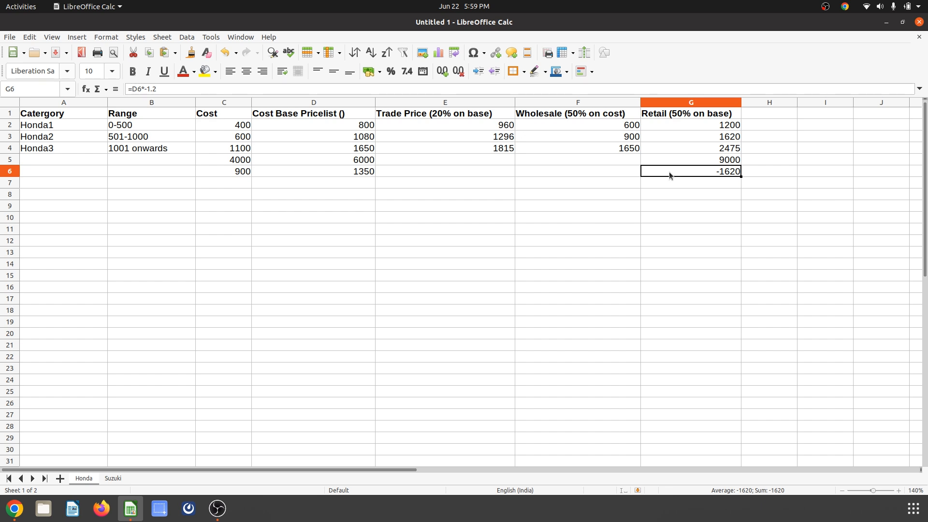
pyautogui.click(339, 171)
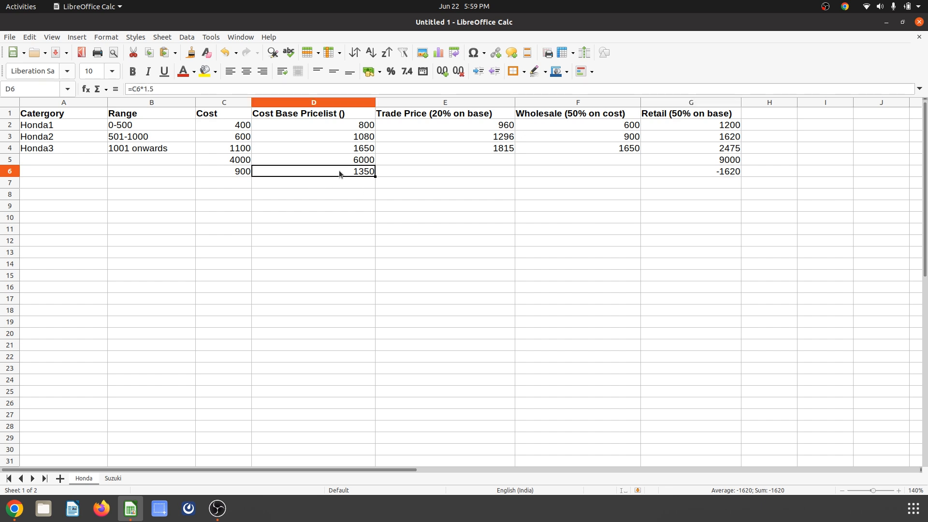
pyautogui.click(724, 175)
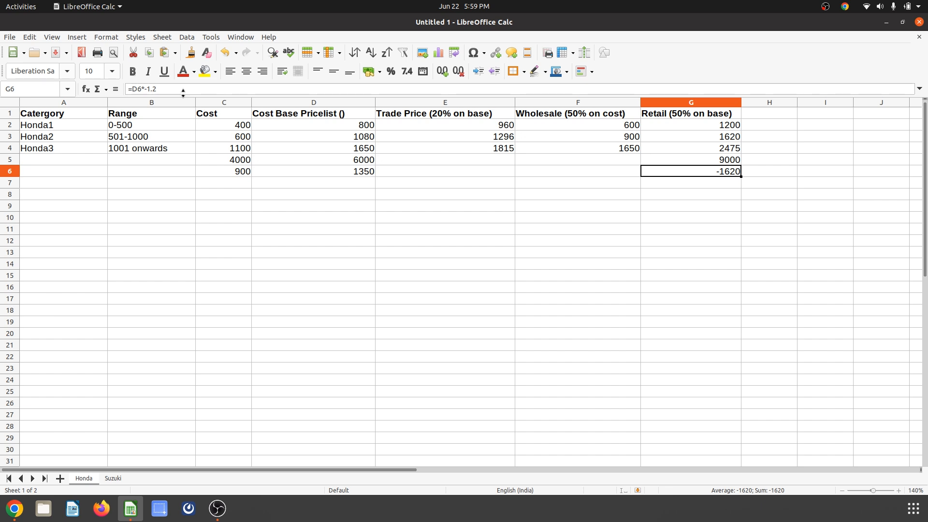
pyautogui.click(186, 89)
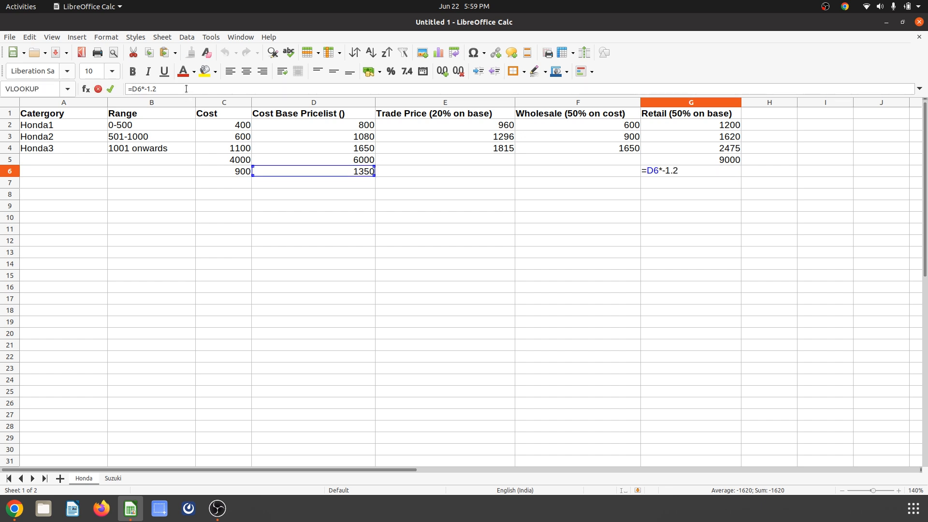
pyautogui.press('BackSpace')
pyautogui.press('BackSpace')
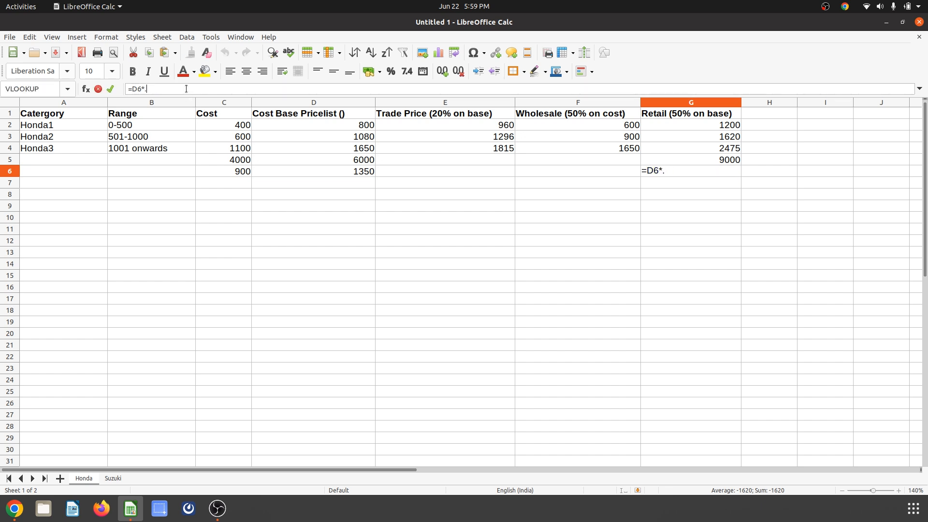
pyautogui.write('.2')
pyautogui.write(')')
pyautogui.write('(')
pyautogui.write('D6-')
pyautogui.press('Return')
pyautogui.press('Up')
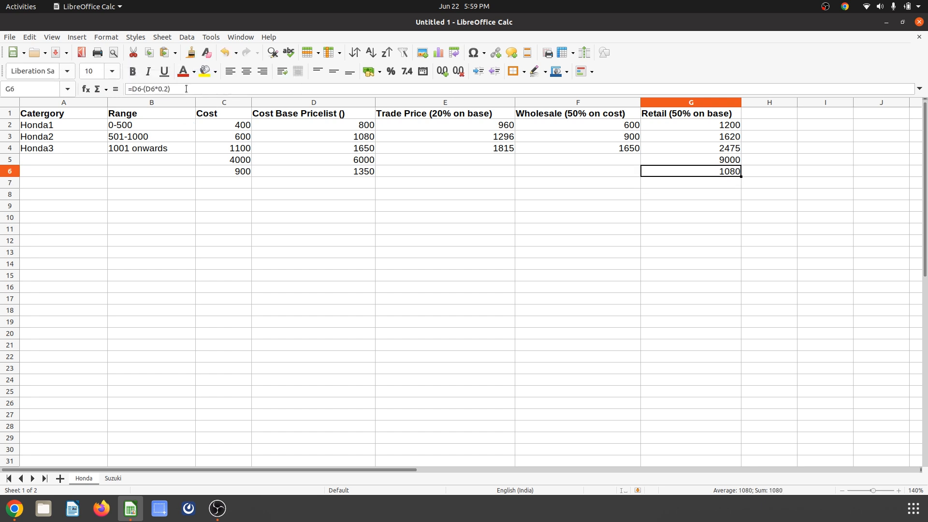
pyautogui.click(362, 171)
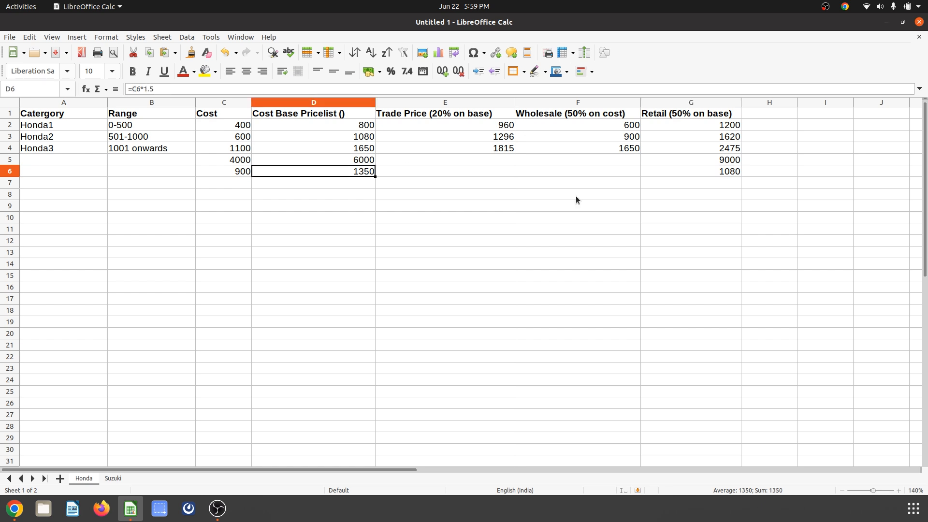
pyautogui.click(709, 172)
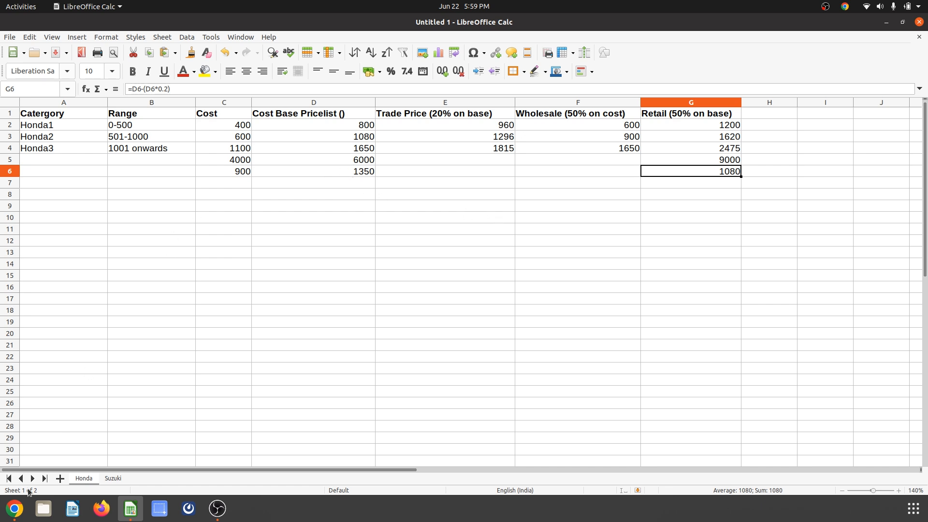
# Switch to Chrome, save and close the Honda2 rule, and recheck the Engine-Oil 5-30 product record from quotation S00001.
pyautogui.click(14, 508)
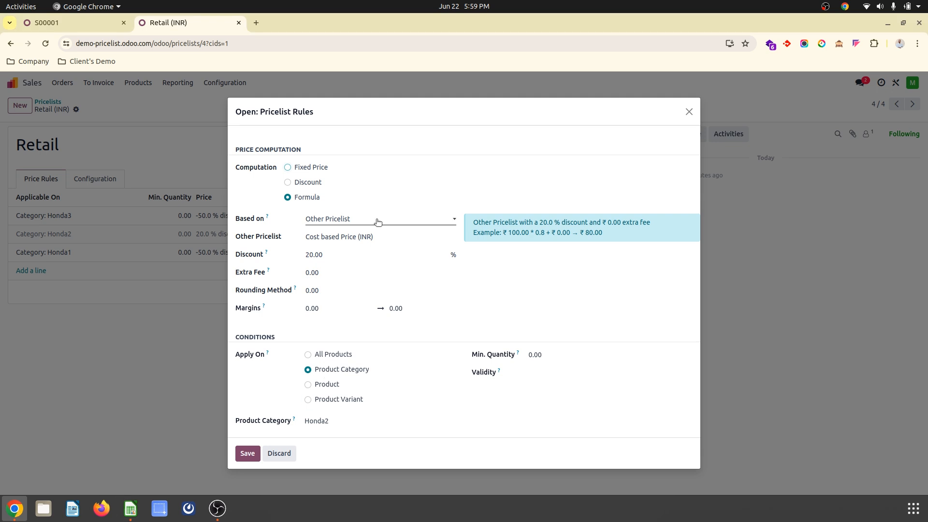
pyautogui.click(257, 454)
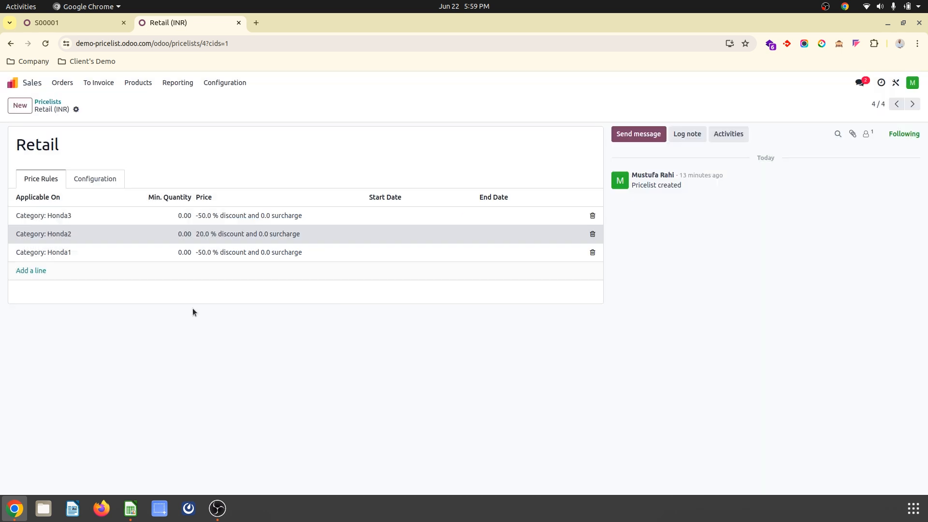
pyautogui.click(77, 24)
pyautogui.click(53, 288)
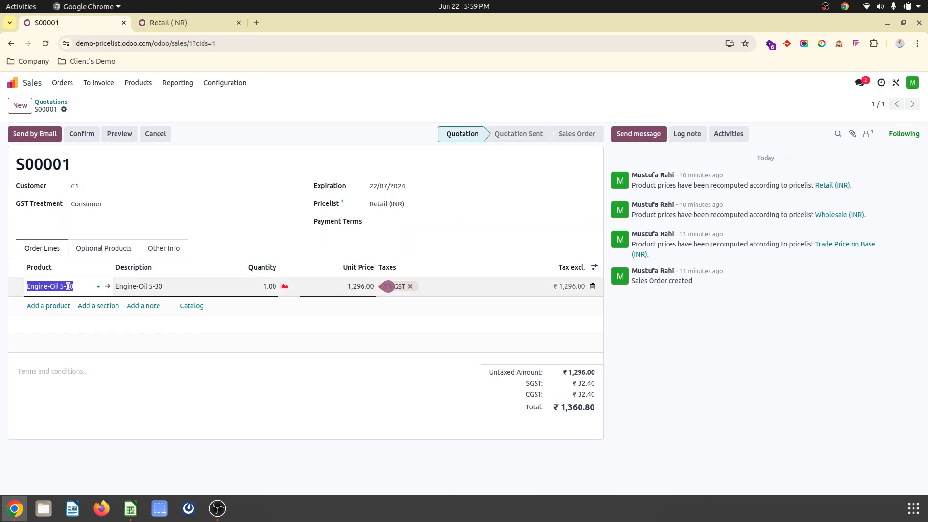
pyautogui.click(97, 286)
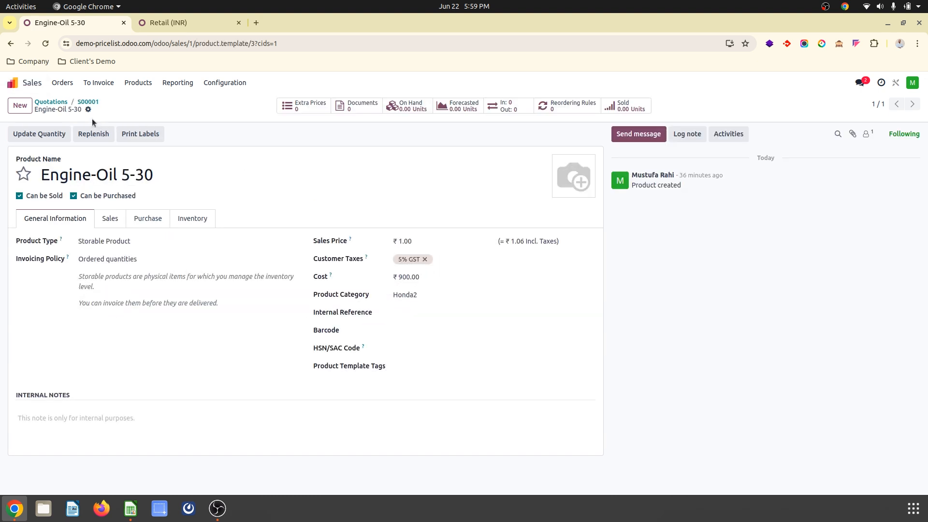
pyautogui.click(88, 102)
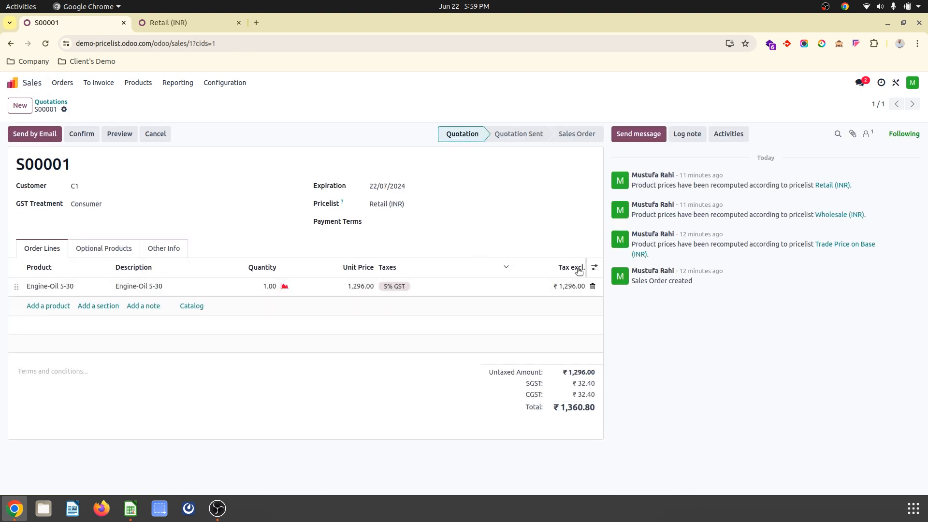
# Remove the 5% GST tax from the Engine-Oil 5-30 order line and save the quotation.
pyautogui.click(595, 268)
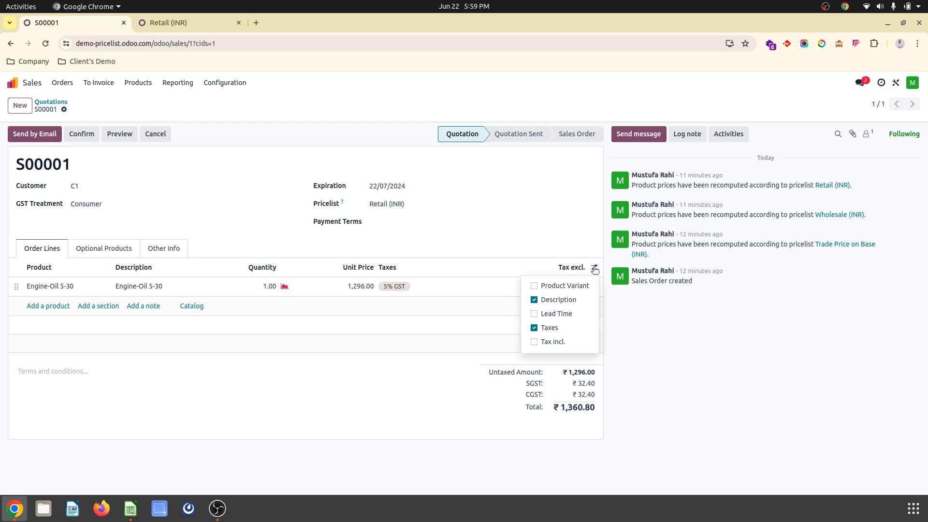
pyautogui.click(595, 268)
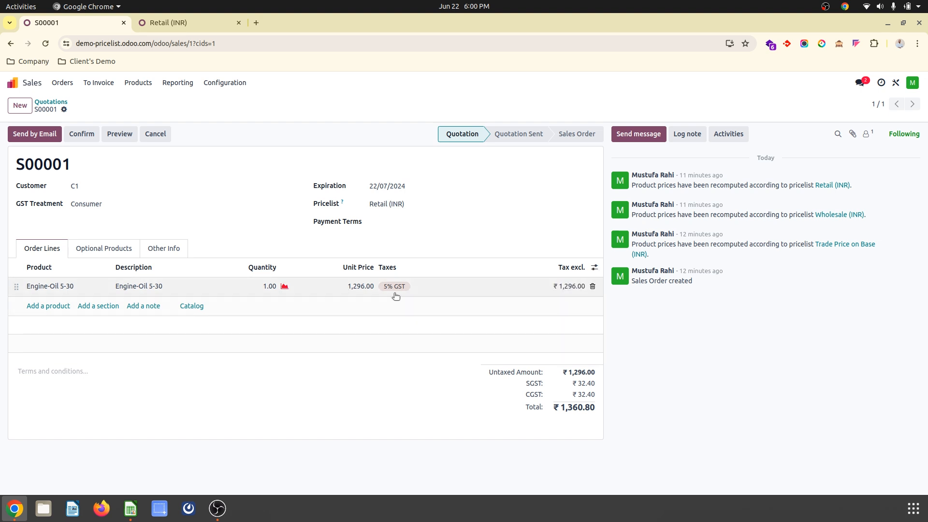
pyautogui.click(418, 288)
pyautogui.click(417, 287)
pyautogui.click(433, 250)
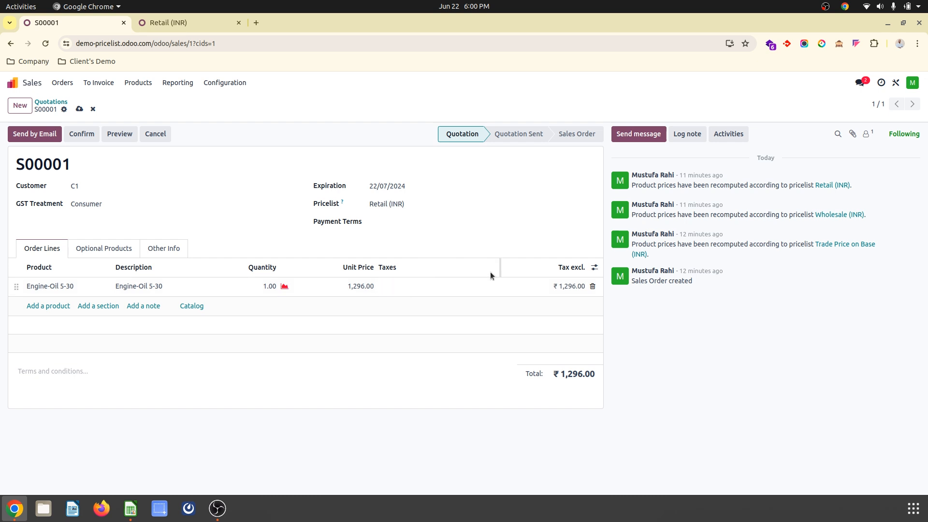
pyautogui.click(79, 109)
# Switch to LibreOffice Calc and copy the Trade Price formula from cell E4 into E6.
pyautogui.hotkey('alt', 'Tab')
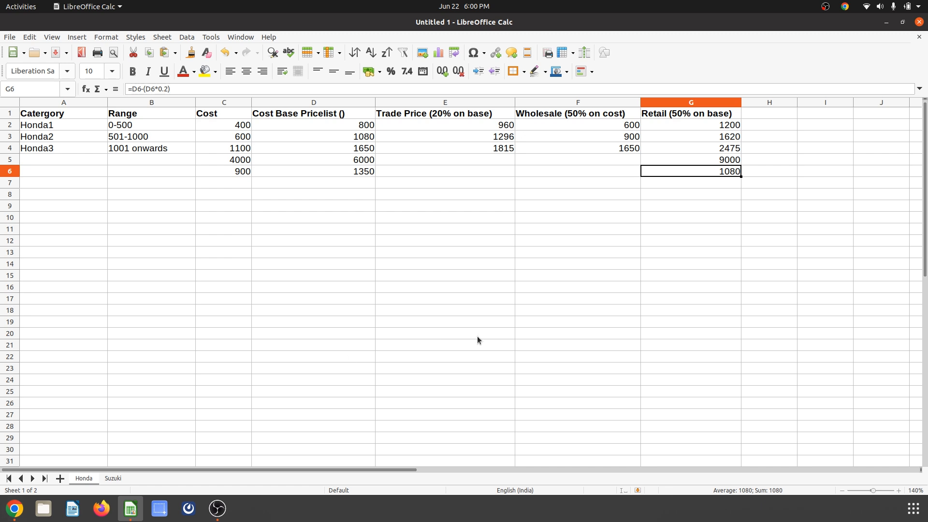
pyautogui.press('Left')
pyautogui.press('Left')
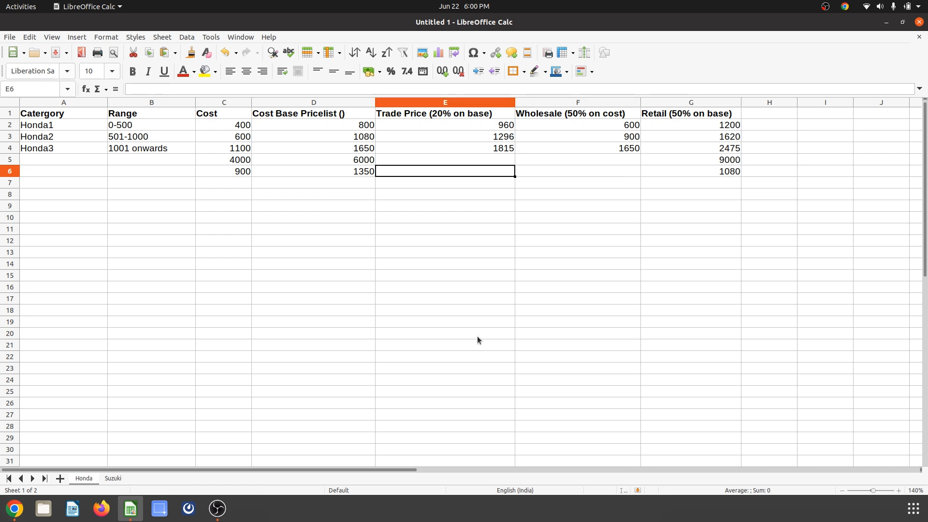
pyautogui.press('Up')
pyautogui.press('Up')
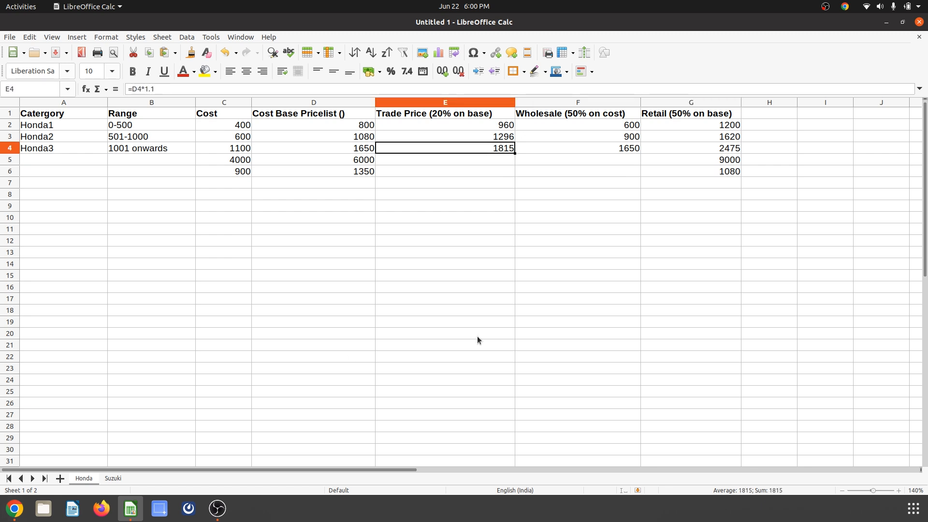
pyautogui.hotkey('ctrl', 'c')
pyautogui.press('Down')
pyautogui.press('Down')
pyautogui.hotkey('ctrl', 'v')
# Copy the Wholesale formula from cell F4 into F6.
pyautogui.press('Right')
pyautogui.press('Right')
pyautogui.press('Up')
pyautogui.press('Left')
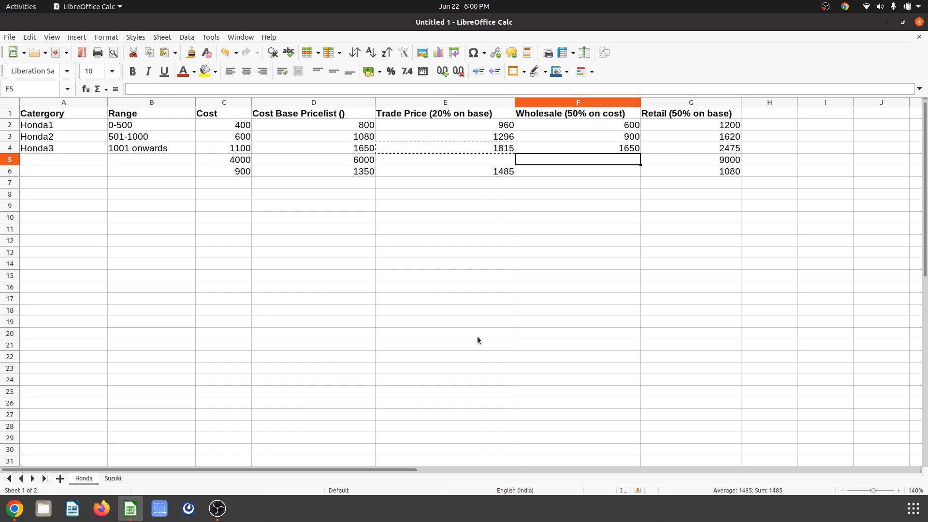
pyautogui.press('Up')
pyautogui.hotkey('ctrl', 'c')
pyautogui.press('Down')
pyautogui.press('Down')
pyautogui.hotkey('ctrl', 'v')
# Inspect the Retail discount formula in cell G6 and the cell it references.
pyautogui.press('Up')
pyautogui.press('Right')
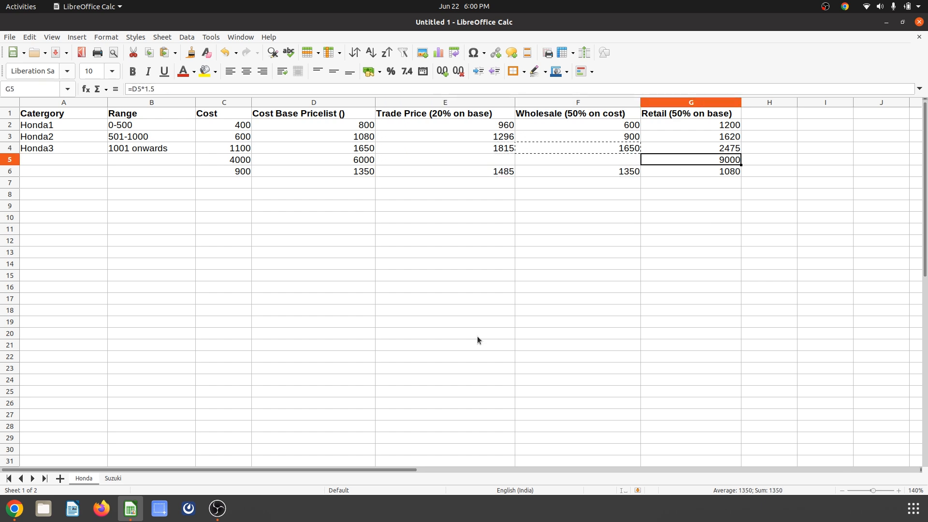
pyautogui.press('Down')
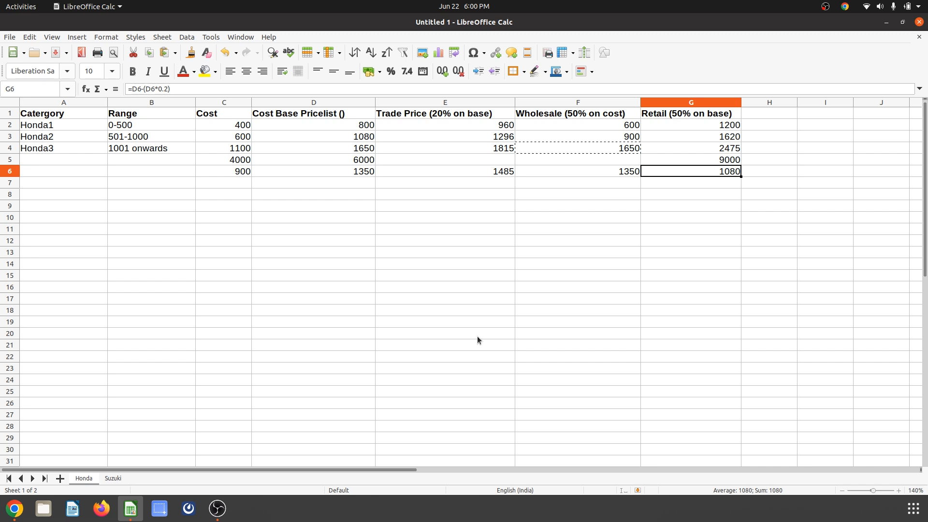
pyautogui.click(168, 89)
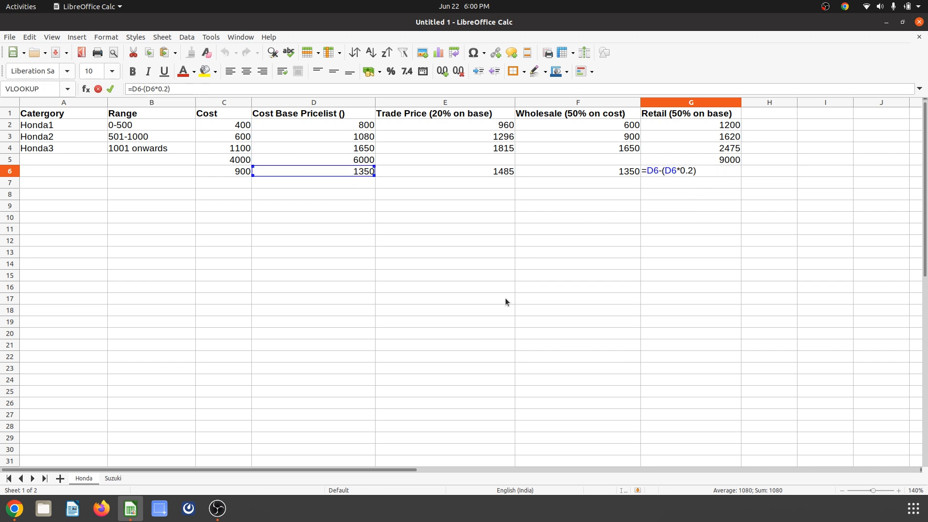
# Switch to Chrome and open the Honda2 category price rule of the Retail pricelist.
pyautogui.click(14, 508)
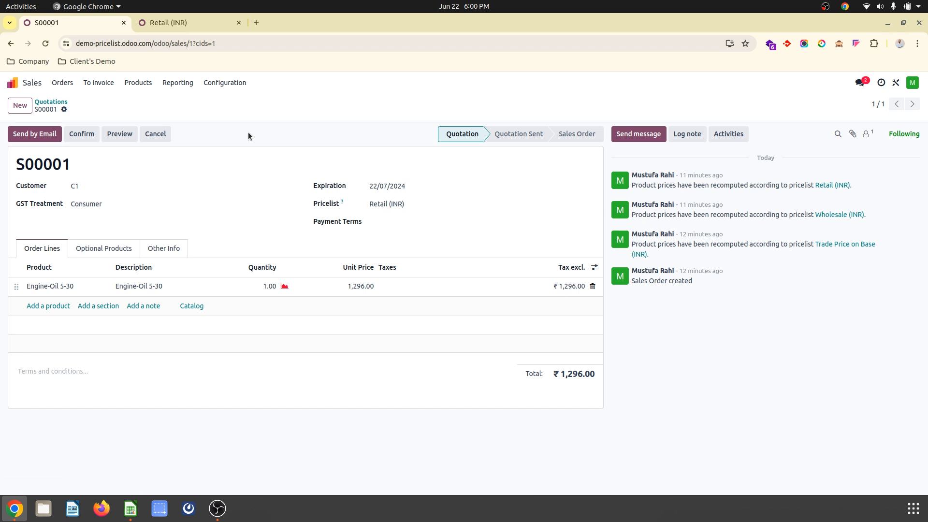
pyautogui.click(189, 22)
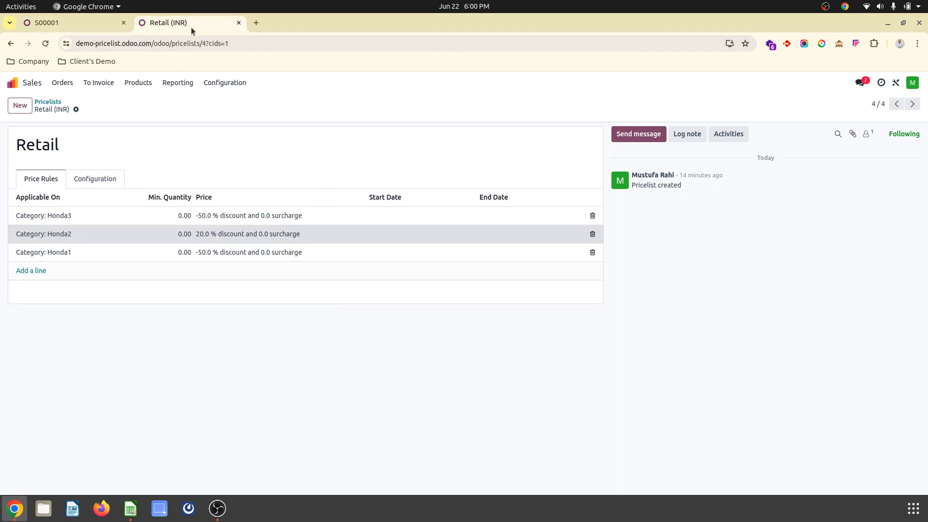
pyautogui.click(267, 239)
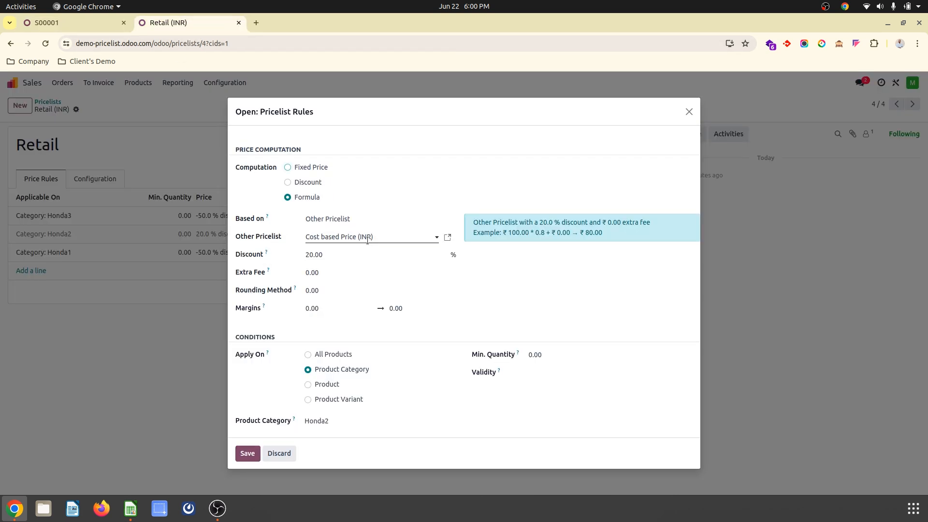
pyautogui.click(337, 256)
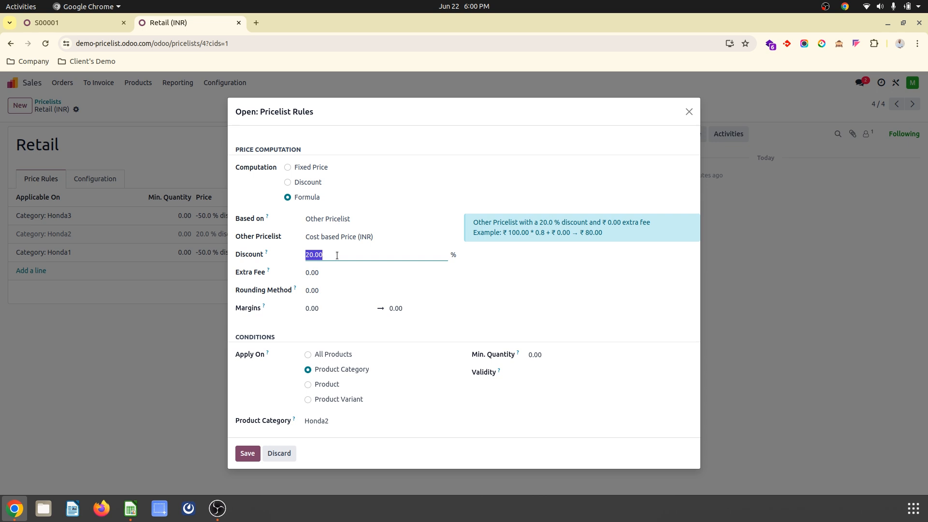
pyautogui.write('-50')
pyautogui.click(320, 308)
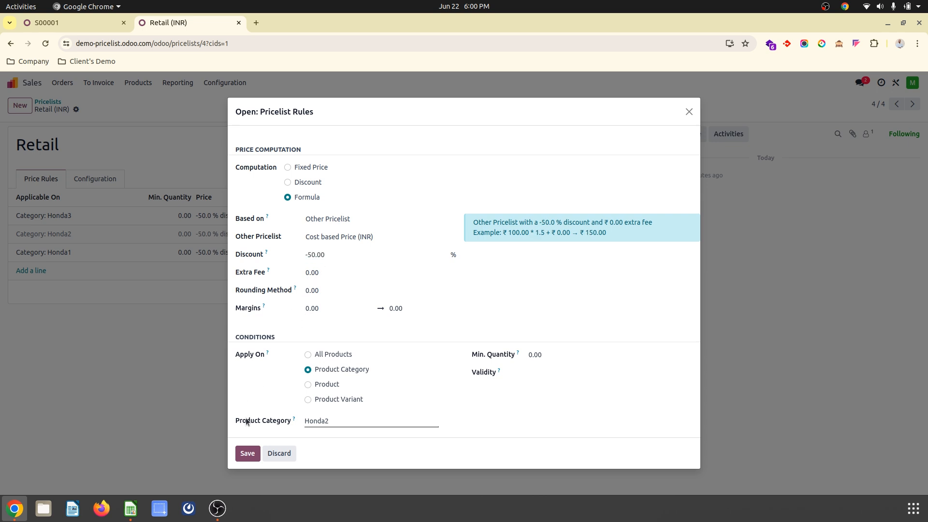
# Set the Honda2 rule's discount to 30% and save the rule and the Retail pricelist.
pyautogui.click(337, 251)
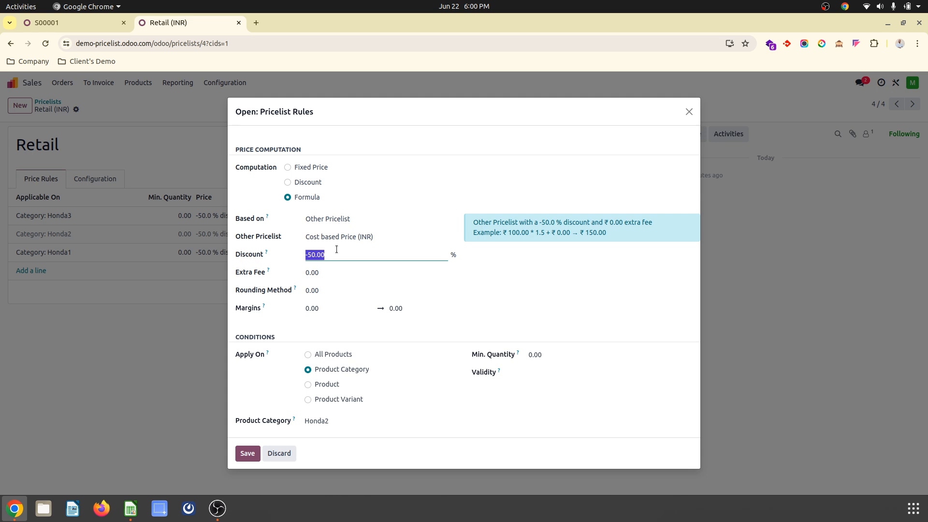
pyautogui.write('30')
pyautogui.click(252, 454)
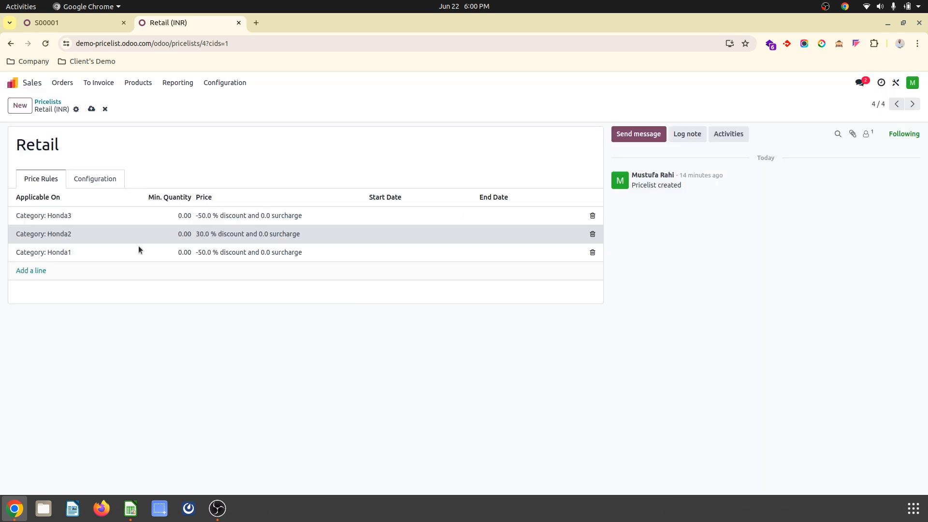
pyautogui.click(91, 109)
# Change quotation S00001's pricelist to Cost based Price (INR) and update its product prices.
pyautogui.click(92, 27)
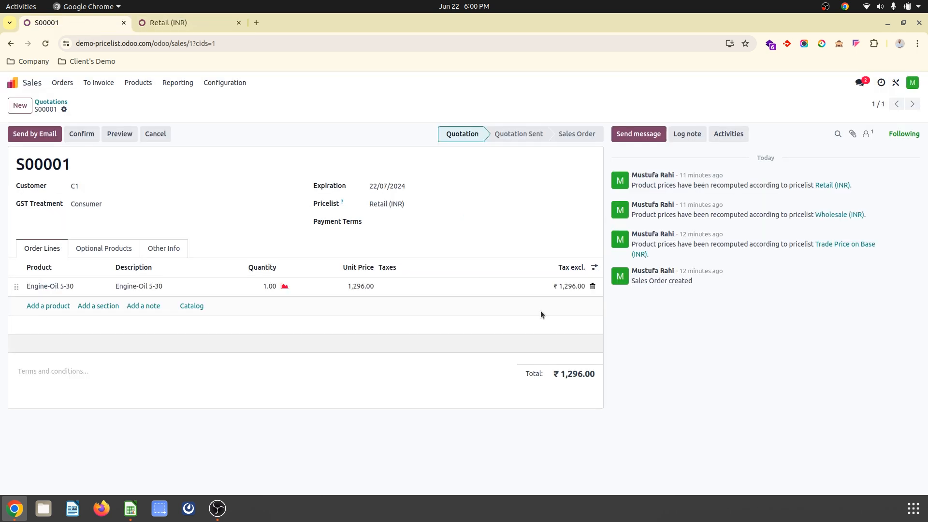
pyautogui.click(415, 203)
pyautogui.click(414, 221)
pyautogui.click(564, 204)
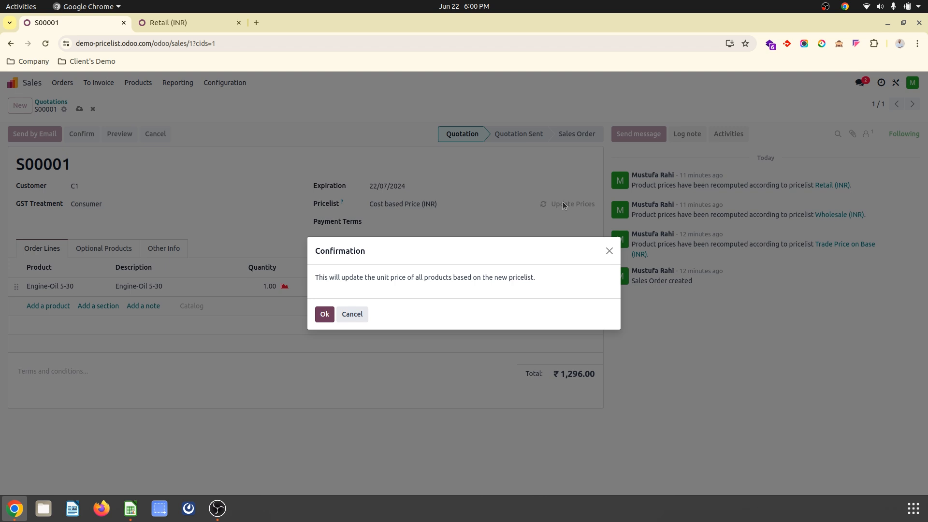
pyautogui.click(324, 314)
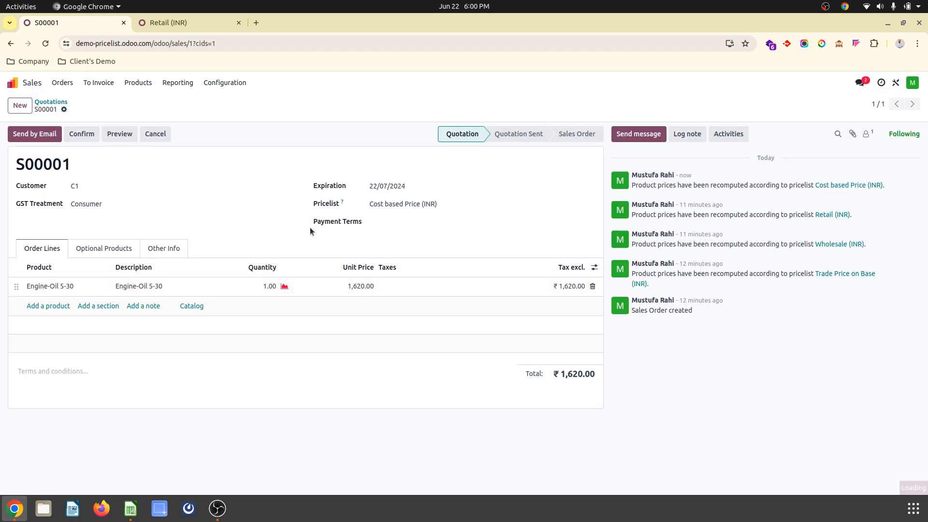
# Compare the quotation's Engine-Oil 5-30 unit price with the LibreOffice Calc sheet and inspect the markup formula in cell D3.
pyautogui.click(130, 508)
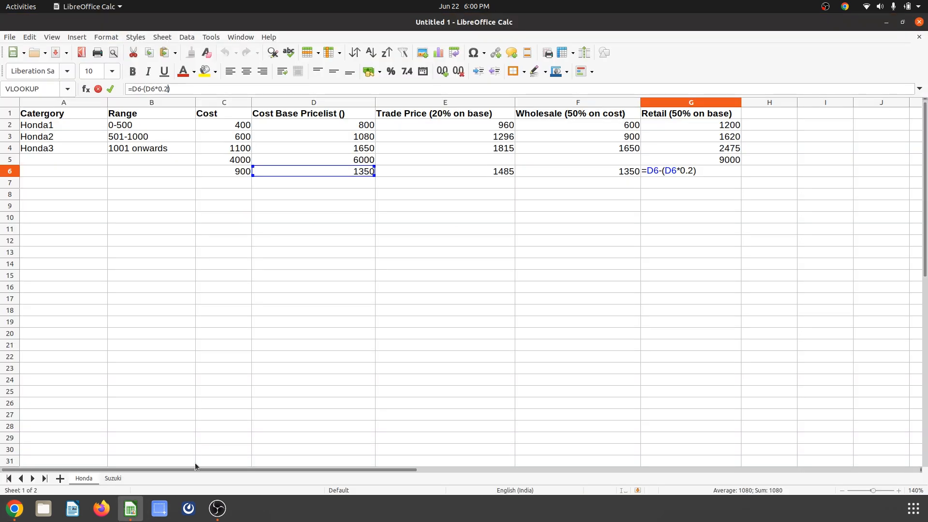
pyautogui.click(15, 508)
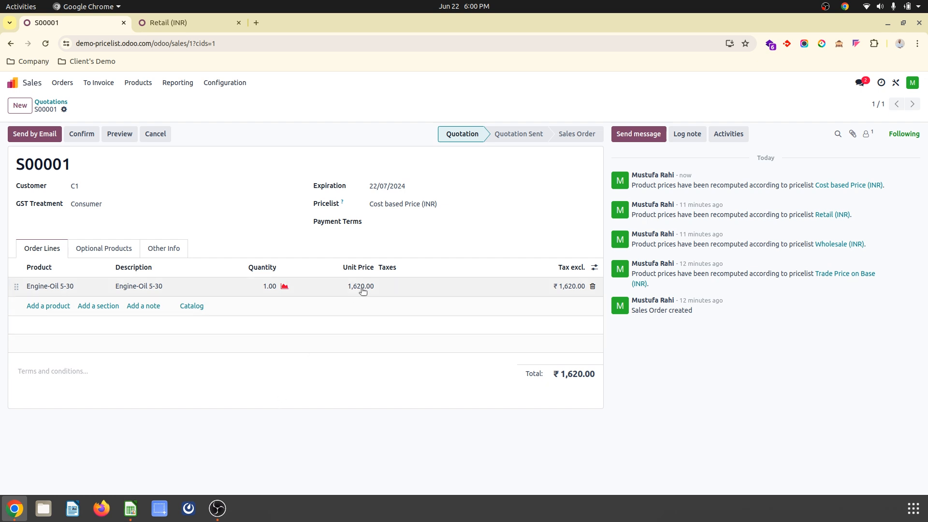
pyautogui.click(135, 503)
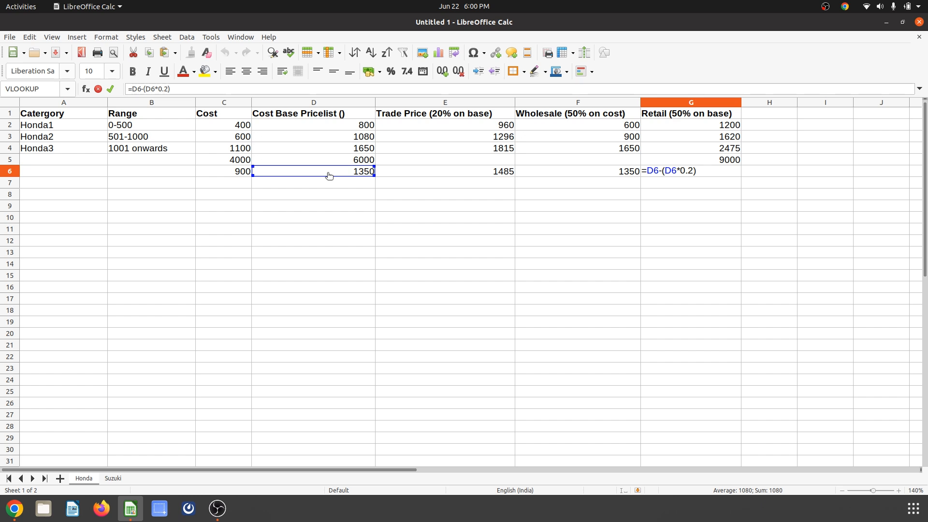
pyautogui.click(356, 137)
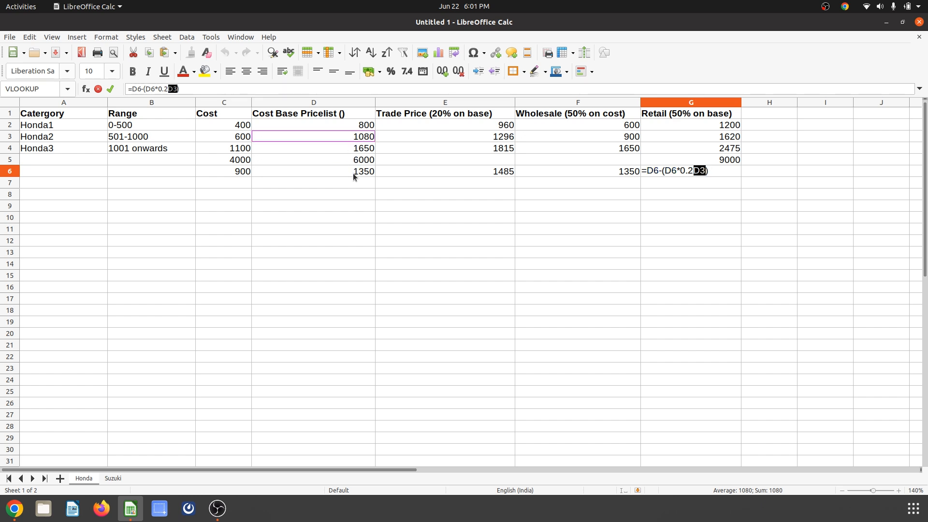
pyautogui.press('BackSpace')
pyautogui.press('Return')
pyautogui.click(361, 139)
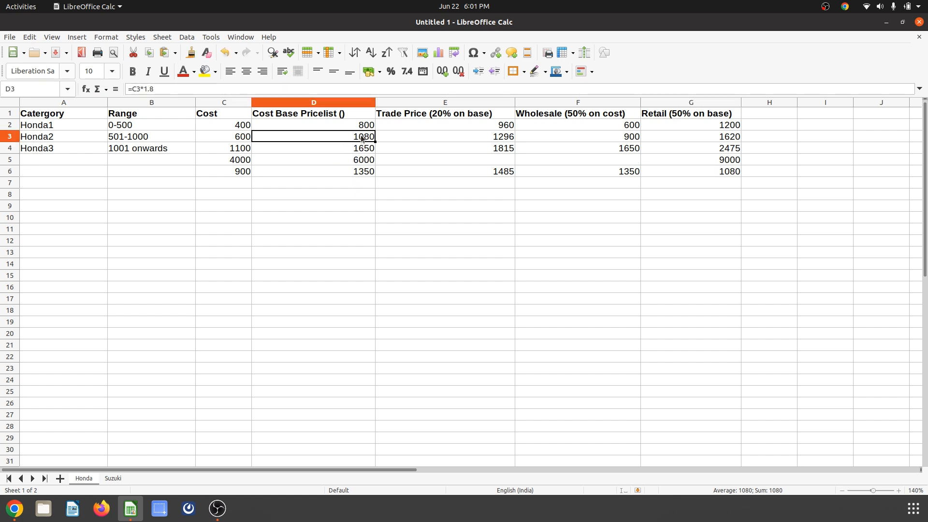
# Change the Cost Base Pricelist formula in cell D6 to =C6*1.8 and review the other prices in row 6.
pyautogui.click(364, 177)
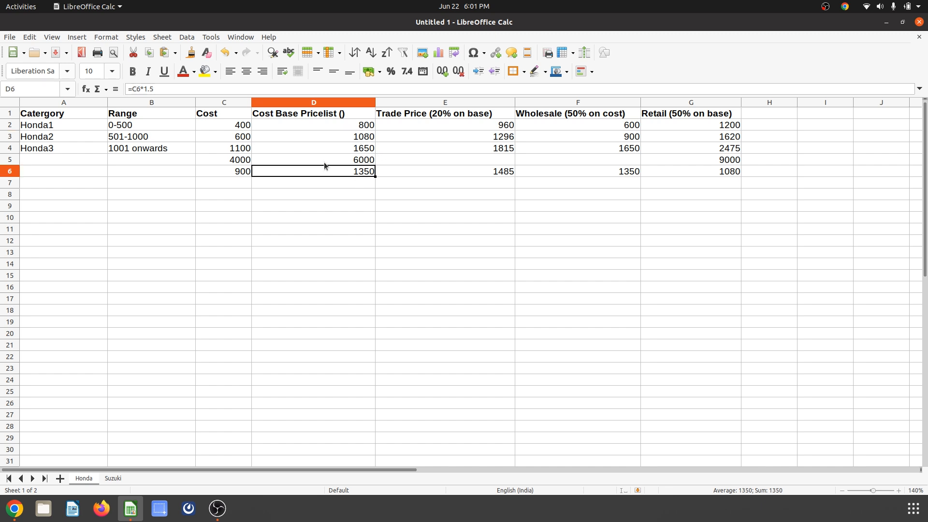
pyautogui.click(184, 89)
pyautogui.press('BackSpace')
pyautogui.write('8')
pyautogui.press('Return')
pyautogui.press('Up')
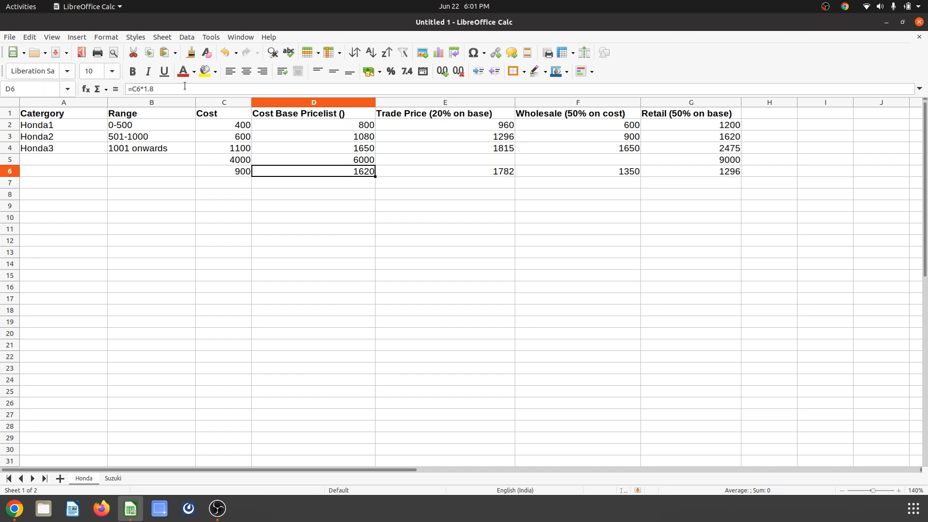
pyautogui.press('Right')
pyautogui.press('Right')
pyautogui.press('Right')
pyautogui.press('Left')
pyautogui.press('Left')
pyautogui.press('Left')
# Switch to Chrome, set quotation S00001's pricelist to Retail (INR) and update its product prices.
pyautogui.click(14, 508)
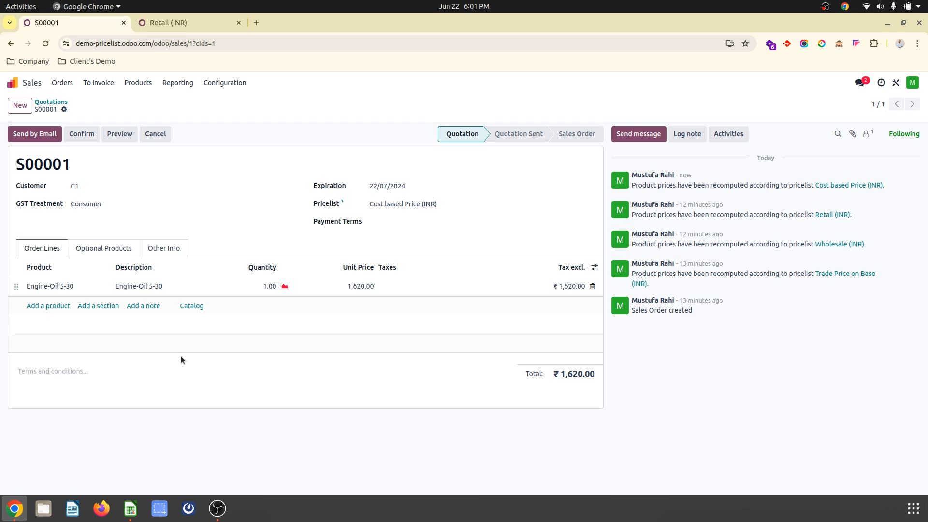
pyautogui.click(467, 211)
pyautogui.press('Escape')
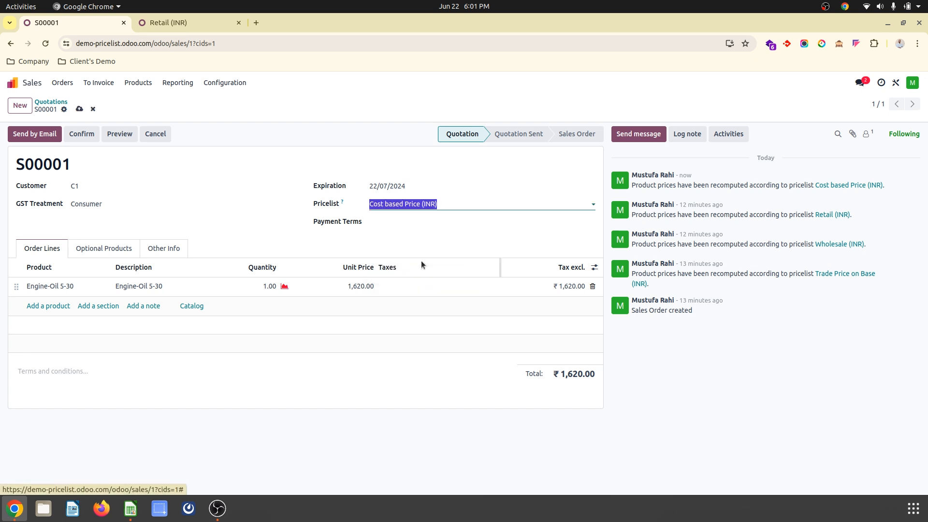
pyautogui.click(421, 264)
pyautogui.click(570, 203)
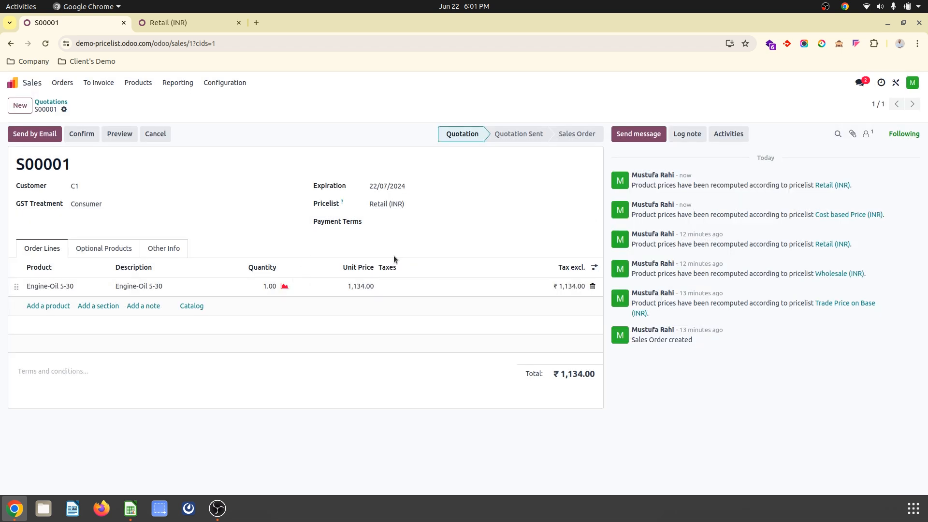
# Compare the Retail formula in Calc cell G6 with the discount in the Retail pricelist's Honda2 rule in Chrome.
pyautogui.click(130, 508)
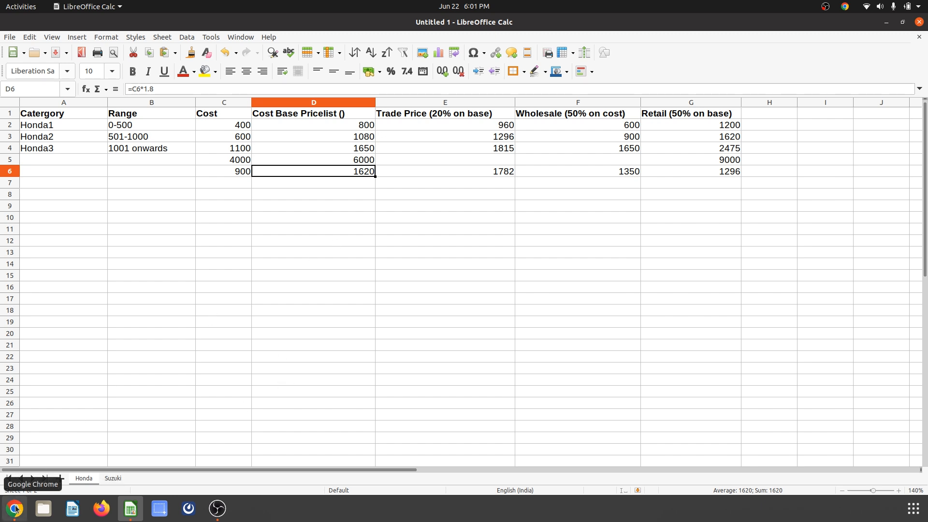
pyautogui.click(727, 173)
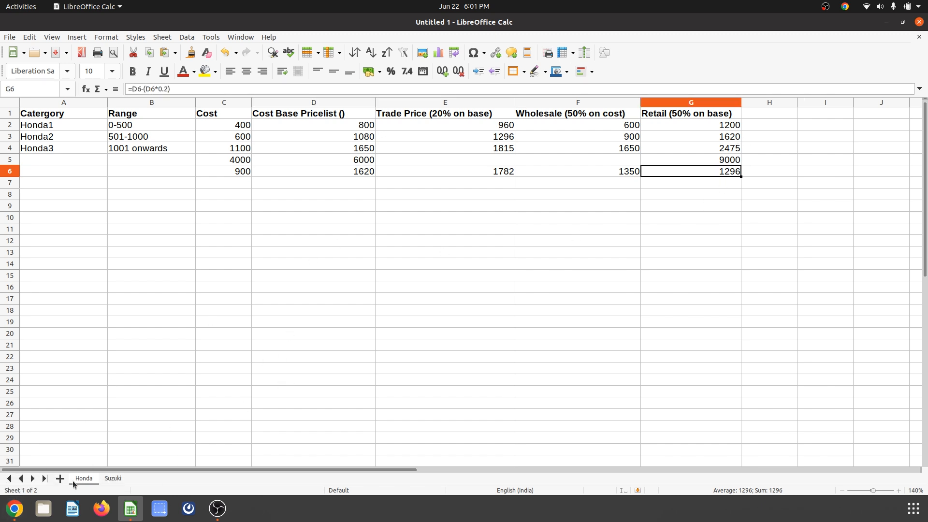
pyautogui.click(15, 508)
pyautogui.click(176, 22)
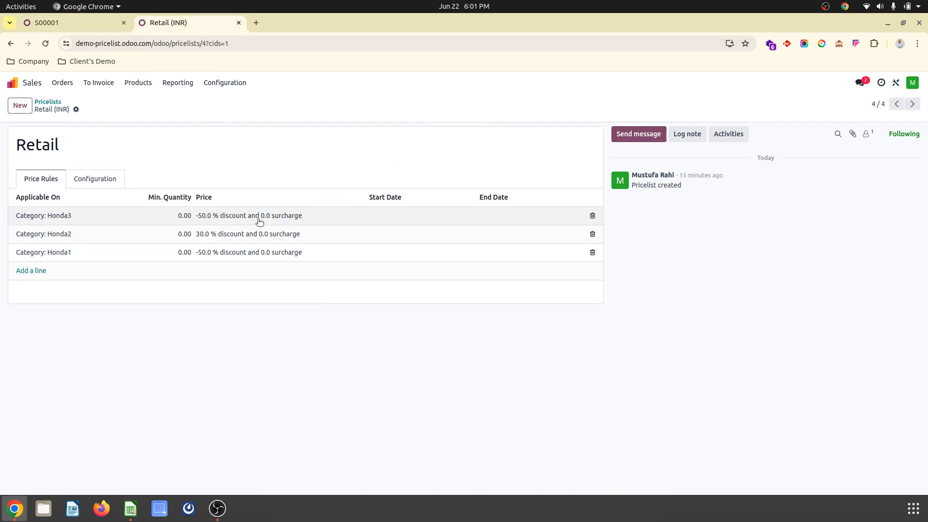
pyautogui.click(236, 235)
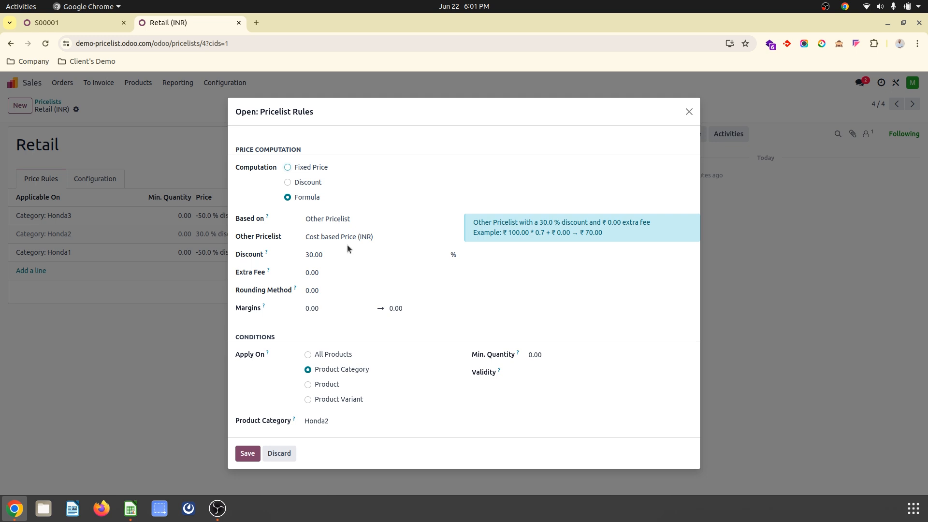
# Switch to LibreOffice Calc and change the Retail formula in cell G6 to =D6-(D6*0.3).
pyautogui.click(130, 508)
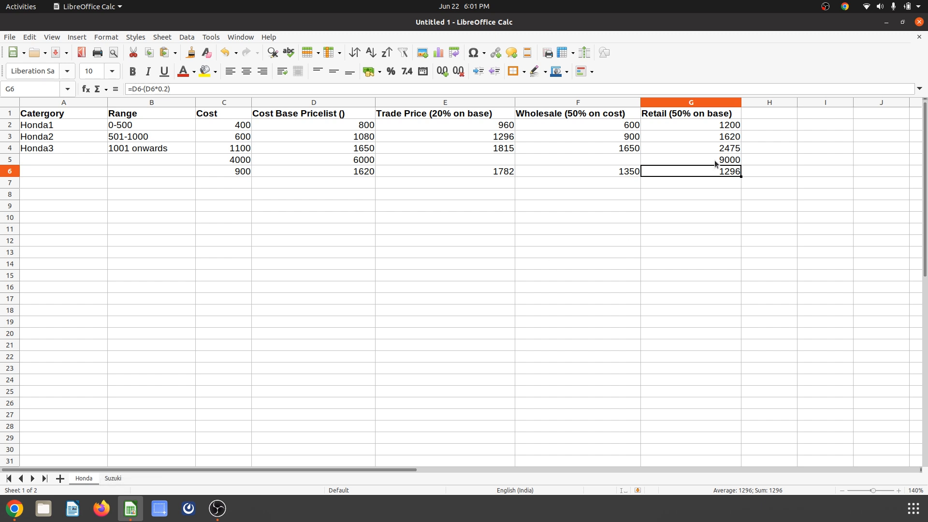
pyautogui.click(168, 89)
pyautogui.press('BackSpace')
pyautogui.write('3')
pyautogui.press('Return')
pyautogui.press('Up')
# Switch to Chrome, set the Honda2 rule's minimum margin to -100 and save the rule and the Retail pricelist.
pyautogui.click(13, 515)
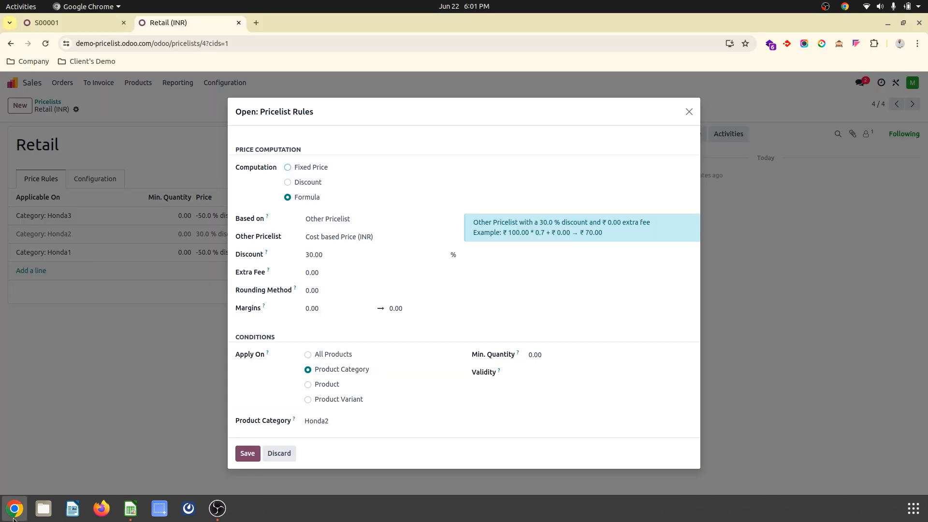
pyautogui.click(322, 310)
pyautogui.write('-100')
pyautogui.press('Tab')
pyautogui.click(247, 454)
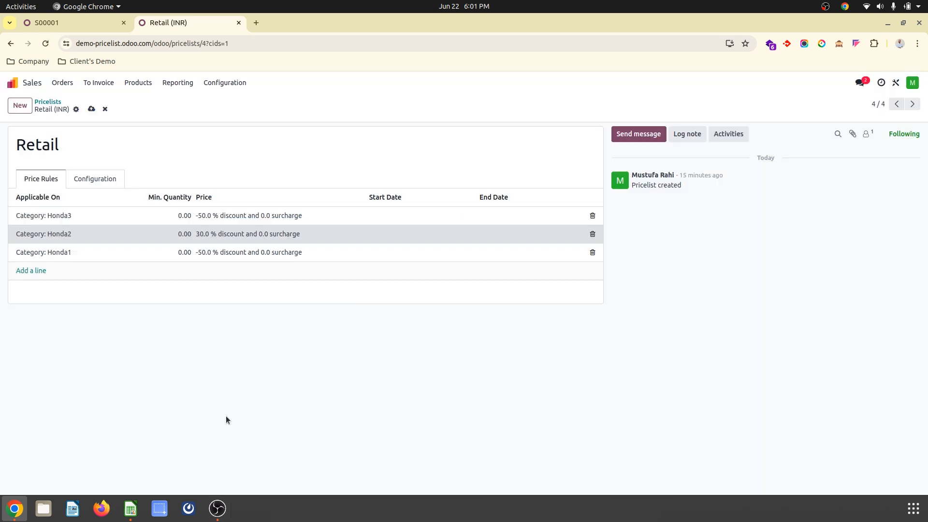
pyautogui.click(91, 110)
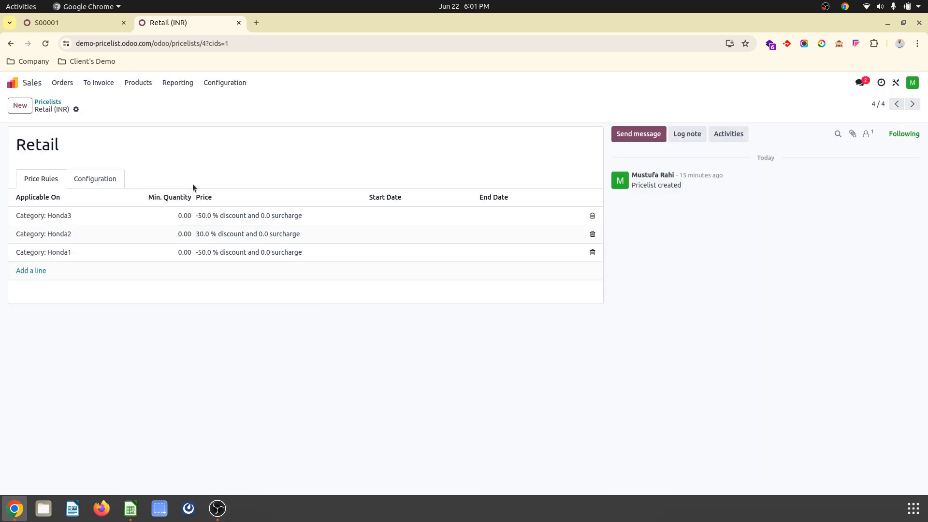
# Review the Honda2 rule's margin and discount against the Retail price in the Calc sheet.
pyautogui.click(225, 234)
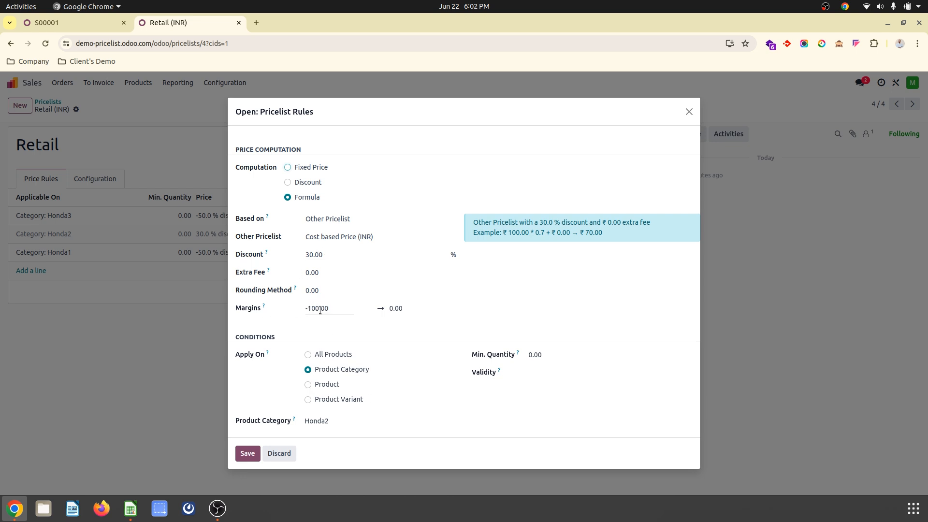
pyautogui.click(130, 508)
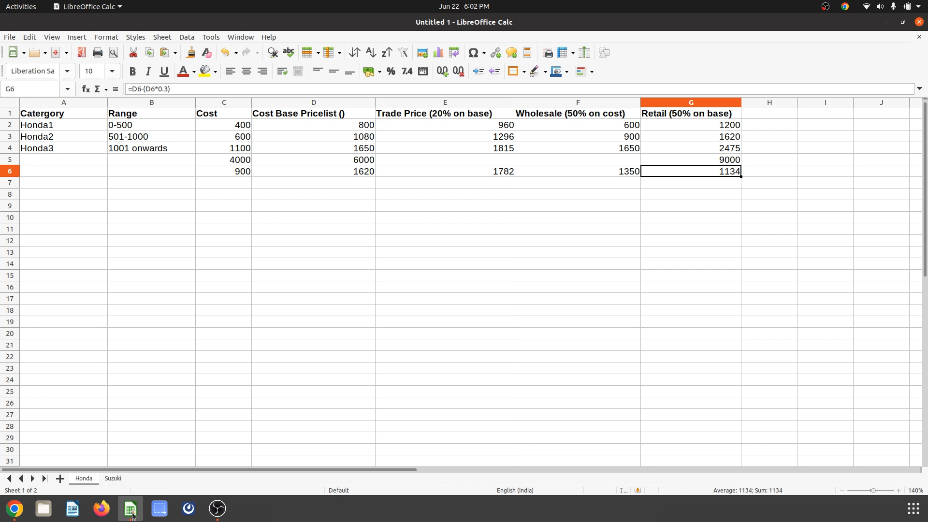
pyautogui.click(17, 515)
pyautogui.click(247, 454)
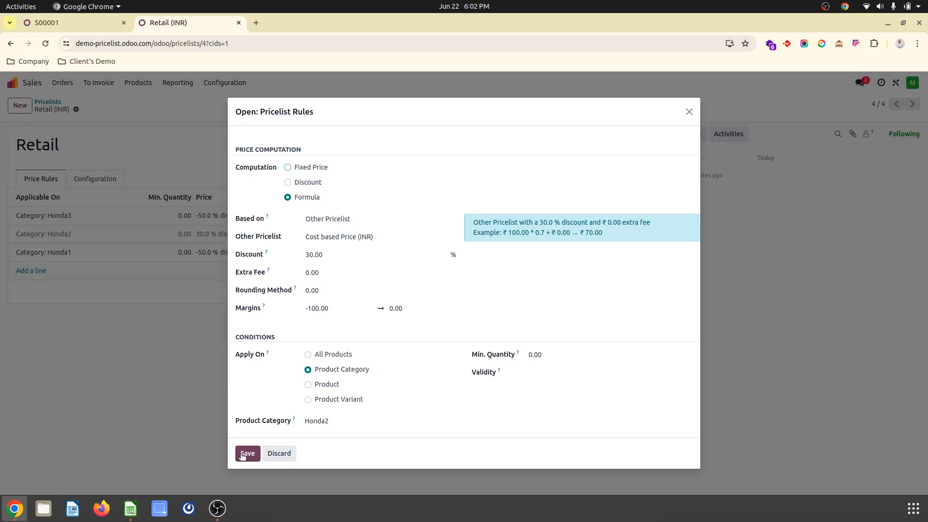
# Return to quotation S00001, apply the Cost based Price (INR) pricelist and update the prices.
pyautogui.click(97, 23)
pyautogui.click(447, 208)
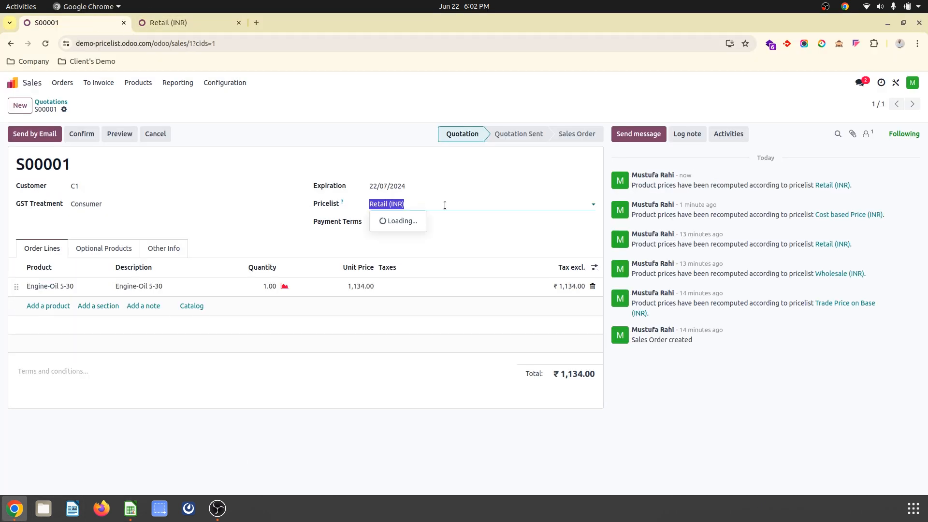
pyautogui.click(438, 220)
pyautogui.click(569, 203)
pyautogui.click(323, 313)
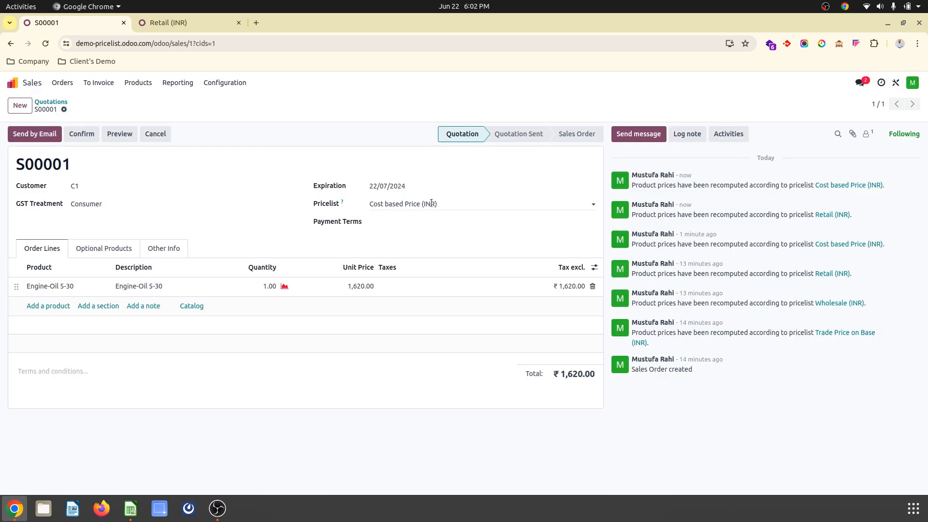
# Apply the Retail (INR) pricelist to quotation S00001 and update the product prices.
pyautogui.click(432, 203)
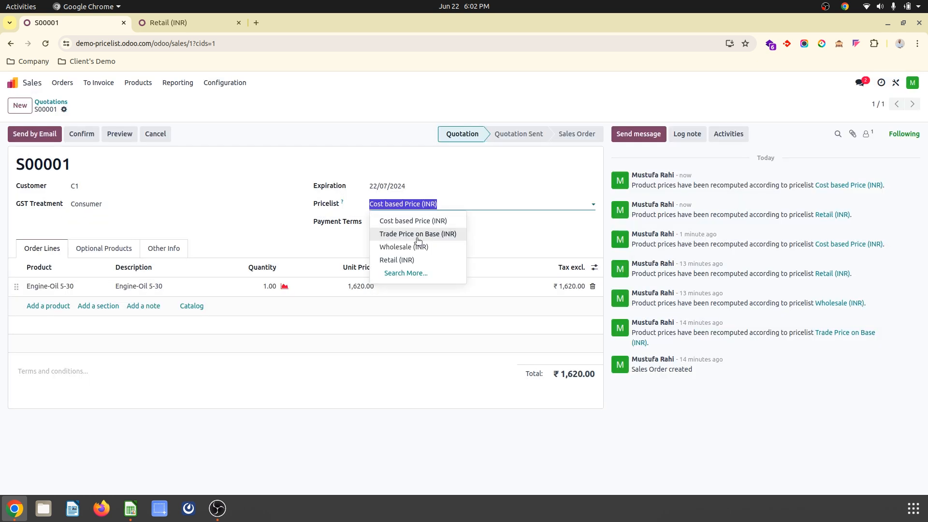
pyautogui.click(420, 260)
pyautogui.click(577, 203)
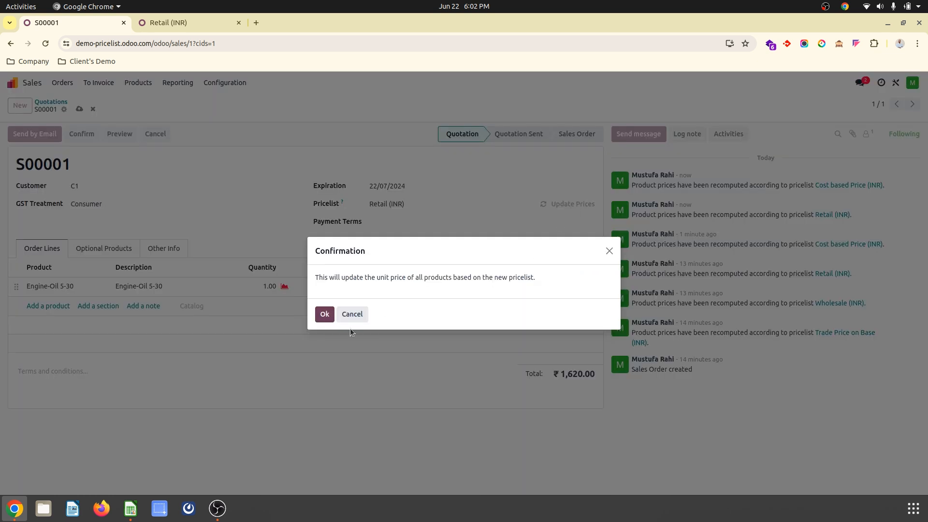
pyautogui.click(324, 315)
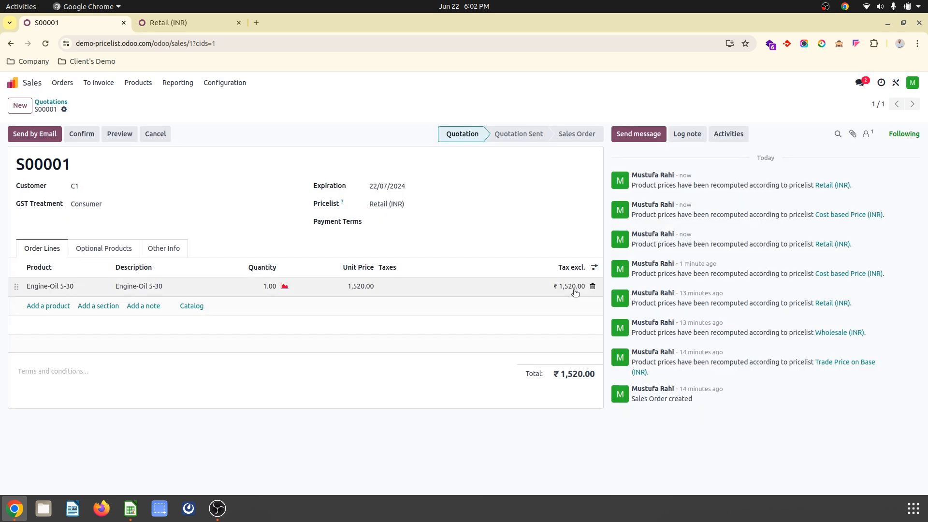
# Switch to LibreOffice Calc and compare the Retail price in G6 with the cost based price in D6.
pyautogui.click(139, 508)
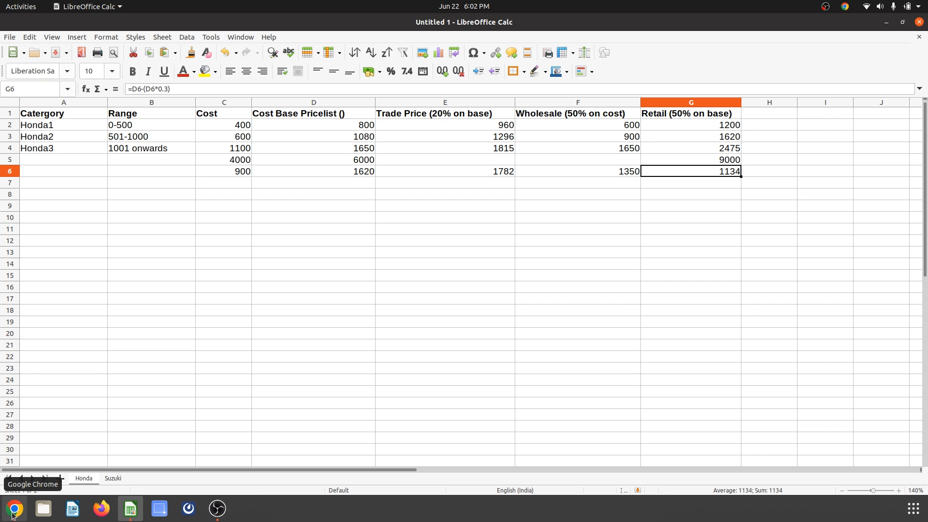
pyautogui.press('Left')
pyautogui.press('Left')
pyautogui.press('Left')
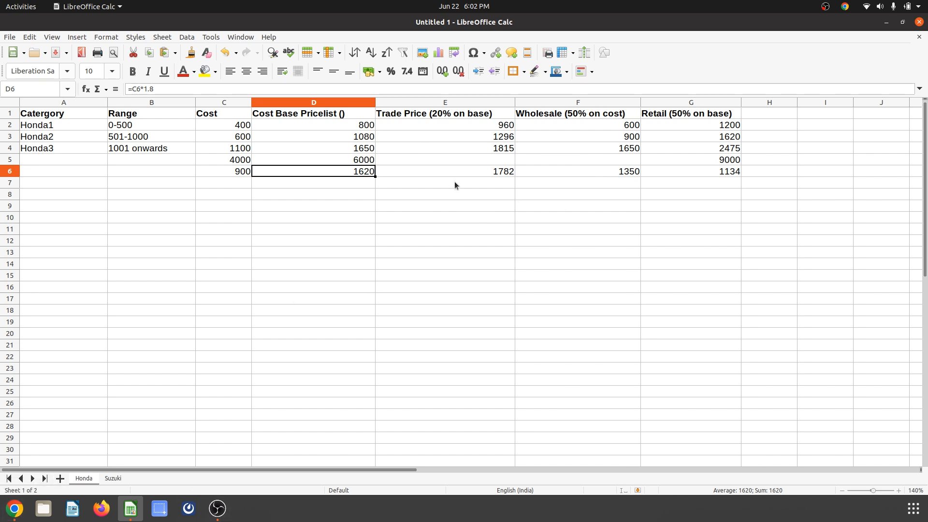
# Switch to Chrome, set the Honda2 rule's minimum margin to -200 in the Retail pricelist, and save the rule and pricelist.
pyautogui.click(14, 508)
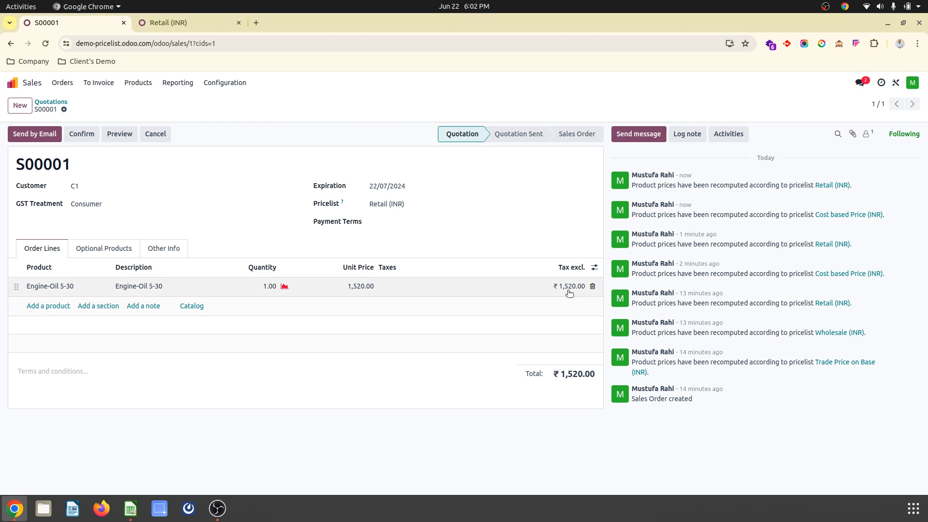
pyautogui.click(182, 24)
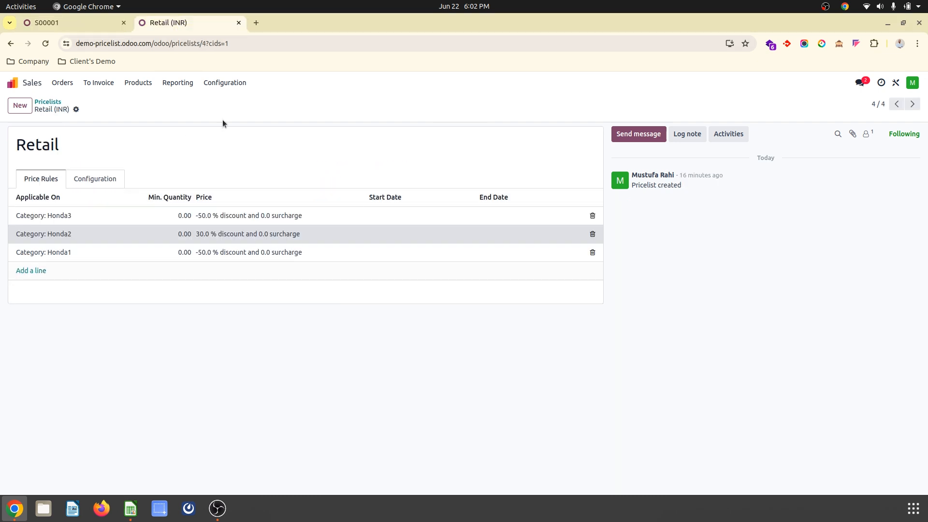
pyautogui.click(236, 239)
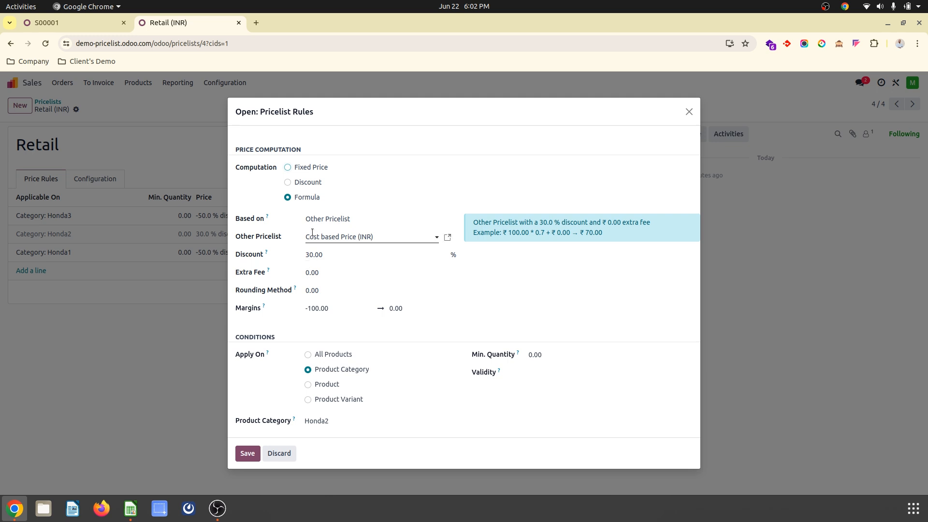
pyautogui.click(310, 309)
pyautogui.write('-200')
pyautogui.click(251, 454)
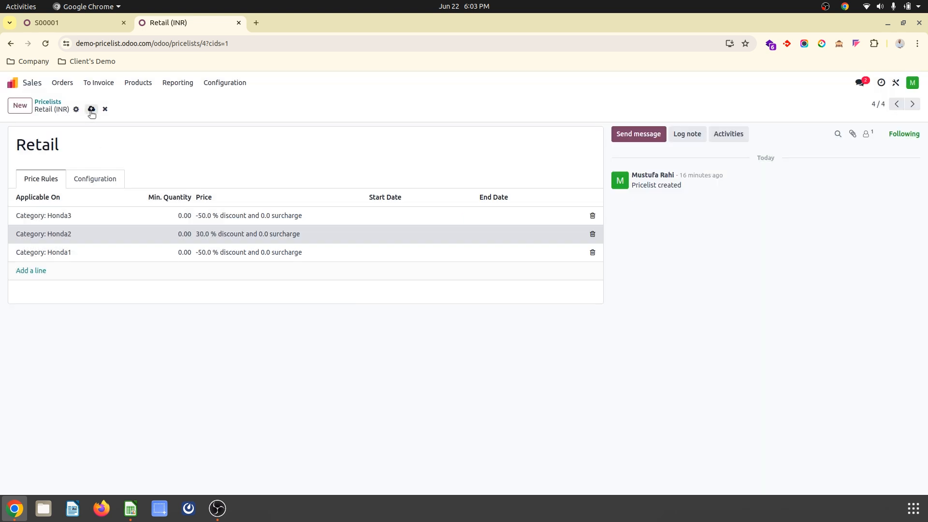
pyautogui.click(87, 109)
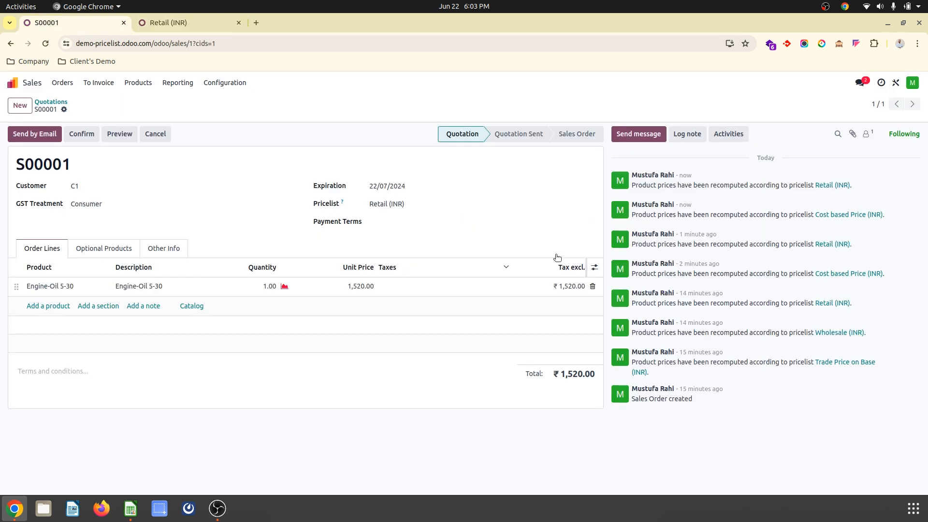
# Go back to quotation S00001, change its pricelist to Cost based Price (INR) and recompute the prices.
pyautogui.click(463, 202)
pyautogui.click(460, 218)
pyautogui.click(574, 206)
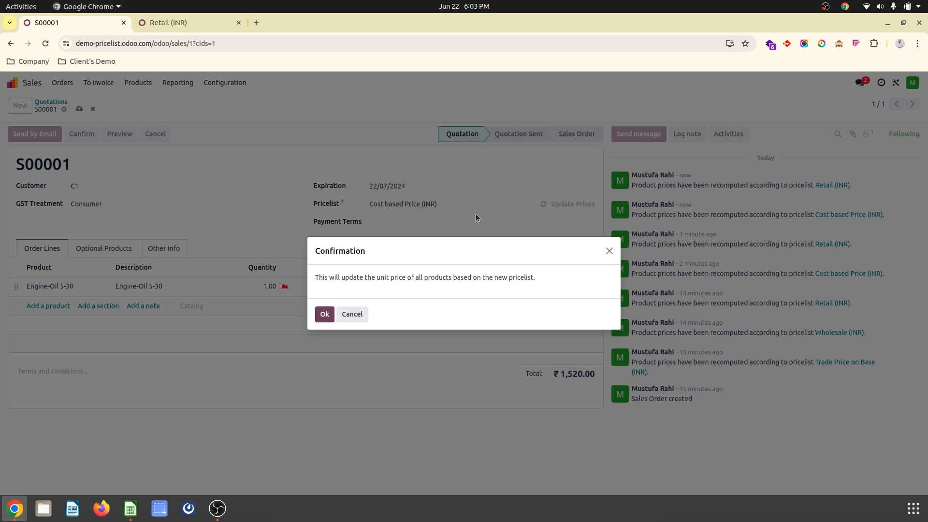
pyautogui.click(324, 313)
# Change the quotation's pricelist back to Retail (INR) and recompute the prices with the -200 margin.
pyautogui.click(444, 203)
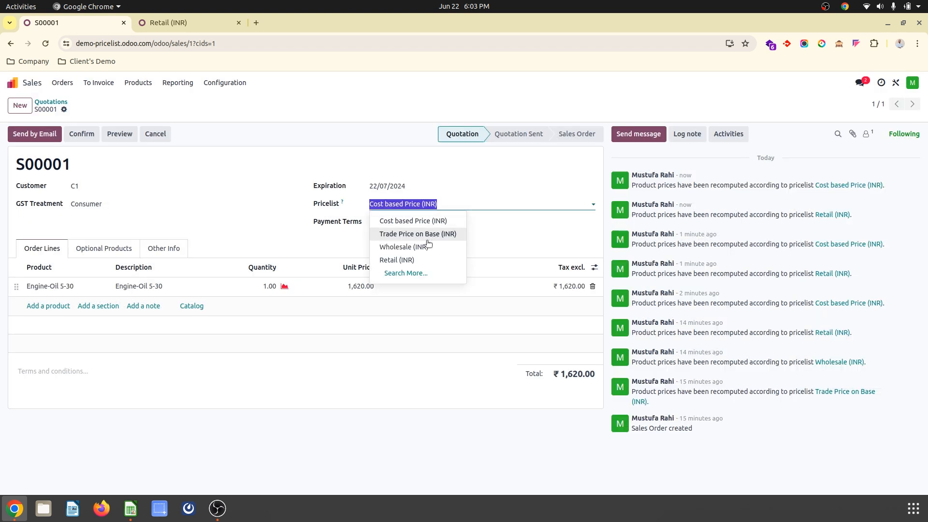
pyautogui.click(411, 261)
pyautogui.click(572, 207)
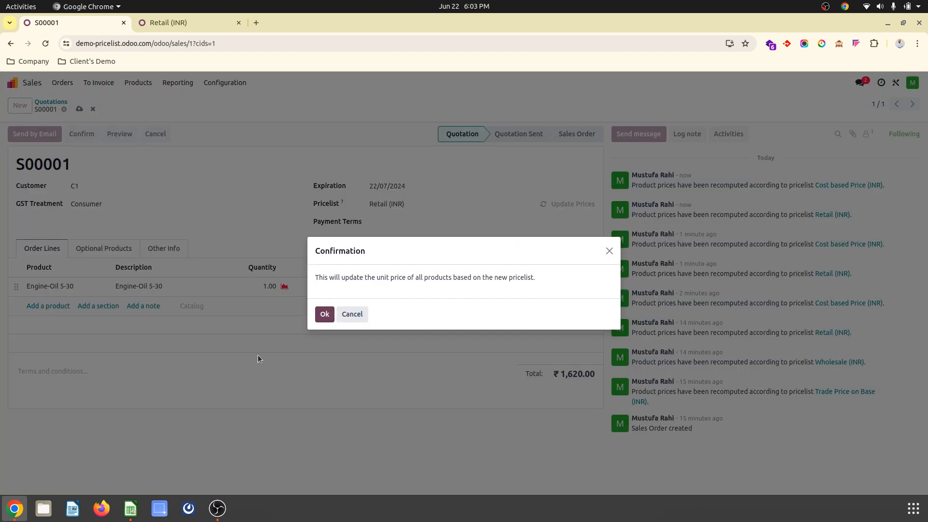
pyautogui.click(326, 312)
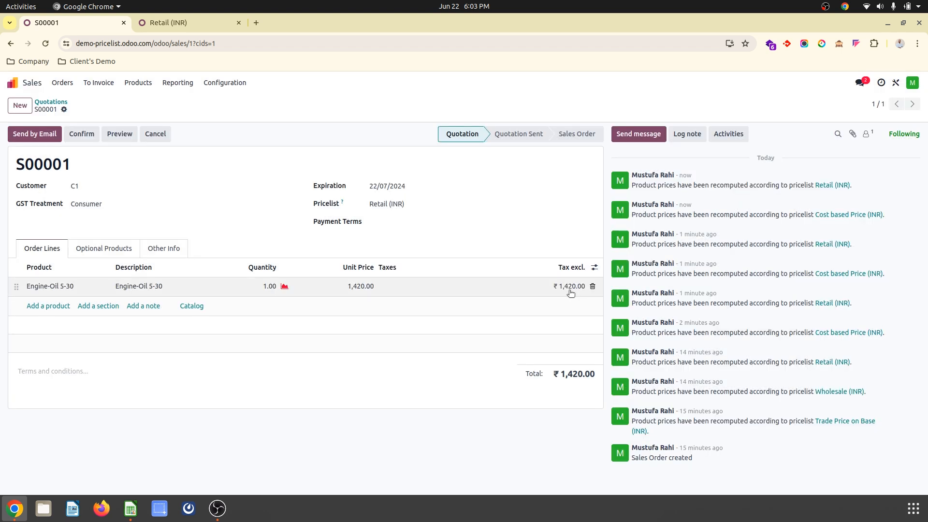
# Switch to LibreOffice Calc and check the discounted Retail price and formula in cell G6.
pyautogui.click(130, 508)
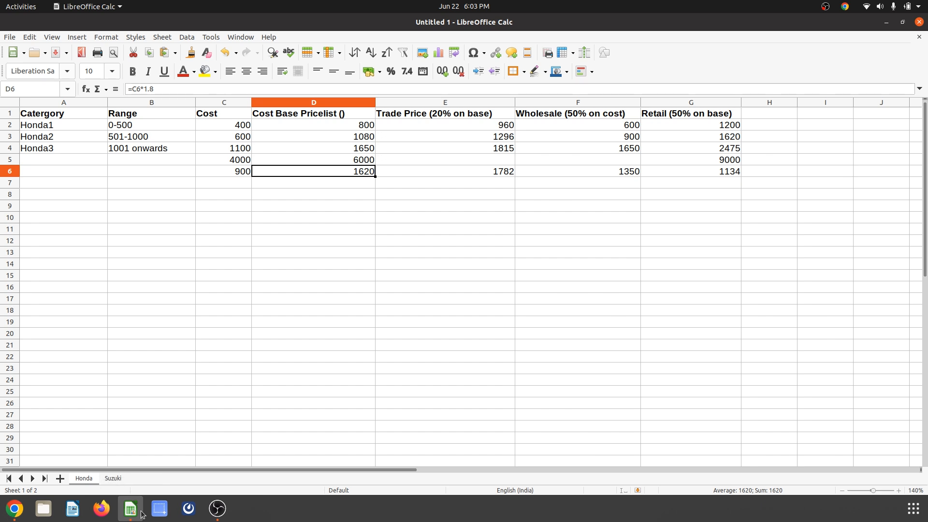
pyautogui.press('Right')
pyautogui.press('Right')
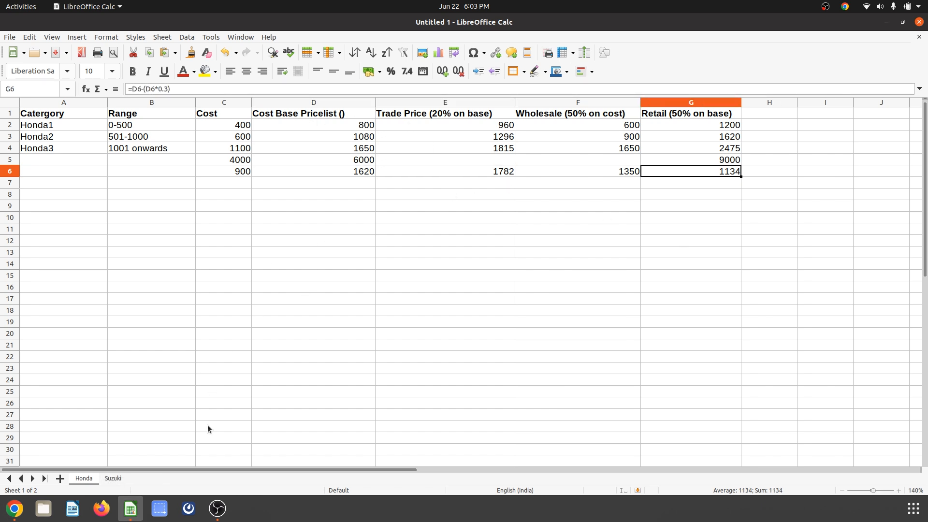
# Switch to Chrome, review the discount and the margin's help text in the Retail pricelist's Honda2 rule, and close the rule.
pyautogui.click(15, 508)
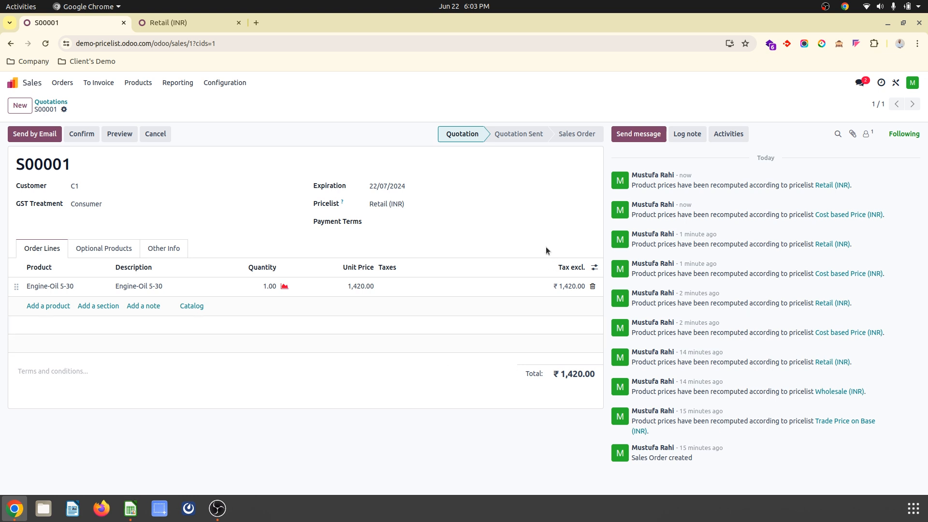
pyautogui.click(207, 20)
pyautogui.click(246, 234)
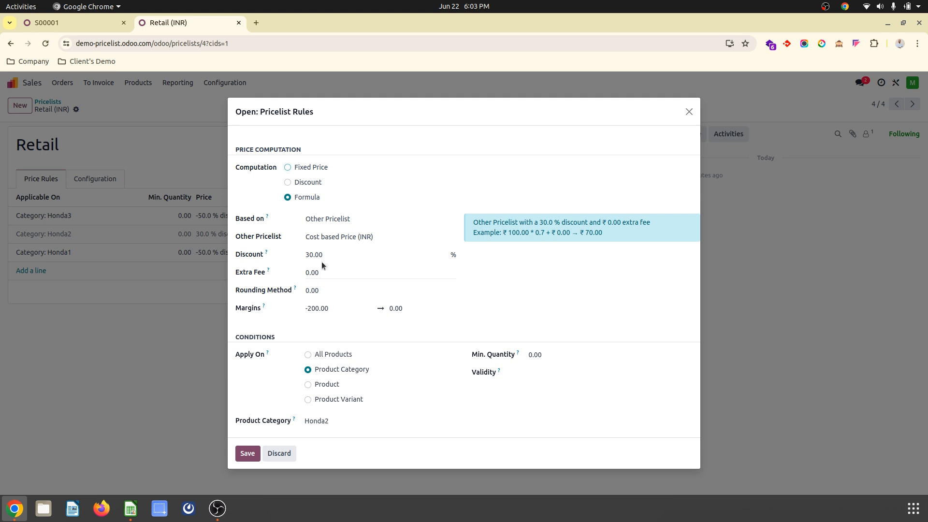
pyautogui.click(310, 250)
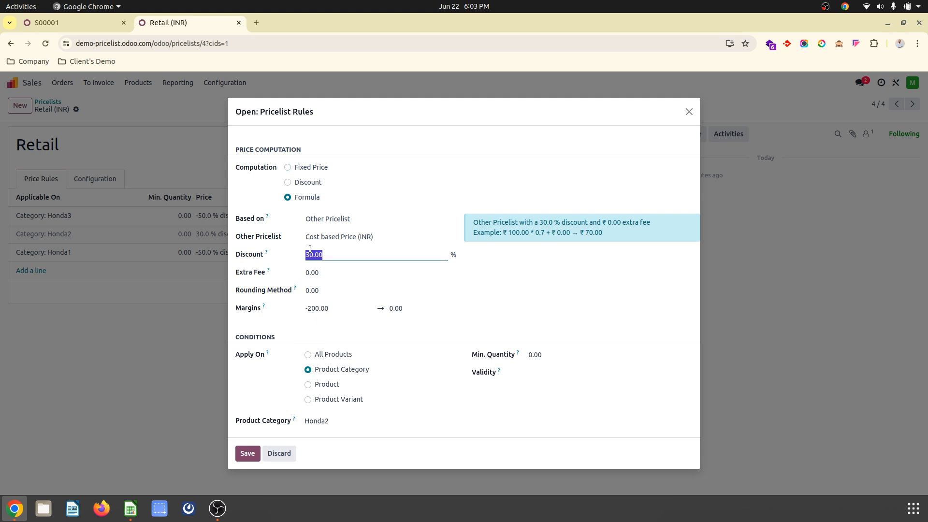
pyautogui.click(320, 305)
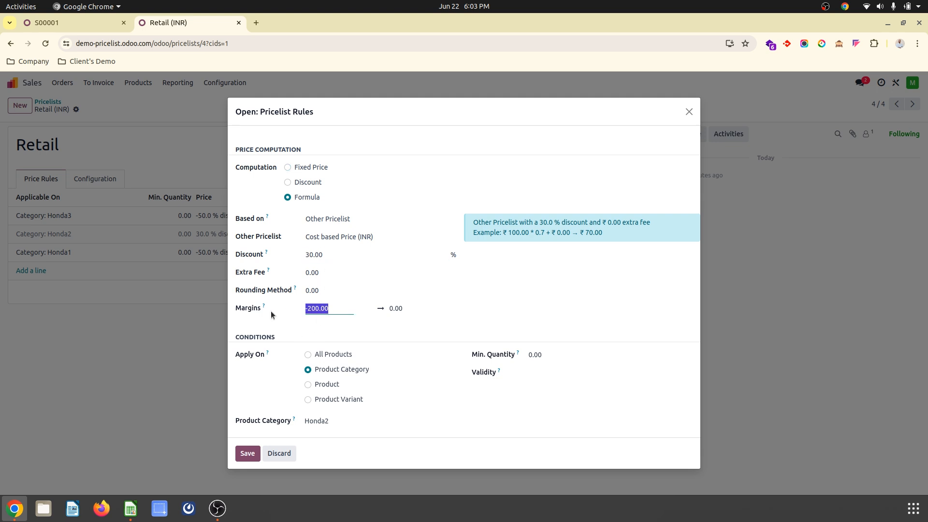
pyautogui.moveTo(264, 310)
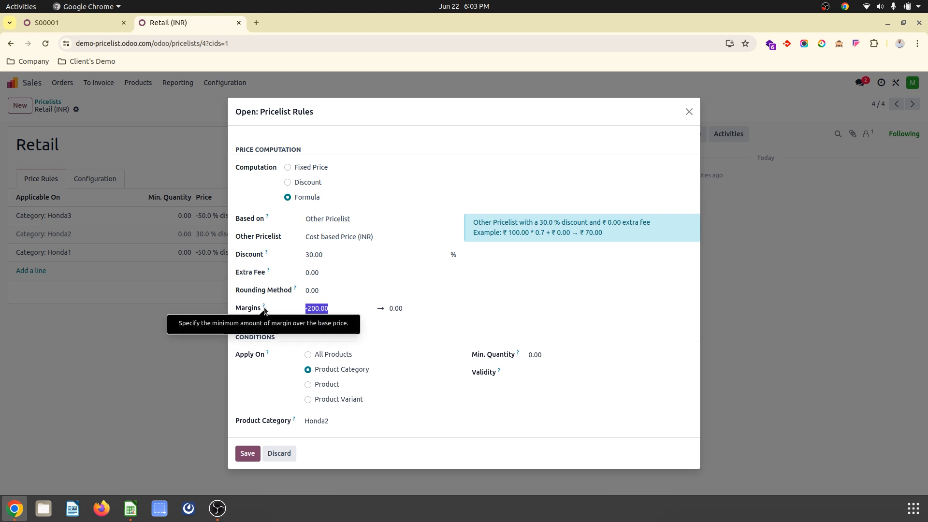
pyautogui.click(317, 309)
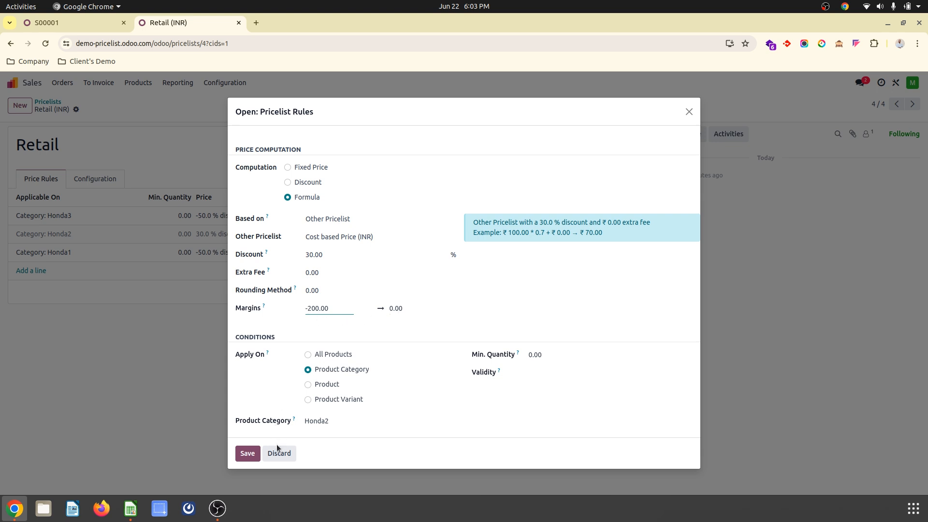
pyautogui.click(247, 454)
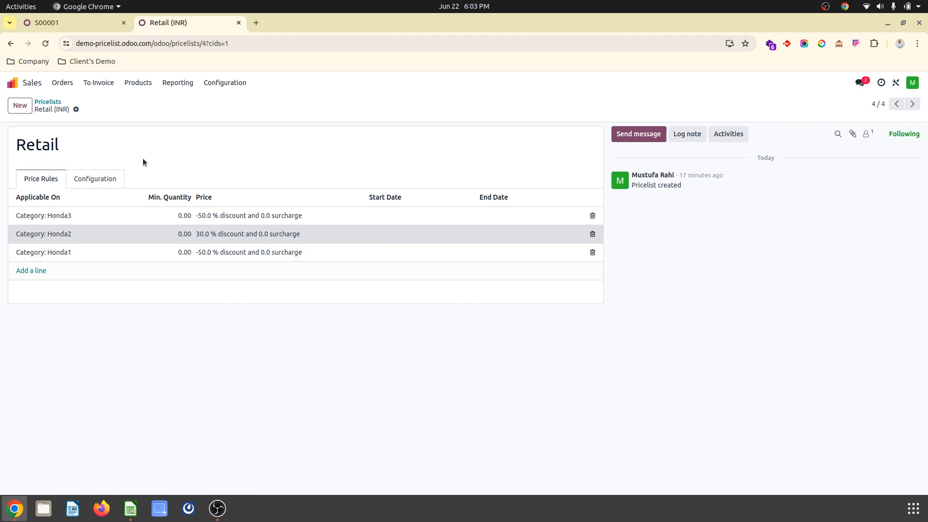